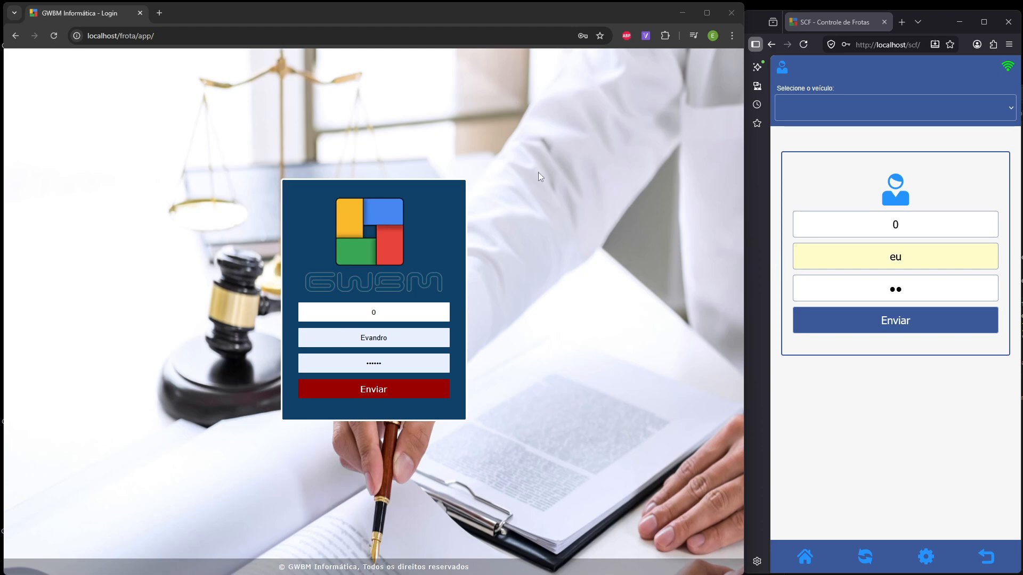
- Log in to the fleet system and open Configurações under Ferramentas
{"action": "left_click", "coordinate": [546, 140]}
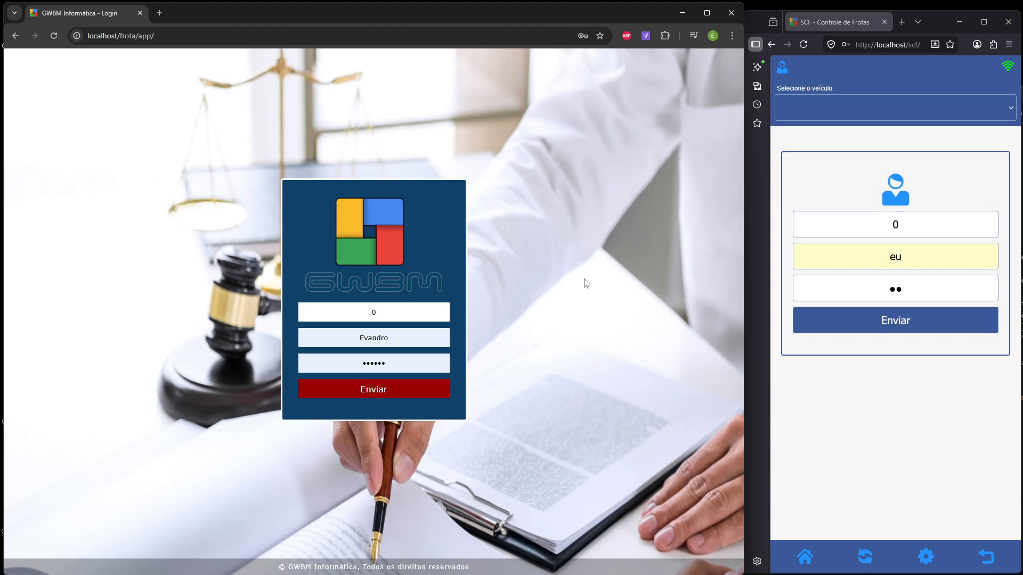
{"action": "left_click", "coordinate": [376, 399]}
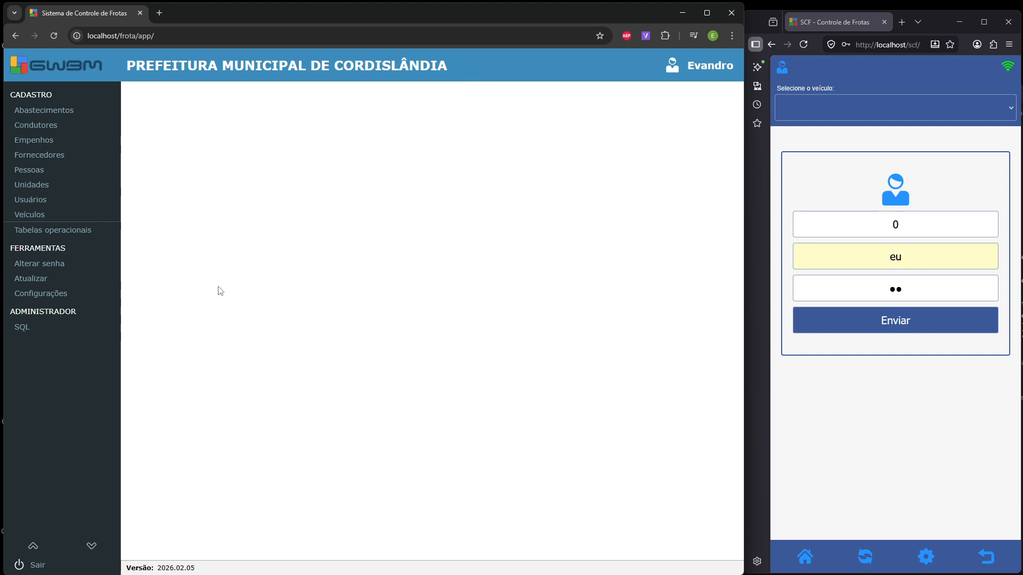
{"action": "mouse_move", "coordinate": [99, 236]}
{"action": "left_click", "coordinate": [66, 293]}
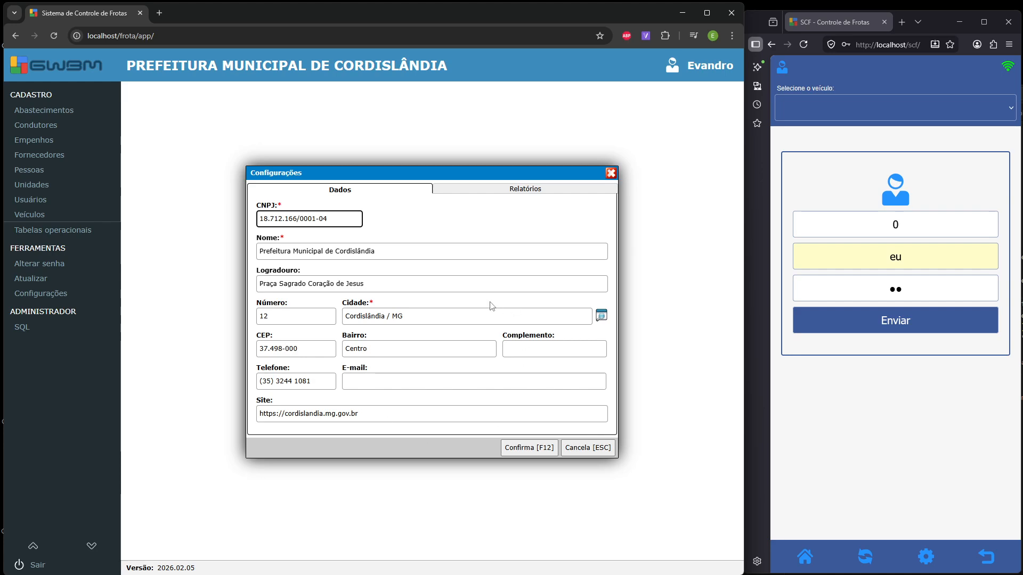
- Switch Configurações to the Relatórios tab and place the cursor in the report header editor
{"action": "left_click", "coordinate": [520, 192]}
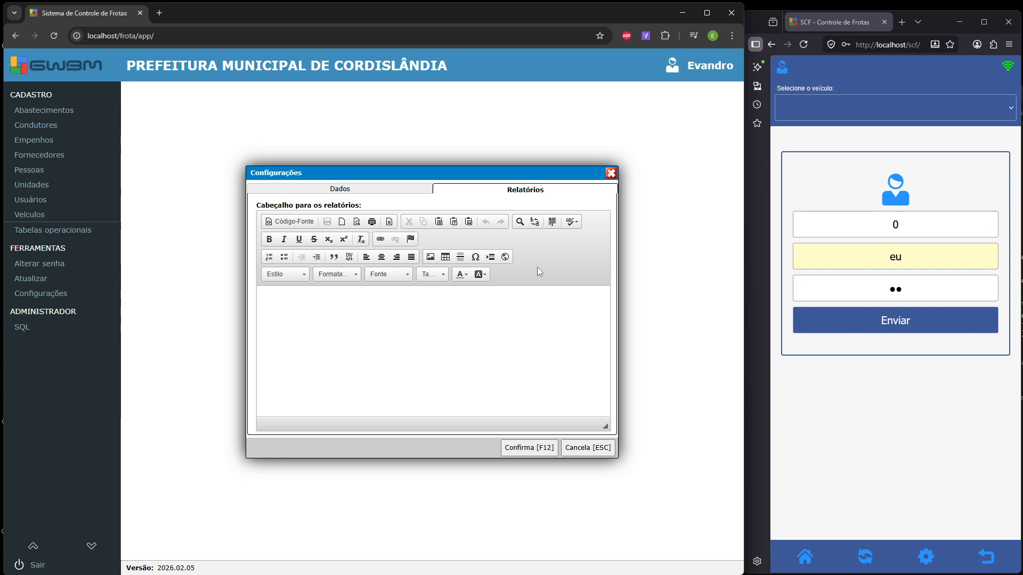
{"action": "left_click", "coordinate": [413, 305]}
- Cancel the Configurações dialog without saving any changes
{"action": "left_click", "coordinate": [573, 452]}
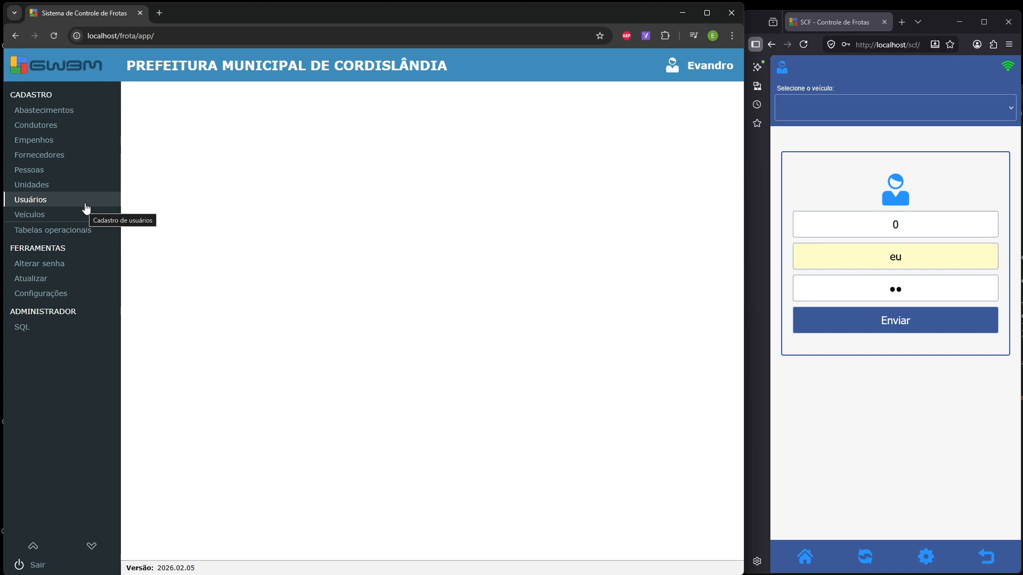
- Open Cadastro de usuarios, start a new user, then cancel that form
{"action": "left_click", "coordinate": [70, 207]}
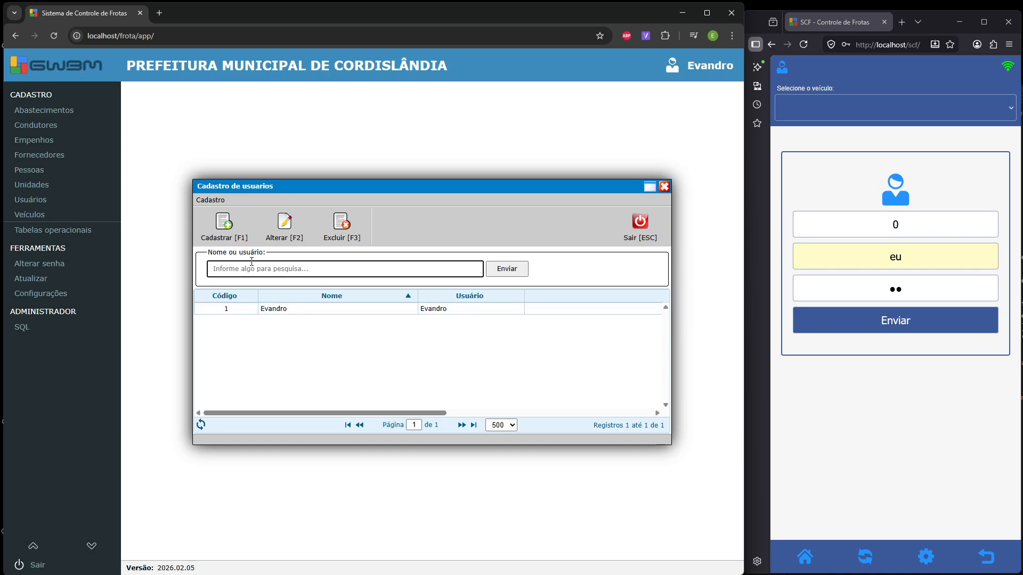
{"action": "left_click", "coordinate": [226, 229]}
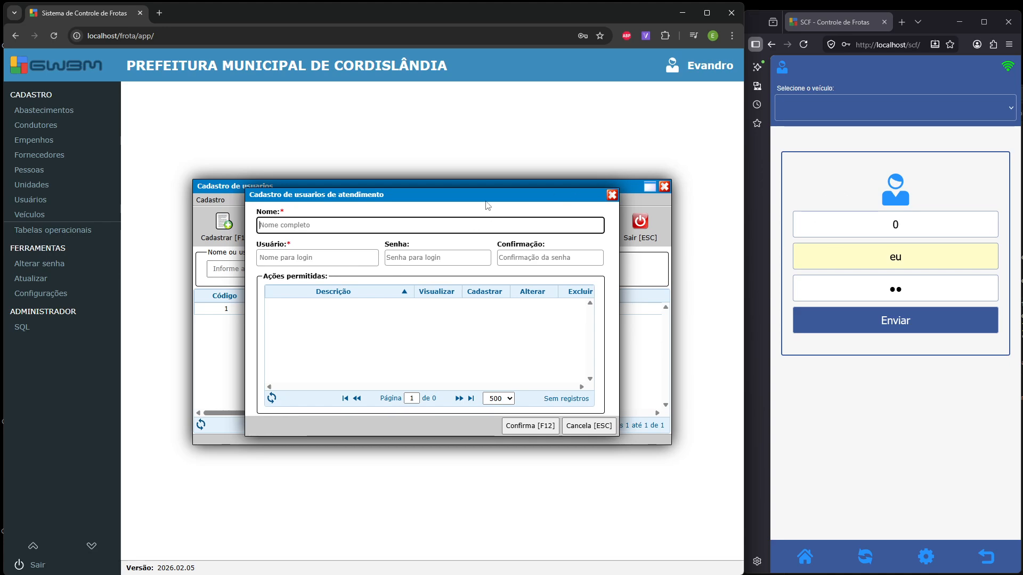
{"action": "left_click", "coordinate": [588, 426]}
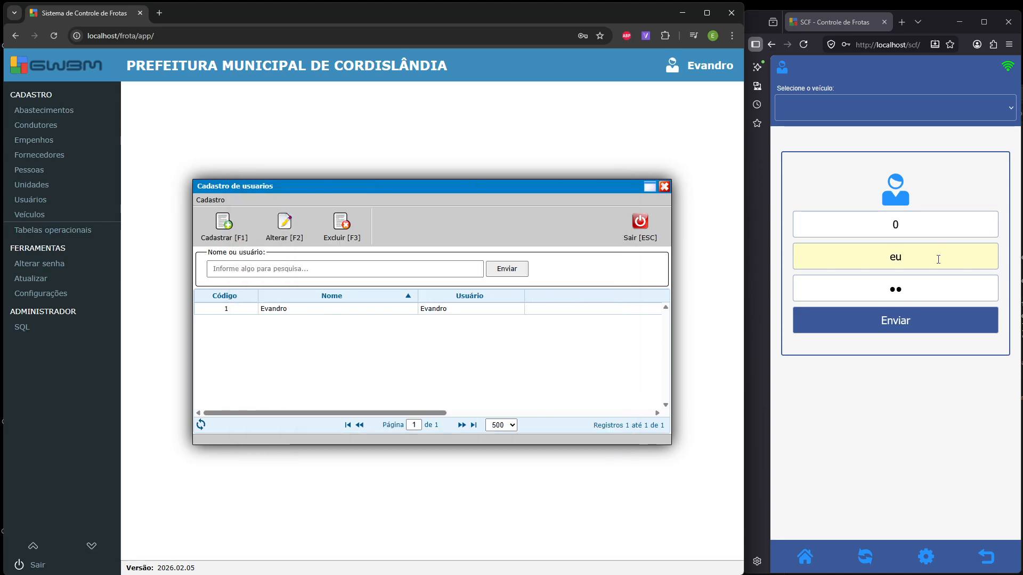
{"action": "double_click", "coordinate": [872, 265]}
{"action": "left_click", "coordinate": [921, 291]}
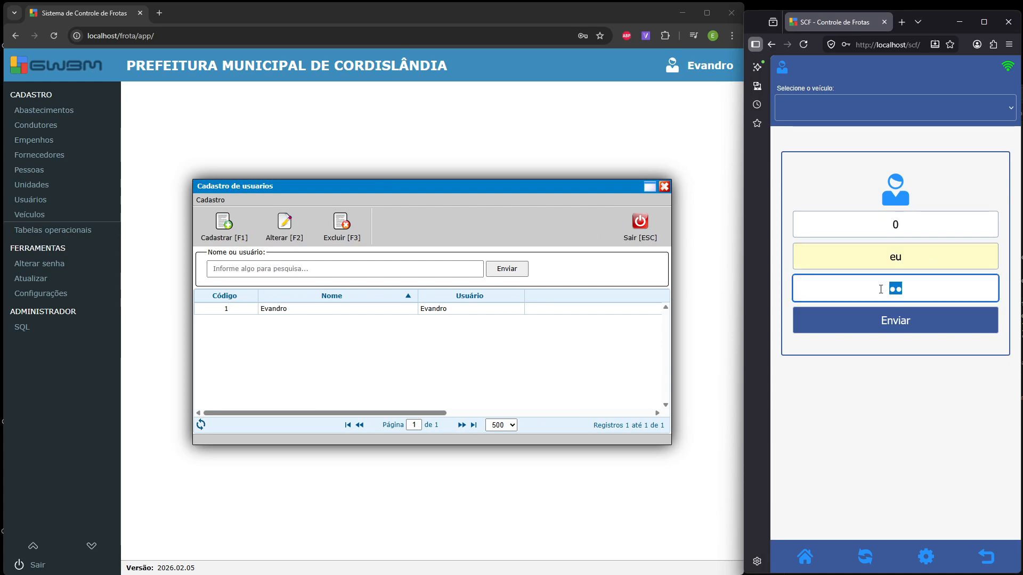
{"action": "left_click", "coordinate": [899, 323]}
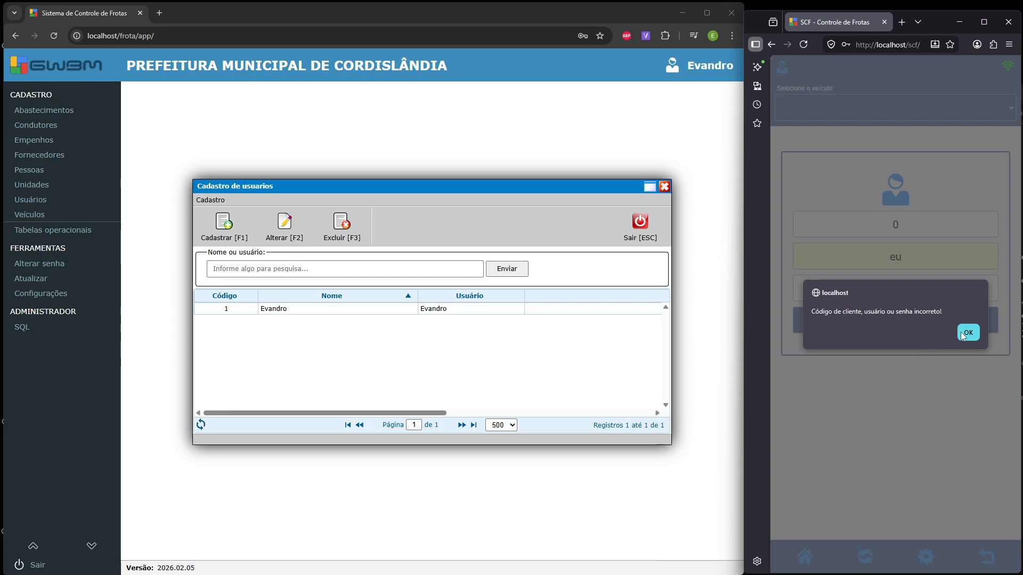
{"action": "left_click", "coordinate": [966, 333]}
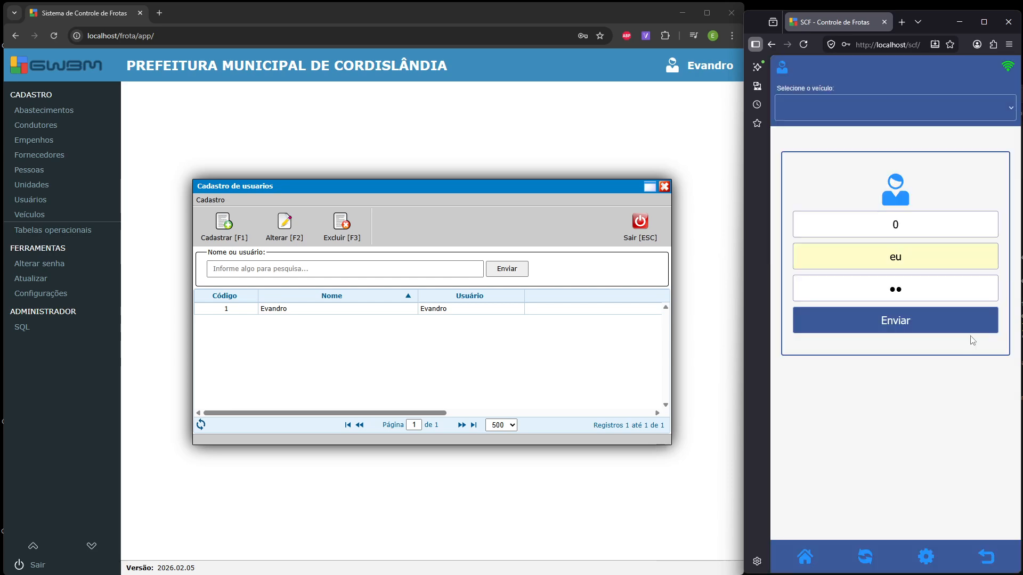
{"action": "left_click", "coordinate": [511, 345]}
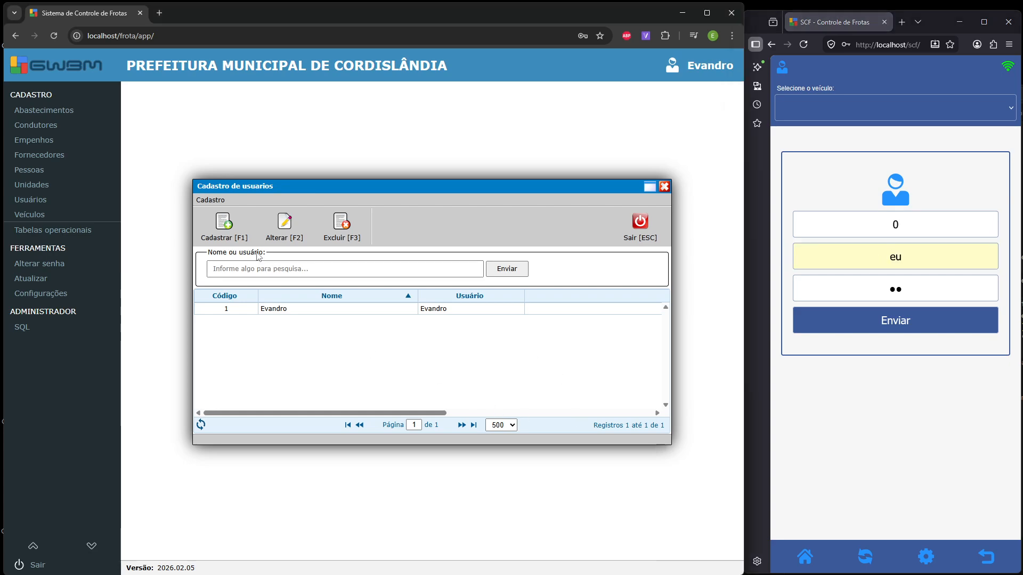
{"action": "left_click", "coordinate": [237, 234]}
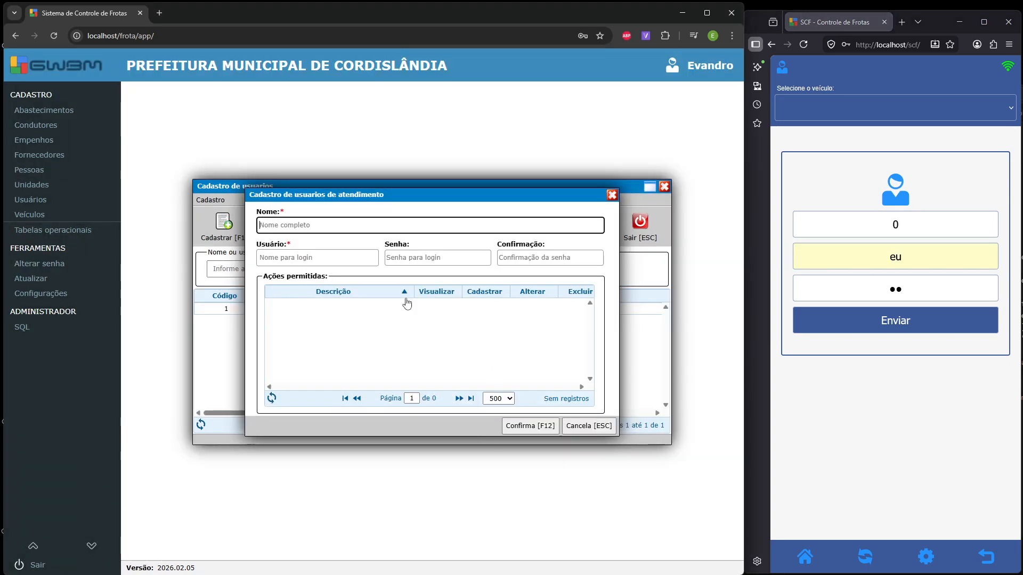
- Add user 'eu' with login 'eu', enter and confirm its password, save, and close the register
{"action": "key", "text": "Tab"}
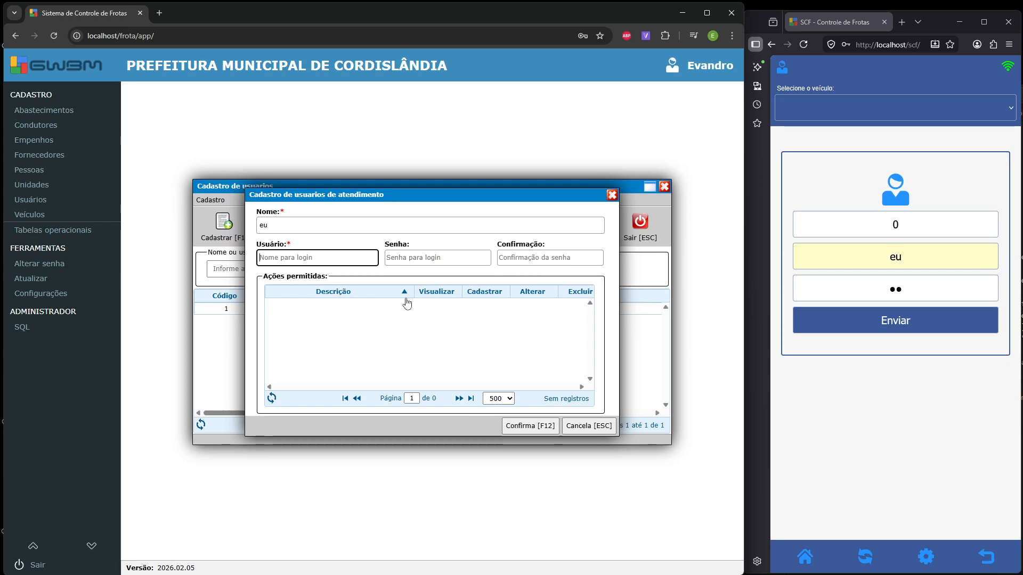
{"action": "key", "text": "Tab"}
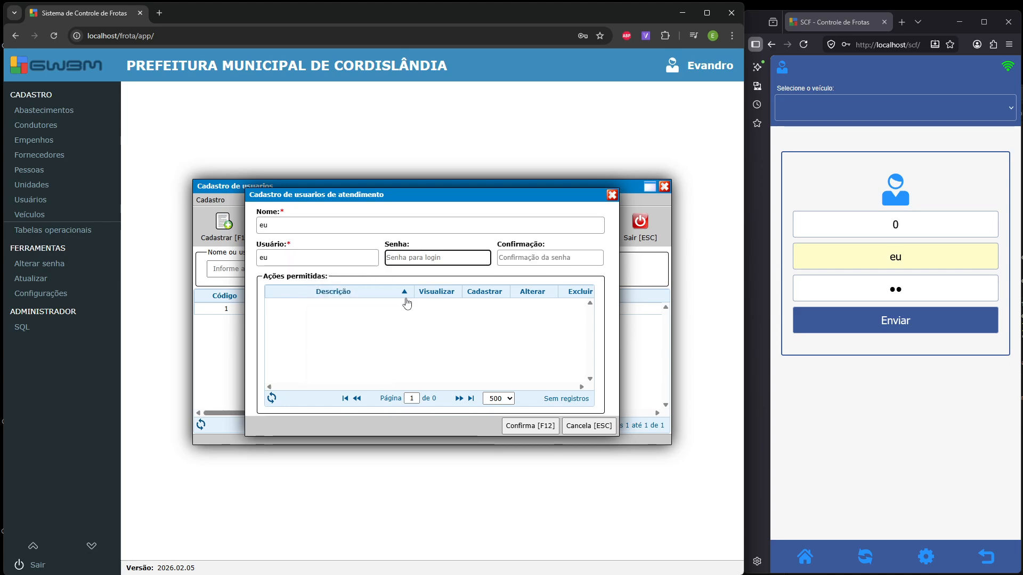
{"action": "key", "text": "Tab"}
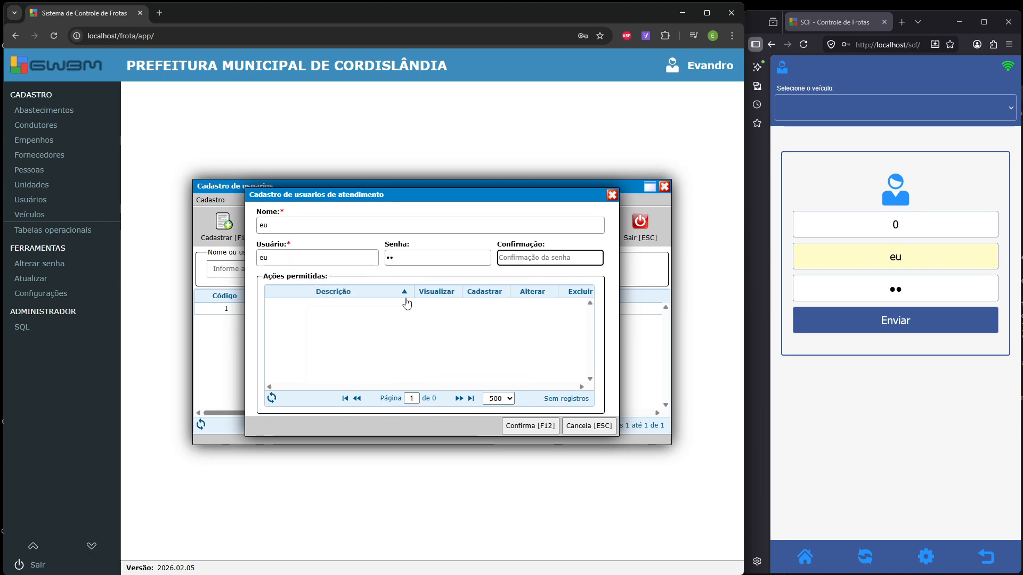
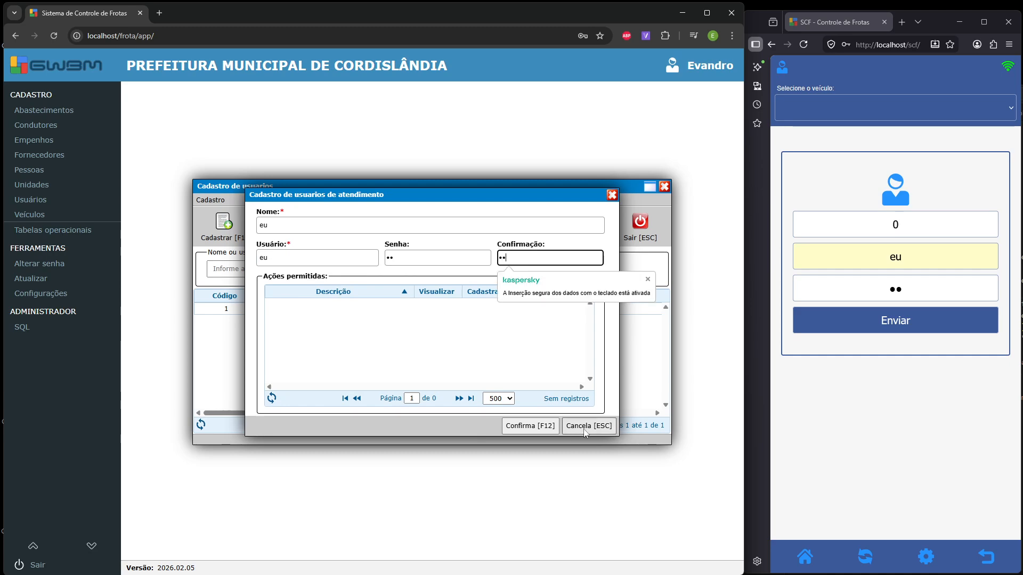
{"action": "left_click", "coordinate": [529, 427]}
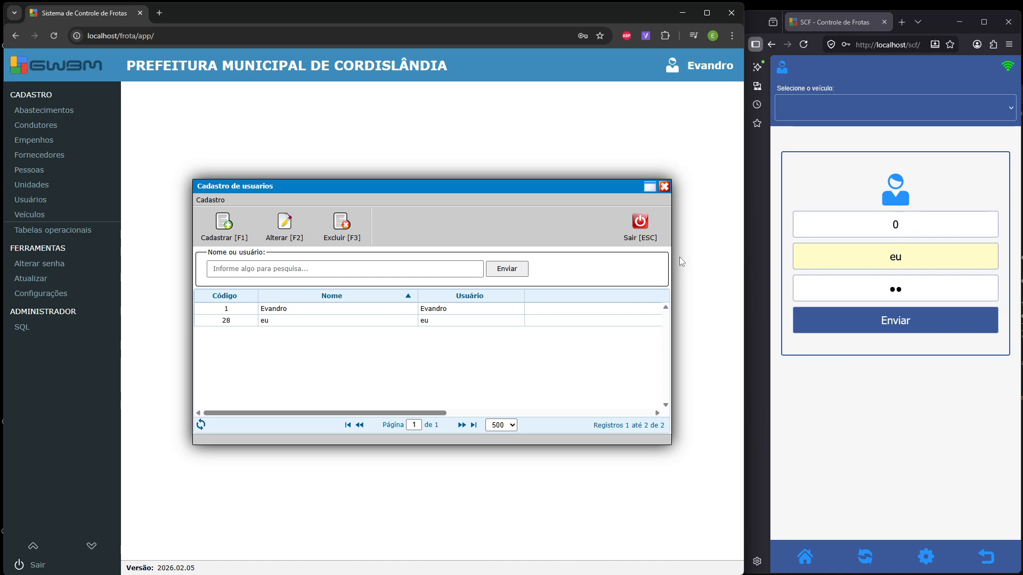
{"action": "left_click", "coordinate": [640, 233]}
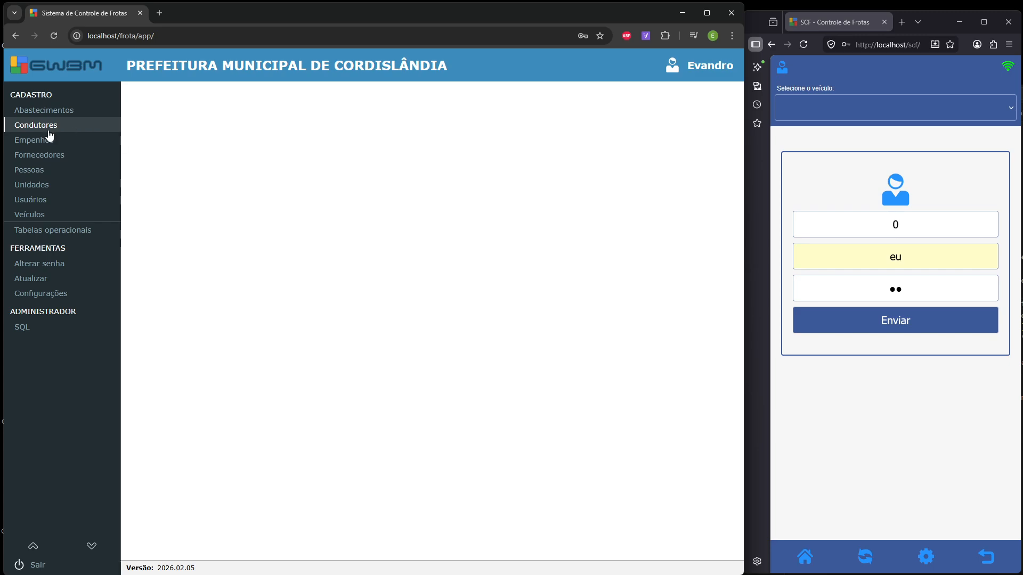
- Start and cancel a new person record, then open the empty Cadastro de condutores
{"action": "left_click", "coordinate": [38, 172]}
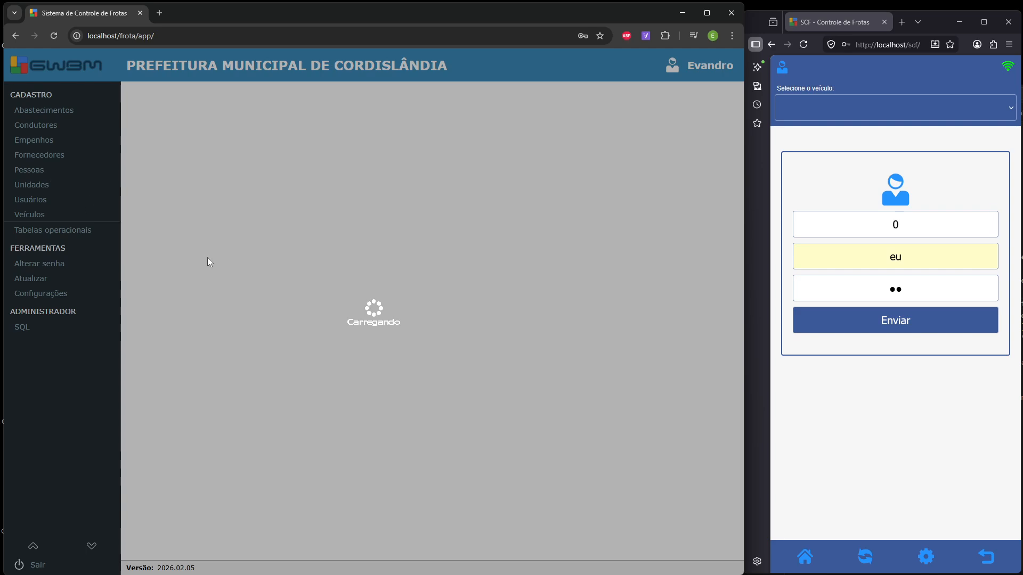
{"action": "key", "text": "F1"}
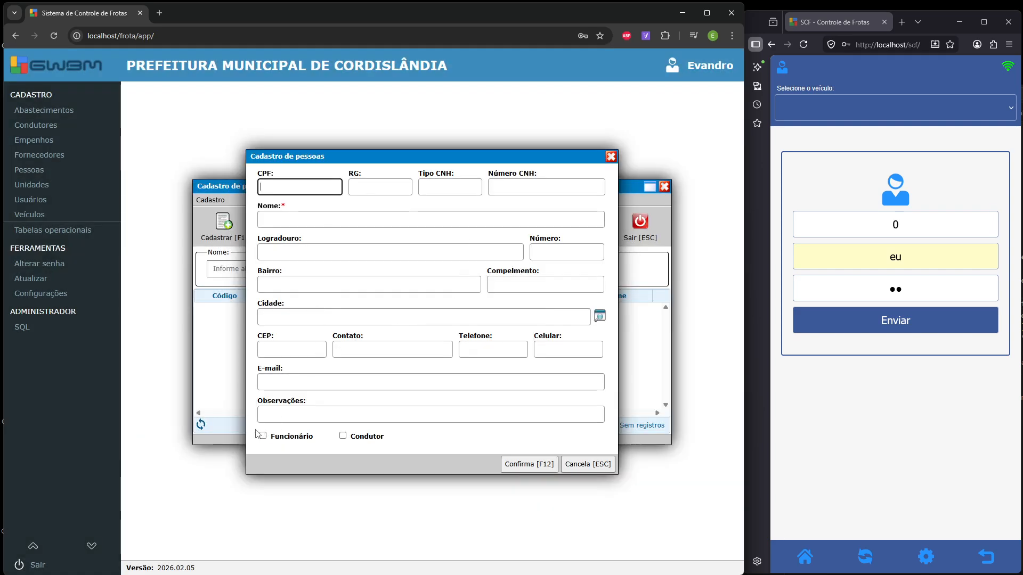
{"action": "left_click", "coordinate": [292, 449]}
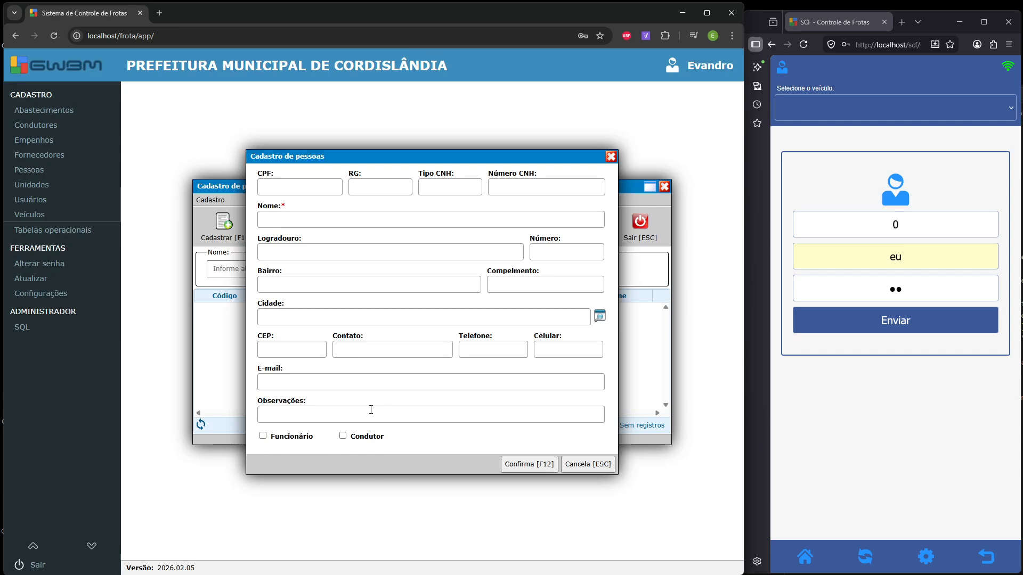
{"action": "left_click", "coordinate": [584, 463]}
{"action": "left_click", "coordinate": [647, 236]}
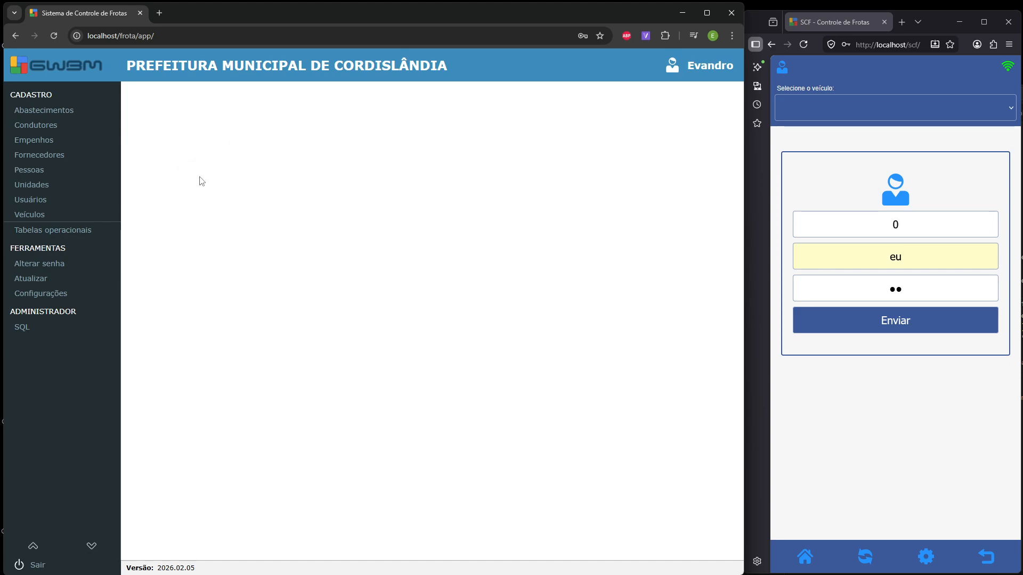
{"action": "left_click", "coordinate": [62, 128]}
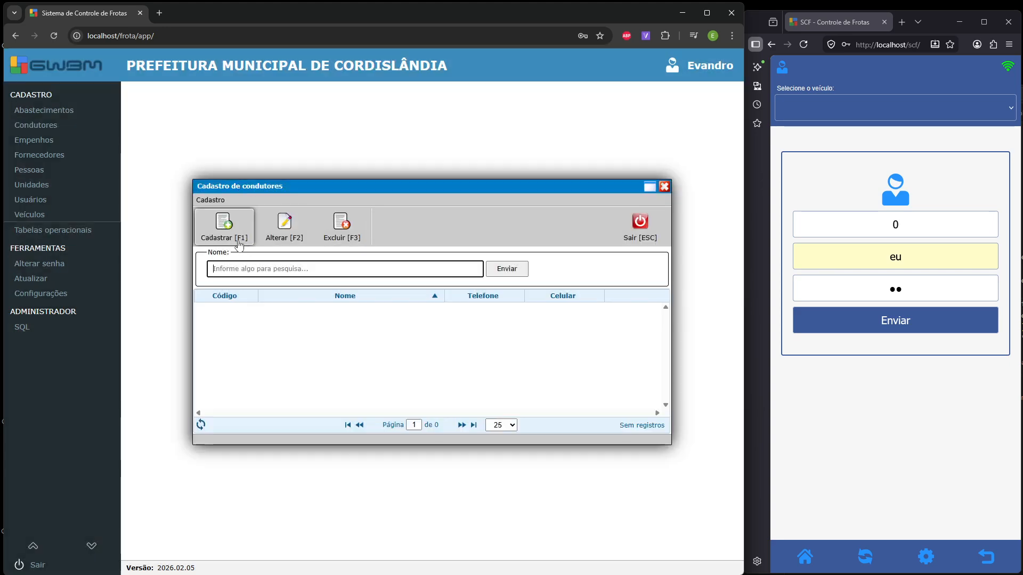
- Start a new driver record, cancel it unsaved, and exit the drivers register
{"action": "left_click", "coordinate": [223, 229]}
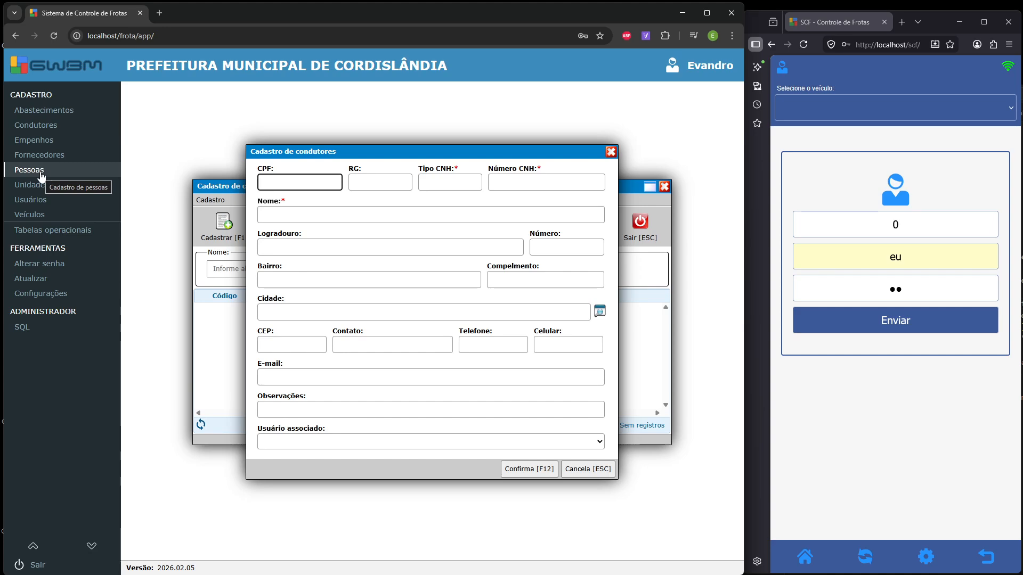
{"action": "left_click", "coordinate": [582, 467]}
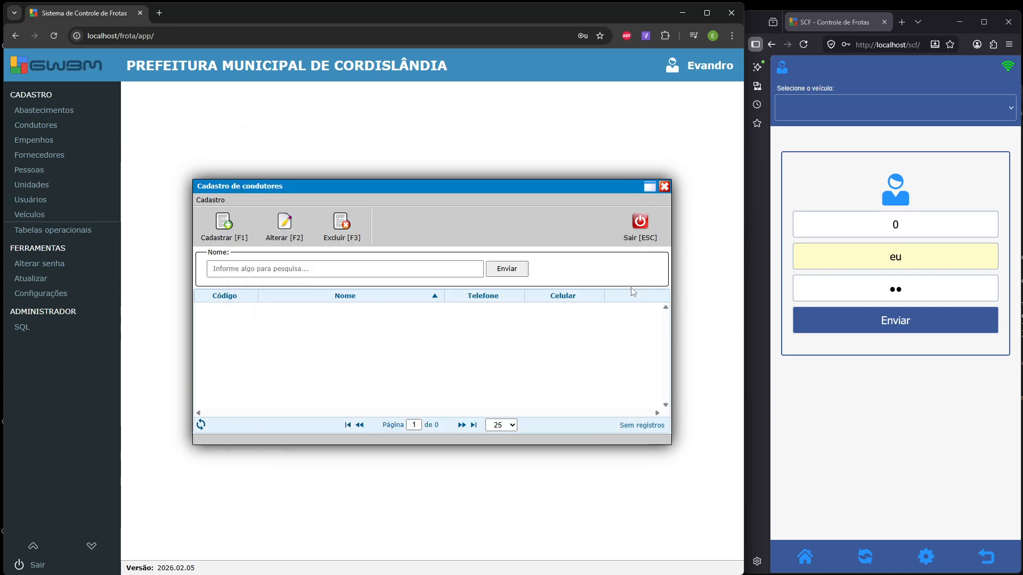
{"action": "left_click", "coordinate": [640, 231]}
- In a new person record, enter 12.345-678, CNH type AB, CNH number 123456, name Condutor 1
{"action": "left_click", "coordinate": [70, 172]}
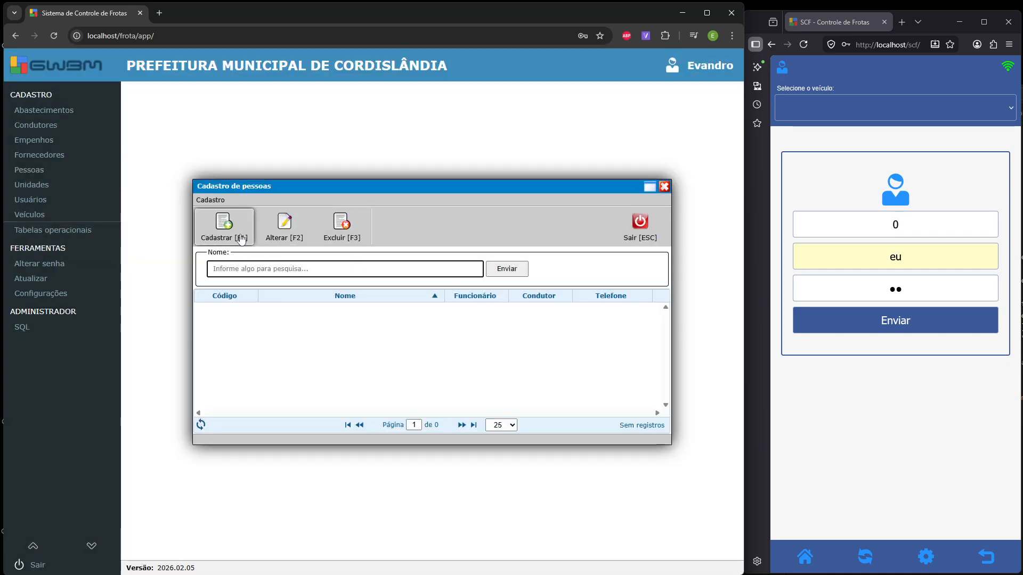
{"action": "left_click", "coordinate": [224, 229]}
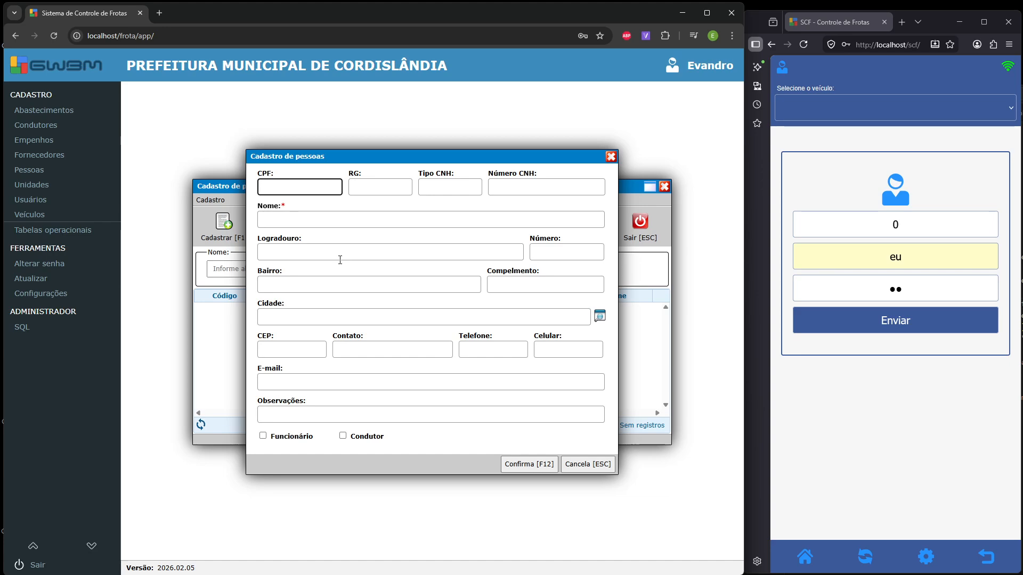
{"action": "type", "text": "12.345-67"}
{"action": "type", "text": "8"}
{"action": "left_click", "coordinate": [442, 190]}
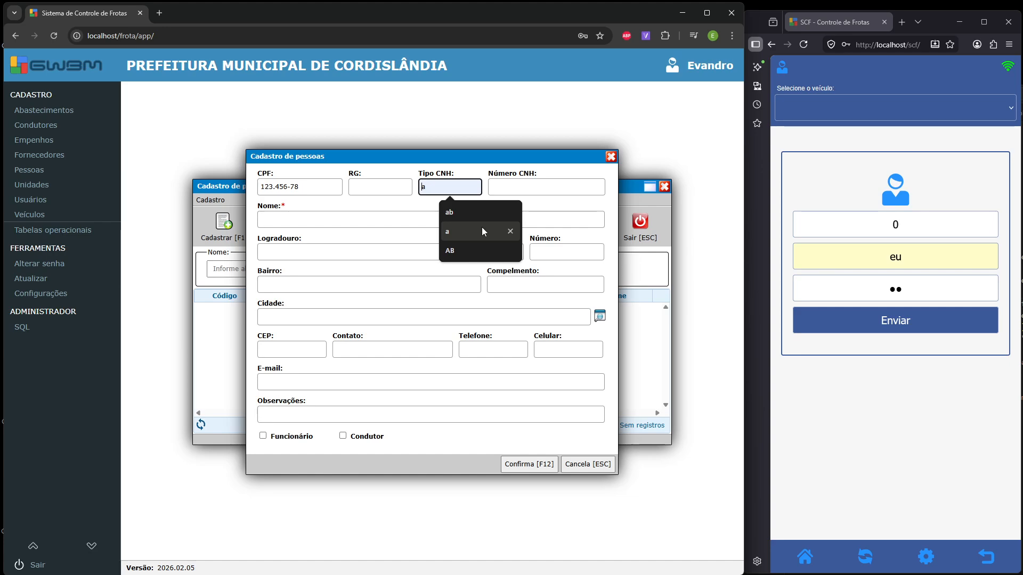
{"action": "type", "text": "AB"}
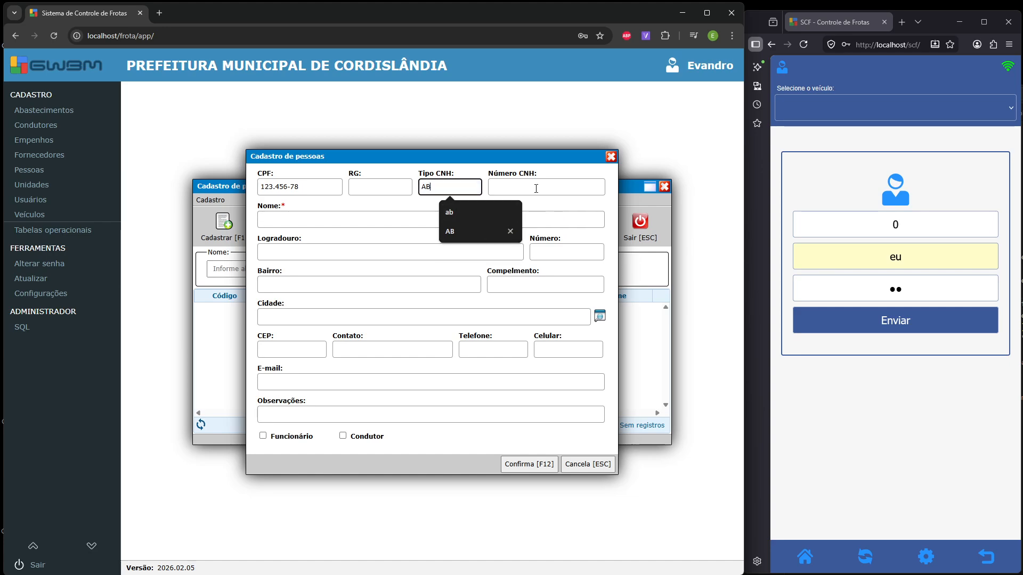
{"action": "left_click", "coordinate": [537, 188]}
{"action": "type", "text": "123456"}
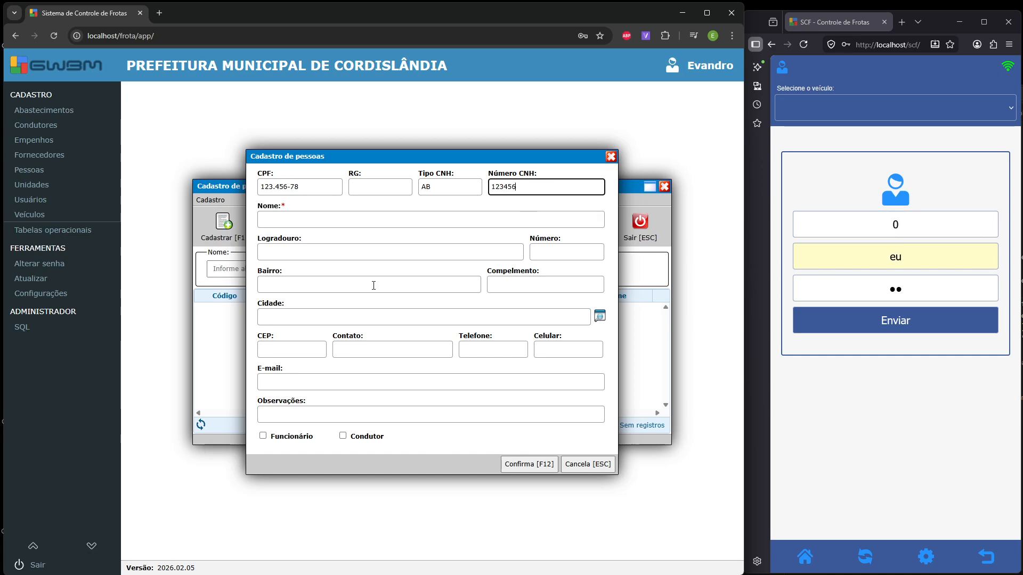
{"action": "left_click", "coordinate": [307, 221]}
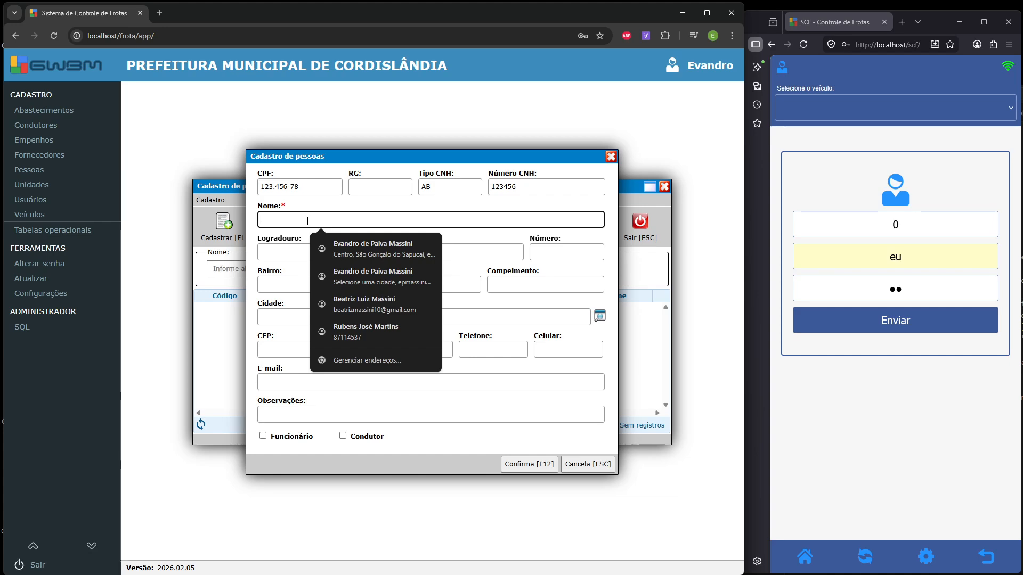
{"action": "type", "text": "C"}
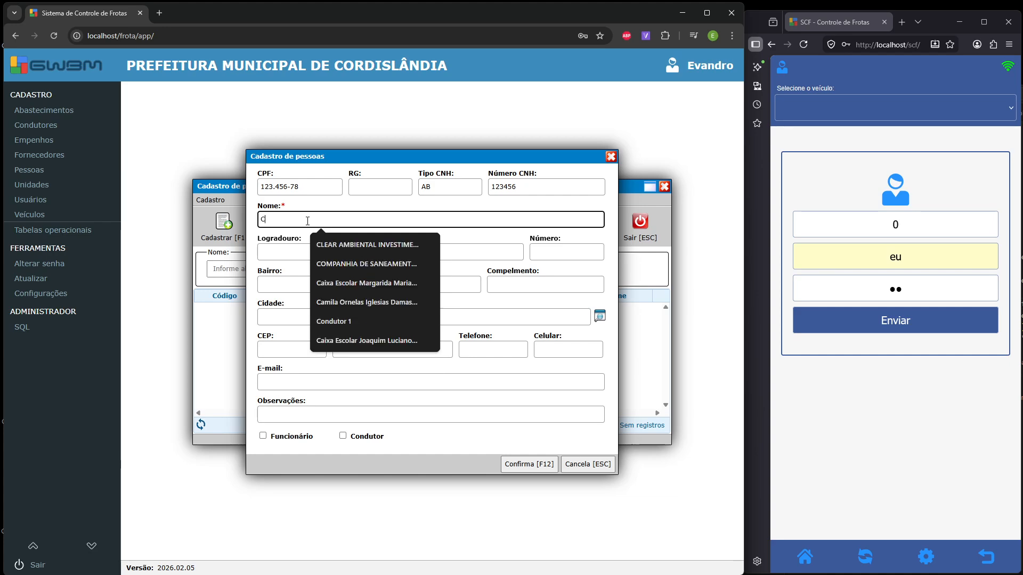
{"action": "type", "text": "ondutor 1"}
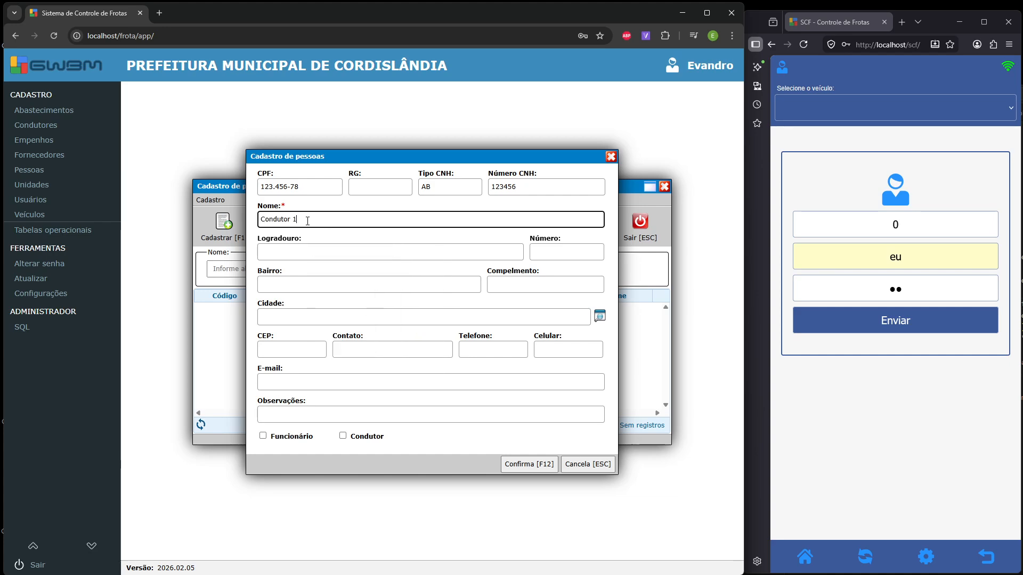
- Flag Condutor 1 as employee and driver, save, and clear the rejected CPF
{"action": "left_click", "coordinate": [376, 253]}
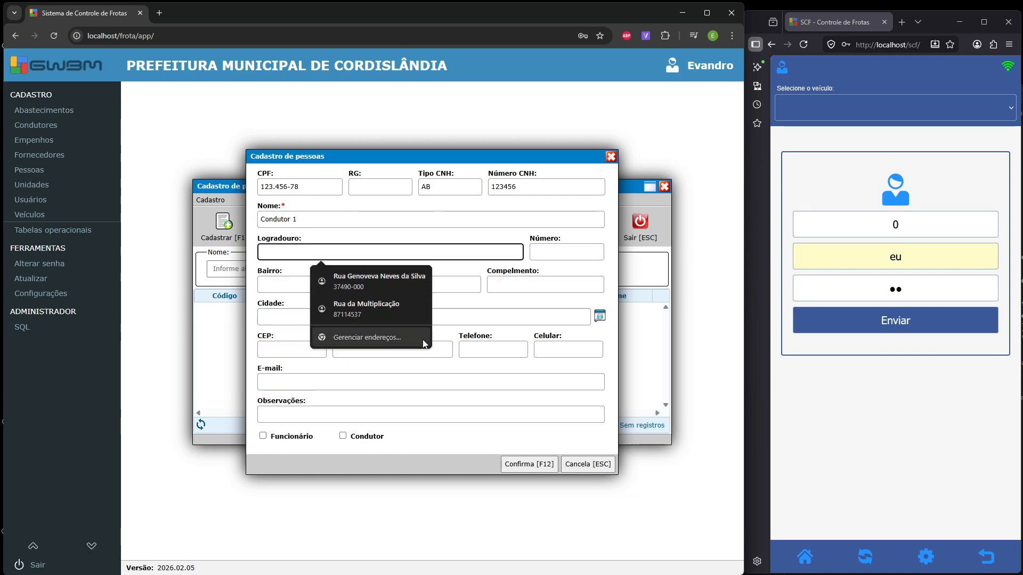
{"action": "left_click", "coordinate": [334, 416]}
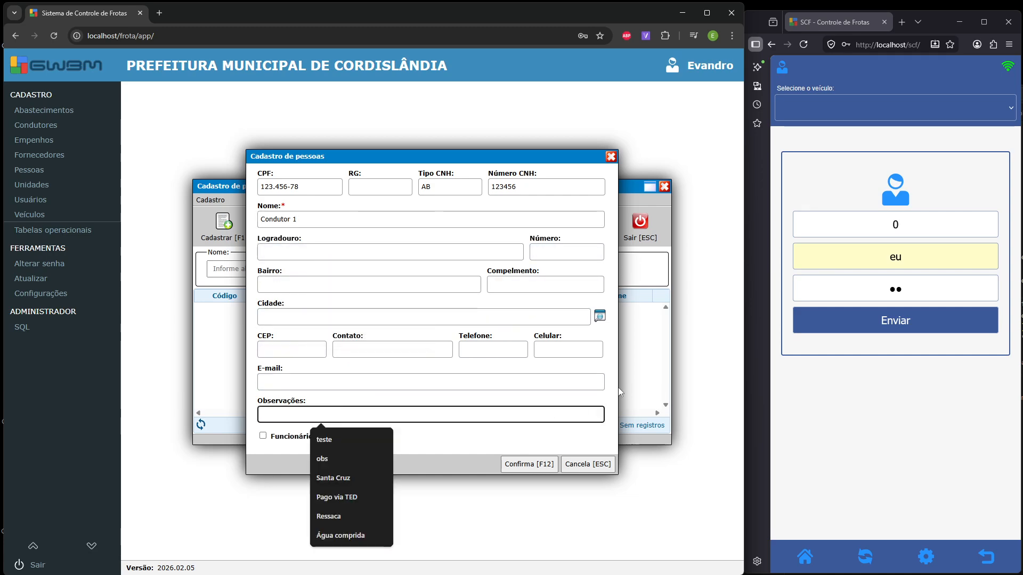
{"action": "left_click", "coordinate": [509, 446]}
{"action": "left_click", "coordinate": [263, 437]}
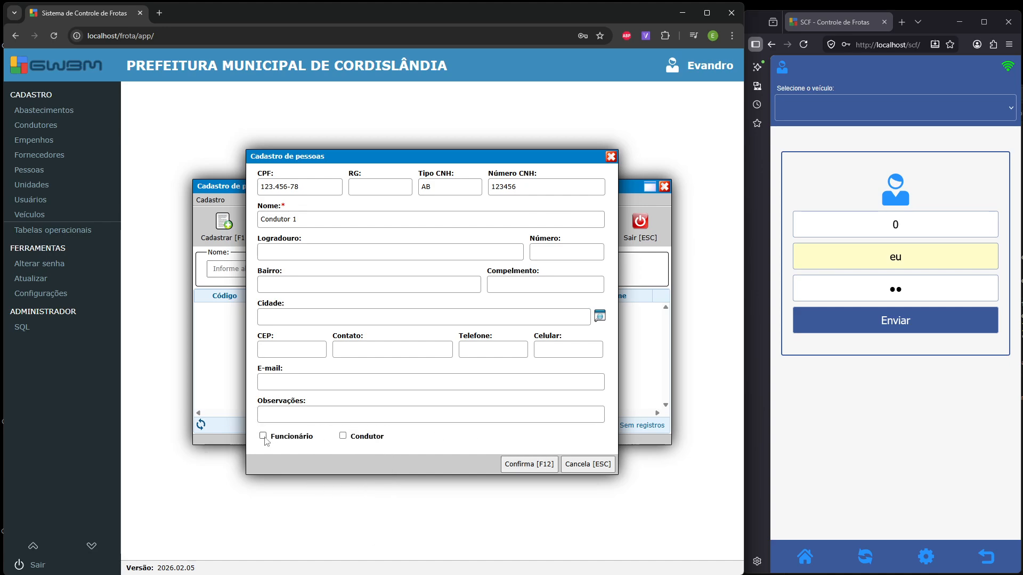
{"action": "left_click", "coordinate": [342, 435]}
{"action": "left_click", "coordinate": [527, 466]}
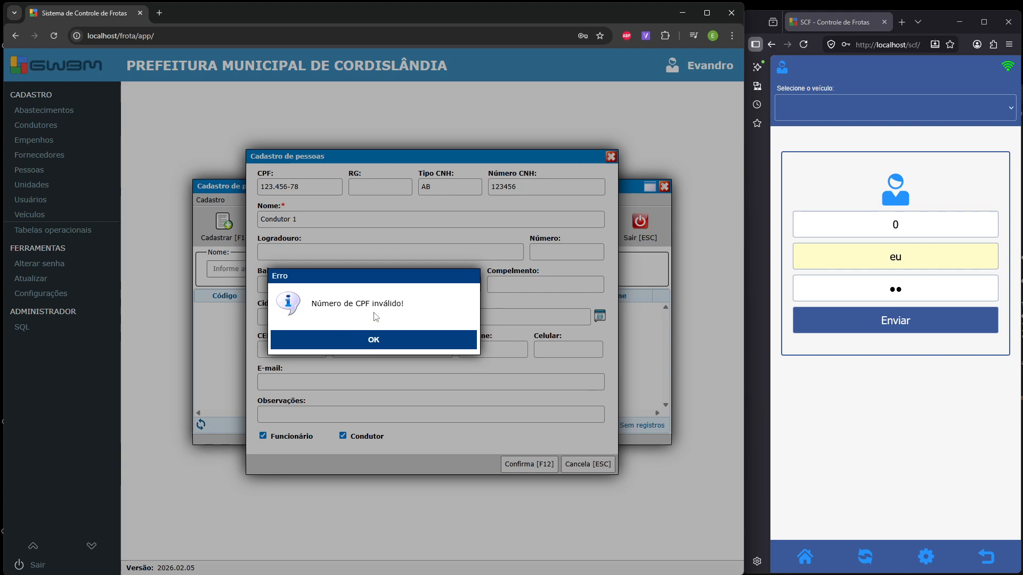
{"action": "left_click", "coordinate": [373, 340]}
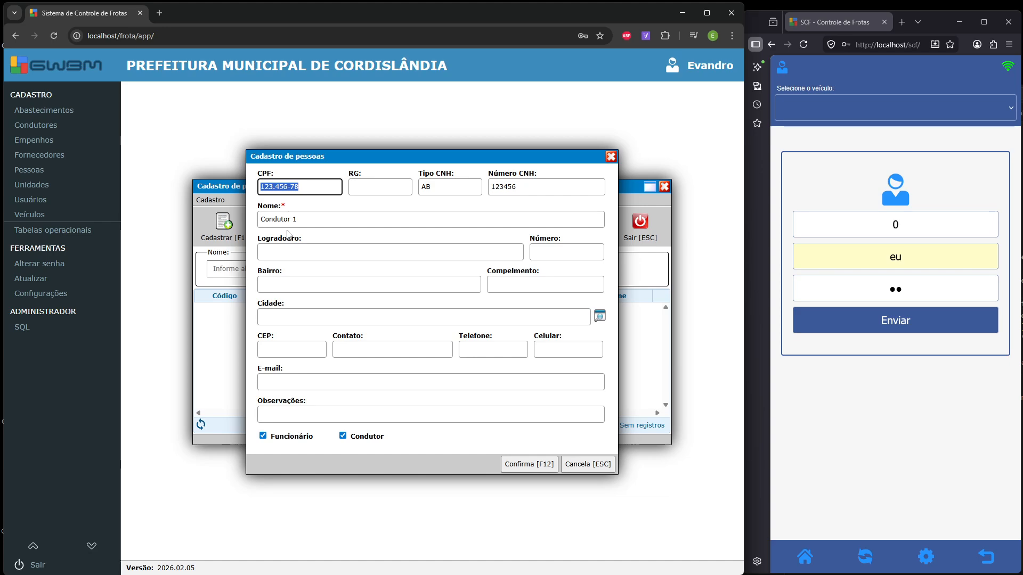
{"action": "key", "text": "BackSpace"}
- Save Condutor 1 without a CPF, check its record, and close the people register
{"action": "left_click", "coordinate": [523, 464]}
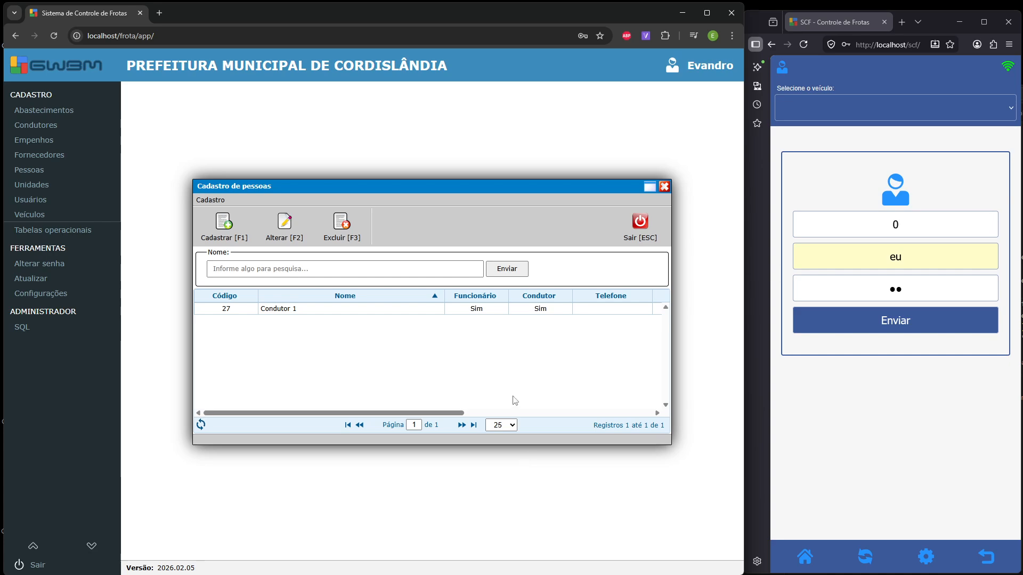
{"action": "double_click", "coordinate": [413, 310]}
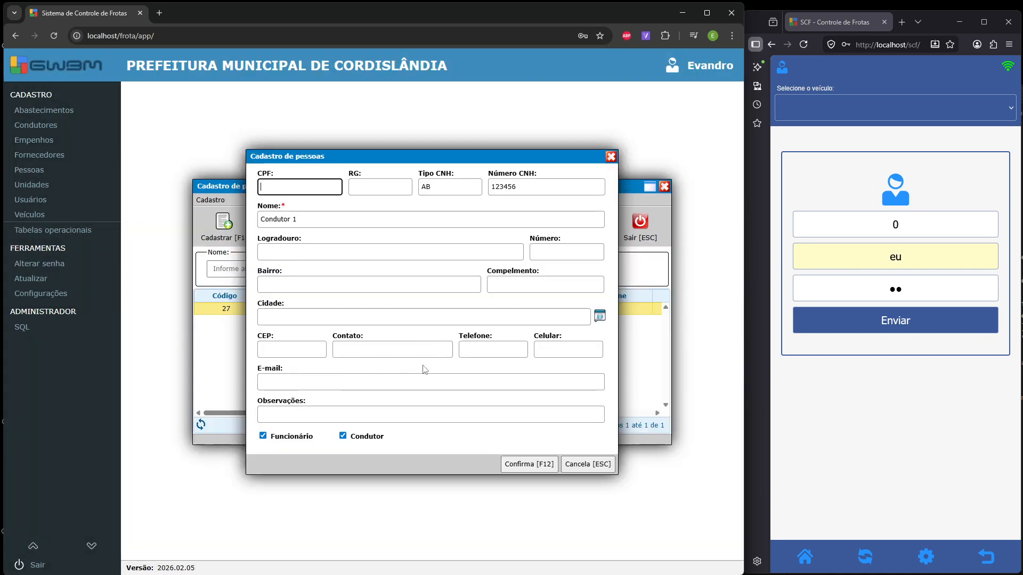
{"action": "left_click", "coordinate": [588, 464]}
{"action": "left_click", "coordinate": [626, 249]}
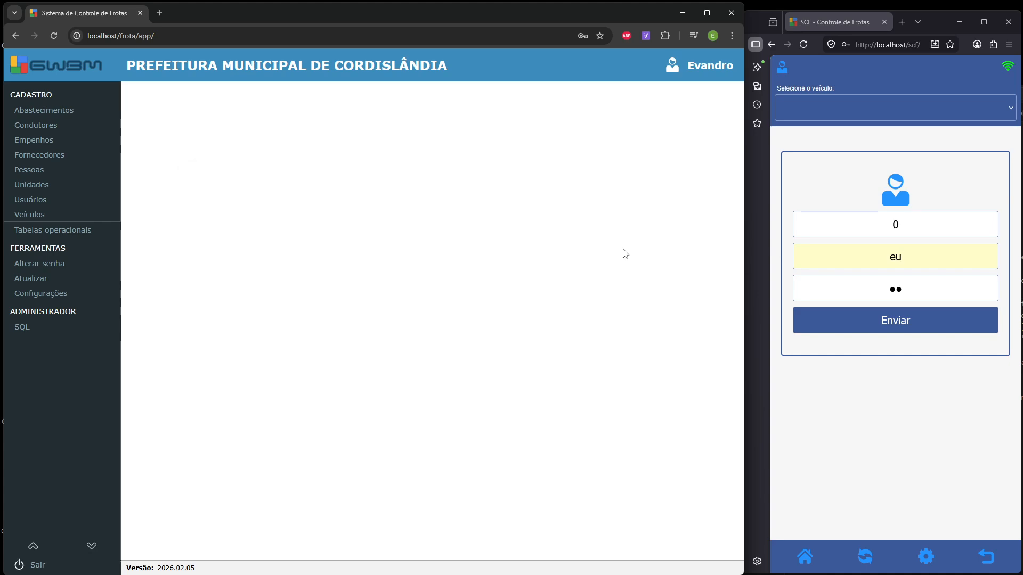
- Confirm Condutor 1 is listed among drivers, then reopen its person record
{"action": "left_click", "coordinate": [88, 128]}
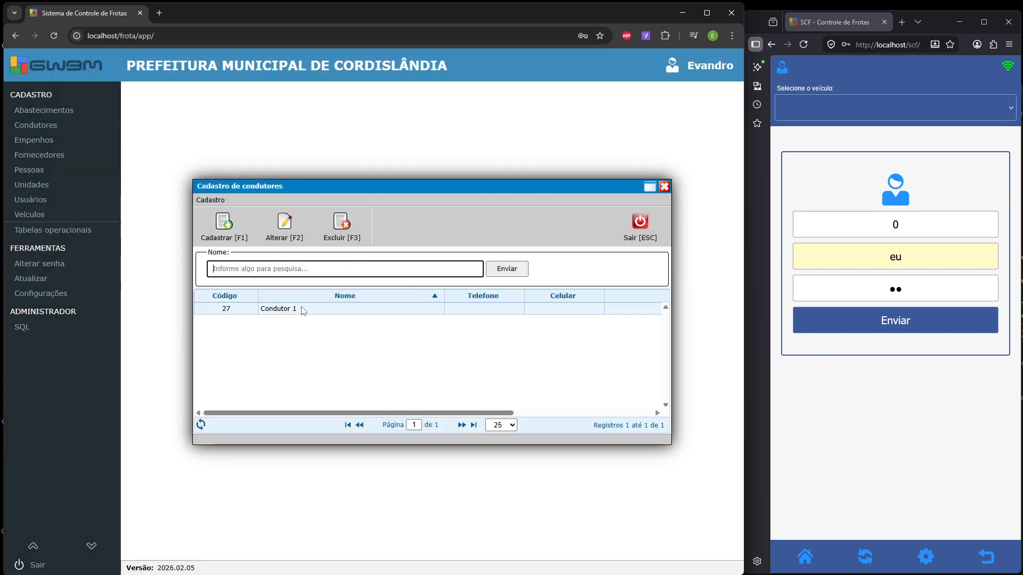
{"action": "left_click", "coordinate": [628, 238]}
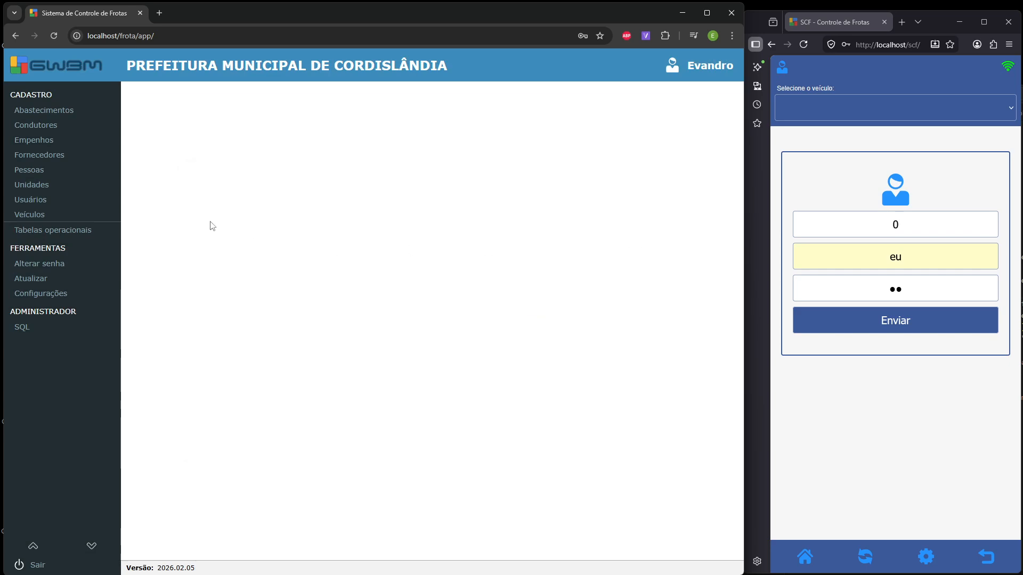
{"action": "left_click", "coordinate": [51, 168]}
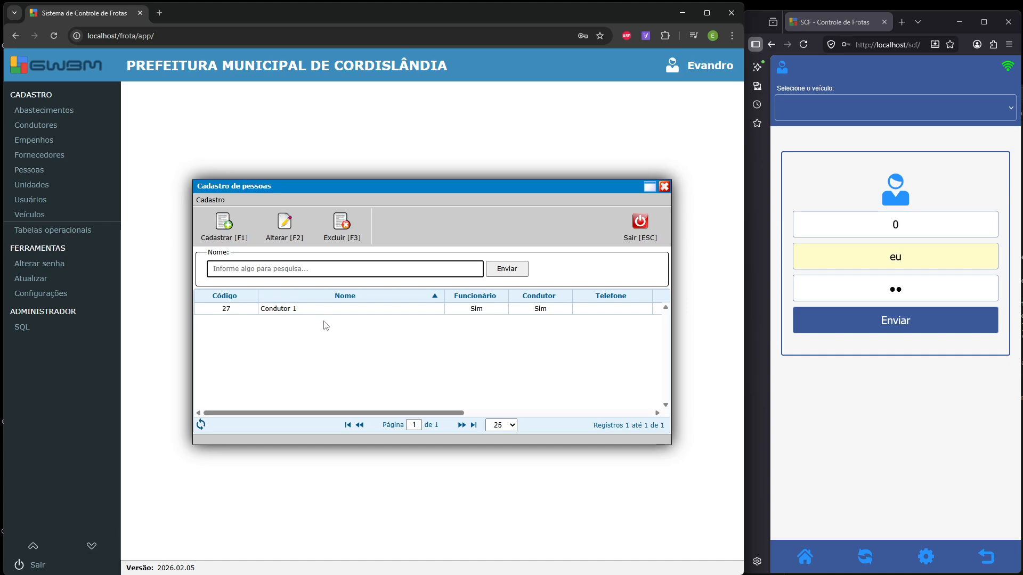
{"action": "double_click", "coordinate": [324, 310]}
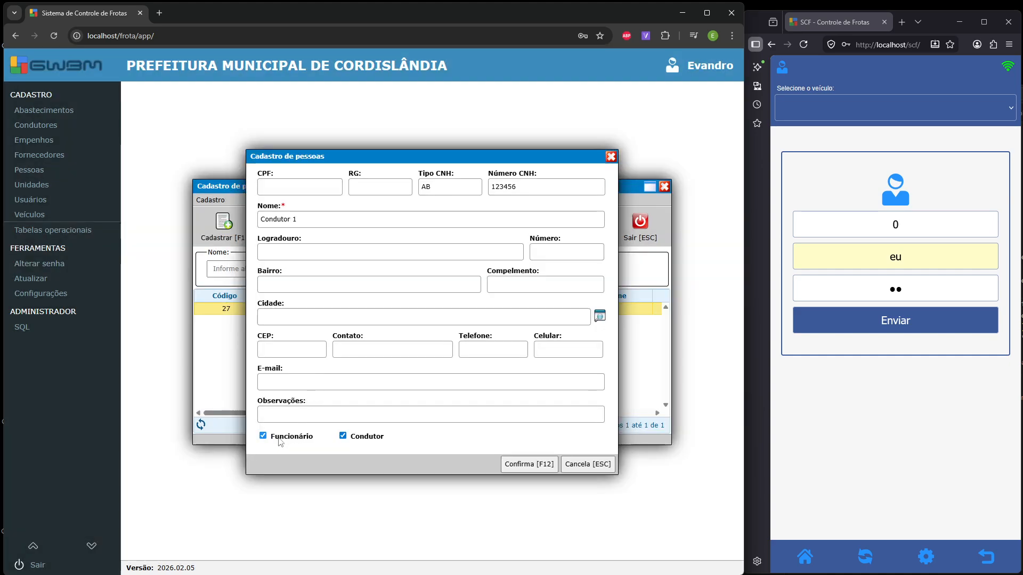
- Clear Condutor 1's employee and driver flags, save, and see the drivers register empty
{"action": "left_click", "coordinate": [279, 438]}
{"action": "left_click", "coordinate": [343, 435]}
{"action": "left_click", "coordinate": [599, 314]}
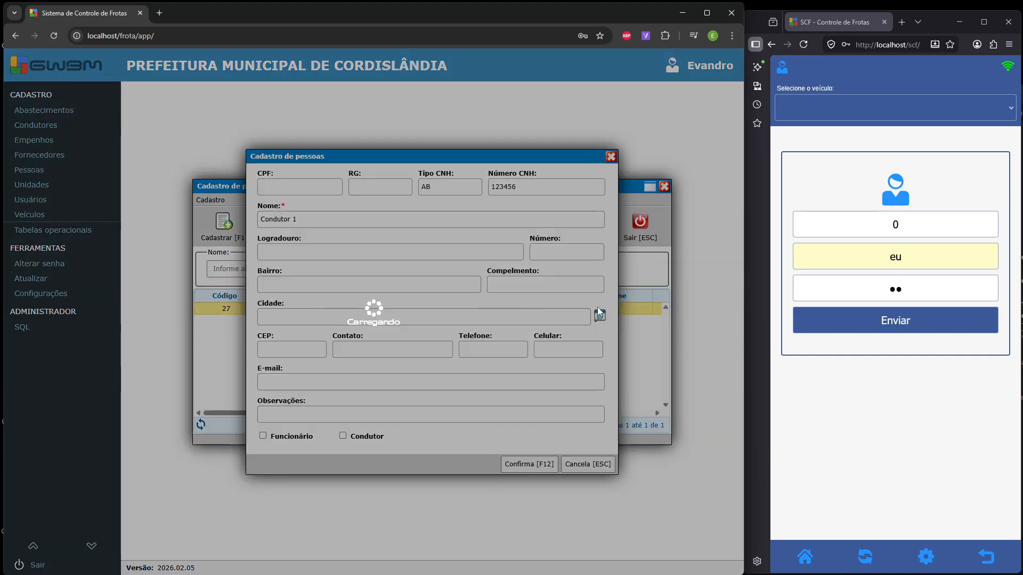
{"action": "key", "text": "F12"}
{"action": "left_click", "coordinate": [641, 224]}
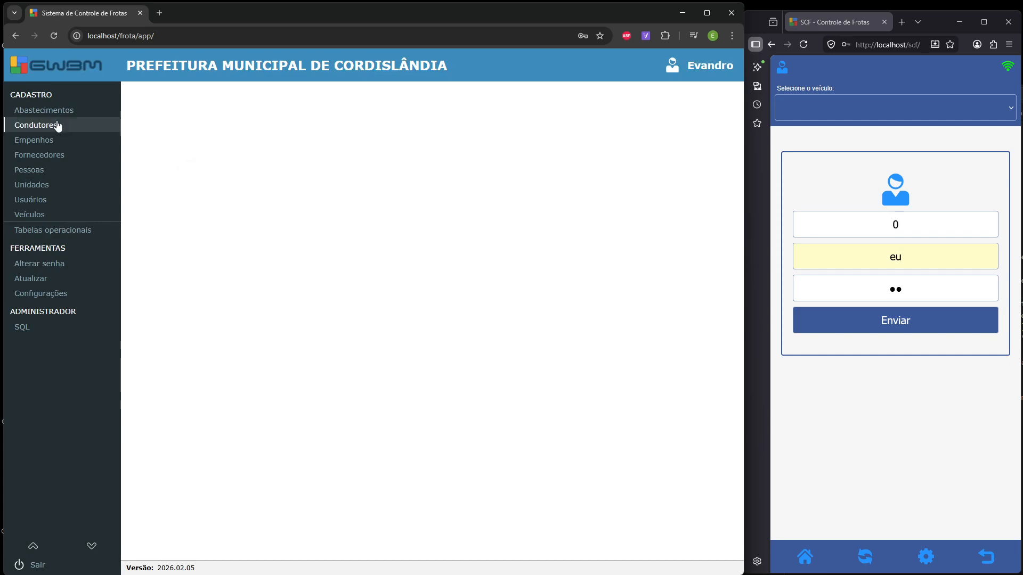
{"action": "left_click", "coordinate": [58, 126]}
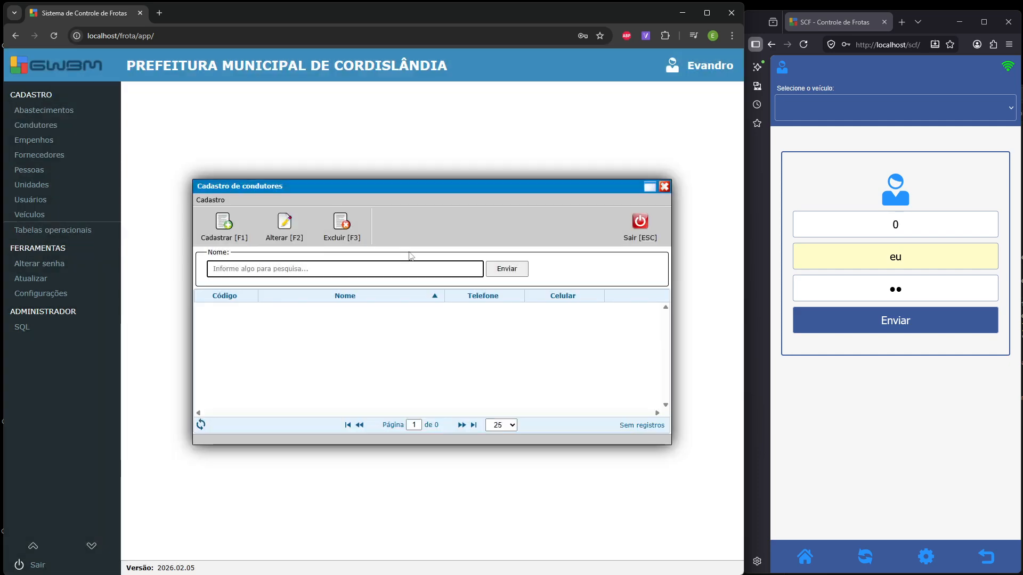
{"action": "left_click", "coordinate": [639, 223]}
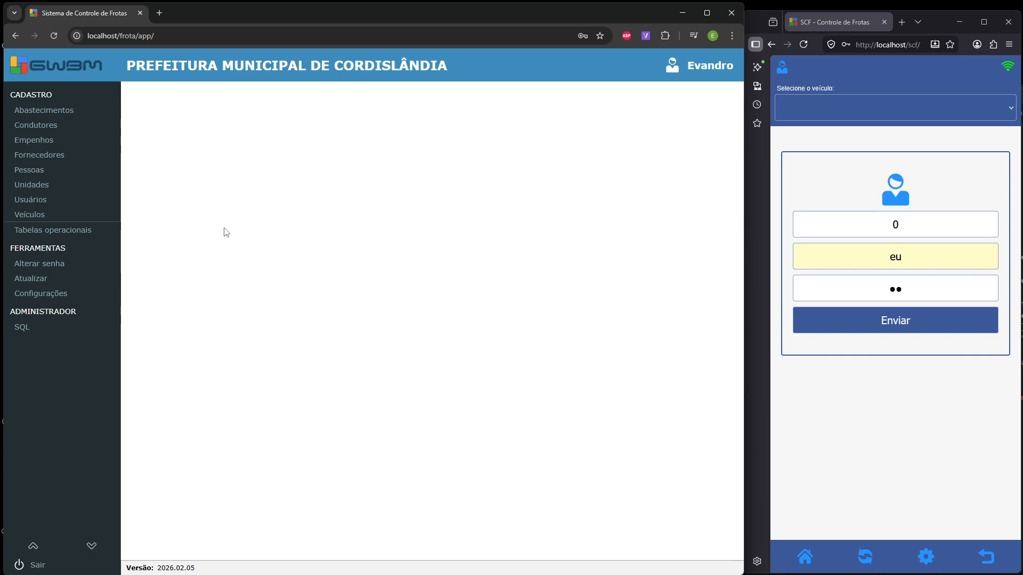
- Reopen Condutor 1, tick it as a driver again, and save the person record
{"action": "left_click", "coordinate": [72, 174]}
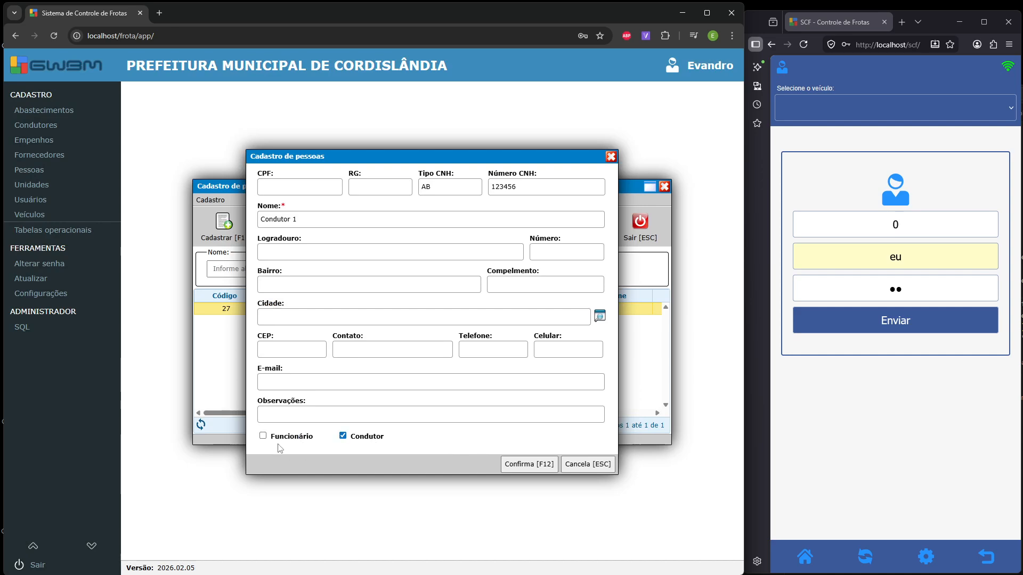
{"action": "left_click", "coordinate": [262, 435]}
{"action": "left_click", "coordinate": [529, 464]}
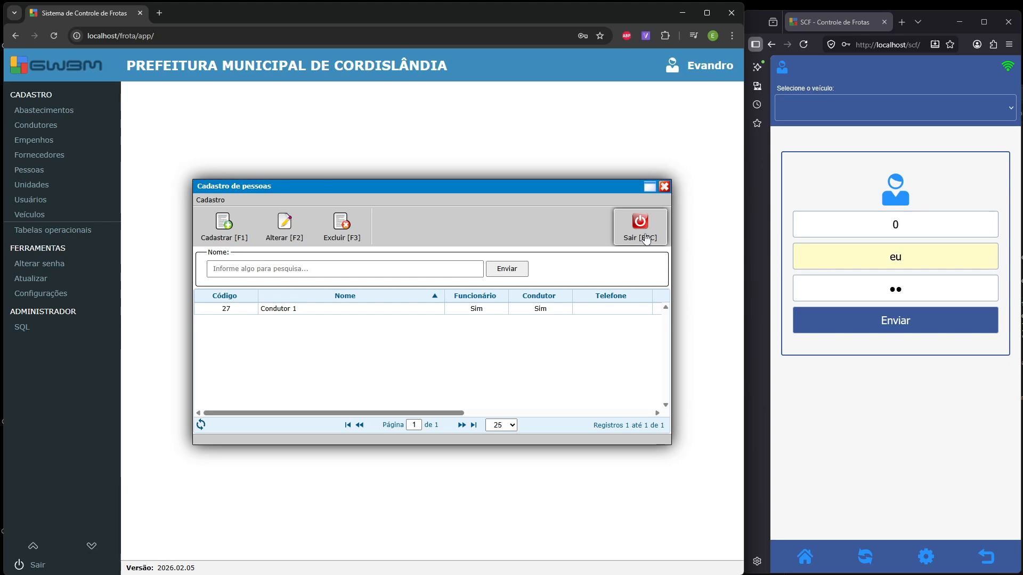
{"action": "left_click", "coordinate": [641, 236]}
{"action": "left_click", "coordinate": [87, 143]}
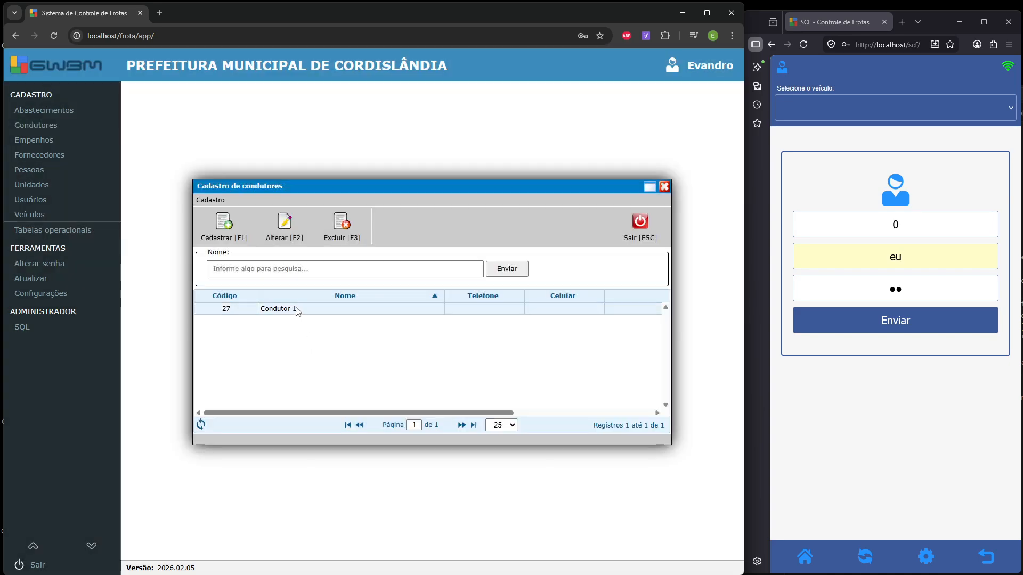
- Link Condutor 1 to the driver app's user account in Usuário associado, save, and close the driver register
{"action": "double_click", "coordinate": [296, 309]}
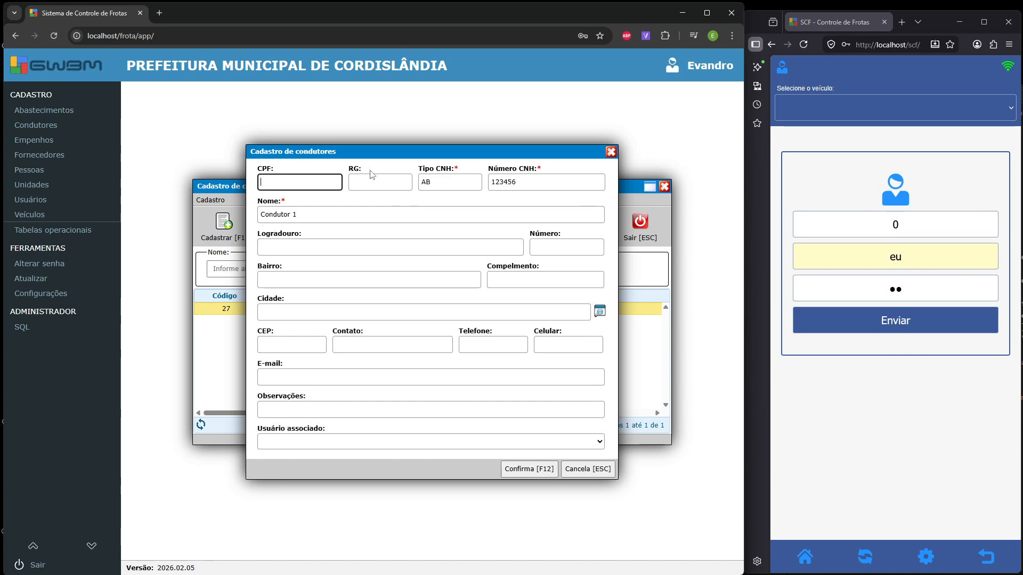
{"action": "left_click", "coordinate": [362, 447]}
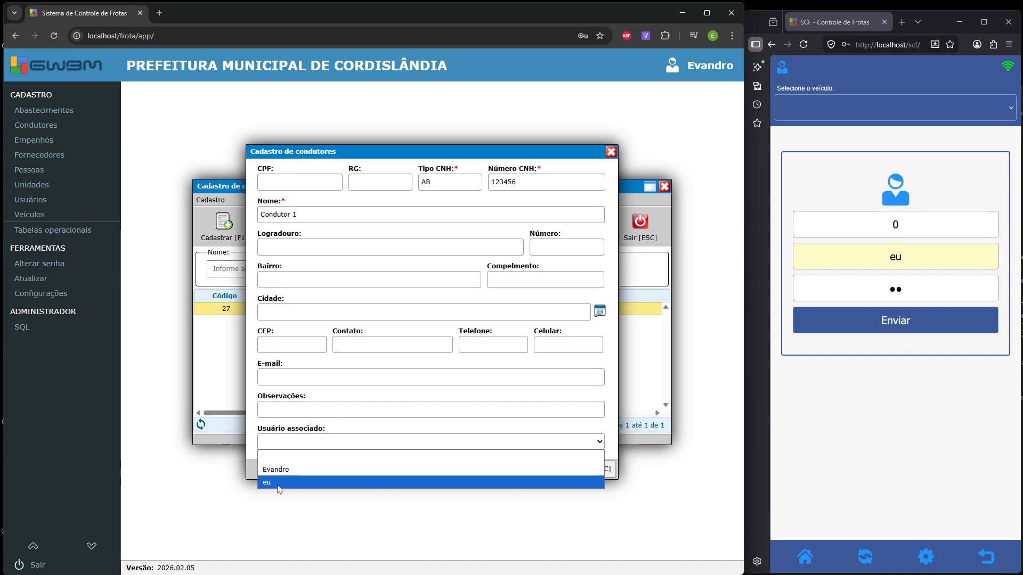
{"action": "left_click", "coordinate": [315, 482]}
{"action": "left_click", "coordinate": [514, 470]}
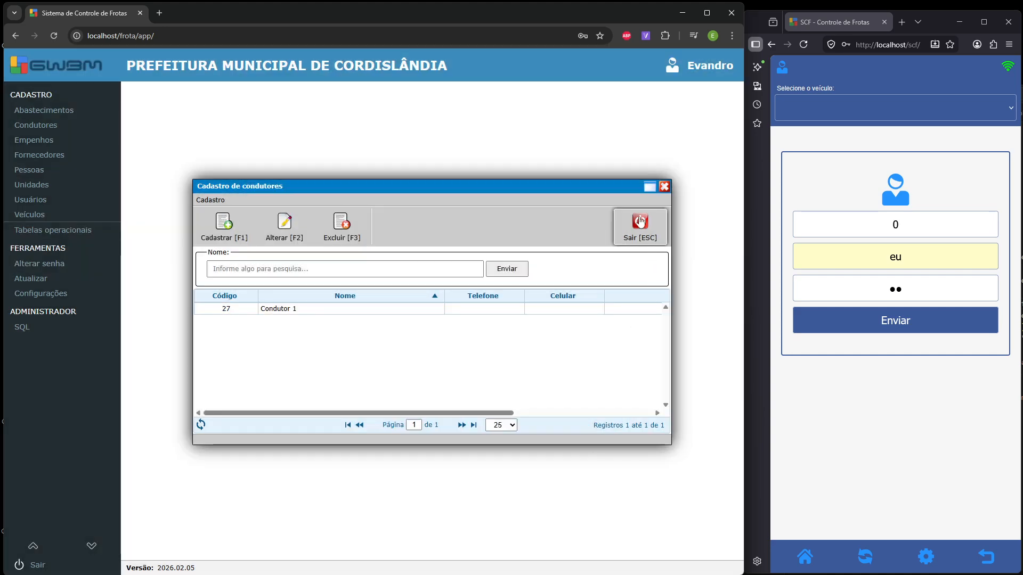
{"action": "left_click", "coordinate": [639, 220]}
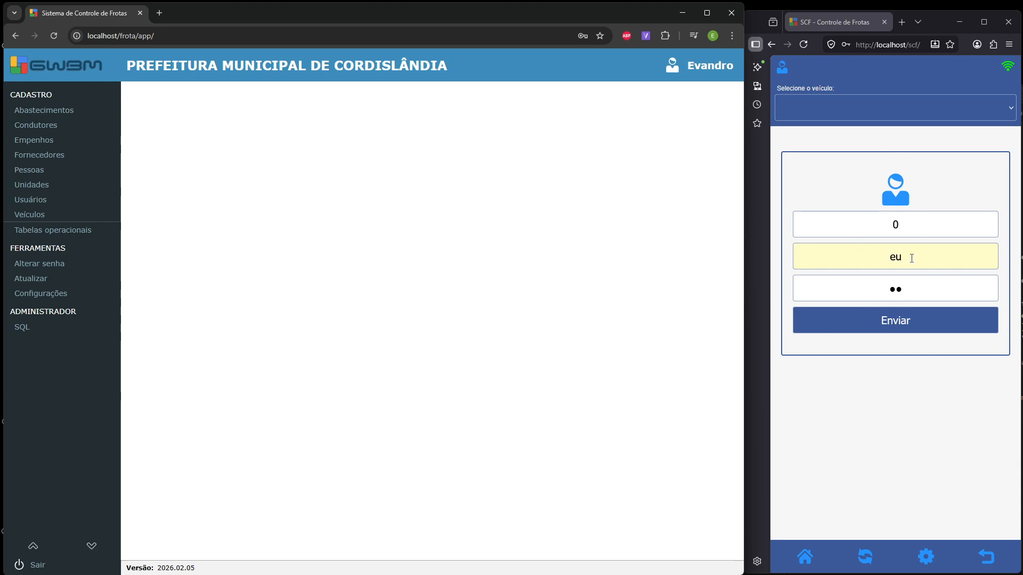
- Log into the driver app as Condutor 1, keep Ambulancia de Teste selected, and open GWBM's Veículos register
{"action": "left_click", "coordinate": [904, 226]}
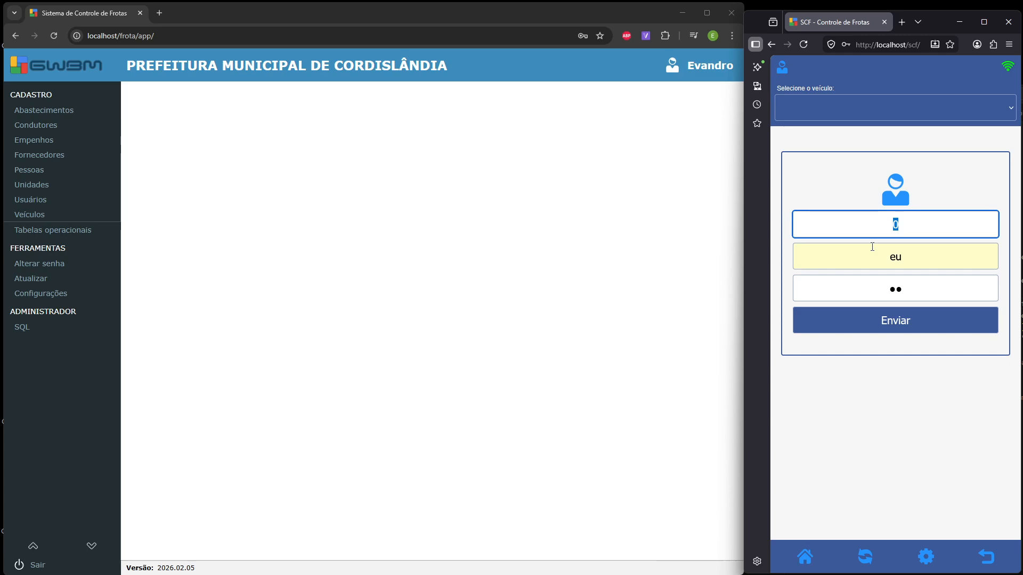
{"action": "left_click", "coordinate": [894, 323]}
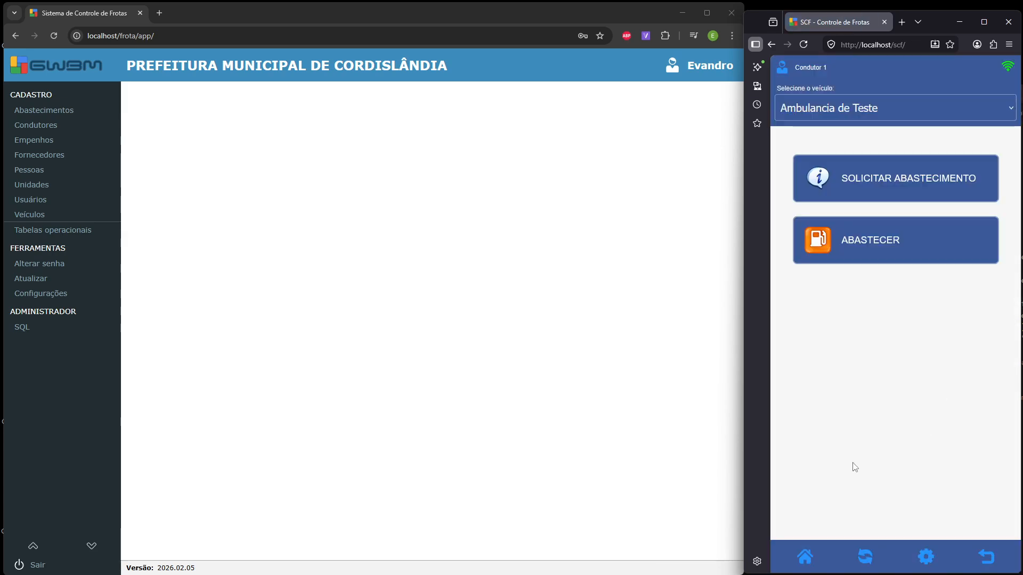
{"action": "left_click", "coordinate": [932, 109]}
{"action": "left_click", "coordinate": [931, 108]}
{"action": "left_click", "coordinate": [868, 109]}
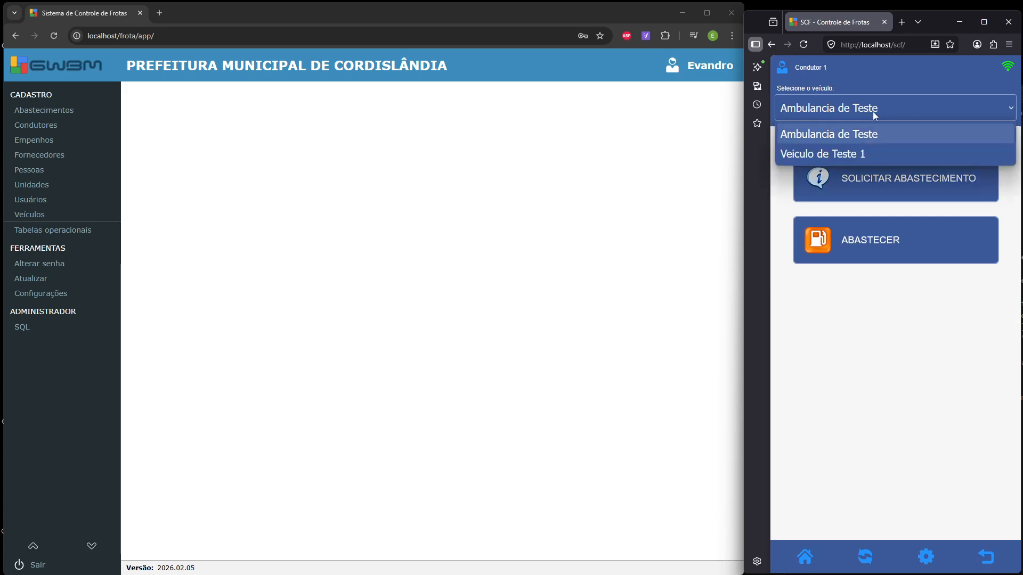
{"action": "left_click", "coordinate": [875, 109]}
{"action": "left_click", "coordinate": [65, 214]}
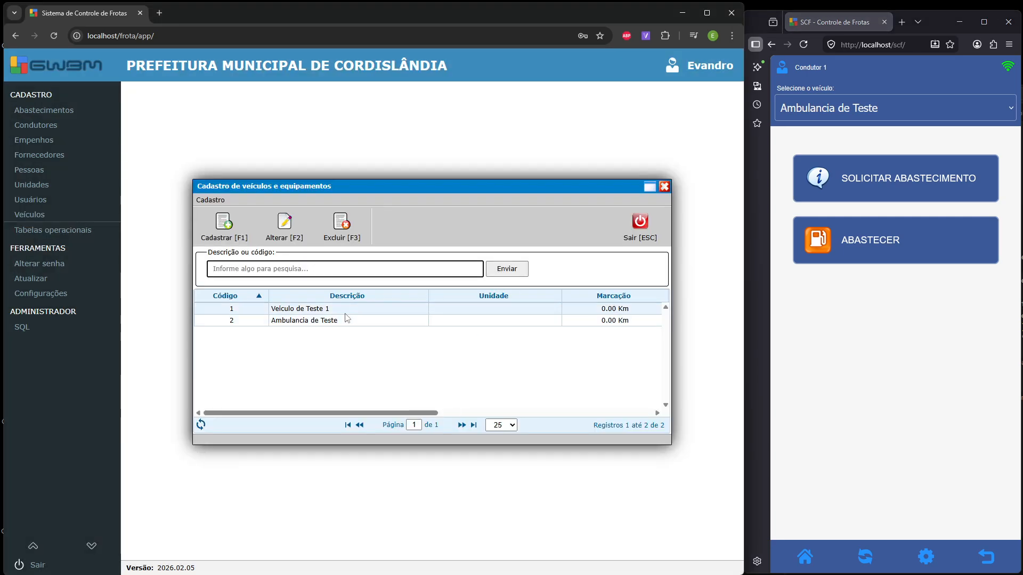
- Close and reopen the vehicle register until its vehicle list shows
{"action": "left_click", "coordinate": [654, 244]}
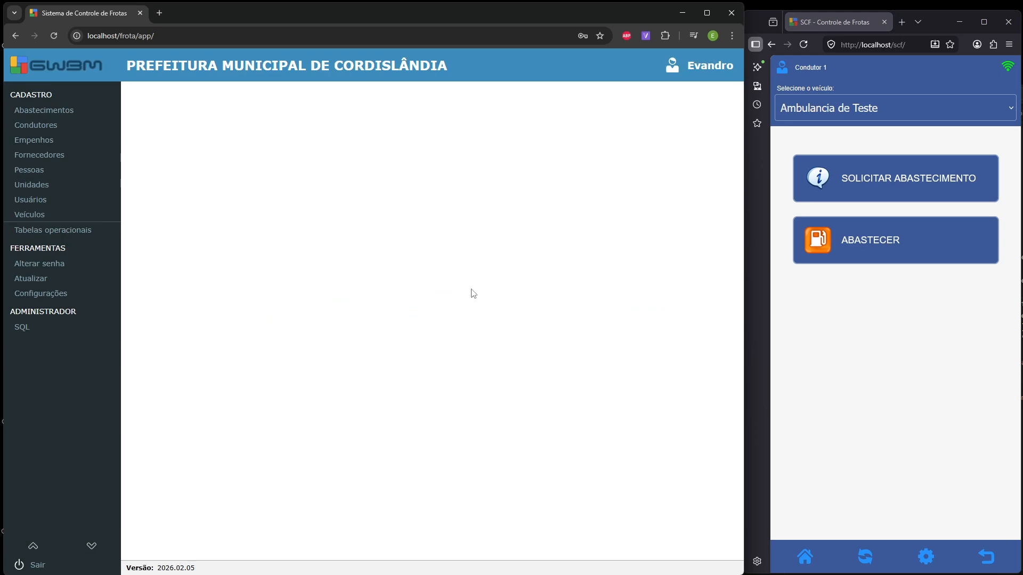
{"action": "left_click", "coordinate": [33, 217]}
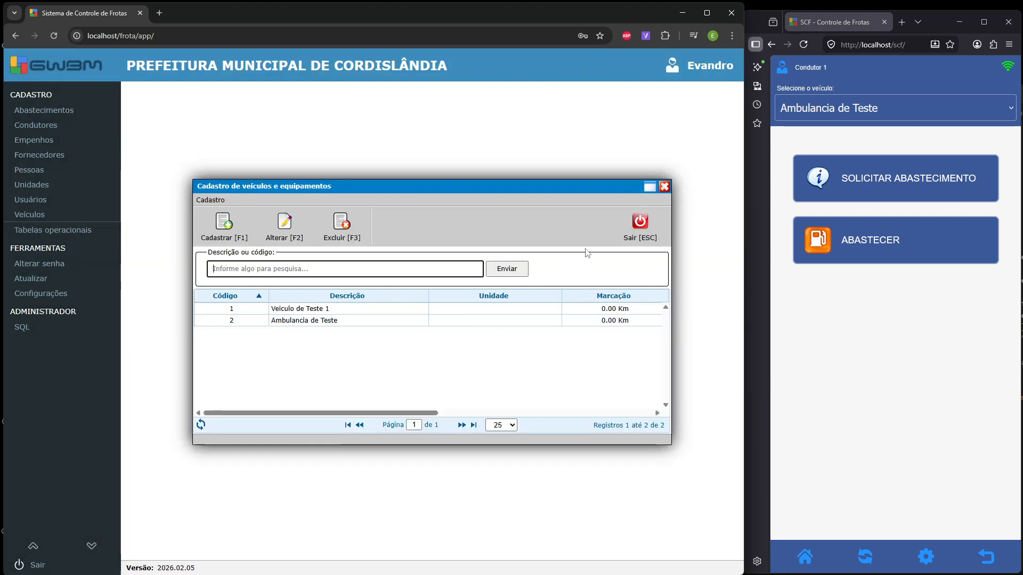
{"action": "left_click", "coordinate": [629, 226]}
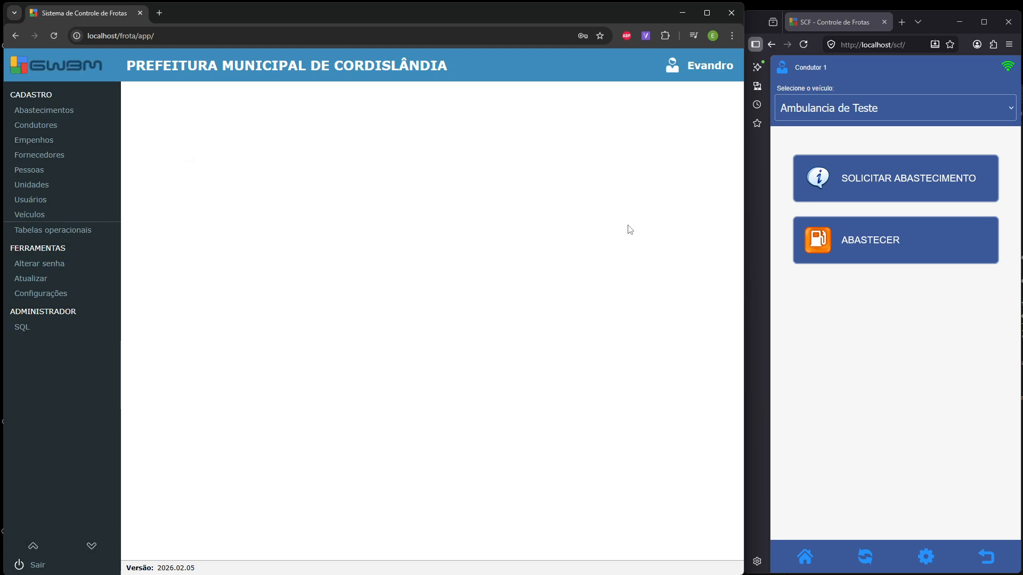
{"action": "left_click", "coordinate": [46, 218]}
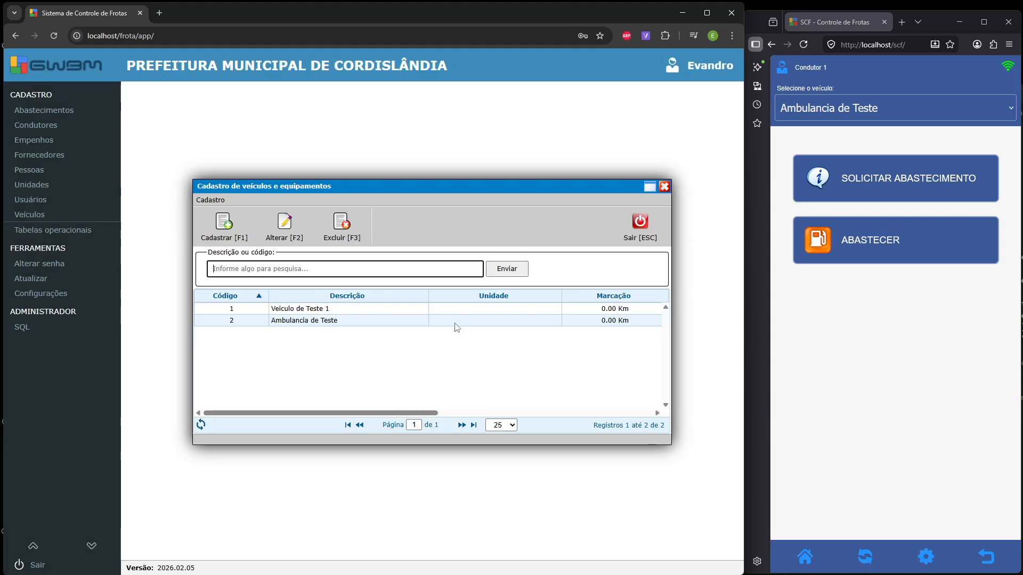
- Open Veiculo de Teste 1's record, close it unchanged, and start a new vehicle record
{"action": "double_click", "coordinate": [344, 310]}
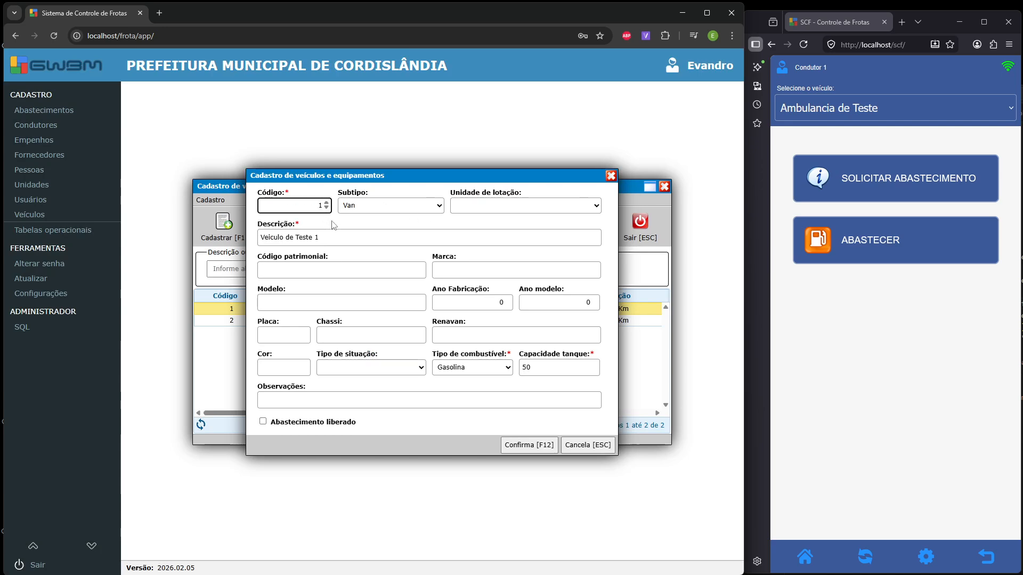
{"action": "left_click", "coordinate": [588, 444]}
{"action": "left_click", "coordinate": [249, 231]}
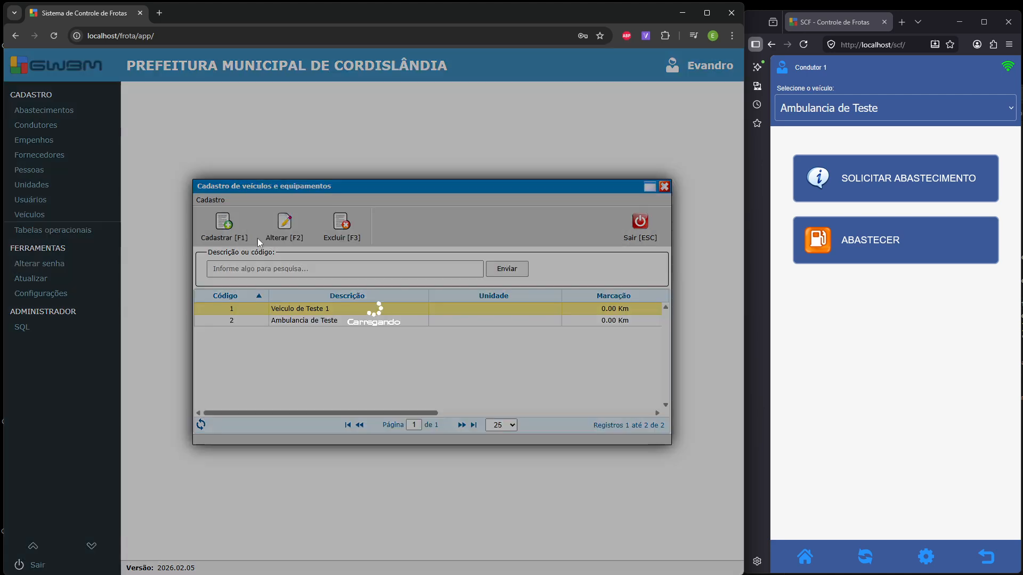
- Cancel the blank new-vehicle form with code 3 and open Veiculo de Teste 1's record
{"action": "double_click", "coordinate": [318, 205]}
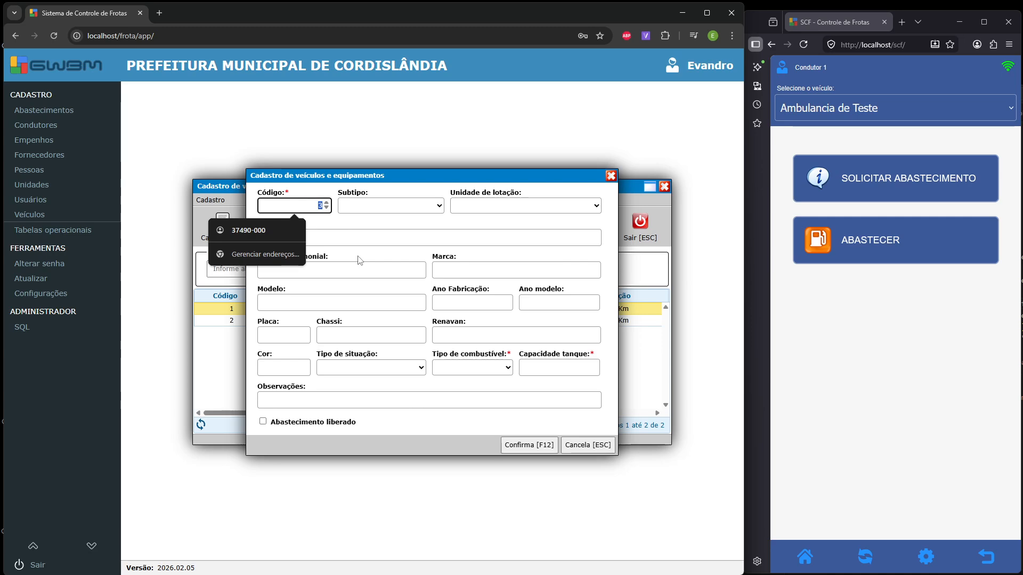
{"action": "left_click", "coordinate": [341, 226]}
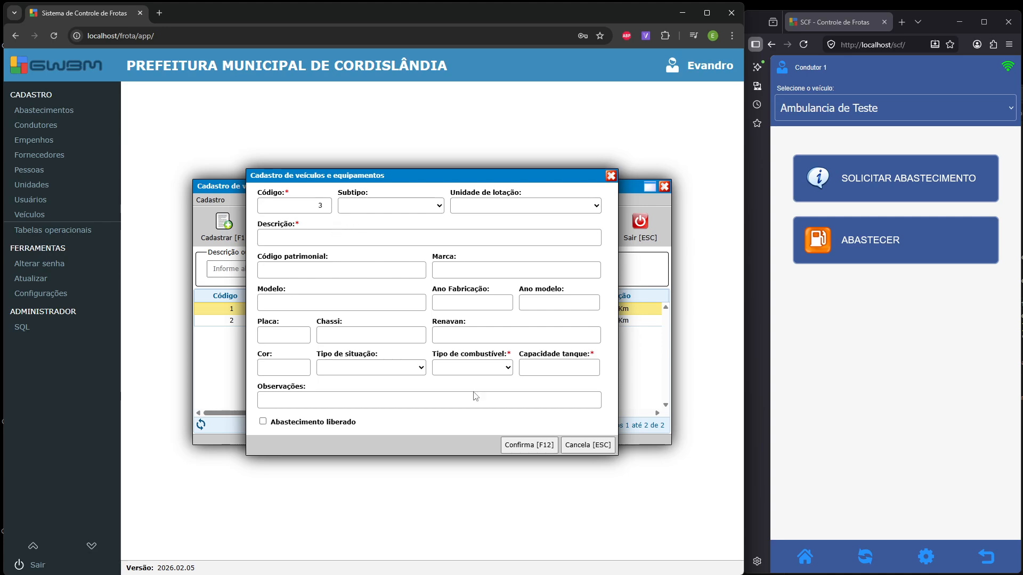
{"action": "left_click", "coordinate": [599, 450]}
{"action": "double_click", "coordinate": [317, 309]}
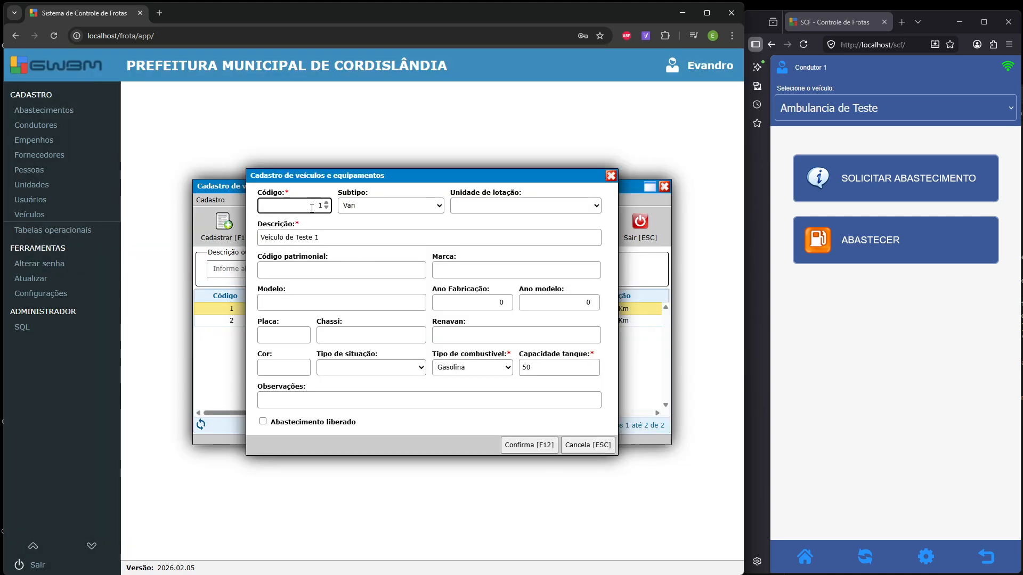
- Browse Veiculo de Teste 1's subtype choices, leaving the subtype as Van
{"action": "double_click", "coordinate": [311, 206]}
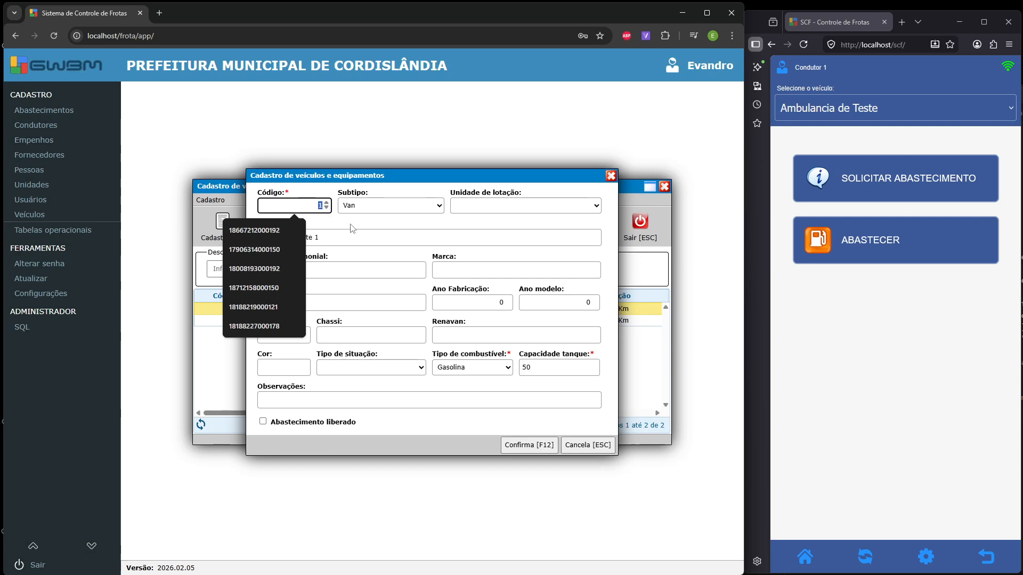
{"action": "left_click", "coordinate": [384, 238]}
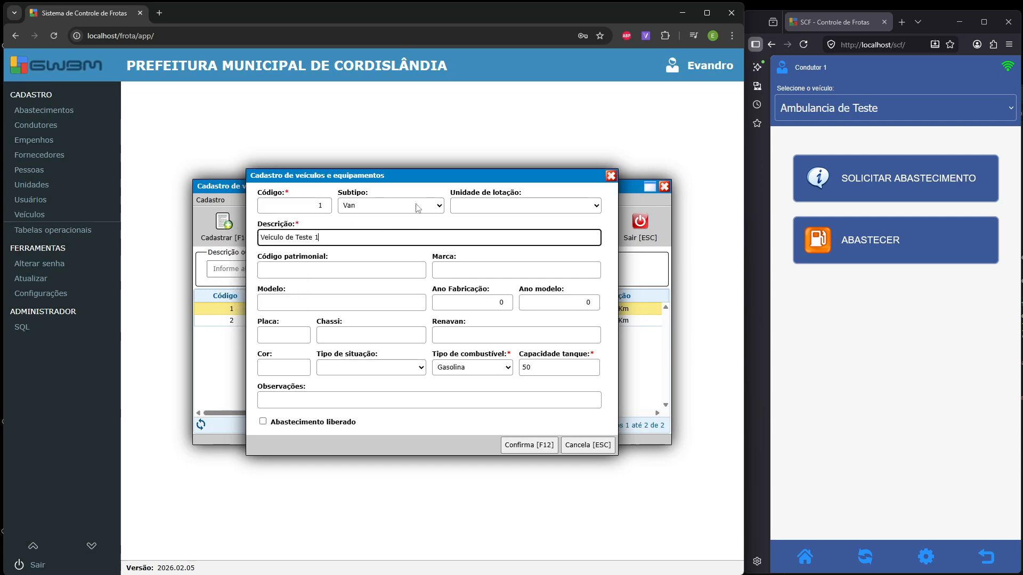
{"action": "left_click", "coordinate": [418, 208]}
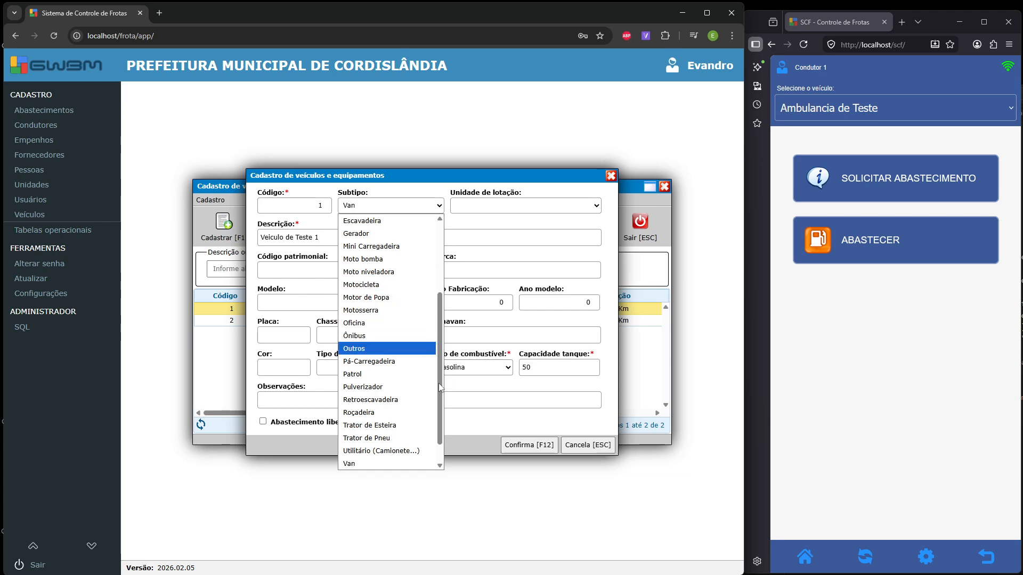
{"action": "left_click_drag", "start_coordinate": [439, 382], "coordinate": [445, 313]}
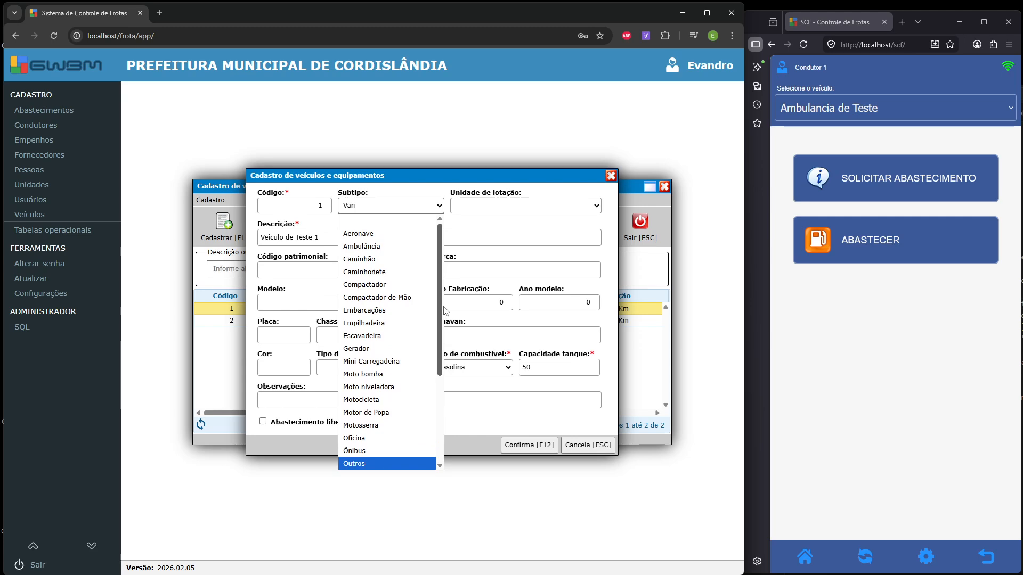
{"action": "scroll", "coordinate": [443, 310], "scroll_direction": "down", "scroll_amount": 3}
{"action": "scroll", "coordinate": [443, 310], "scroll_direction": "up", "scroll_amount": 3}
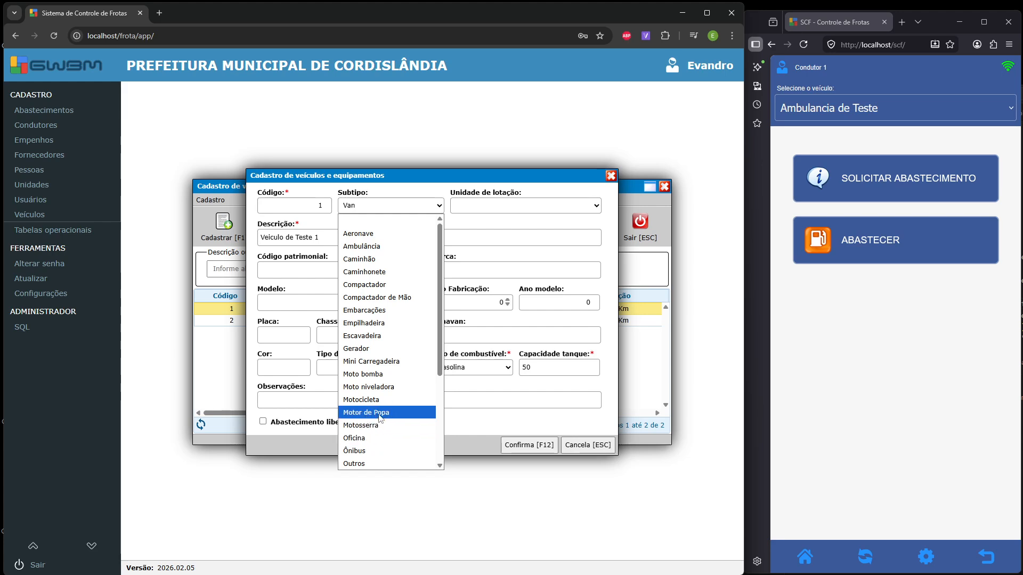
{"action": "scroll", "coordinate": [390, 315], "scroll_direction": "down", "scroll_amount": 3}
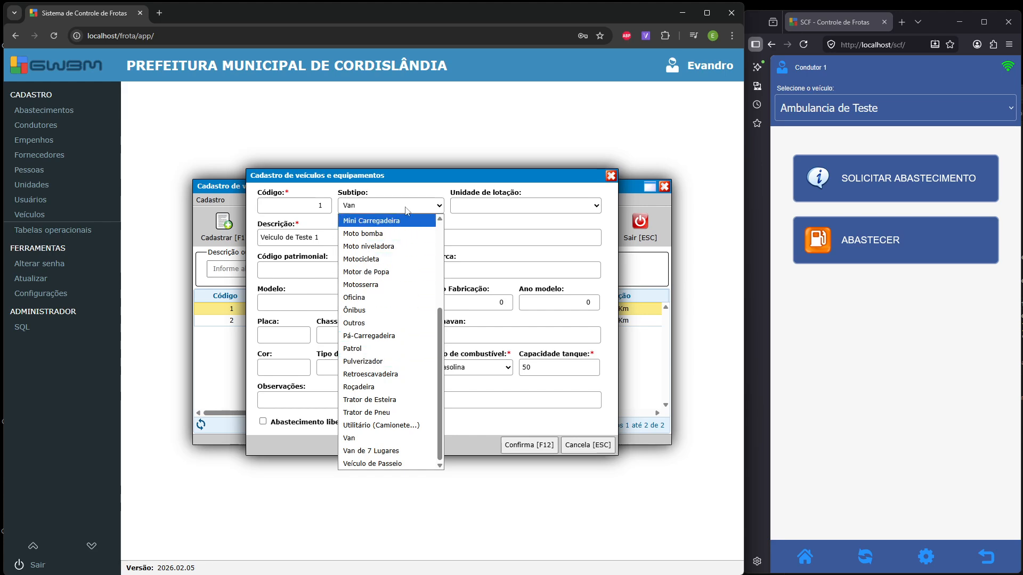
{"action": "left_click", "coordinate": [427, 196]}
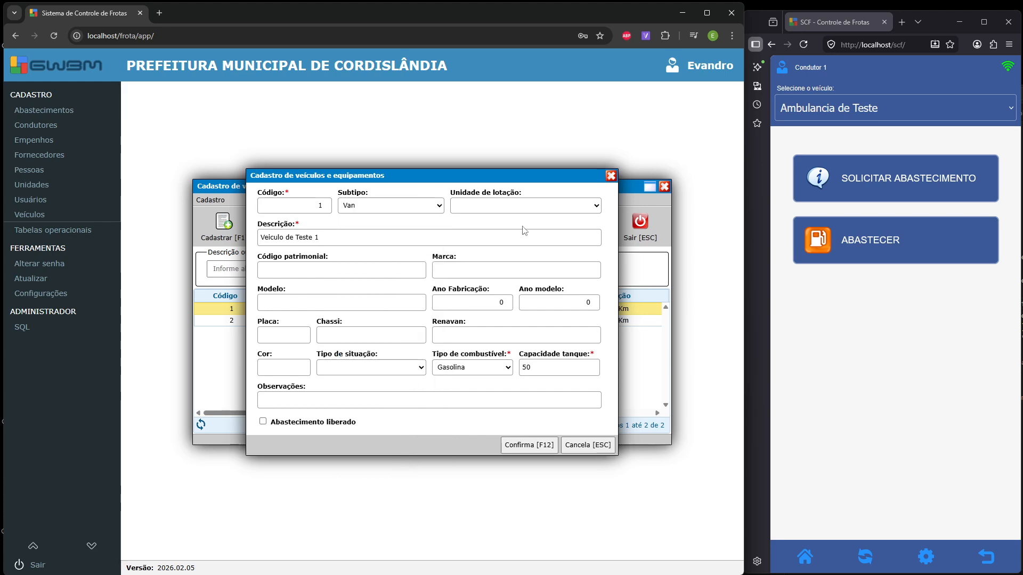
- Check the Unidade de lotação list, find no units, and close the vehicle form unsaved
{"action": "left_click", "coordinate": [596, 207]}
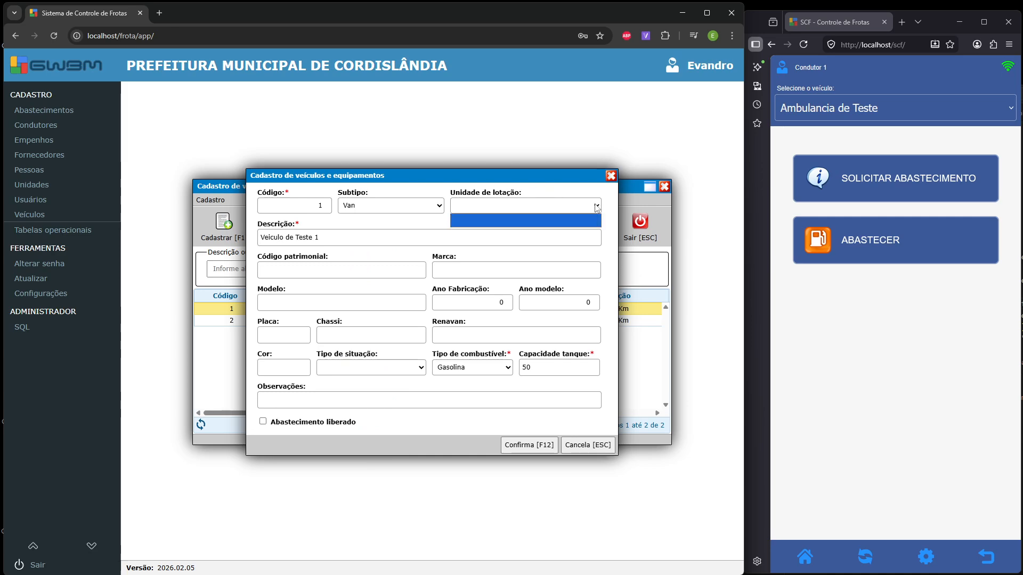
{"action": "left_click", "coordinate": [595, 221]}
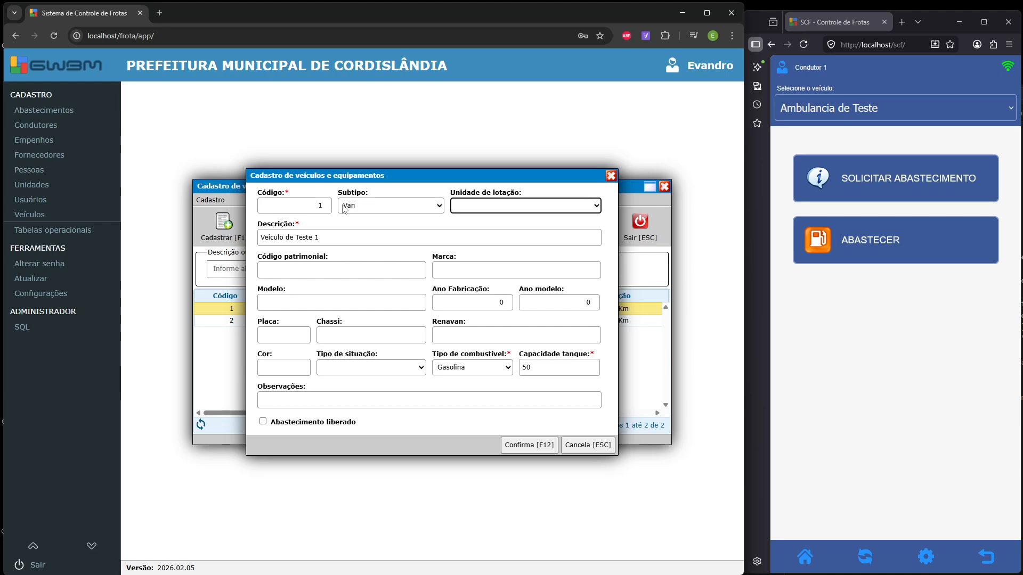
{"action": "left_click", "coordinate": [476, 208]}
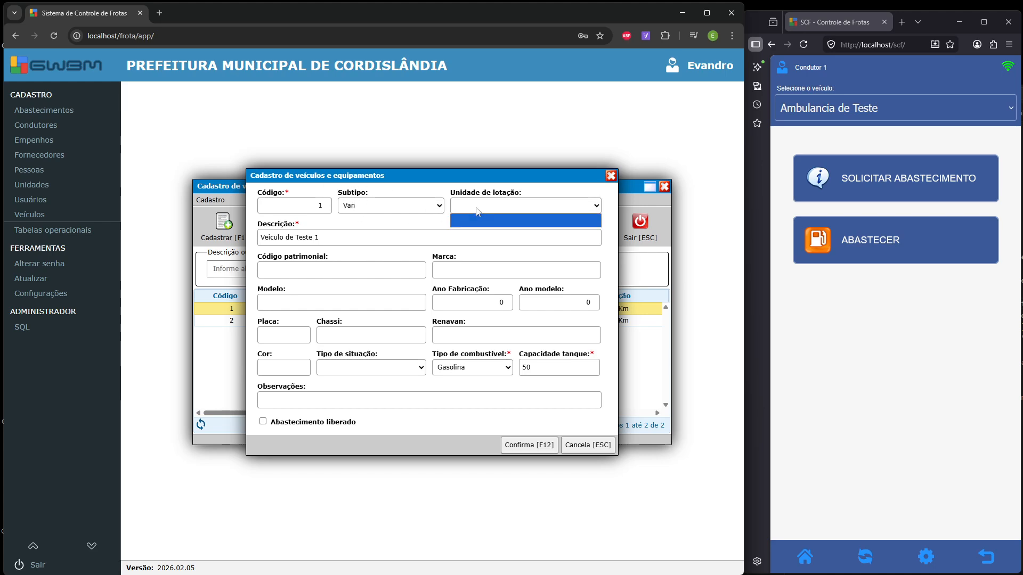
{"action": "left_click", "coordinate": [477, 219]}
{"action": "left_click", "coordinate": [588, 445]}
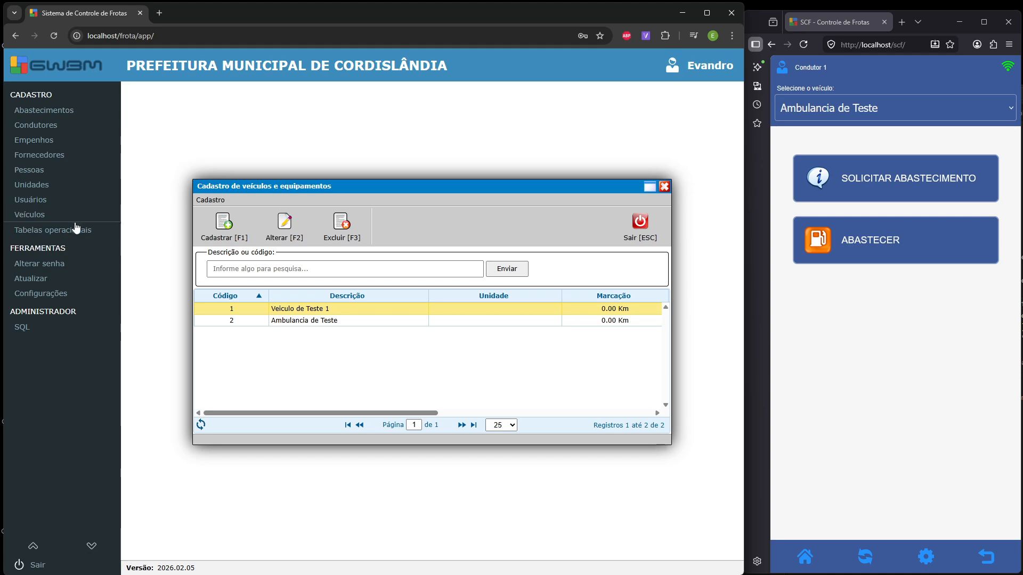
- In Unidades, save a new unit with code 01 and description 'Unidade de Teste 1'
{"action": "left_click", "coordinate": [57, 190]}
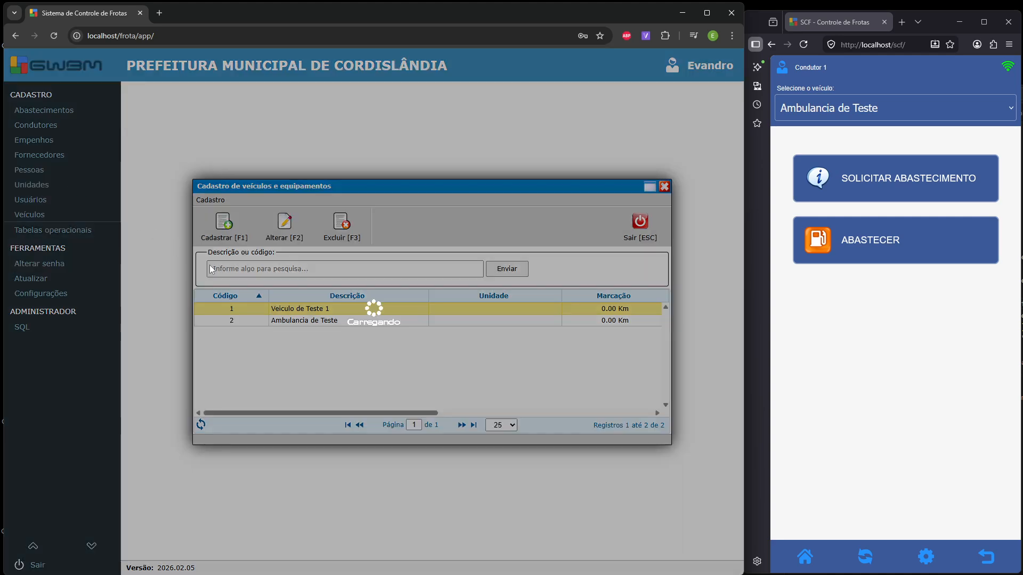
{"action": "left_click", "coordinate": [240, 228]}
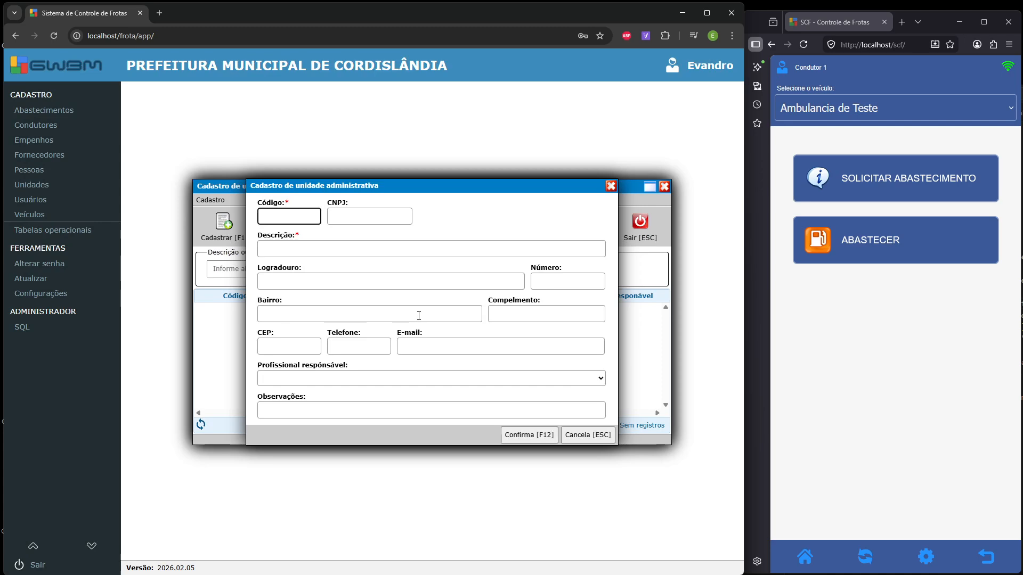
{"action": "type", "text": "01"}
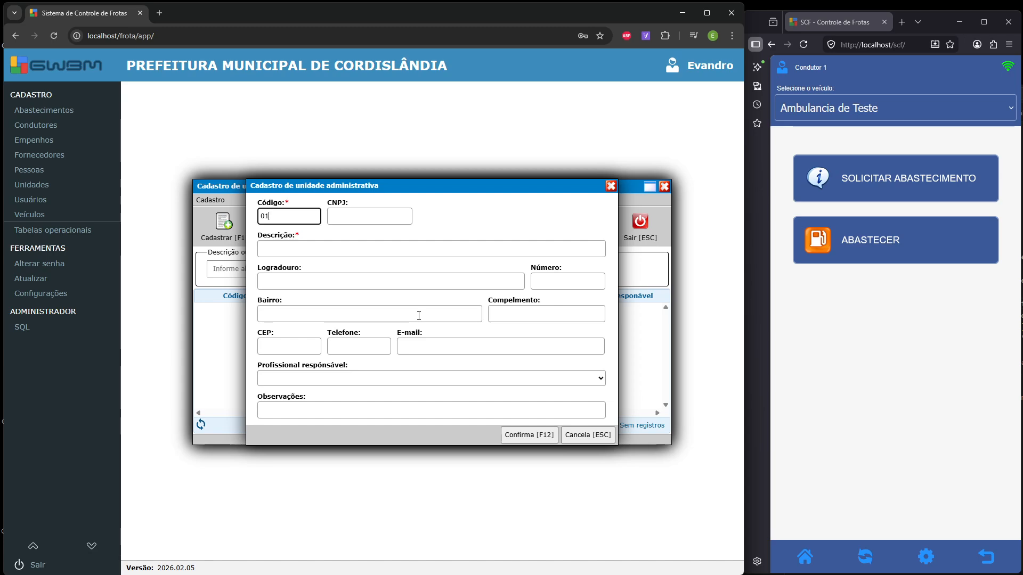
{"action": "key", "text": "Tab"}
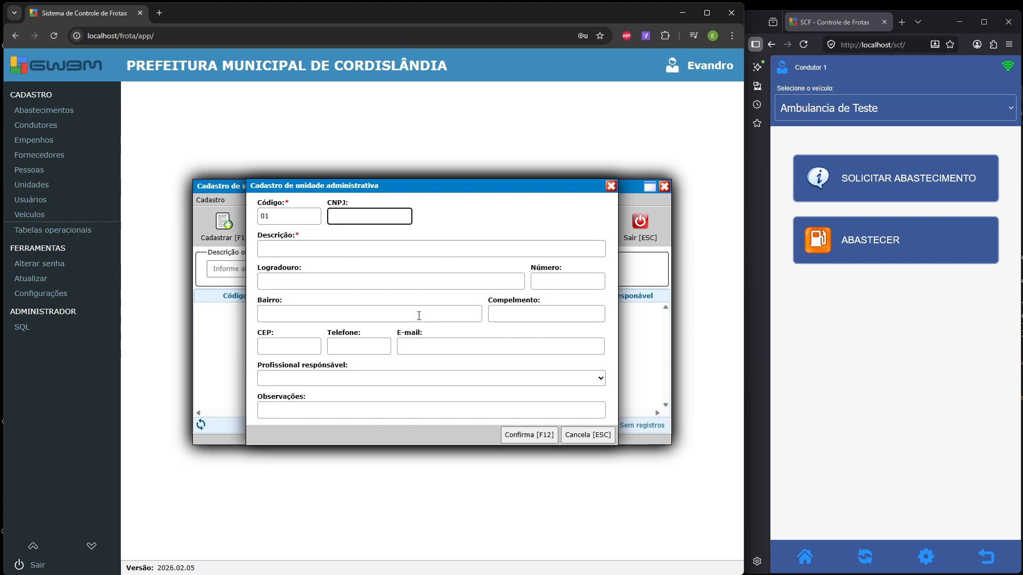
{"action": "key", "text": "Tab"}
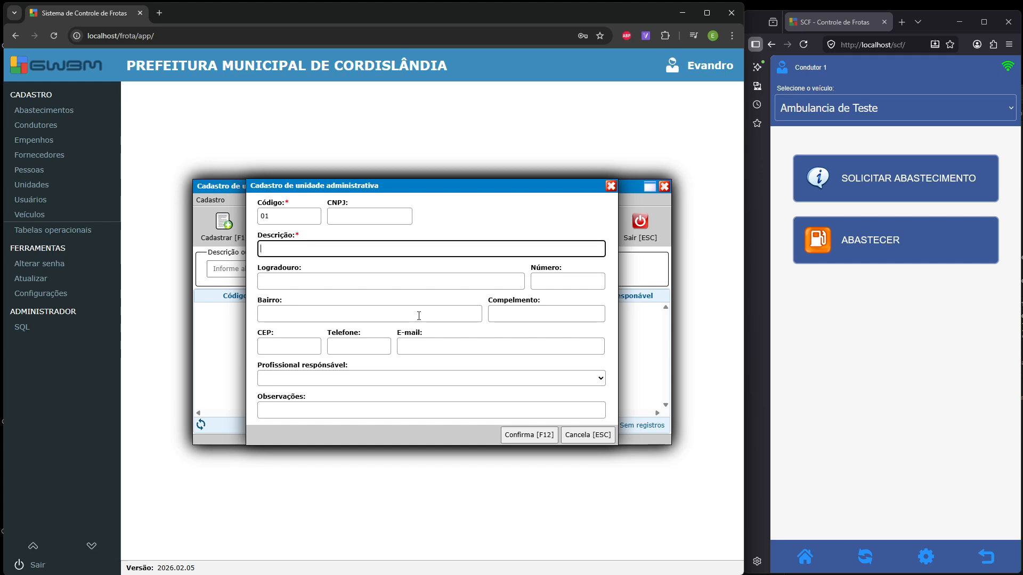
{"action": "type", "text": "Unidade"}
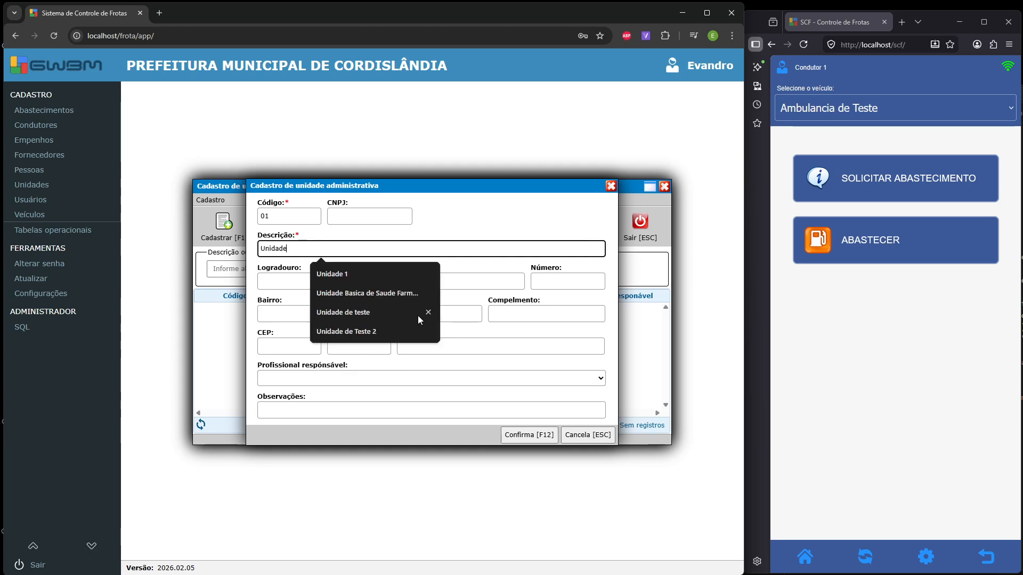
{"action": "type", "text": " de Teste"}
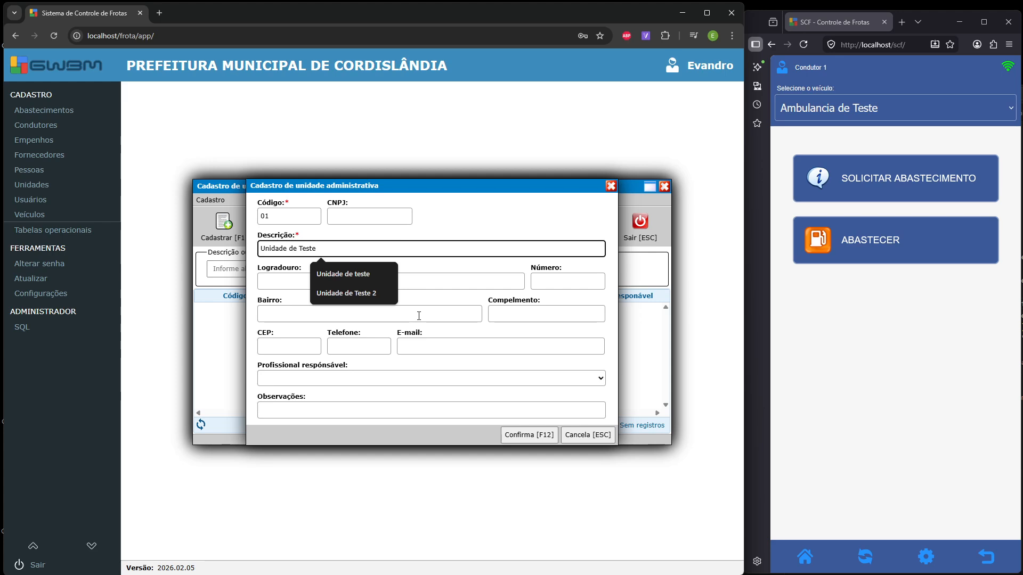
{"action": "type", "text": " 1"}
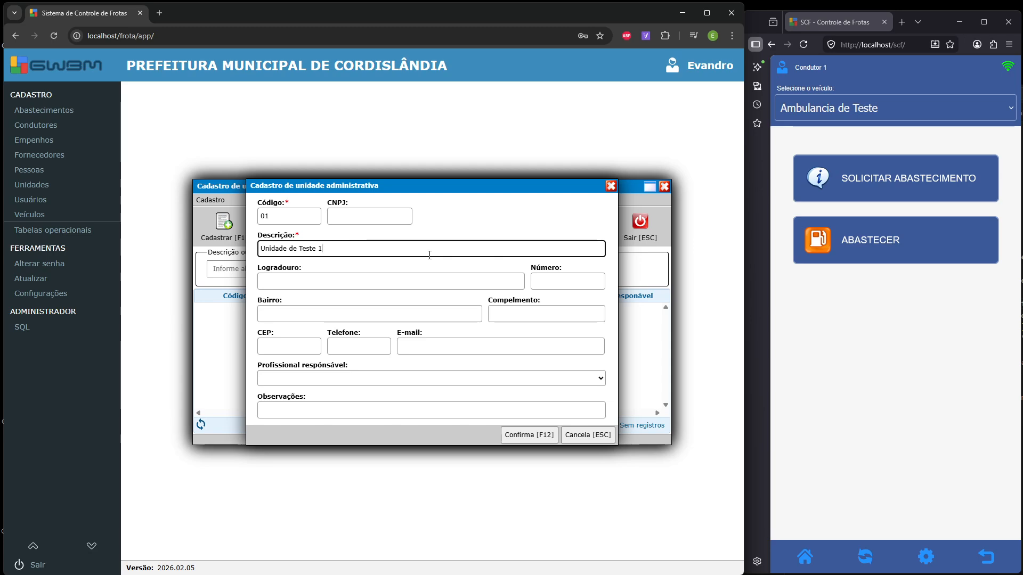
{"action": "left_click", "coordinate": [534, 433]}
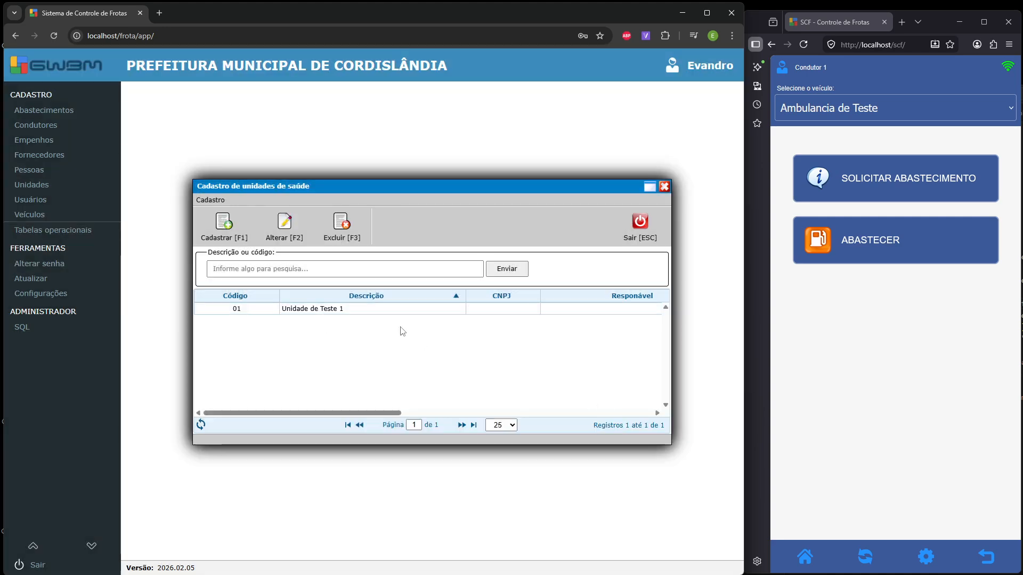
- Close the units register and set Veiculo de Teste 1's Unidade de lotação to Unidade de Teste 1
{"action": "left_click", "coordinate": [652, 229]}
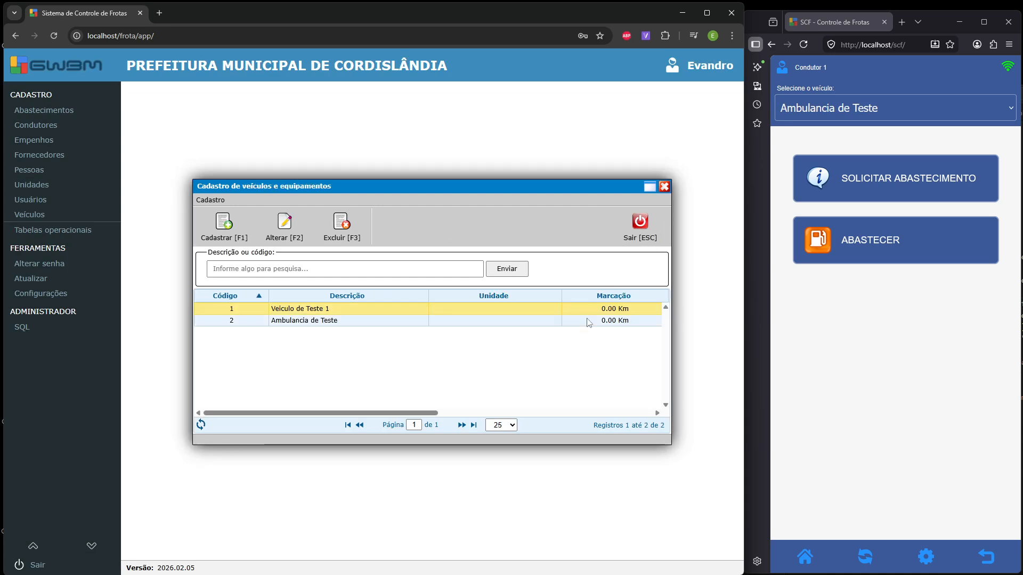
{"action": "double_click", "coordinate": [387, 313]}
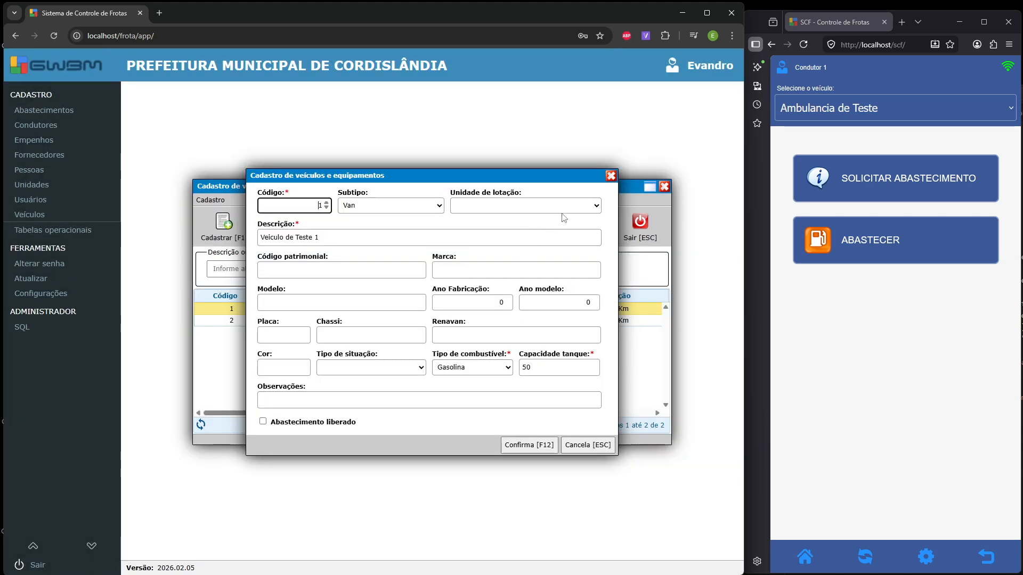
{"action": "left_click", "coordinate": [563, 210]}
{"action": "left_click", "coordinate": [541, 236]}
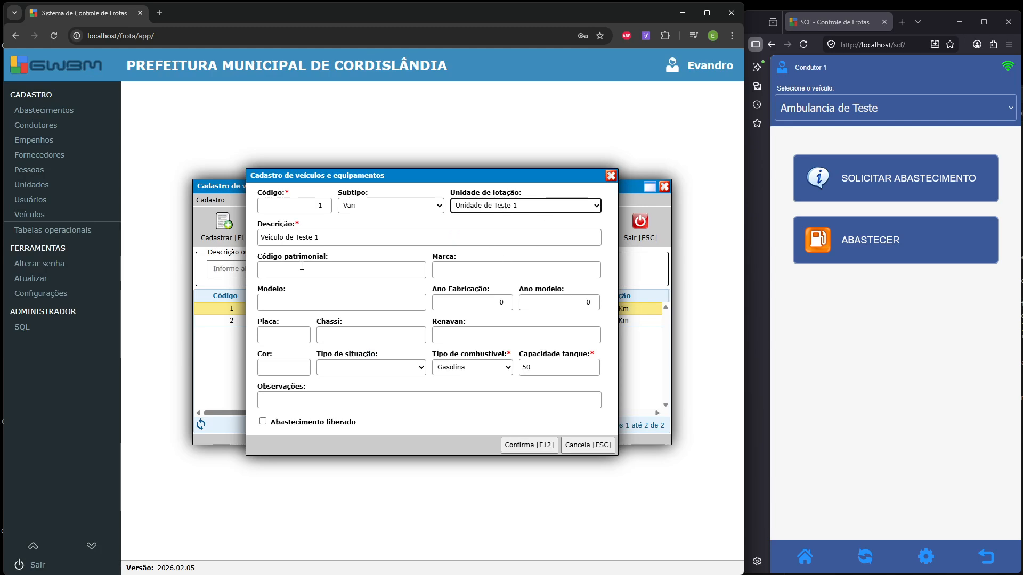
- Move through the brand, model and Renavan fields to the fuel type options
{"action": "left_click", "coordinate": [462, 271]}
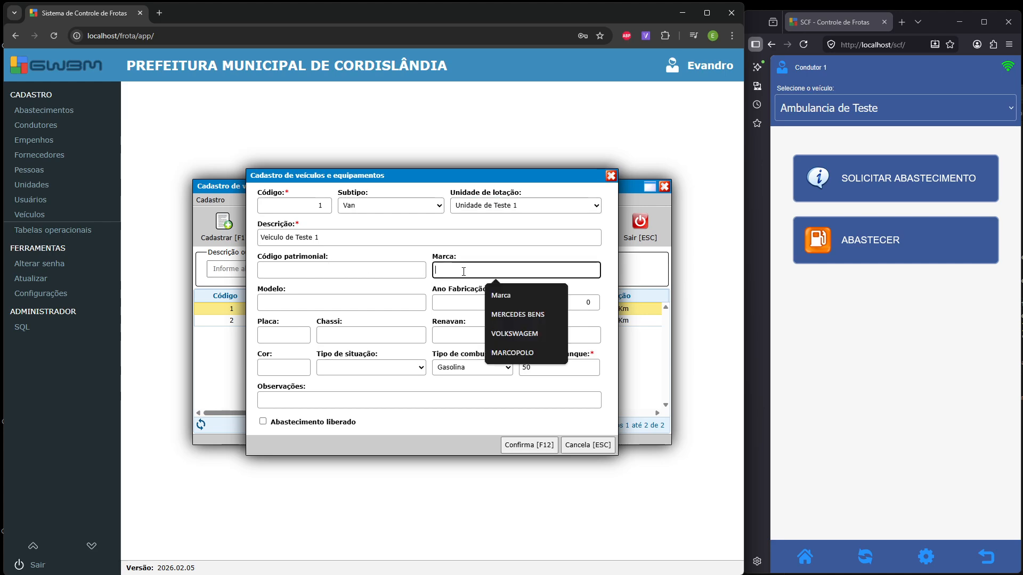
{"action": "left_click", "coordinate": [357, 306]}
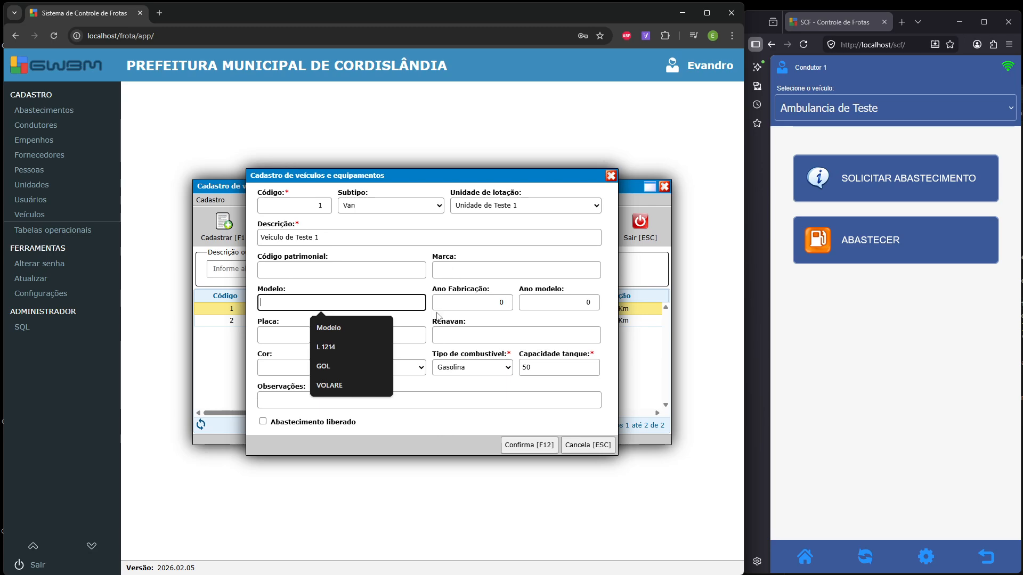
{"action": "left_click", "coordinate": [453, 332]}
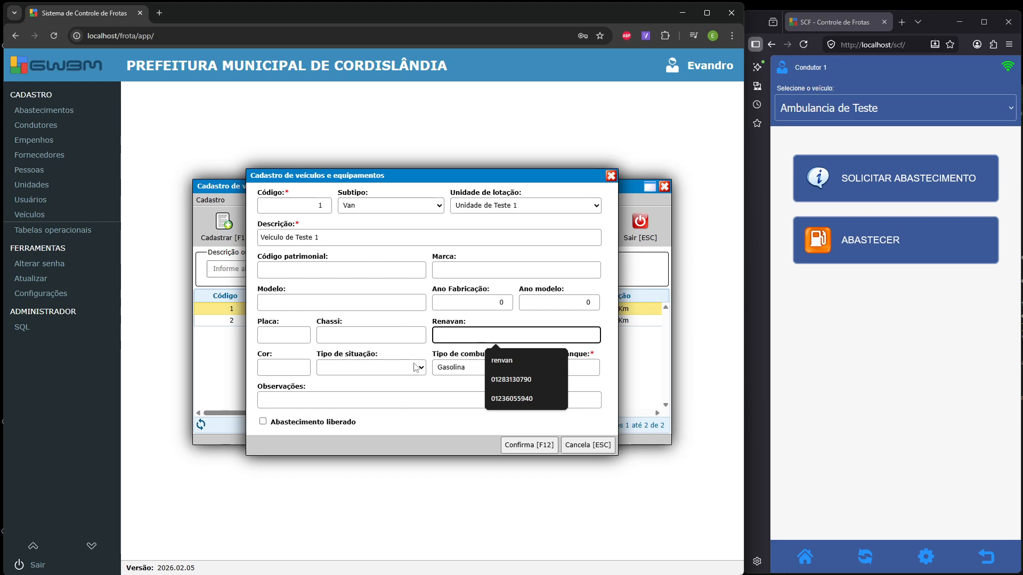
{"action": "left_click", "coordinate": [398, 387]}
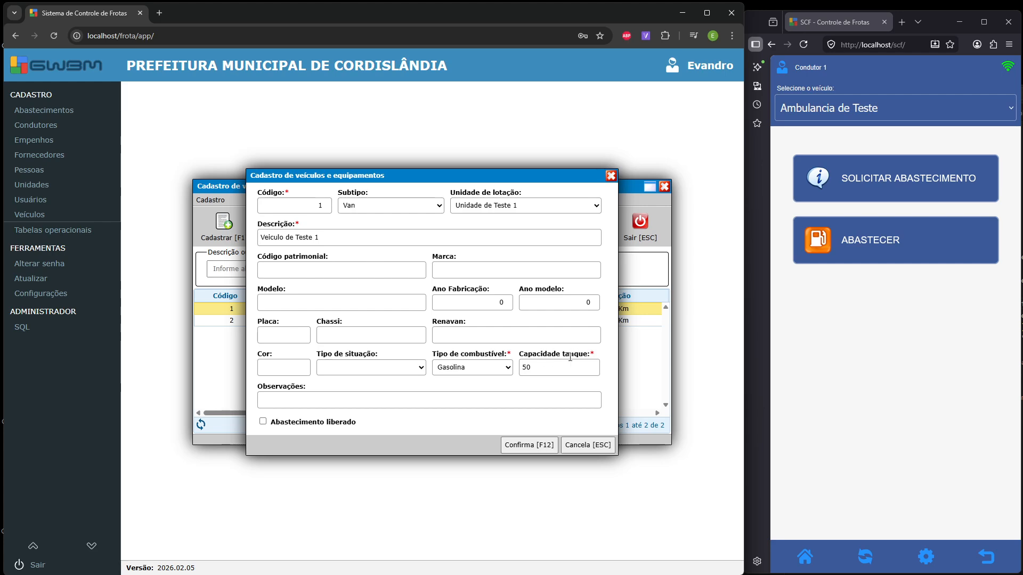
{"action": "left_click", "coordinate": [508, 372]}
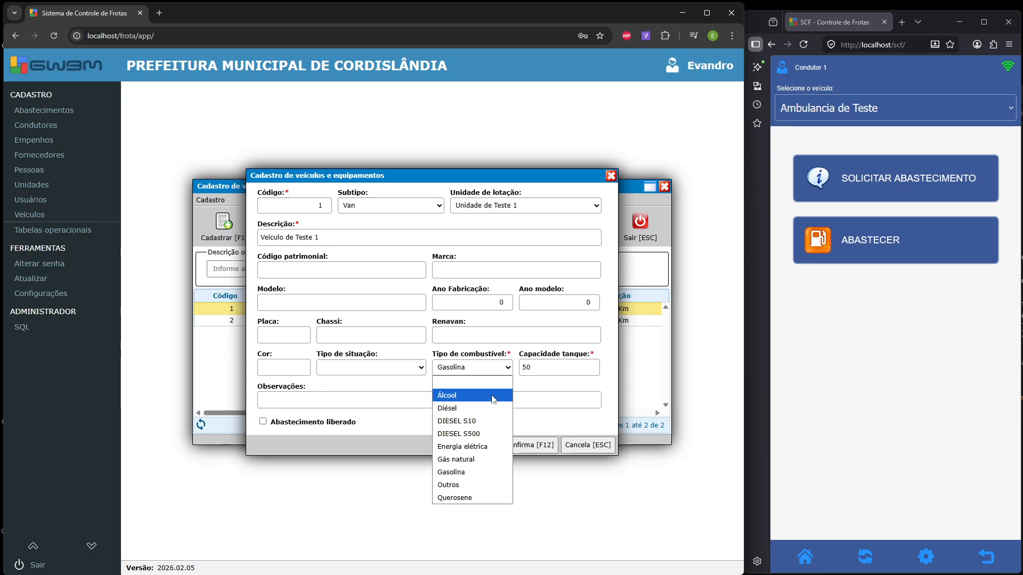
- Keep Gasolina fuel and tank capacity 50, then save Veiculo de Teste 1
{"action": "left_click", "coordinate": [464, 472]}
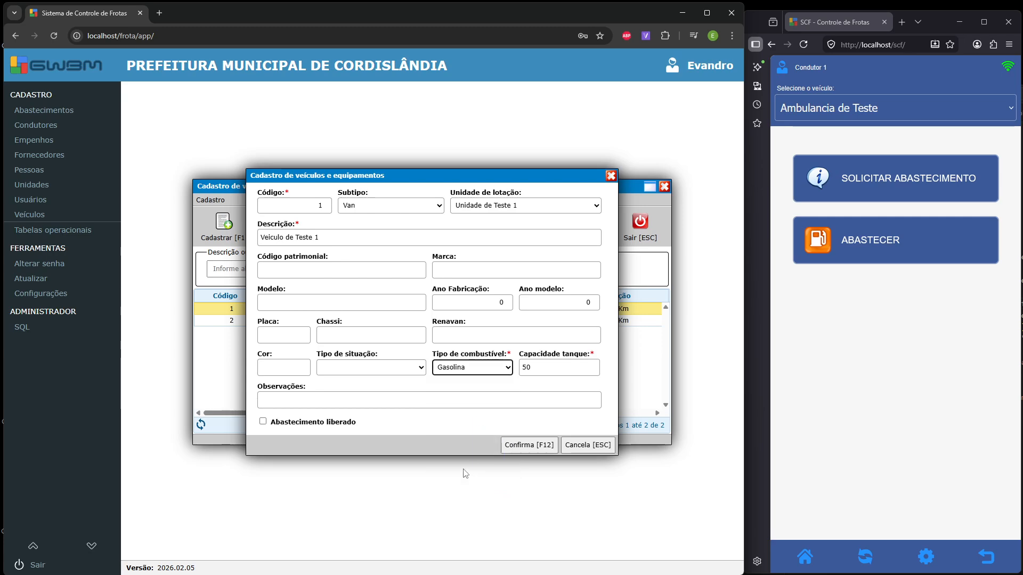
{"action": "key", "text": "Tab"}
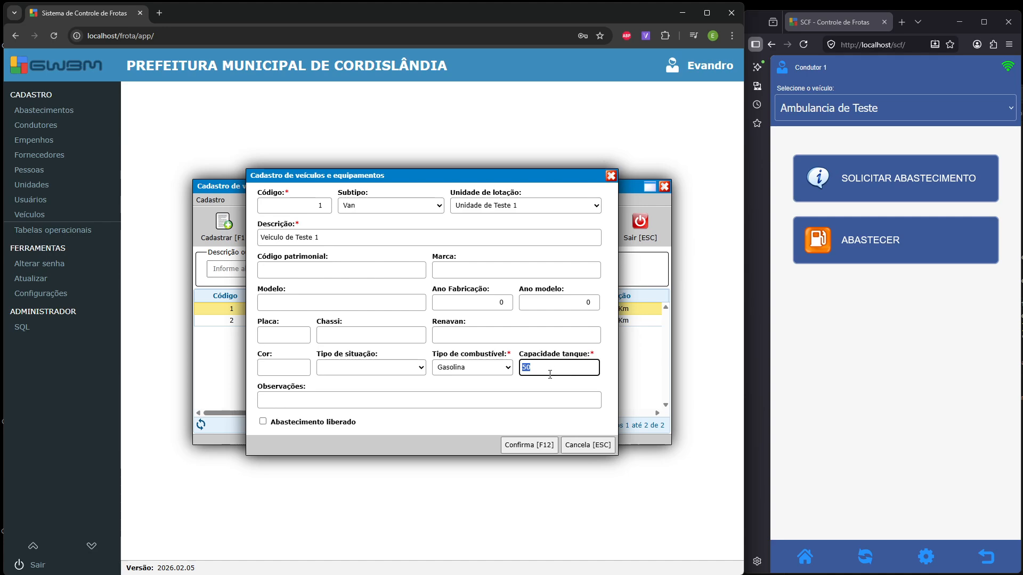
{"action": "left_click", "coordinate": [534, 451]}
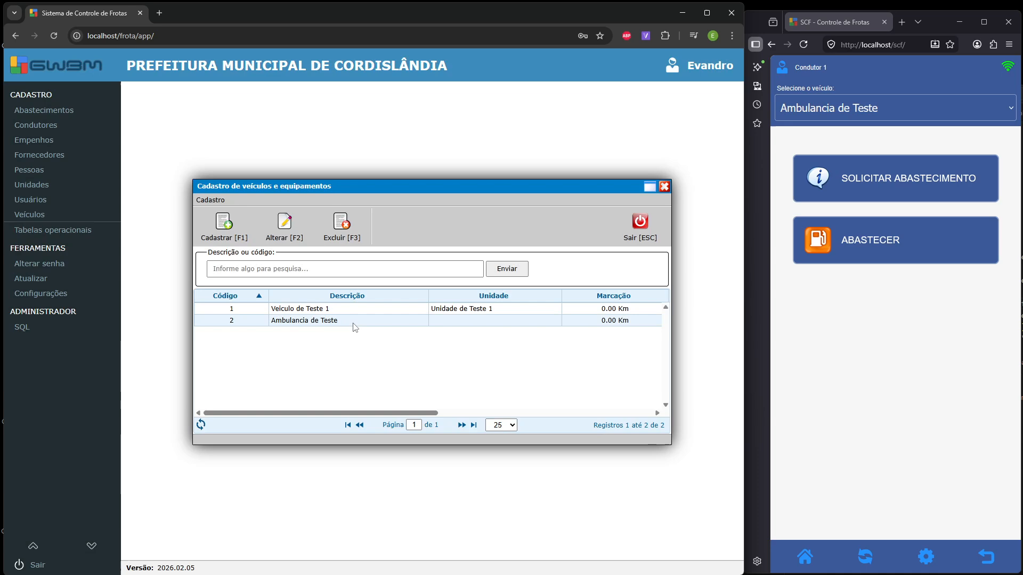
- View Ambulancia de Teste's record, close it unchanged, and reopen Veiculo de Teste 1
{"action": "double_click", "coordinate": [355, 321]}
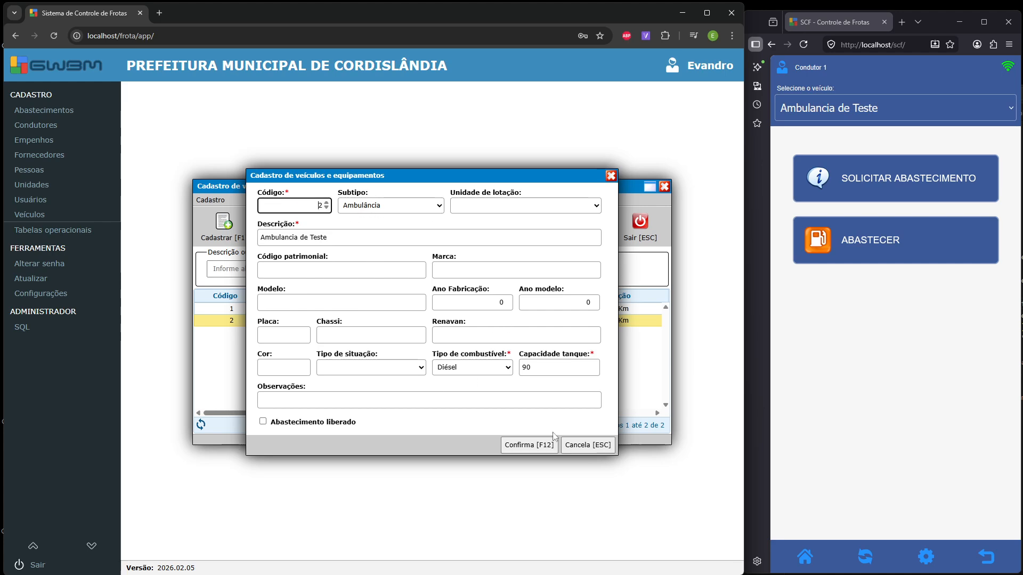
{"action": "left_click", "coordinate": [590, 451]}
{"action": "double_click", "coordinate": [358, 309]}
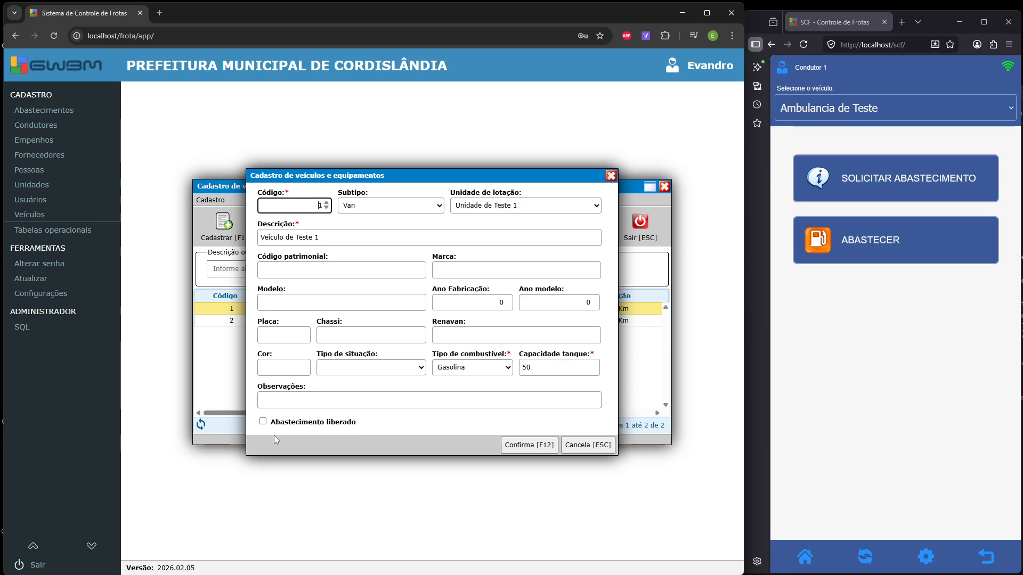
- Tick Abastecimento liberado for Veiculo de Teste 1, save, and verify it in the reopened record
{"action": "left_click", "coordinate": [357, 424]}
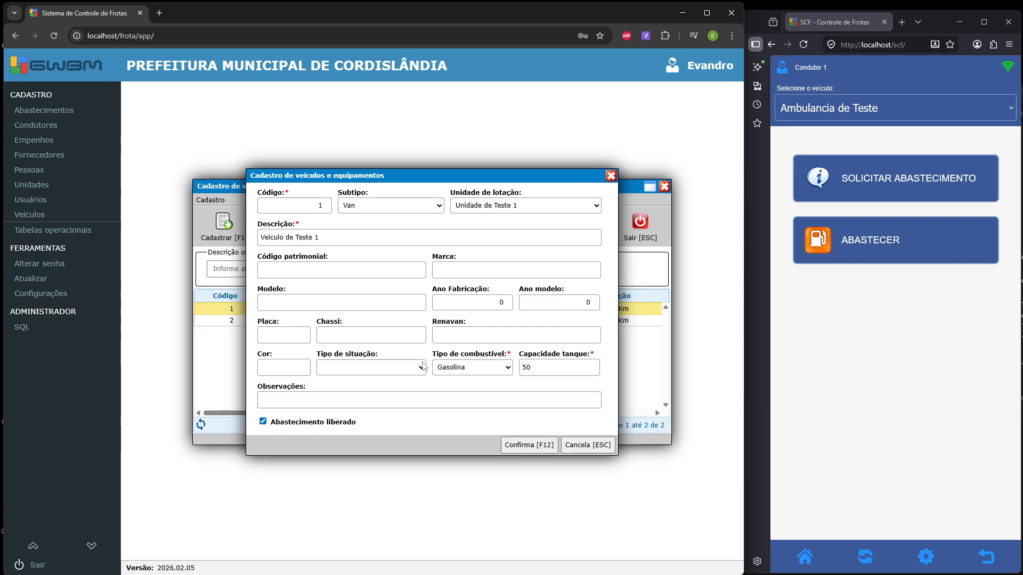
{"action": "left_click", "coordinate": [530, 449]}
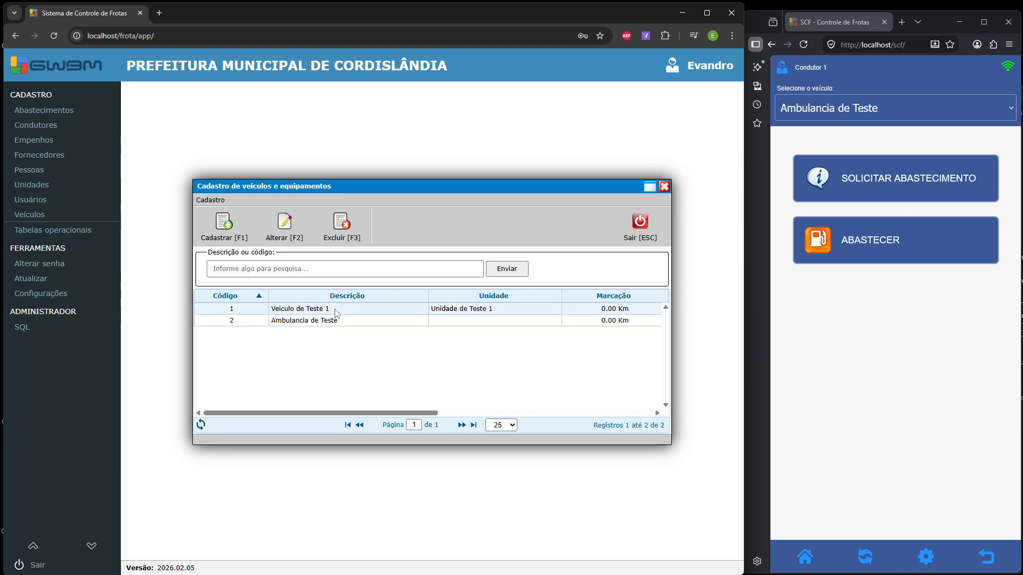
{"action": "double_click", "coordinate": [335, 311]}
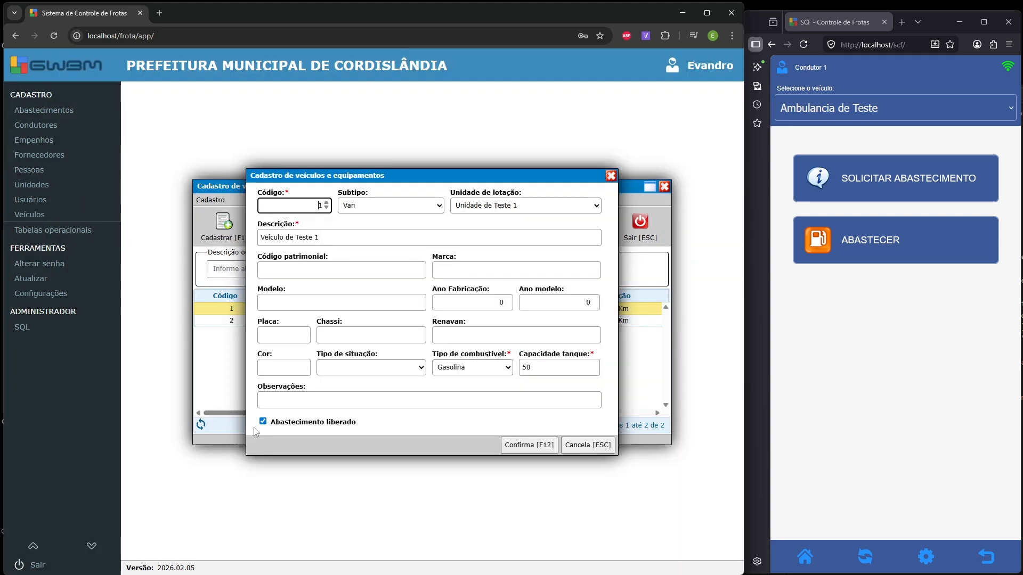
{"action": "left_click_drag", "start_coordinate": [272, 424], "coordinate": [314, 430]}
{"action": "left_click", "coordinate": [263, 422]}
{"action": "left_click", "coordinate": [526, 447]}
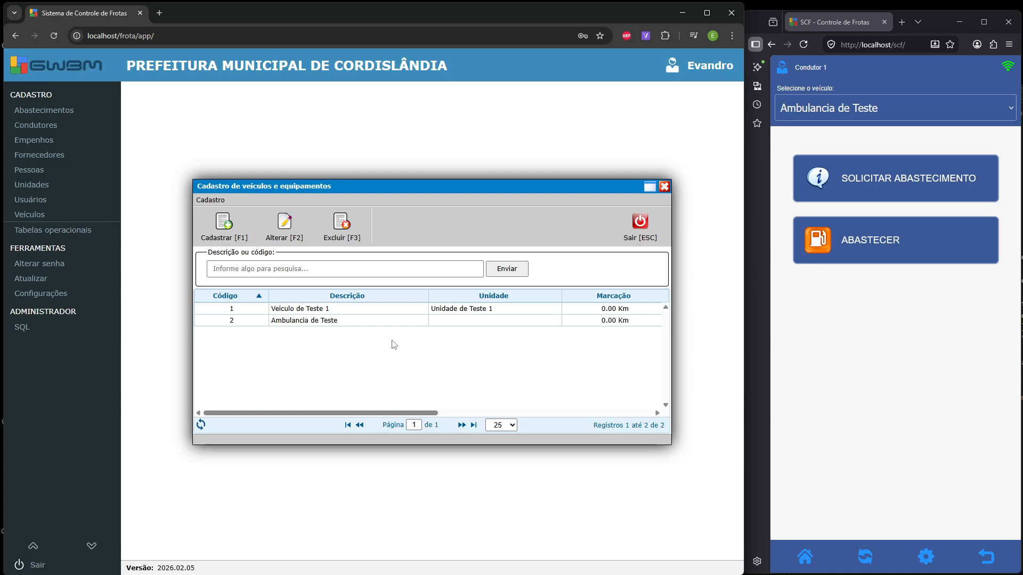
- Open and close Ambulancia de Teste's record, then exit the vehicle register
{"action": "double_click", "coordinate": [380, 321]}
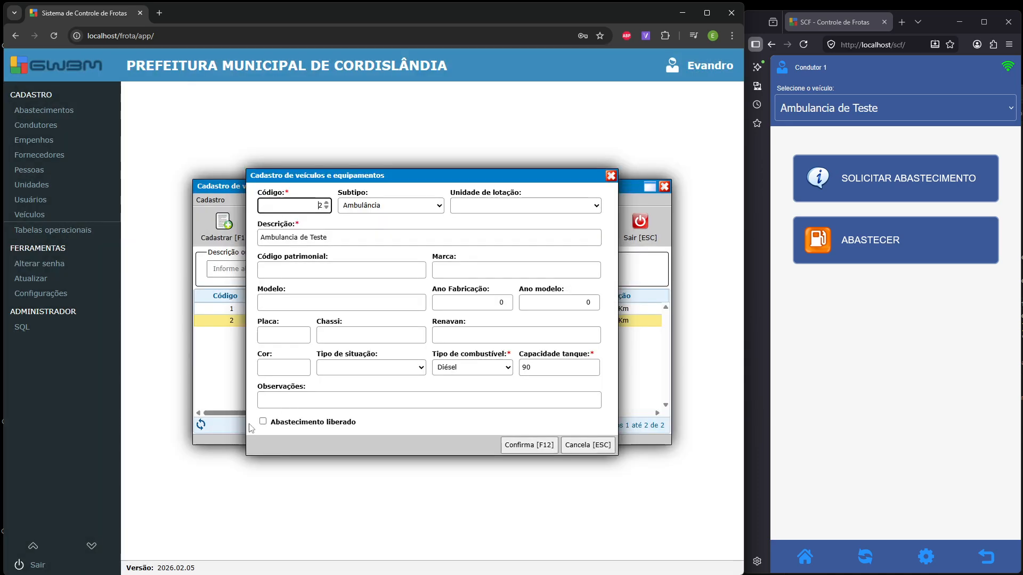
{"action": "key", "text": "F12"}
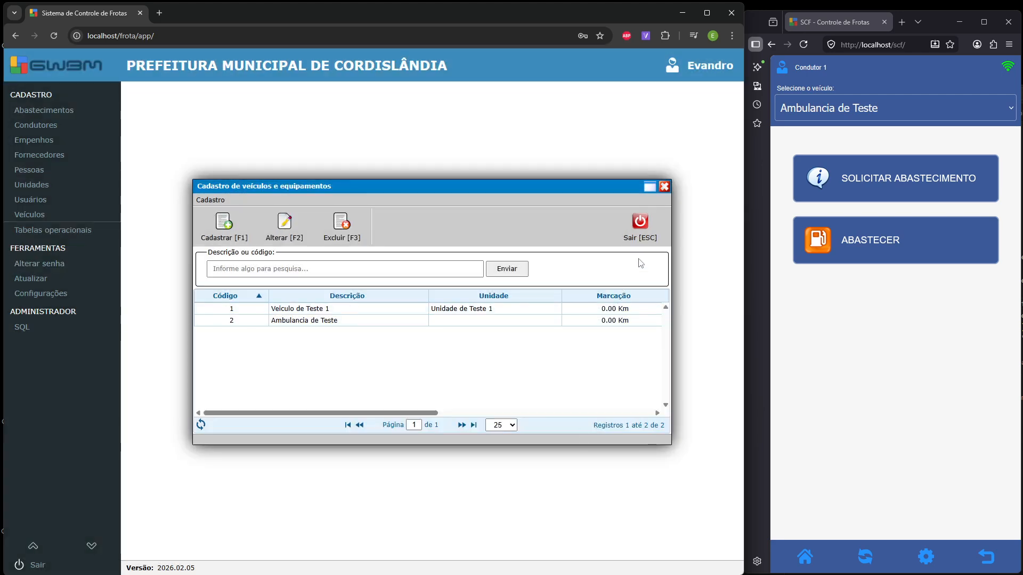
{"action": "left_click", "coordinate": [641, 226]}
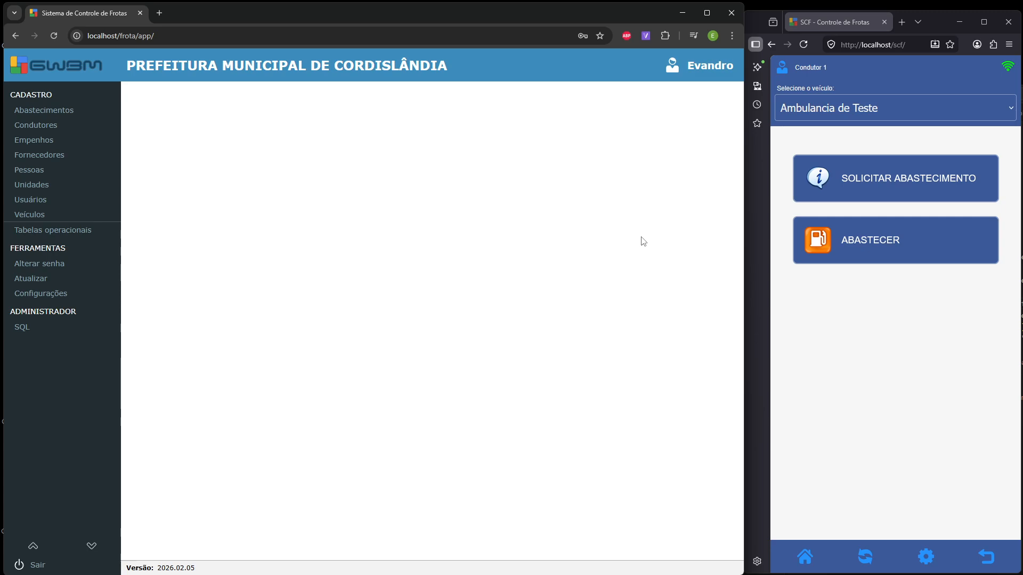
- Start a new record in the supplier register and enter GWBM's CNPJ
{"action": "left_click", "coordinate": [89, 158]}
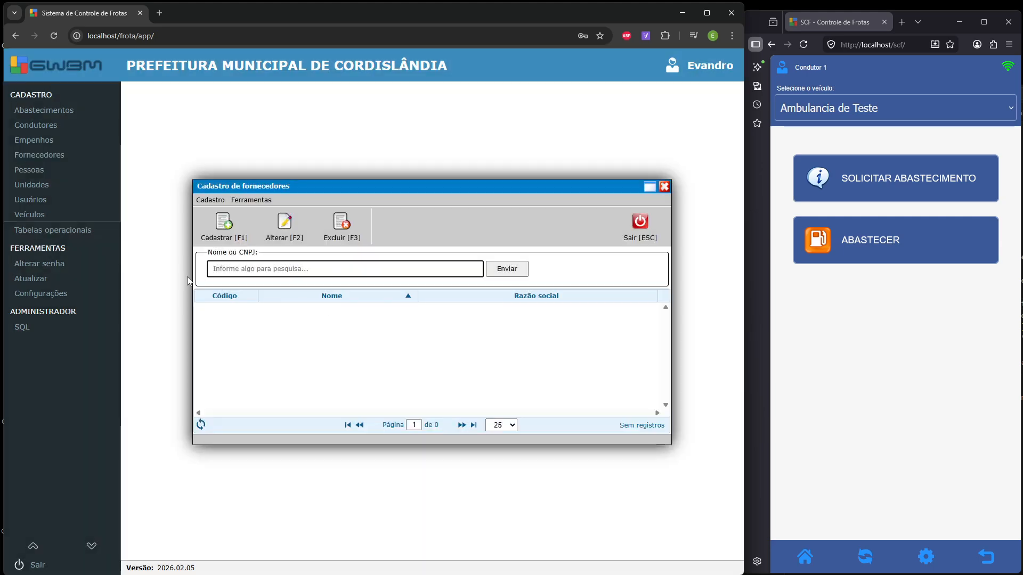
{"action": "left_click", "coordinate": [221, 236]}
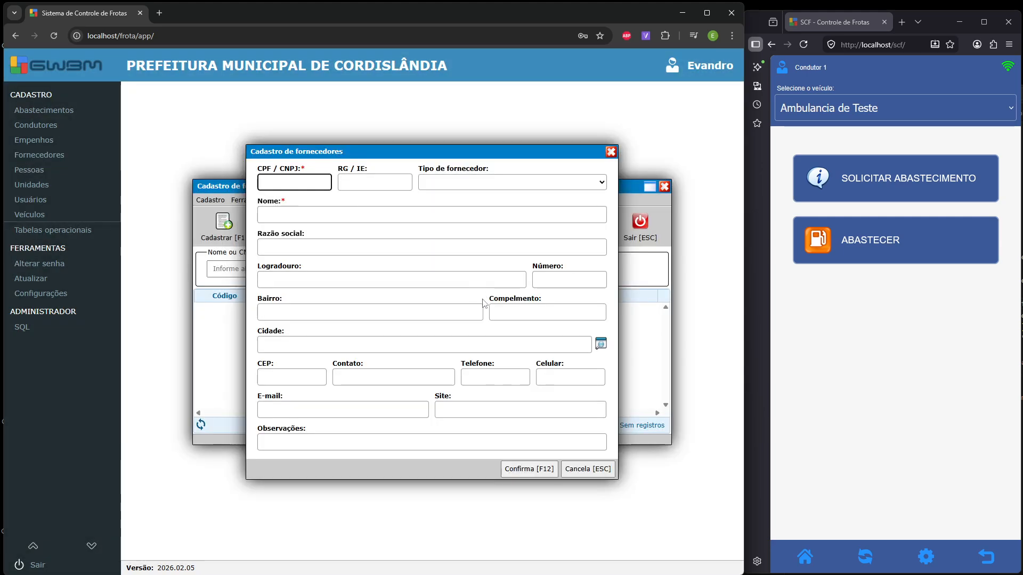
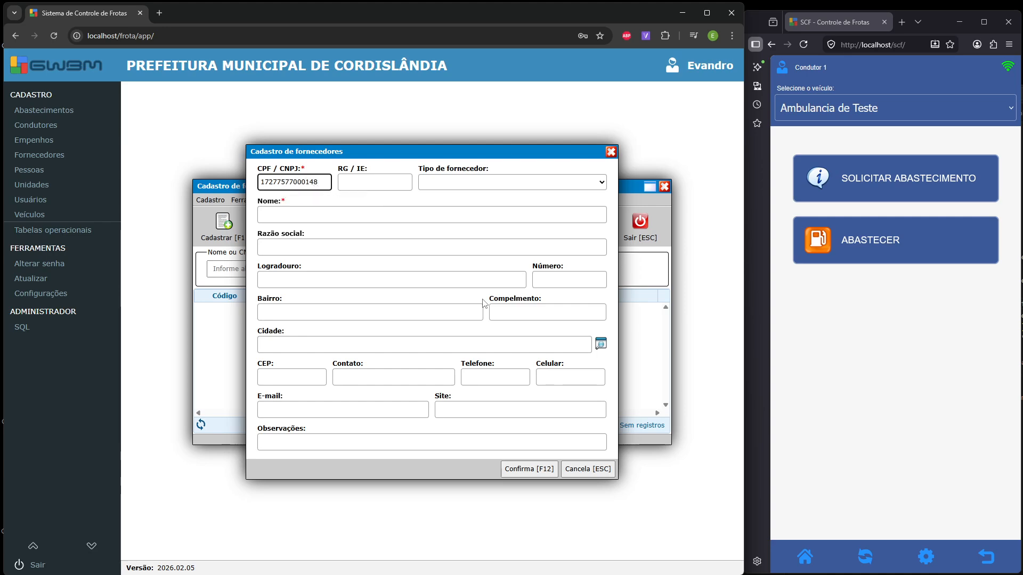
{"action": "key", "text": "Return"}
{"action": "key", "text": "Return"}
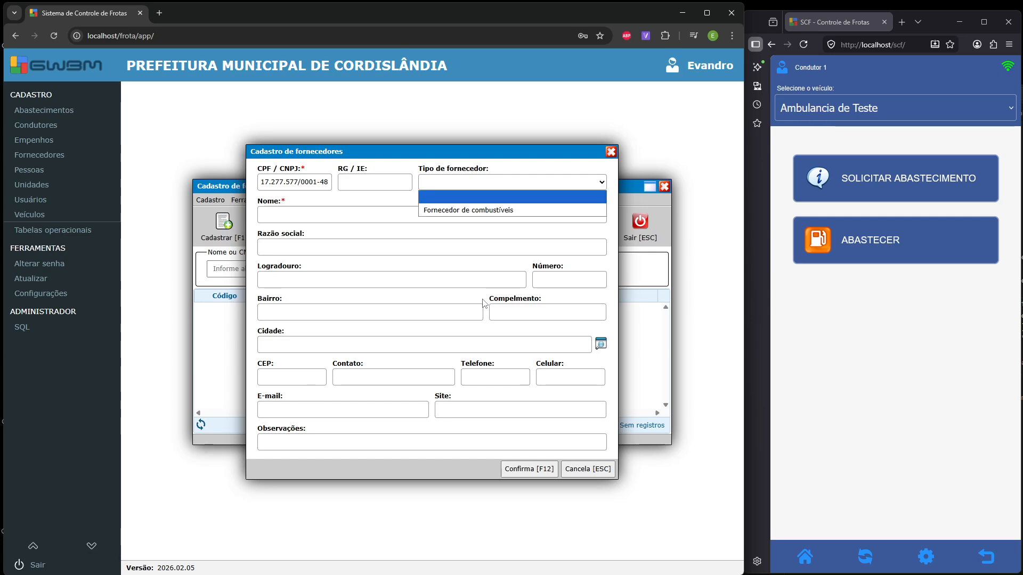
- Set the supplier type to Fornecedor de combustíveis, name it GWBM, and save
{"action": "left_click", "coordinate": [511, 210]}
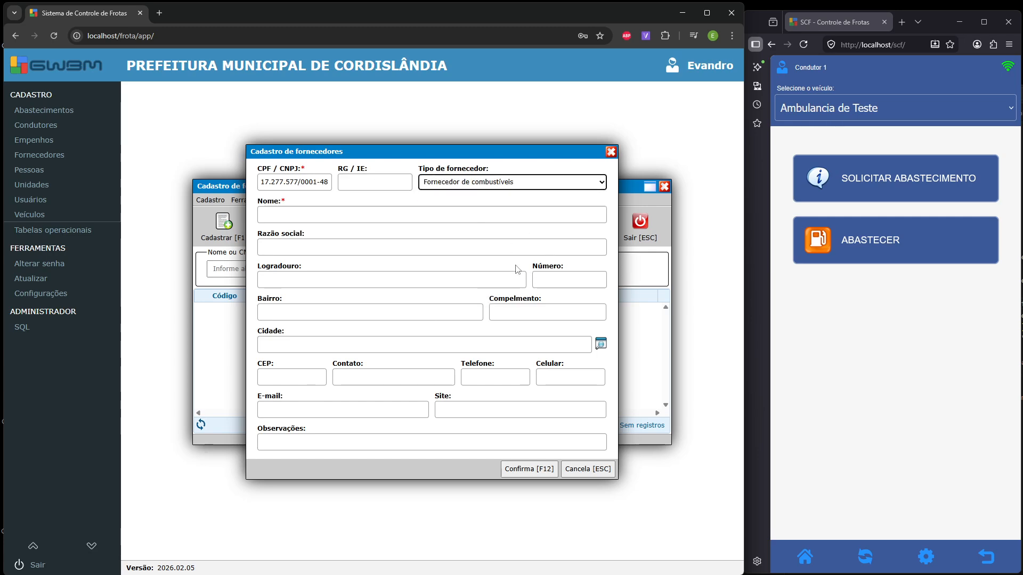
{"action": "left_click", "coordinate": [289, 215]}
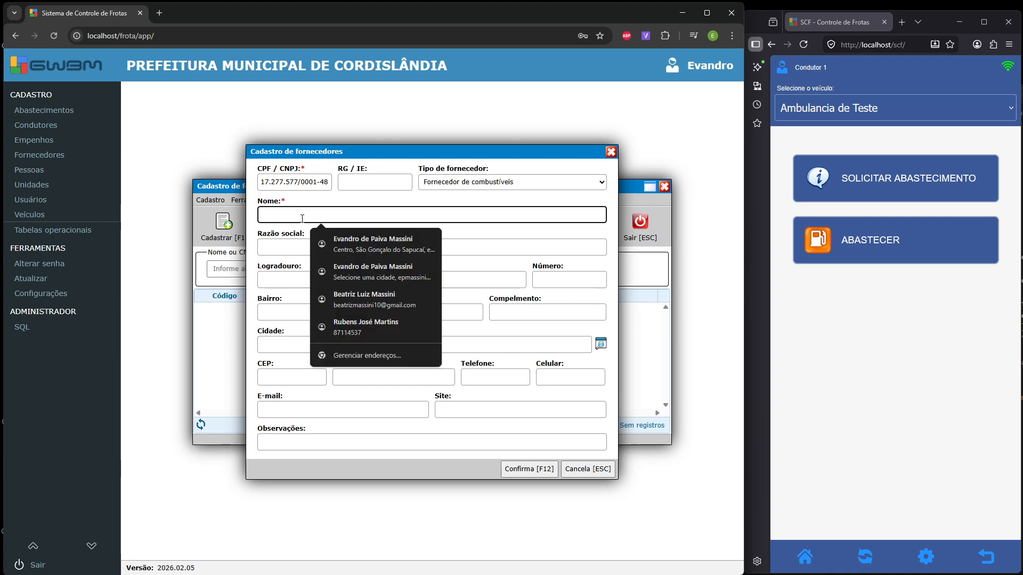
{"action": "type", "text": "GWBM"}
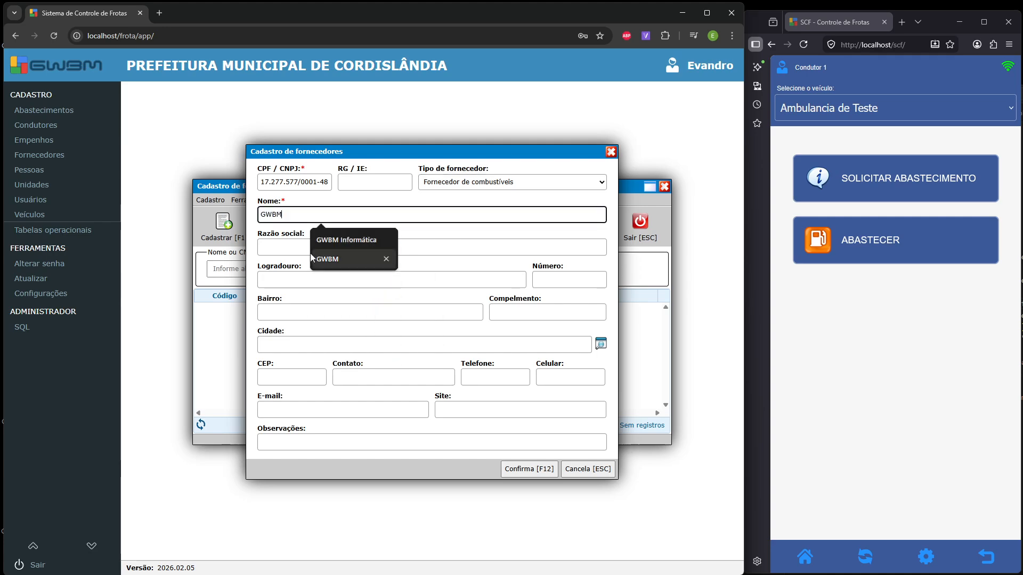
{"action": "key", "text": "Return"}
{"action": "key", "text": "Return"}
{"action": "left_click", "coordinate": [589, 283]}
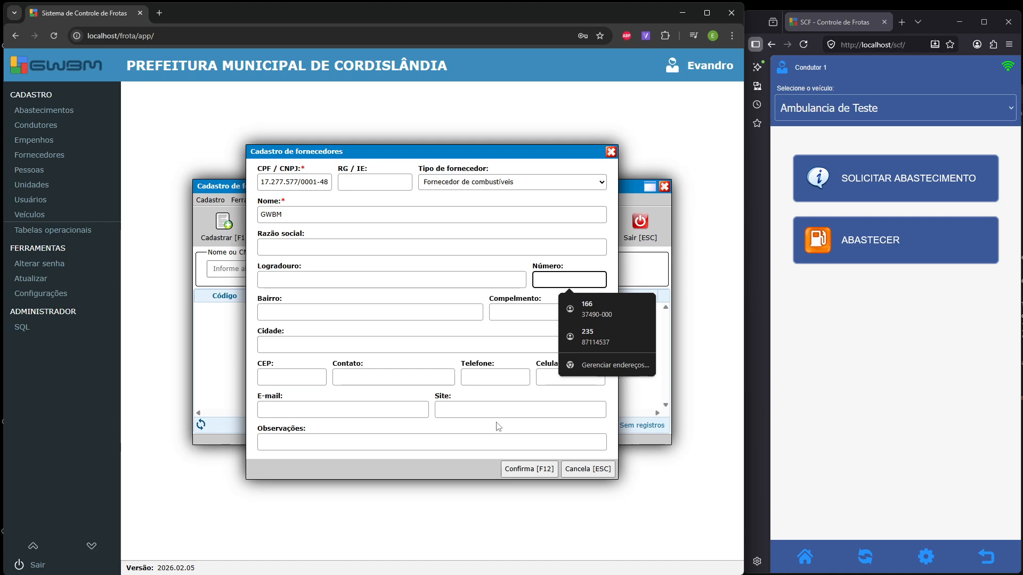
{"action": "left_click", "coordinate": [523, 468]}
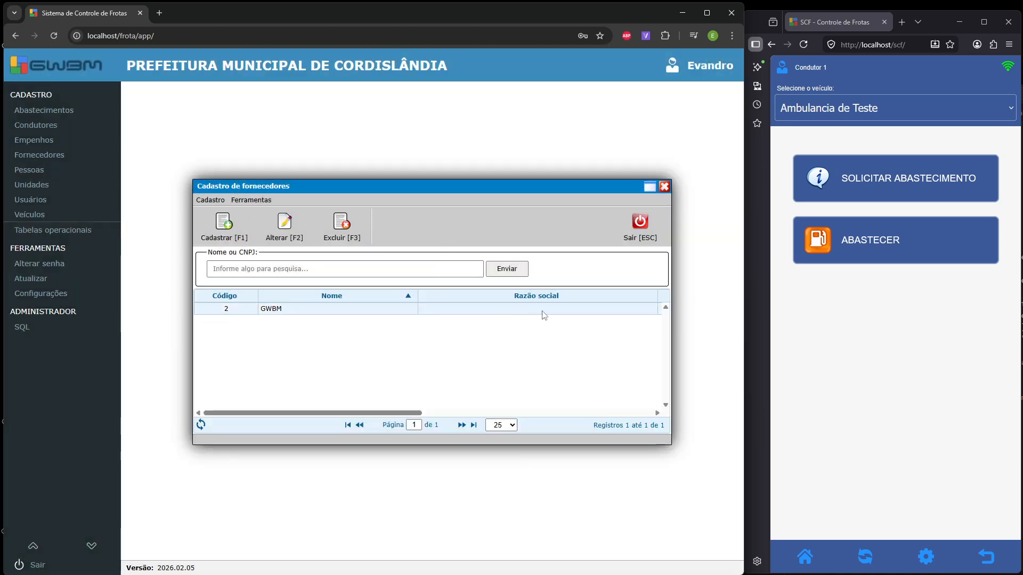
- Start a new empenho numbered 1001, dated 01/01/2026
{"action": "left_click", "coordinate": [637, 236]}
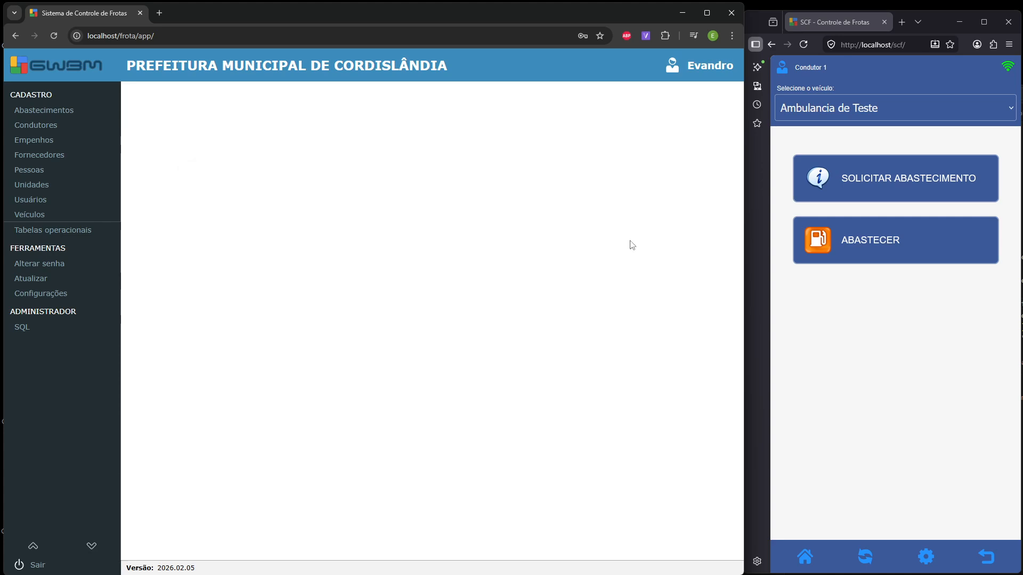
{"action": "left_click", "coordinate": [47, 143]}
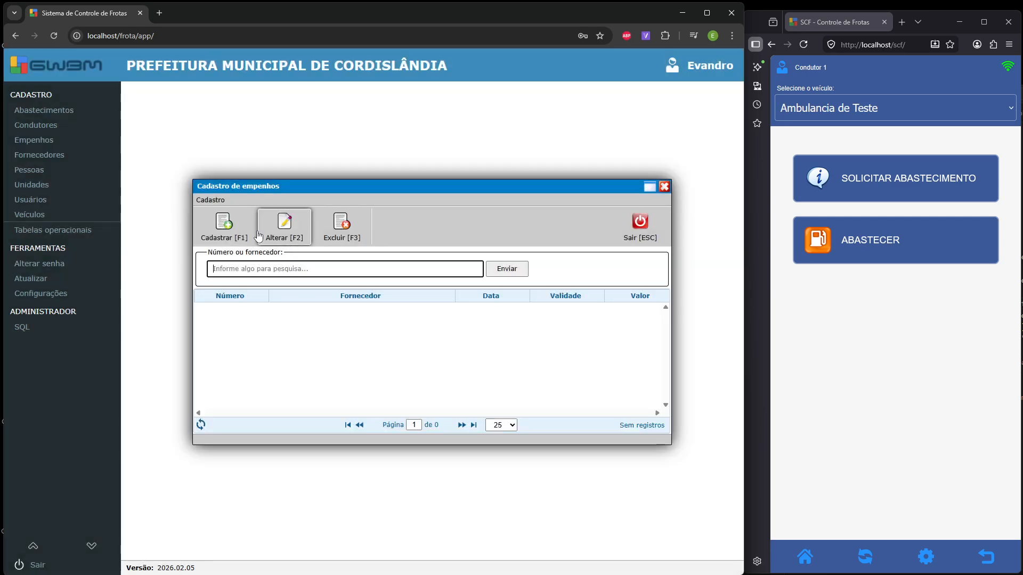
{"action": "left_click", "coordinate": [255, 235]}
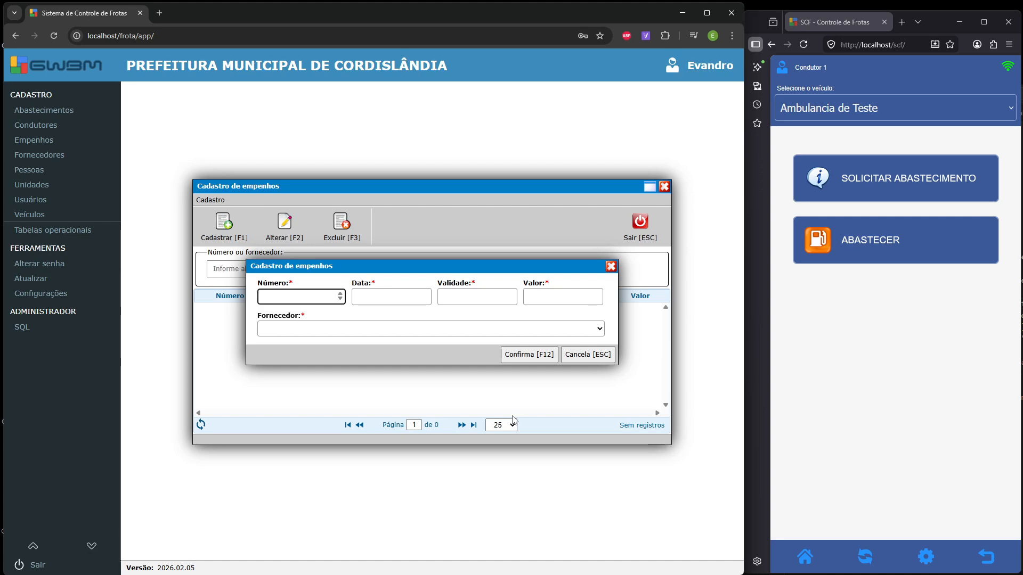
{"action": "type", "text": "1001"}
{"action": "key", "text": "Tab"}
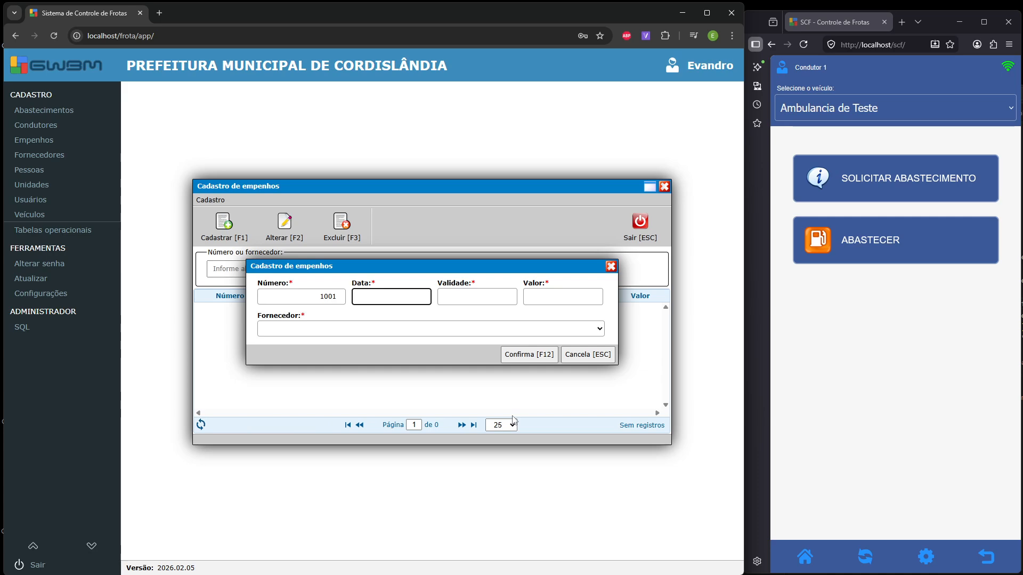
{"action": "type", "text": "01/01/202"}
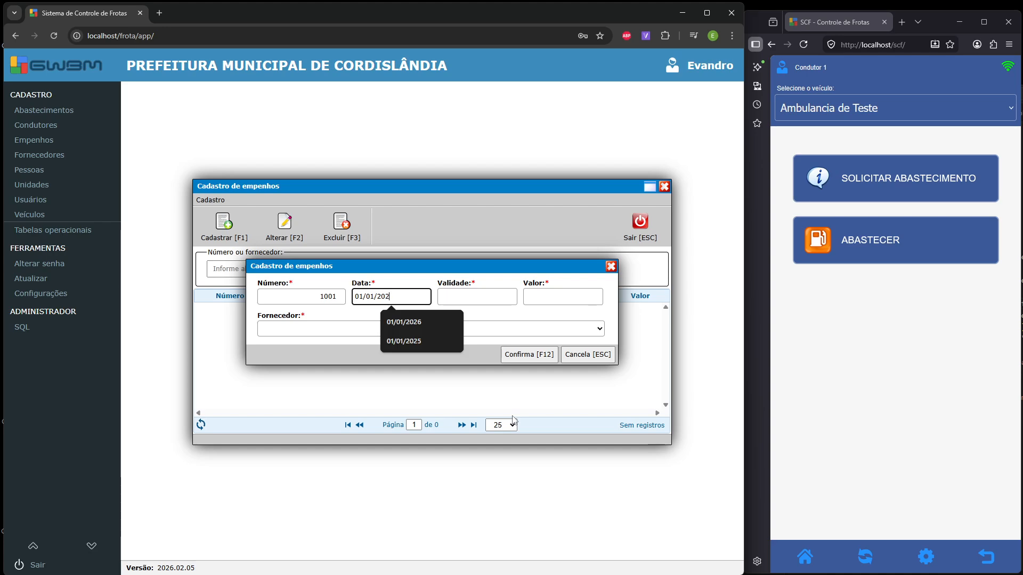
{"action": "type", "text": "6"}
{"action": "key", "text": "Tab"}
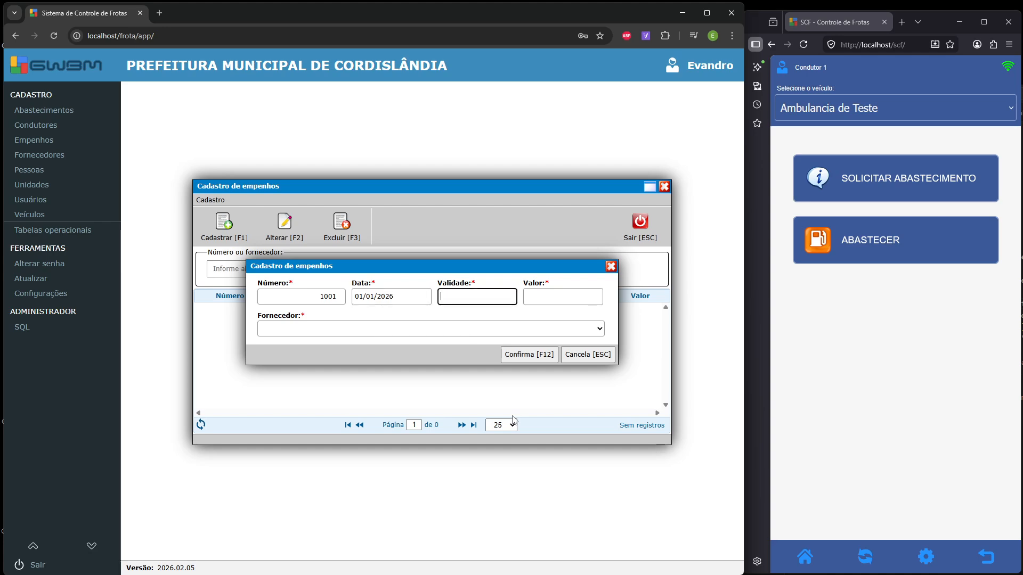
- Give it validity 31/12/2026, value 15000,00 and supplier GWBM, then save it
{"action": "type", "text": "32/1"}
{"action": "key", "text": "BackSpace"}
{"action": "key", "text": "BackSpace"}
{"action": "key", "text": "BackSpace"}
{"action": "type", "text": "1/1"}
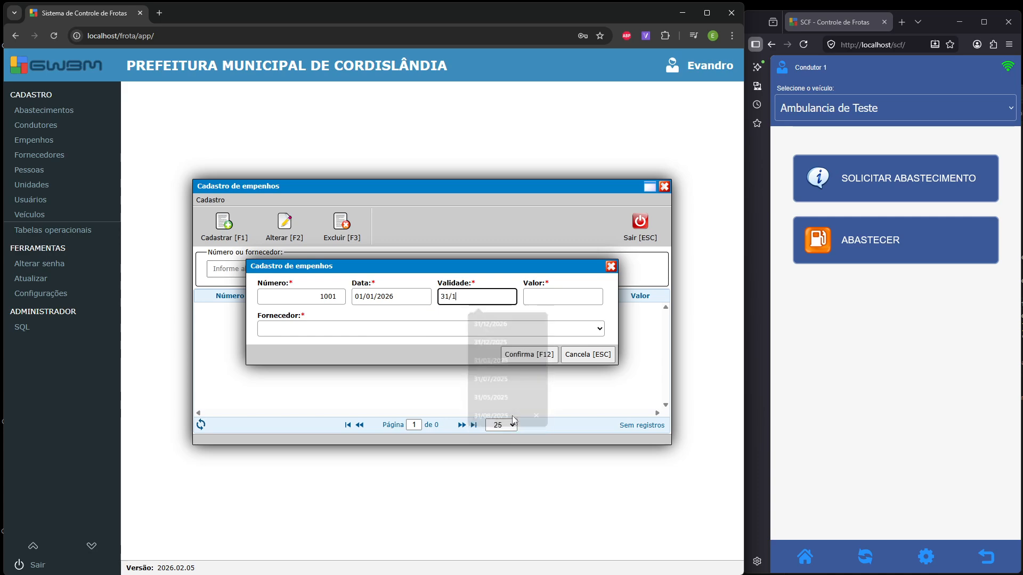
{"action": "type", "text": "2/220"}
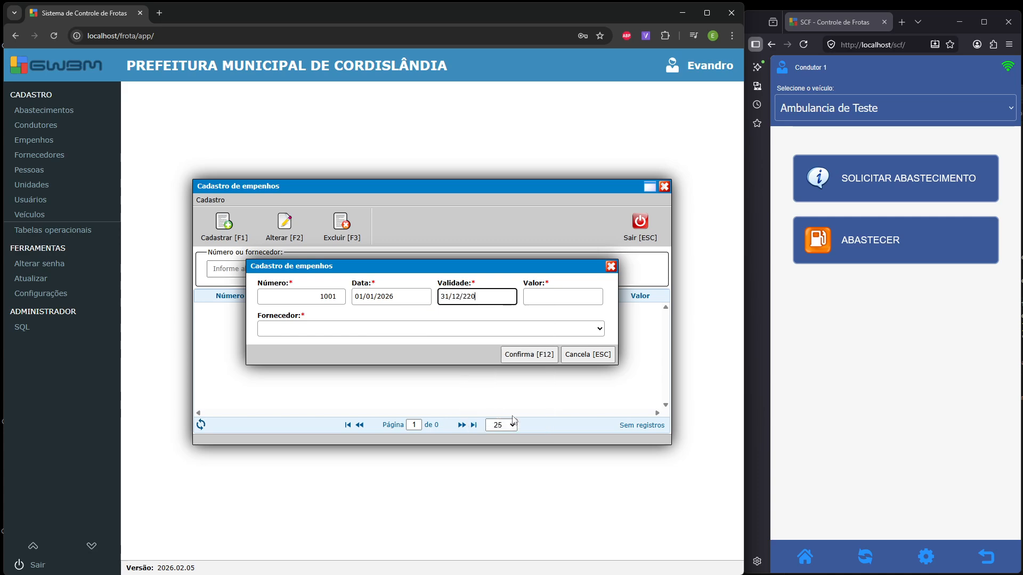
{"action": "key", "text": "BackSpace"}
{"action": "key", "text": "BackSpace"}
{"action": "type", "text": "026"}
{"action": "key", "text": "Tab"}
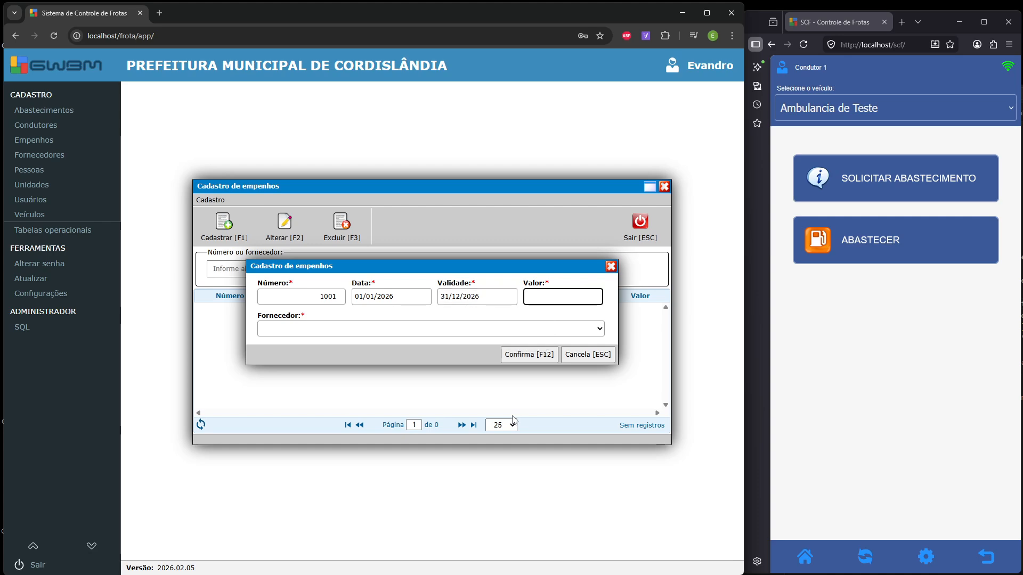
{"action": "type", "text": "15"}
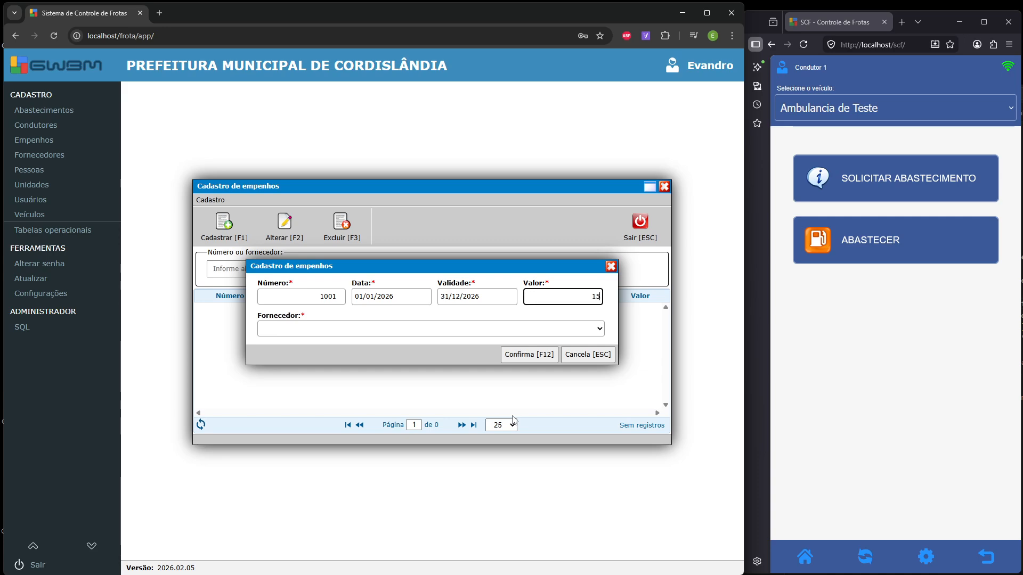
{"action": "type", "text": "00,00"}
{"action": "type", "text": "0"}
{"action": "left_click", "coordinate": [531, 329]}
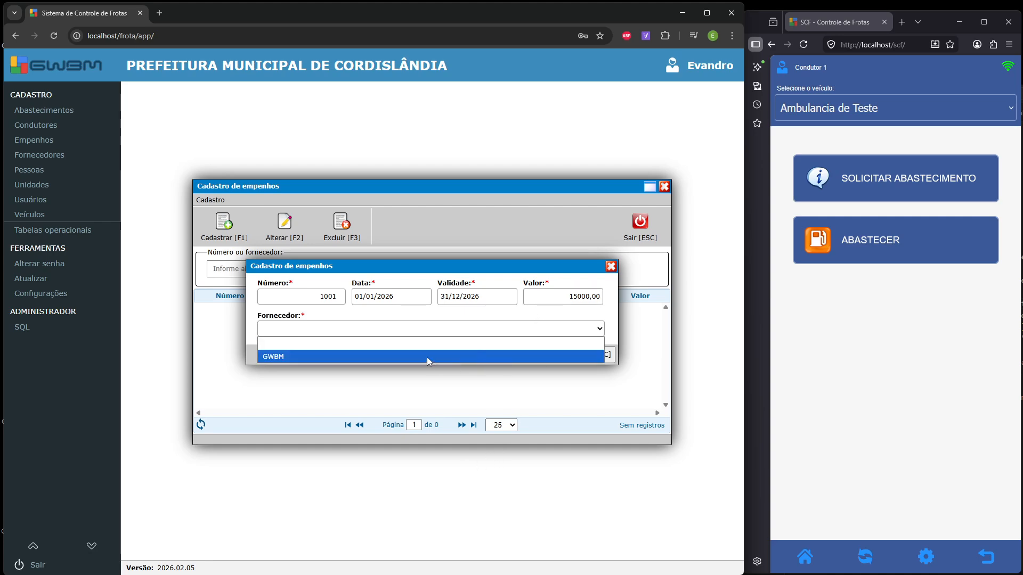
{"action": "left_click", "coordinate": [360, 357]}
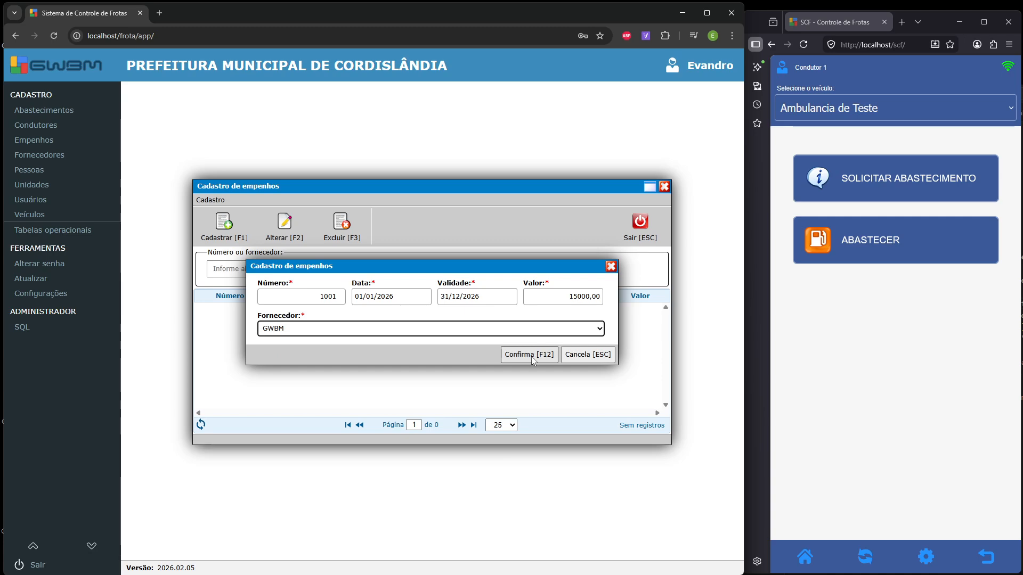
{"action": "left_click", "coordinate": [533, 354]}
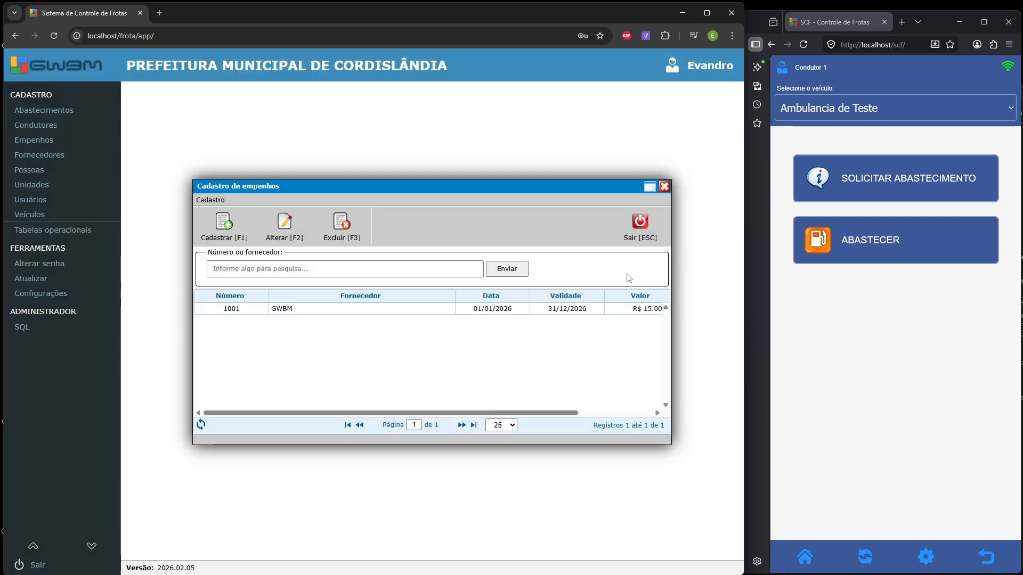
- Close Cadastro de empenhos and open the administrative units register
{"action": "left_click", "coordinate": [645, 238]}
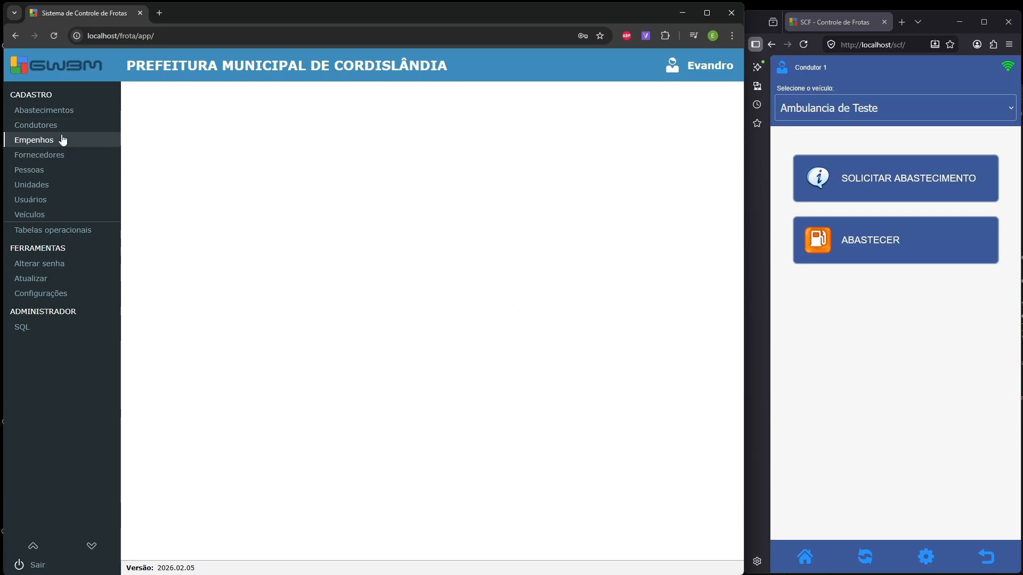
{"action": "left_click", "coordinate": [92, 184]}
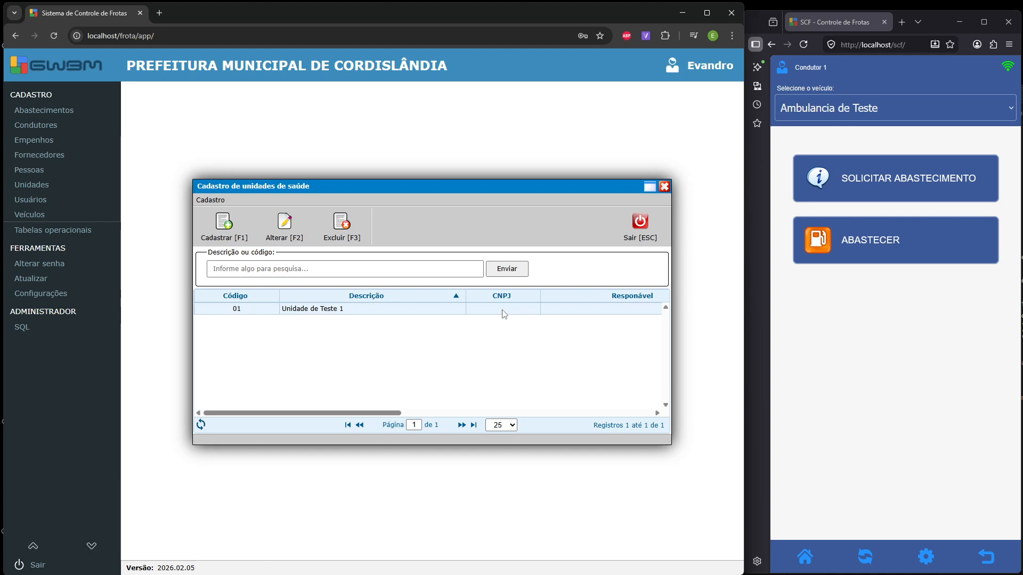
{"action": "double_click", "coordinate": [504, 309]}
{"action": "left_click", "coordinate": [407, 381]}
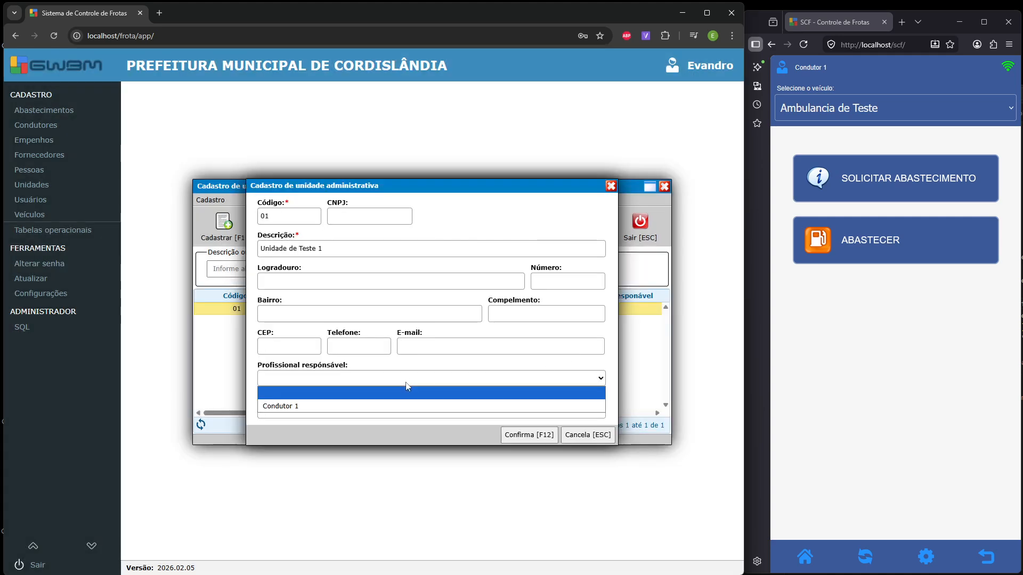
{"action": "left_click", "coordinate": [408, 392]}
{"action": "left_click", "coordinate": [588, 435]}
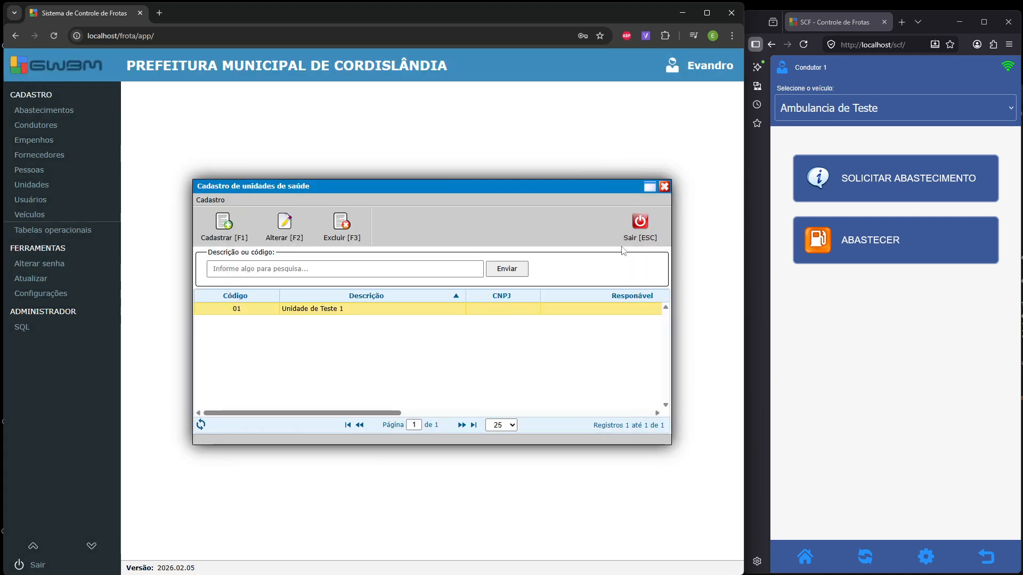
{"action": "left_click", "coordinate": [637, 230]}
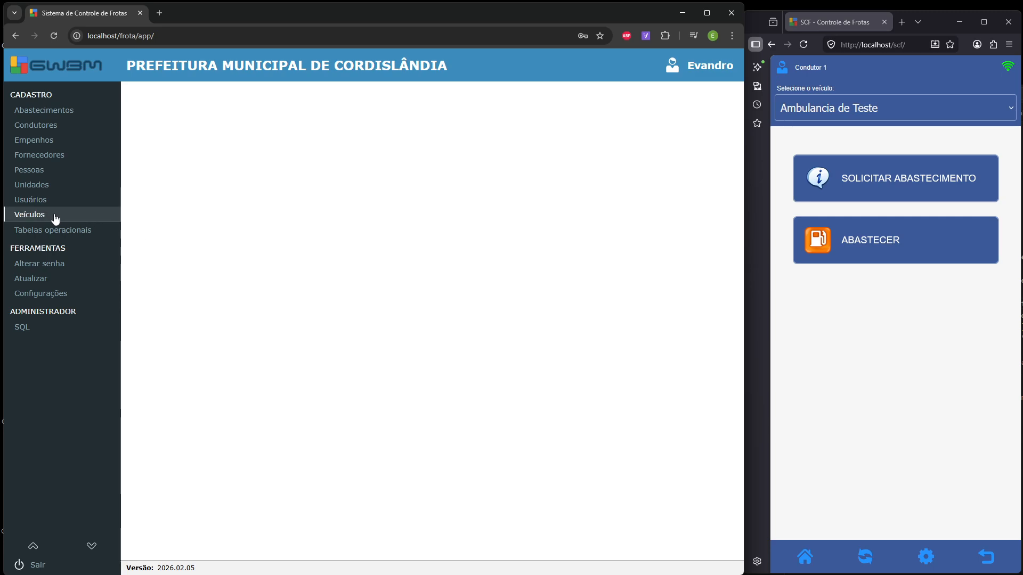
{"action": "mouse_move", "coordinate": [65, 230]}
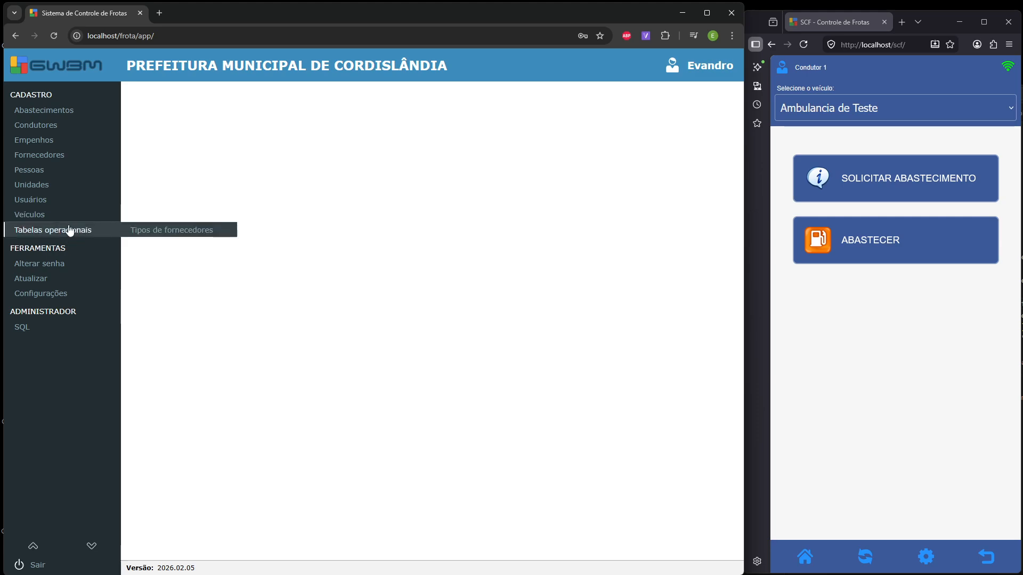
{"action": "left_click", "coordinate": [154, 230]}
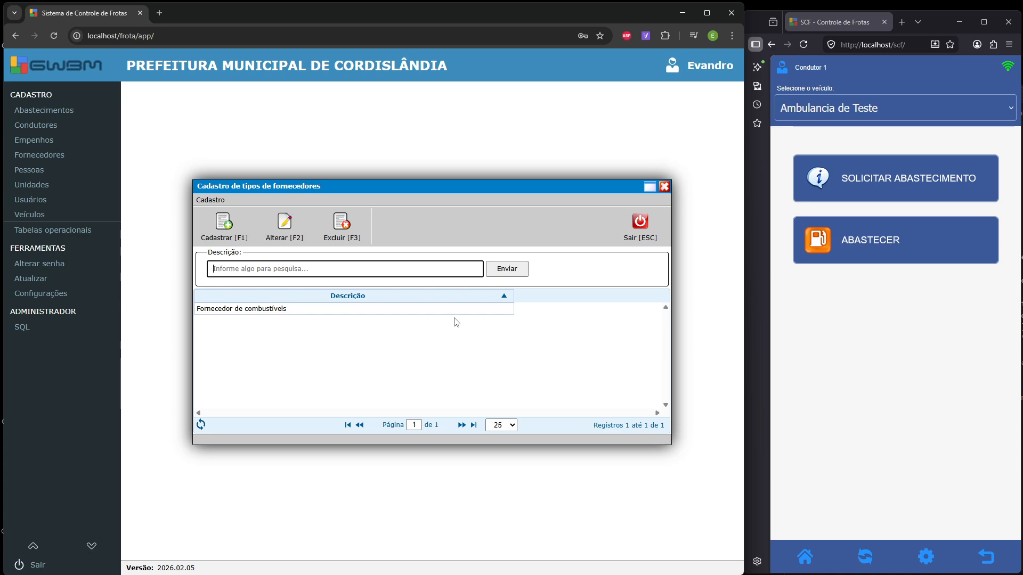
{"action": "left_click", "coordinate": [640, 226]}
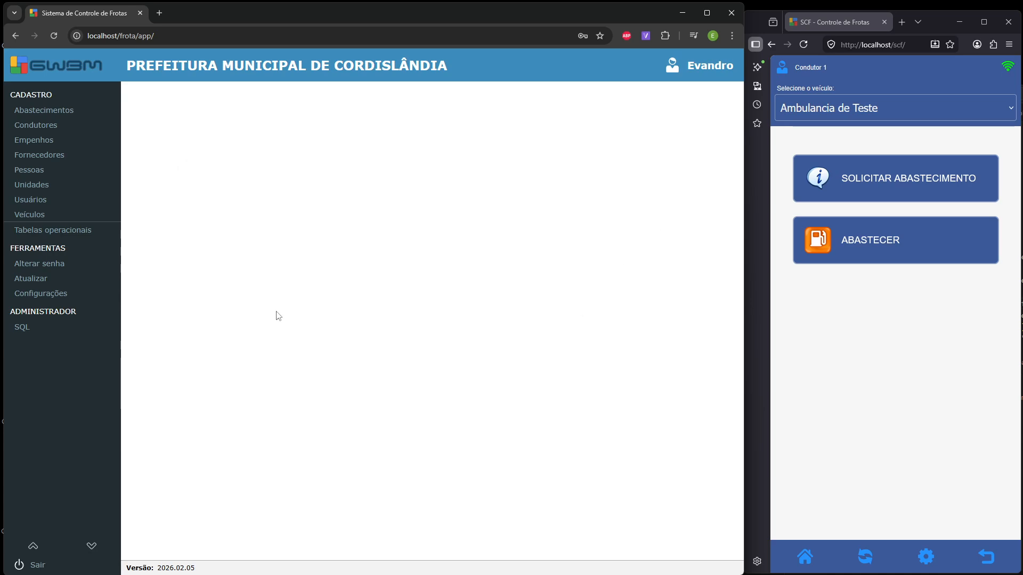
- In the driver app, keep Ambulancia de Teste and find its refuel form has no authorization
{"action": "left_click", "coordinate": [835, 342]}
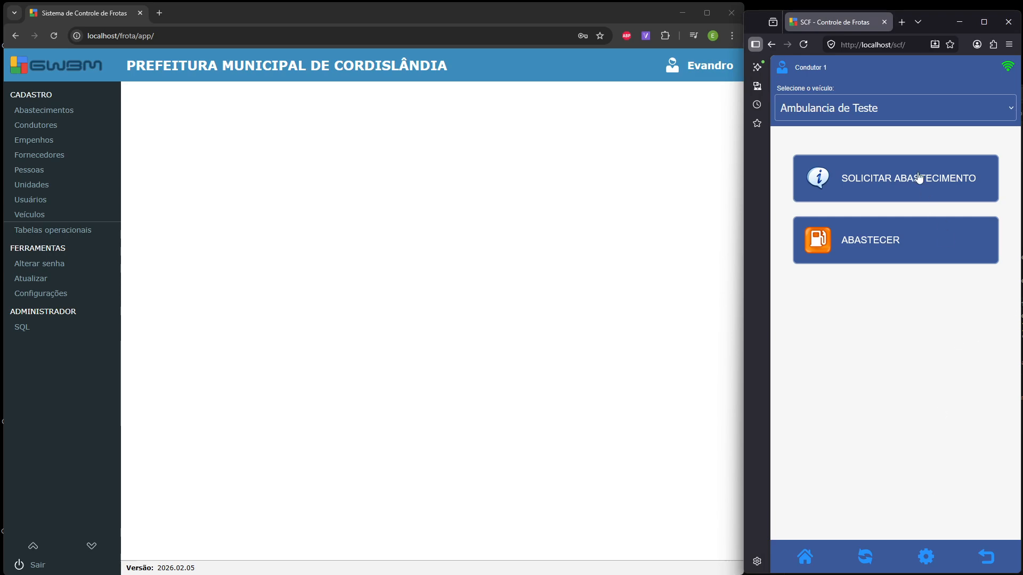
{"action": "left_click", "coordinate": [908, 107]}
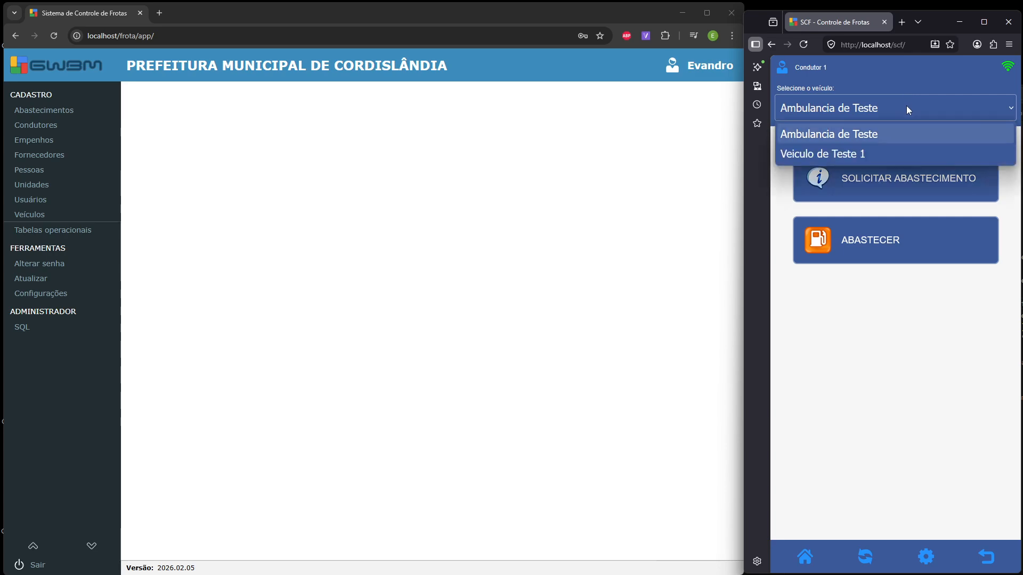
{"action": "left_click", "coordinate": [890, 136]}
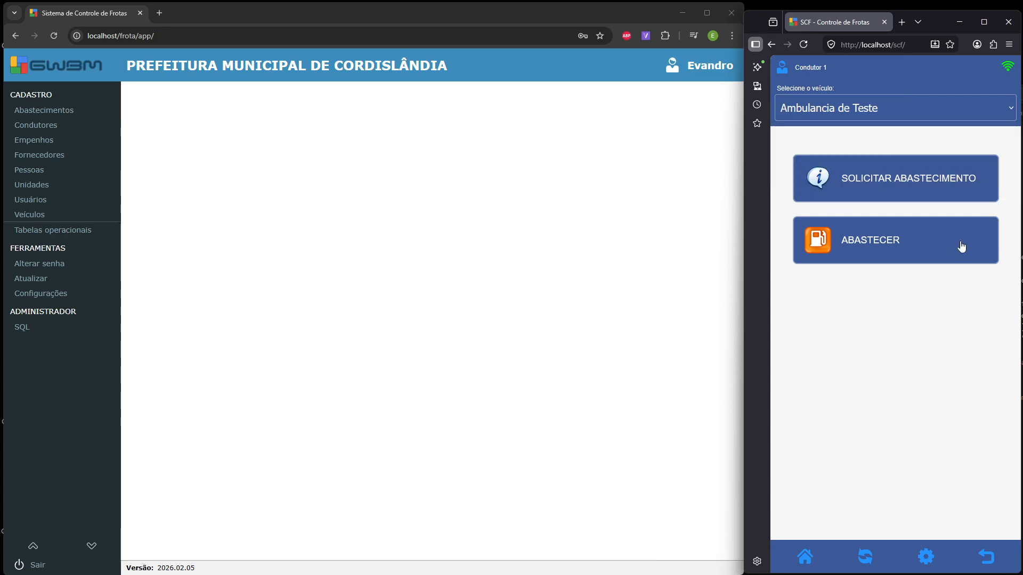
{"action": "left_click", "coordinate": [909, 250]}
{"action": "left_click", "coordinate": [943, 223]}
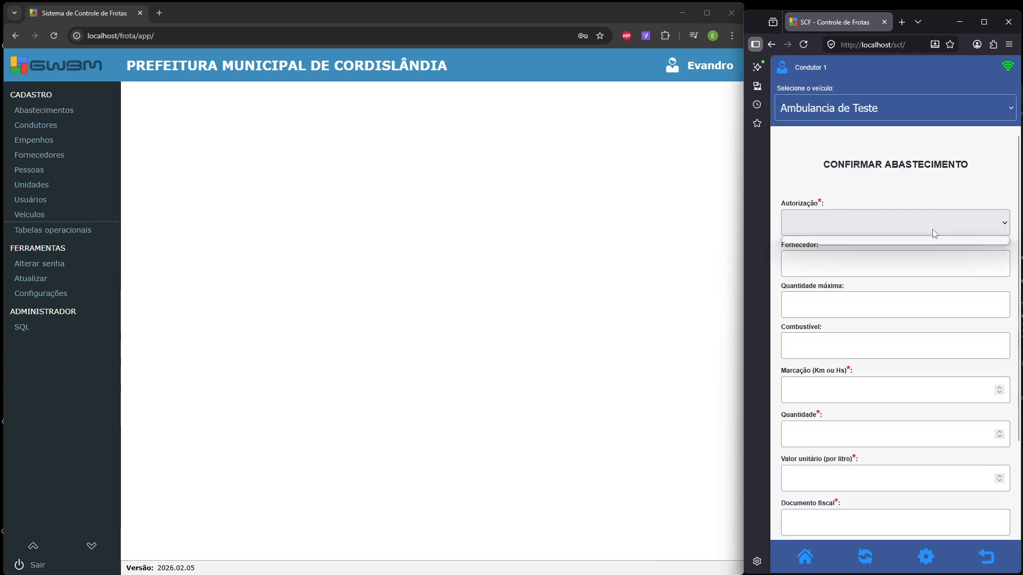
{"action": "left_click", "coordinate": [930, 224]}
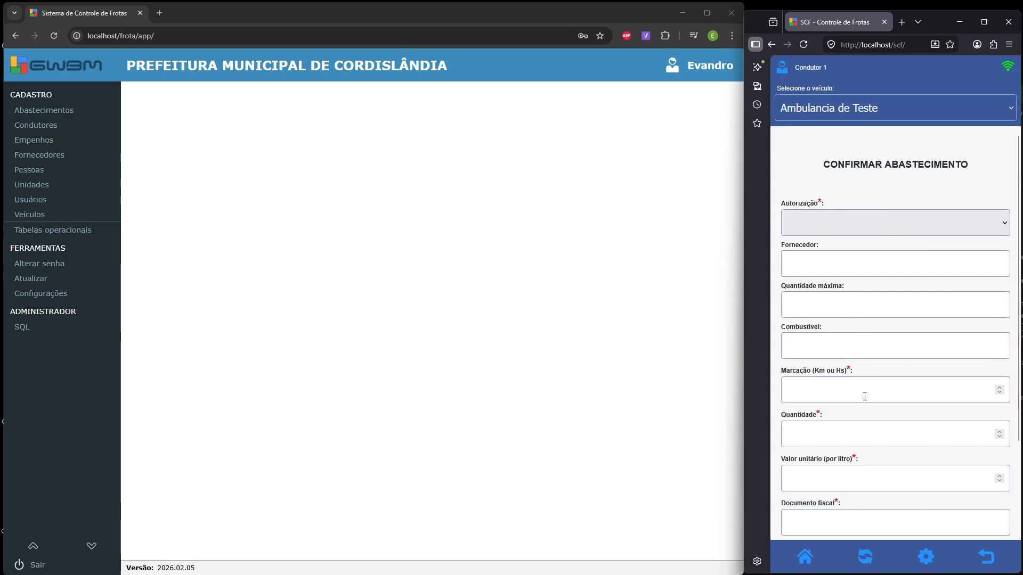
{"action": "scroll", "coordinate": [863, 362], "scroll_direction": "down", "scroll_amount": 3}
{"action": "scroll", "coordinate": [886, 385], "scroll_direction": "up", "scroll_amount": 3}
- Return to the driver's home screen and reopen the vehicle list to change vehicles
{"action": "left_click", "coordinate": [829, 563]}
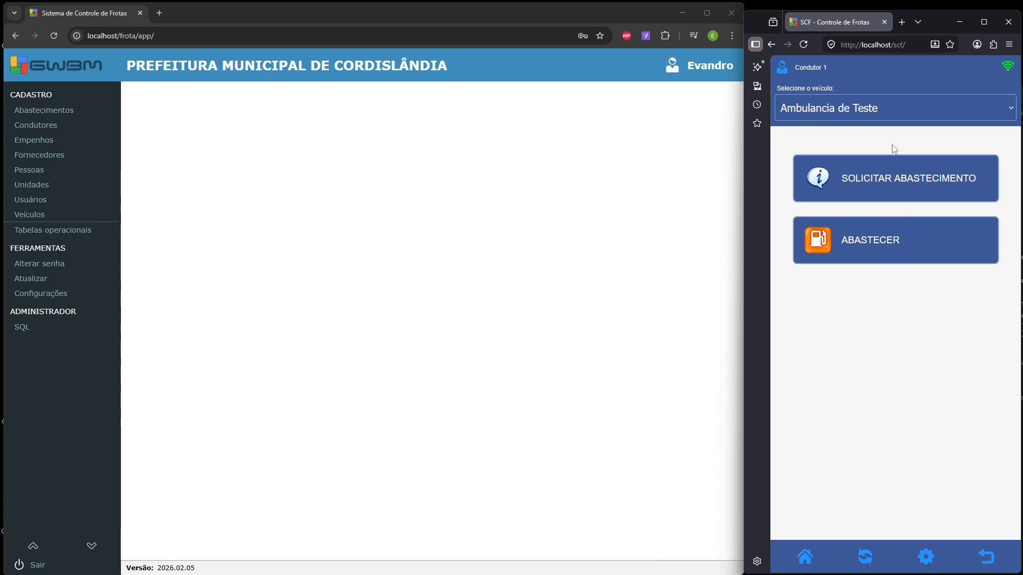
{"action": "left_click", "coordinate": [885, 110]}
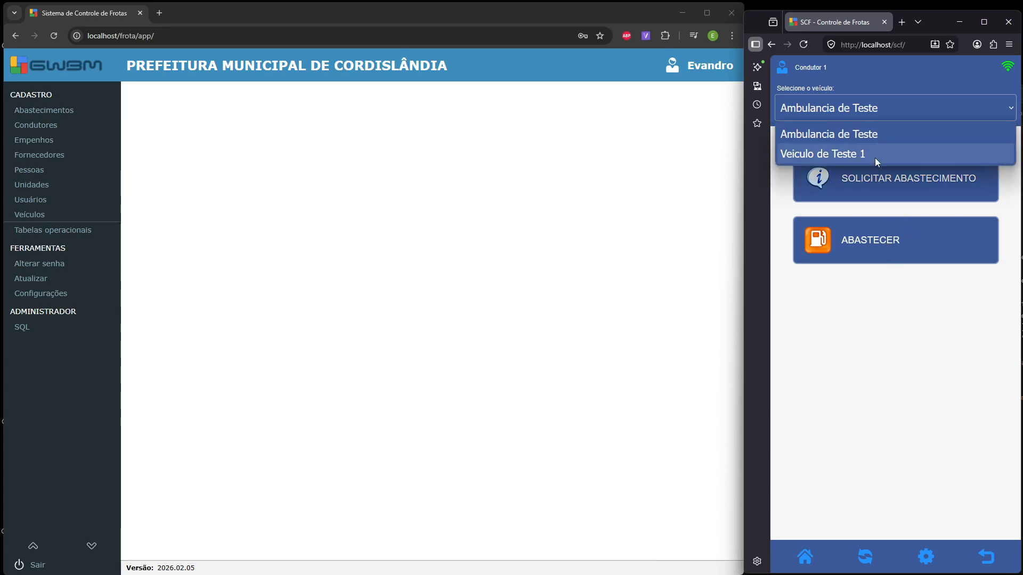
{"action": "left_click", "coordinate": [877, 133]}
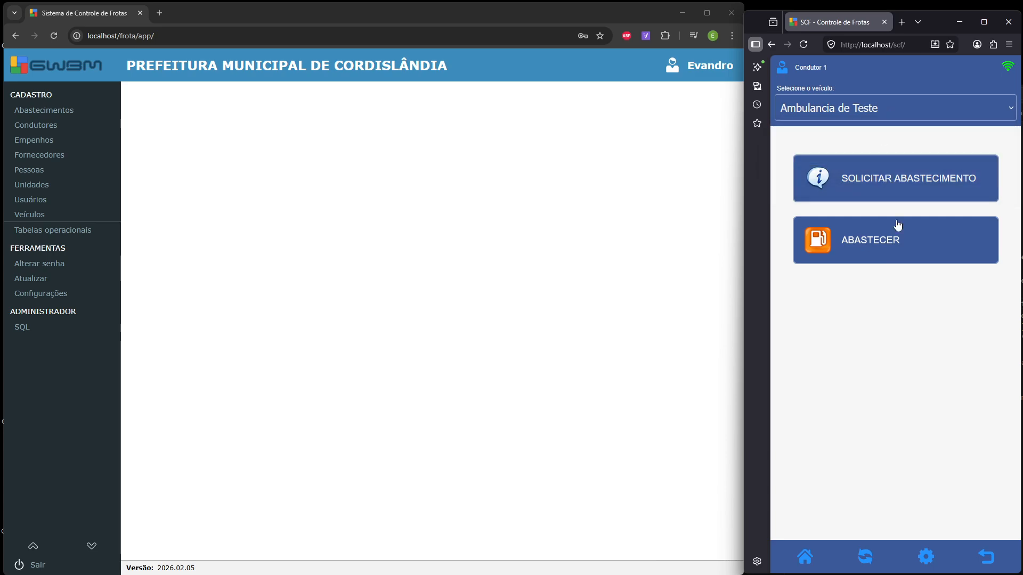
{"action": "left_click", "coordinate": [881, 114]}
{"action": "left_click", "coordinate": [870, 154]}
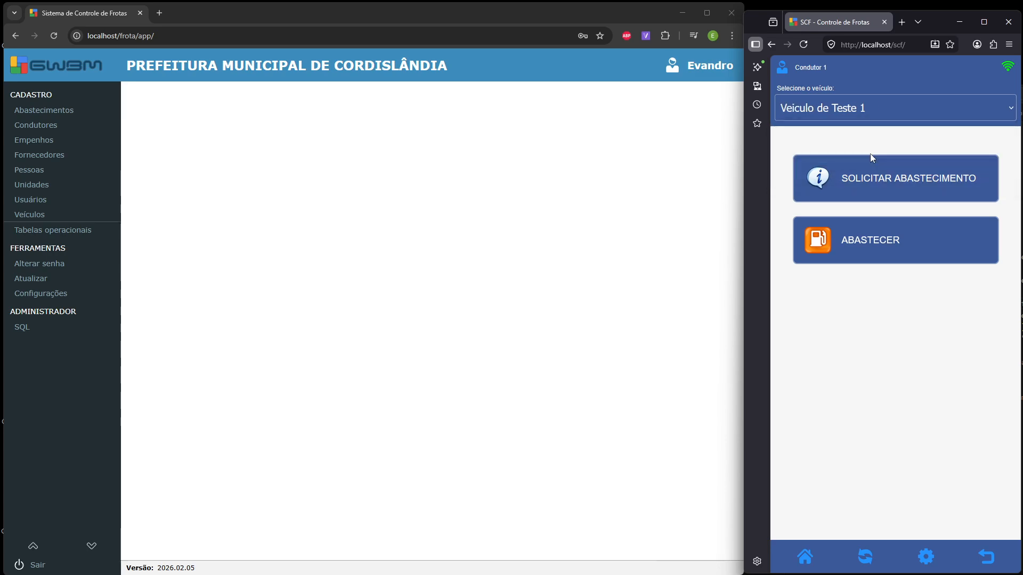
{"action": "left_click", "coordinate": [875, 181]}
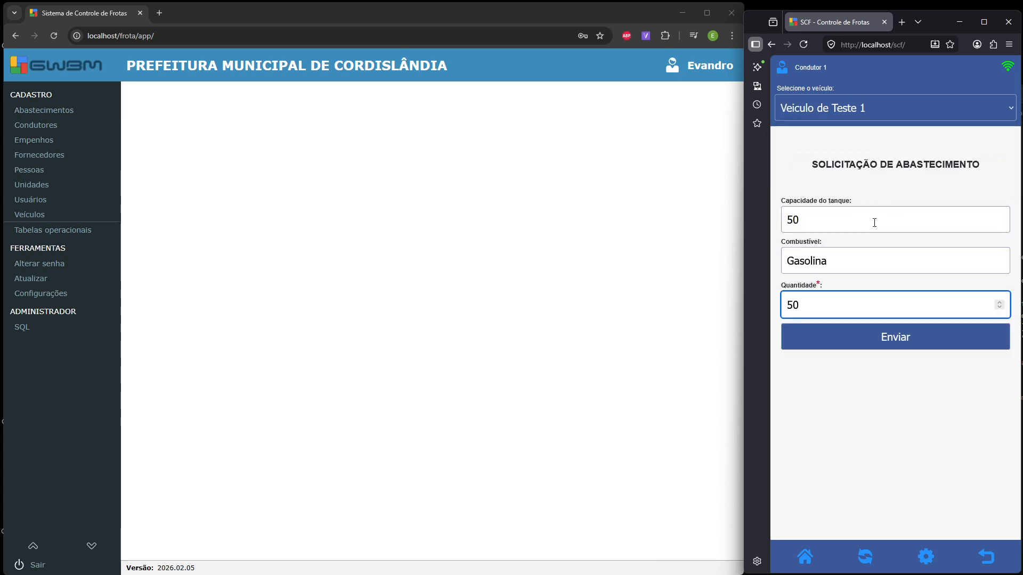
{"action": "left_click", "coordinate": [805, 556]}
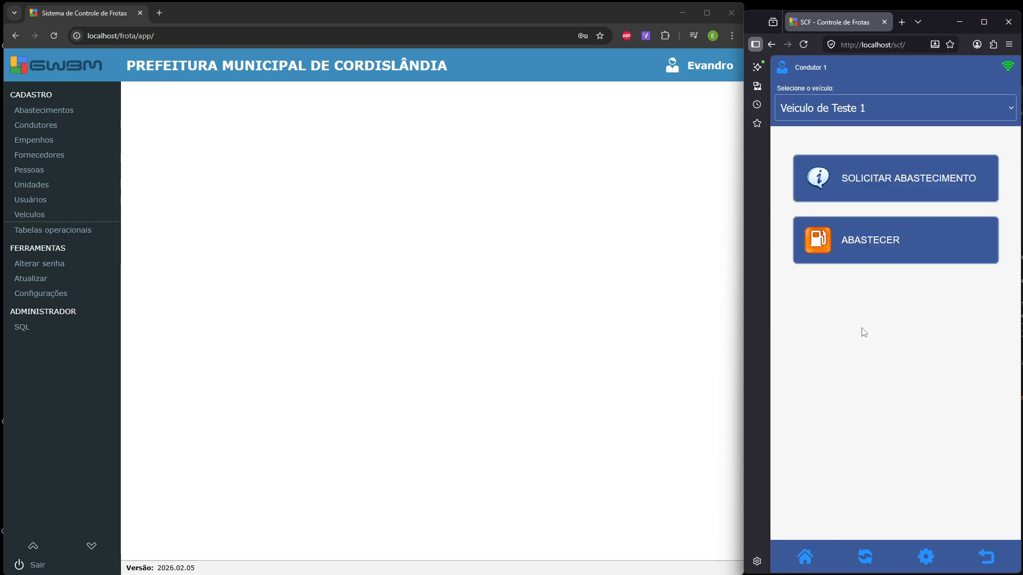
{"action": "left_click", "coordinate": [868, 257]}
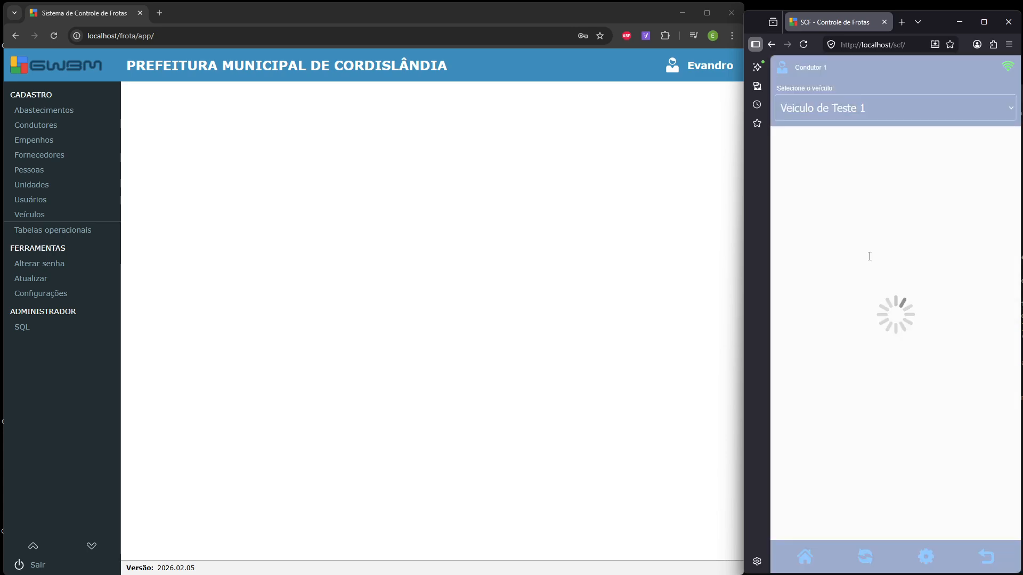
{"action": "scroll", "coordinate": [828, 422], "scroll_direction": "down", "scroll_amount": 3}
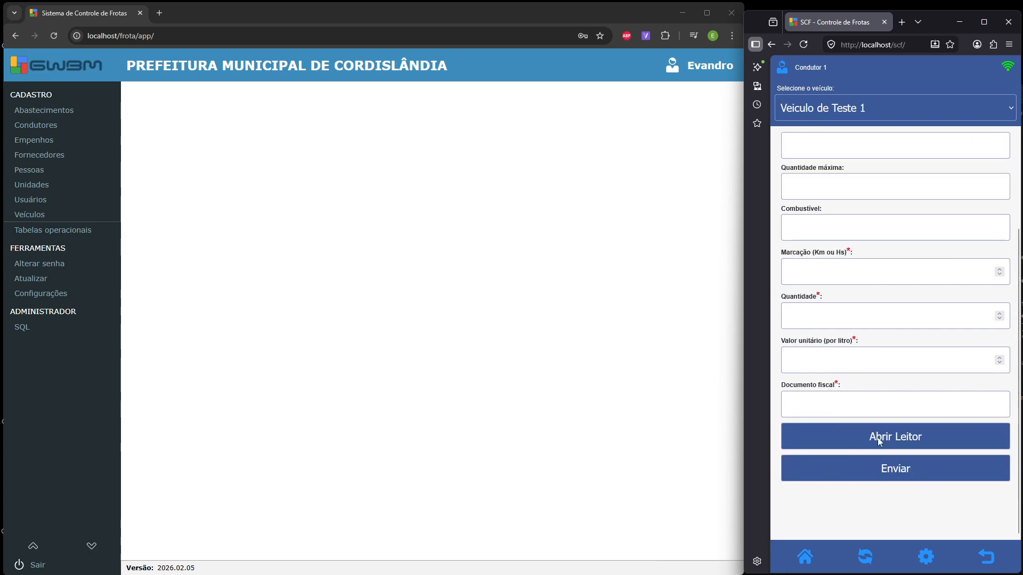
{"action": "scroll", "coordinate": [880, 442], "scroll_direction": "up", "scroll_amount": 2}
{"action": "scroll", "coordinate": [904, 330], "scroll_direction": "up", "scroll_amount": 1}
{"action": "left_click", "coordinate": [983, 226]}
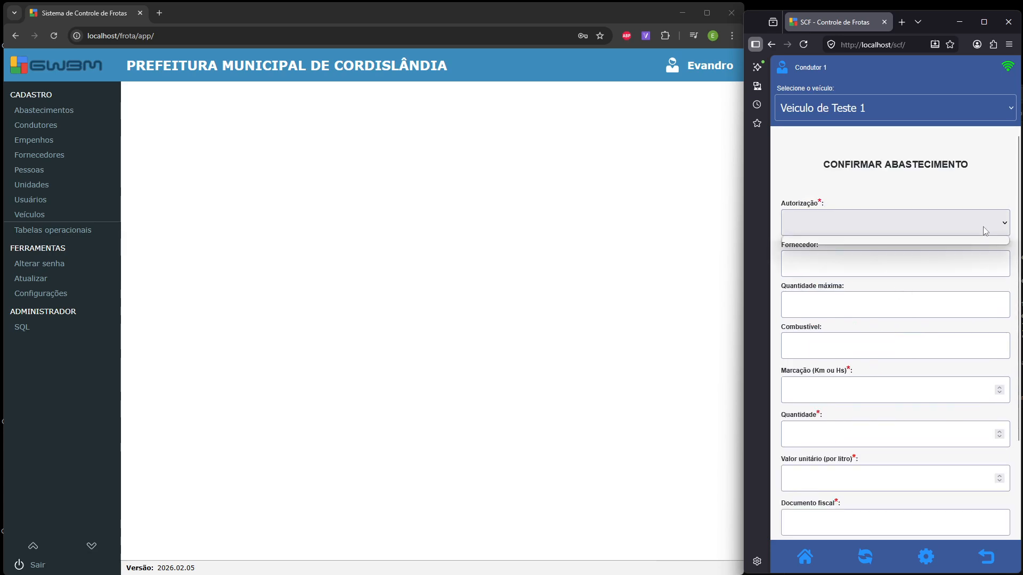
{"action": "left_click", "coordinate": [850, 275]}
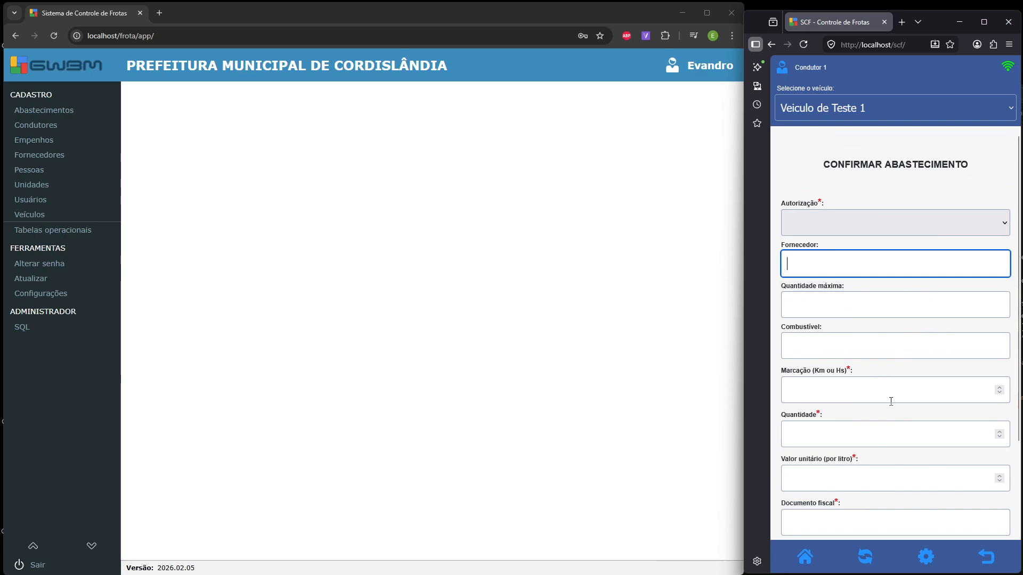
{"action": "scroll", "coordinate": [884, 388], "scroll_direction": "down", "scroll_amount": 2}
{"action": "left_click", "coordinate": [842, 273]}
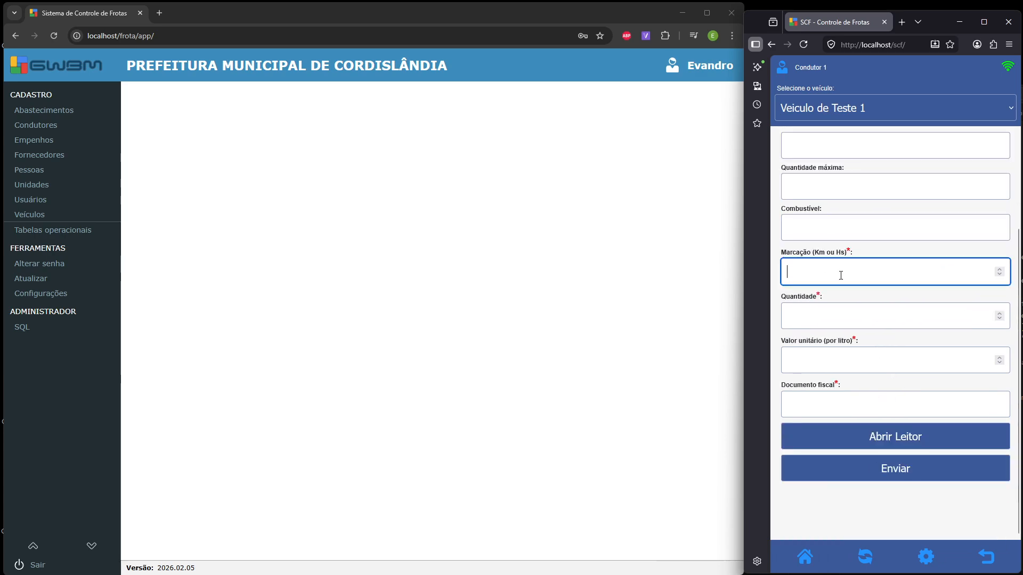
{"action": "type", "text": "100"}
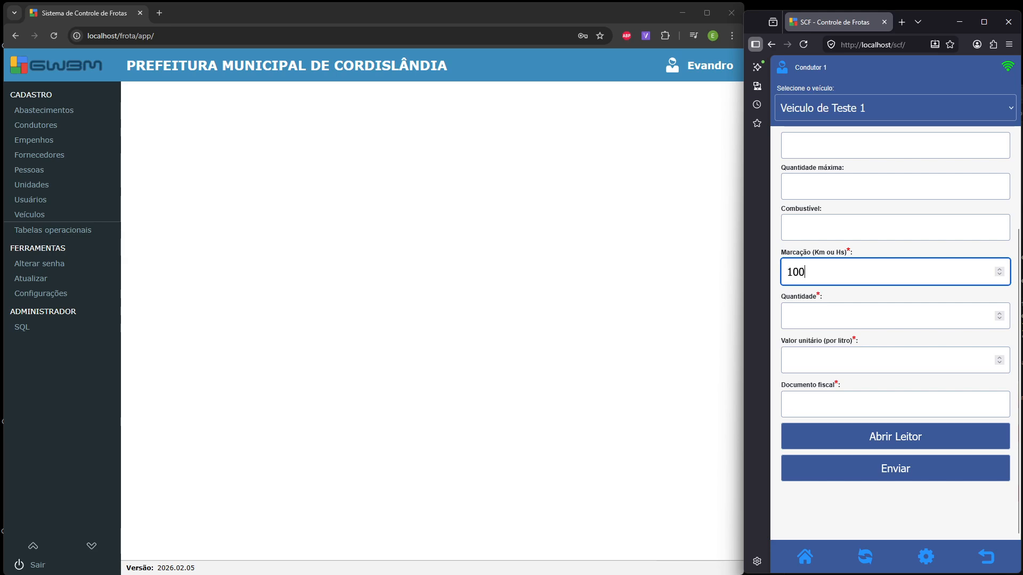
{"action": "left_click", "coordinate": [843, 336]}
{"action": "left_click", "coordinate": [843, 326]}
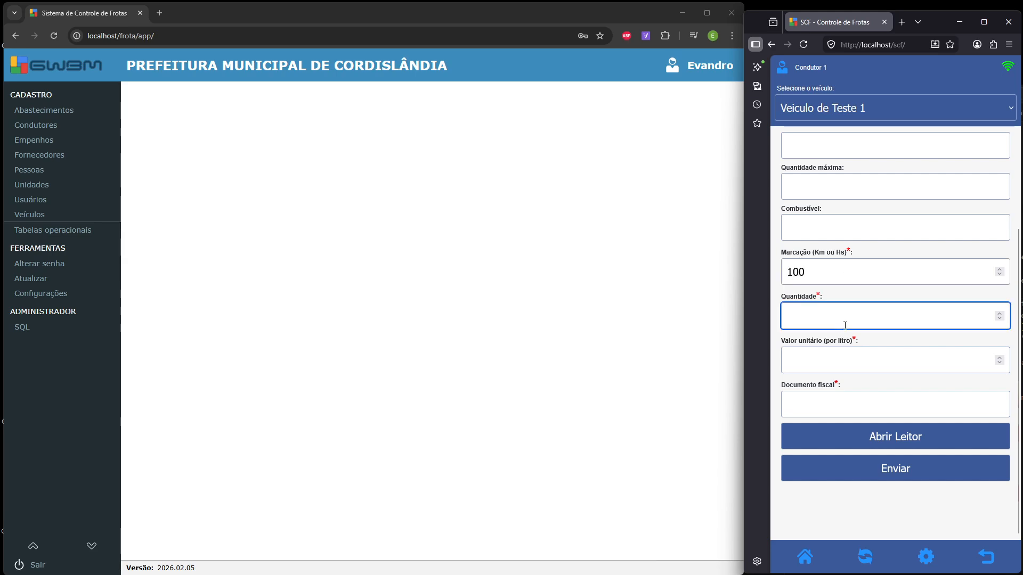
{"action": "type", "text": "10"}
{"action": "left_click", "coordinate": [858, 368]}
{"action": "type", "text": "6"}
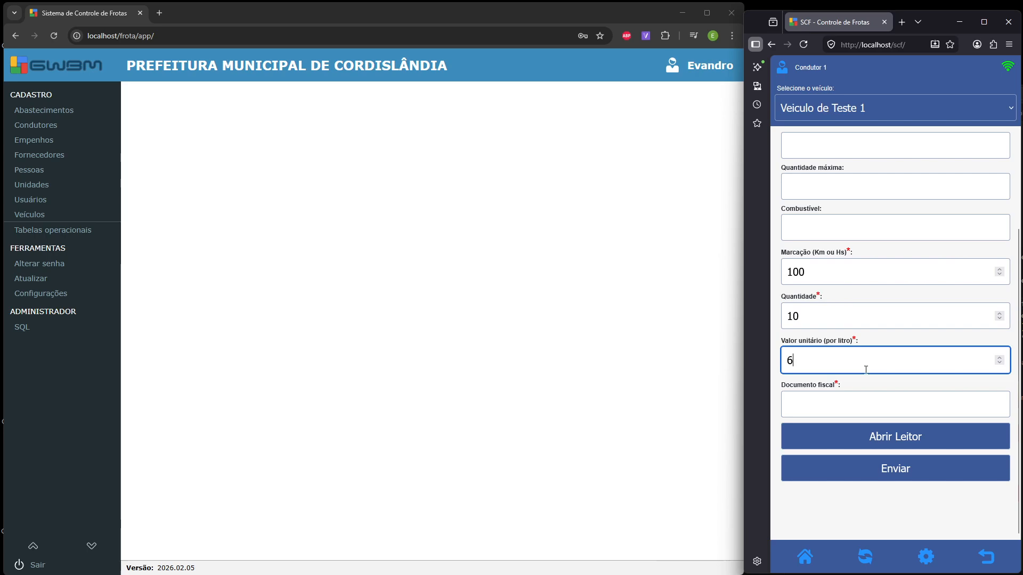
{"action": "left_click", "coordinate": [842, 401]}
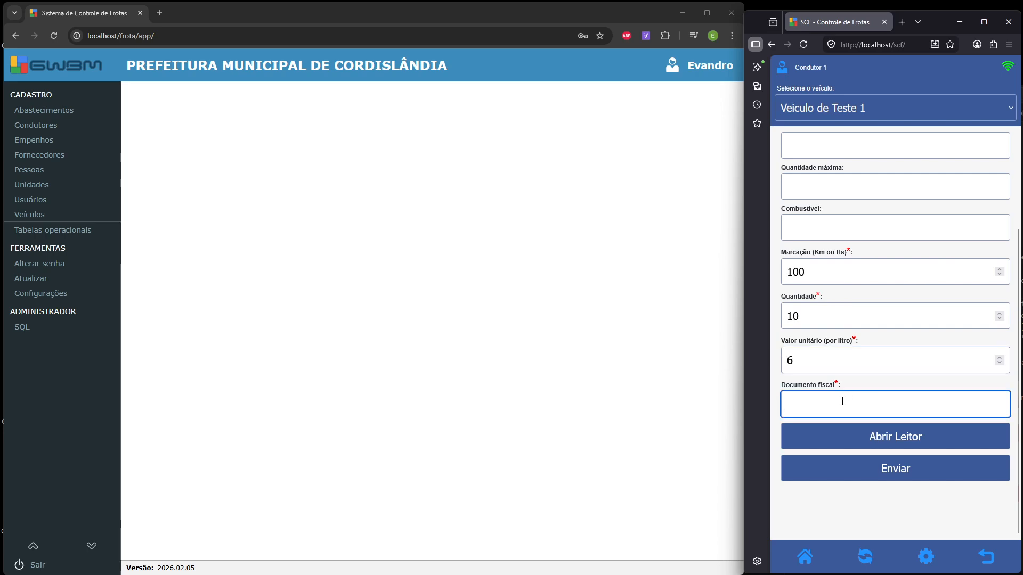
{"action": "type", "text": "1111"}
{"action": "left_click", "coordinate": [904, 481]}
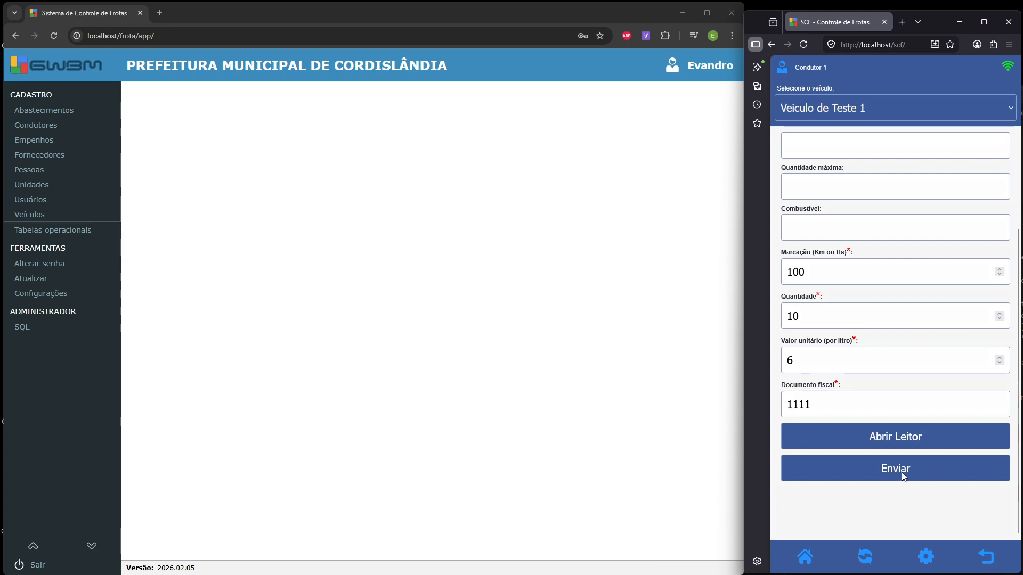
{"action": "left_click", "coordinate": [967, 333]}
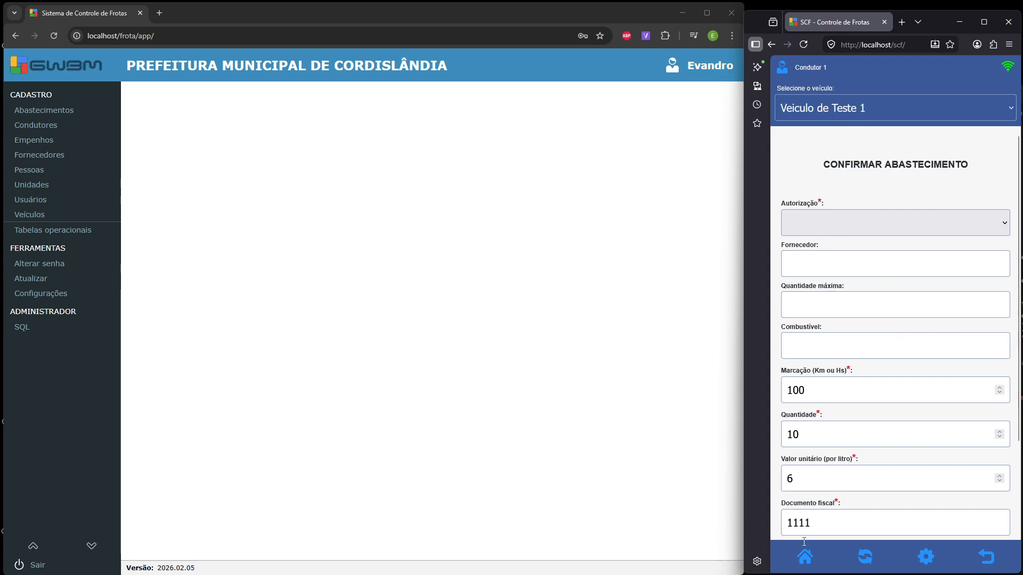
{"action": "left_click", "coordinate": [803, 565]}
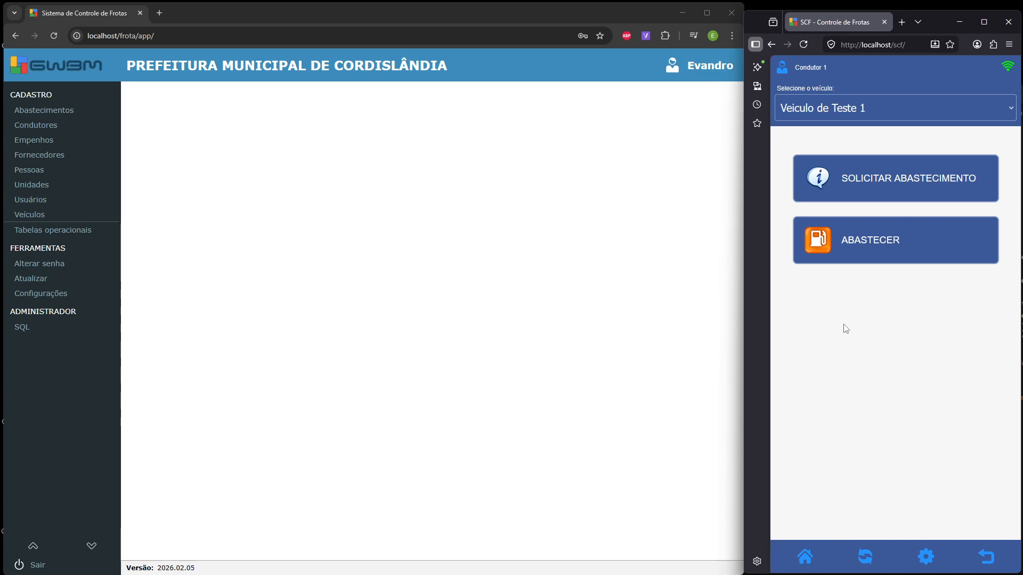
- Switch the driver's vehicle back to Ambulancia de Teste and reload the app's data
{"action": "left_click", "coordinate": [835, 114]}
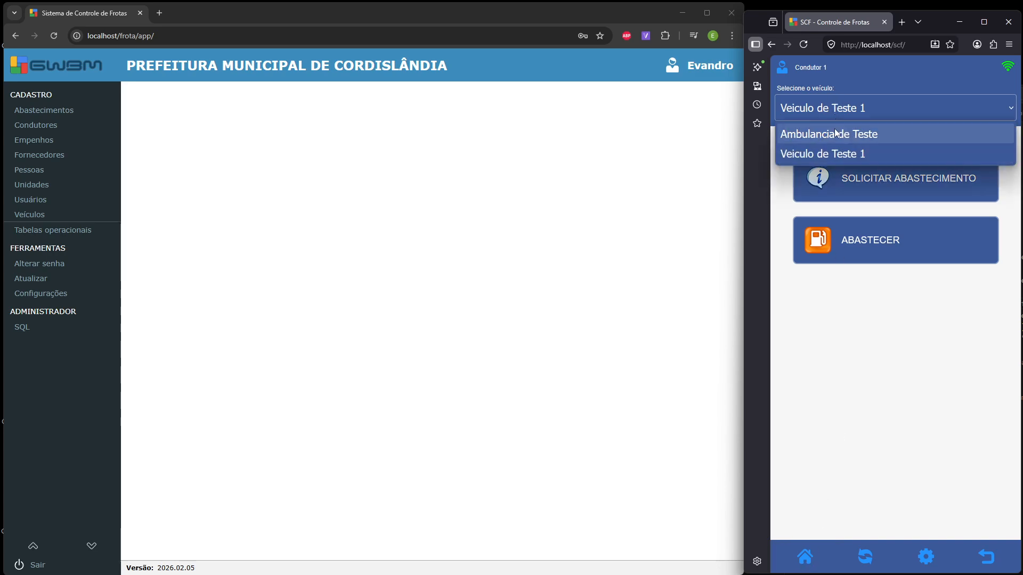
{"action": "left_click", "coordinate": [834, 130]}
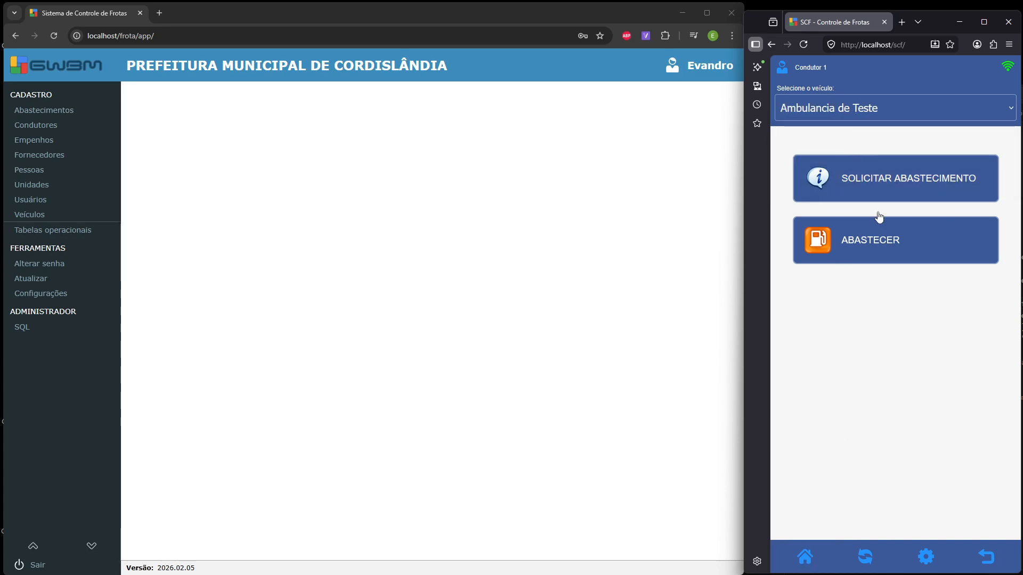
{"action": "left_click", "coordinate": [870, 562]}
{"action": "left_click", "coordinate": [872, 112]}
{"action": "left_click", "coordinate": [869, 108]}
- Open the ambulance's refuel confirmation form and enter odometer reading 1000
{"action": "left_click", "coordinate": [865, 244]}
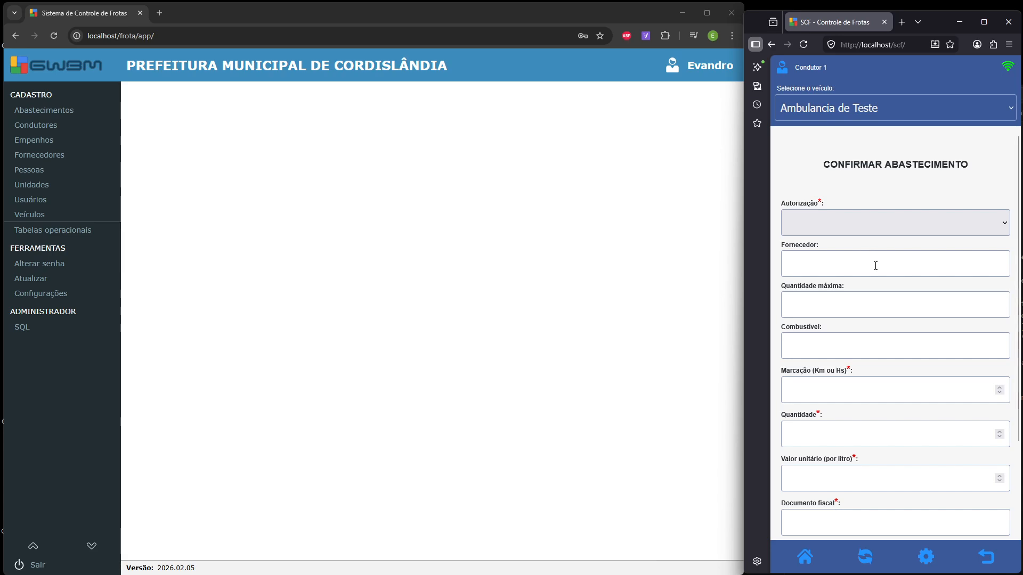
{"action": "scroll", "coordinate": [867, 324], "scroll_direction": "down", "scroll_amount": 1}
{"action": "scroll", "coordinate": [867, 323], "scroll_direction": "down", "scroll_amount": 1}
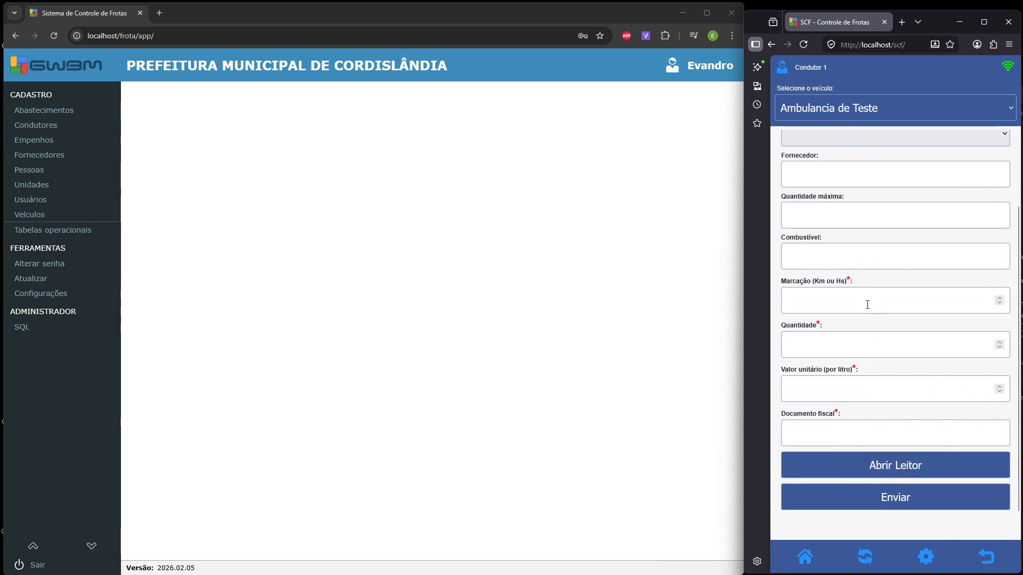
{"action": "left_click", "coordinate": [858, 298]}
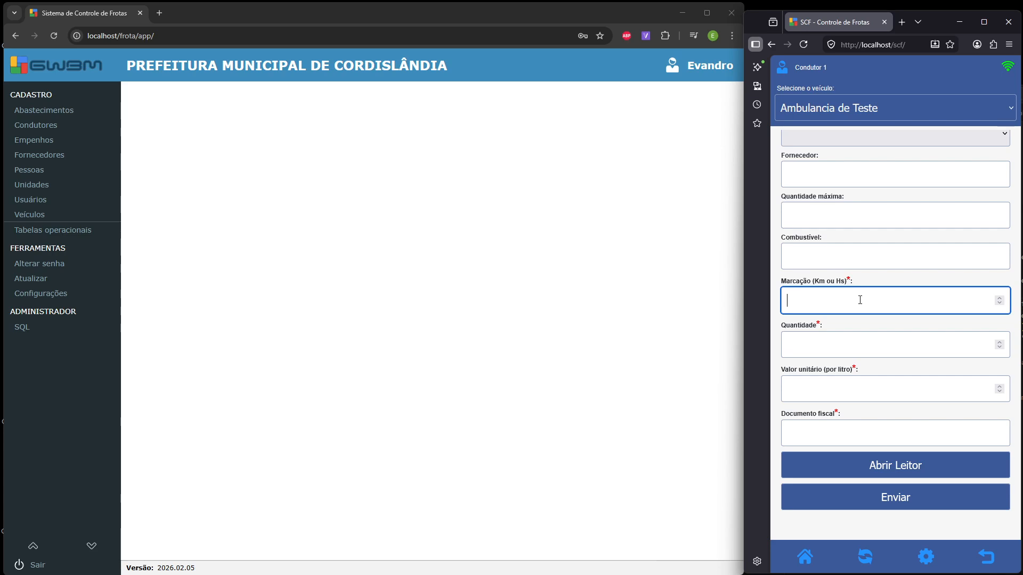
{"action": "type", "text": "1000"}
- Enter quantity 91, unit price 6 and fiscal document 1000, then send the refuel
{"action": "left_click", "coordinate": [833, 346]}
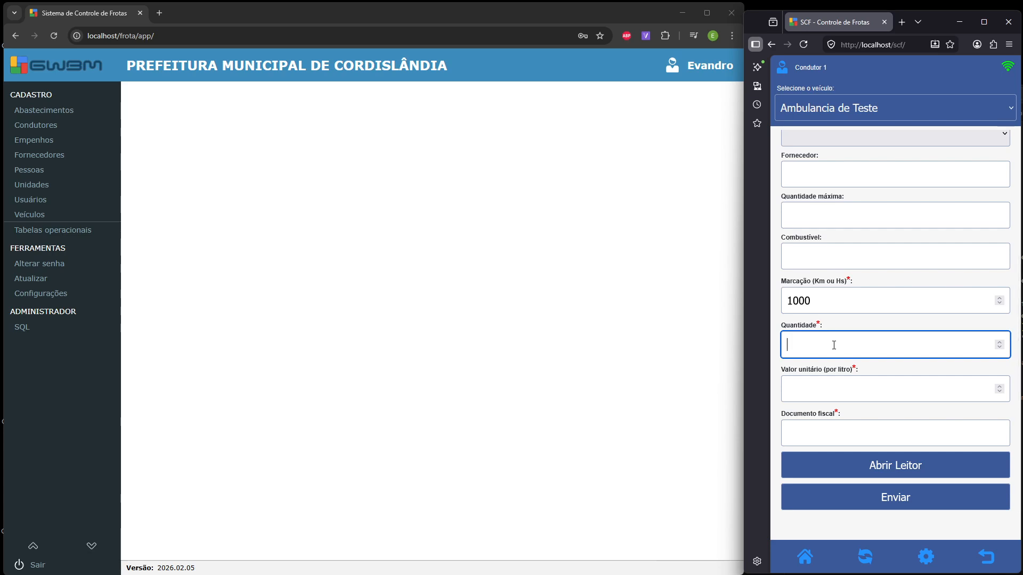
{"action": "type", "text": "91"}
{"action": "left_click", "coordinate": [834, 388]}
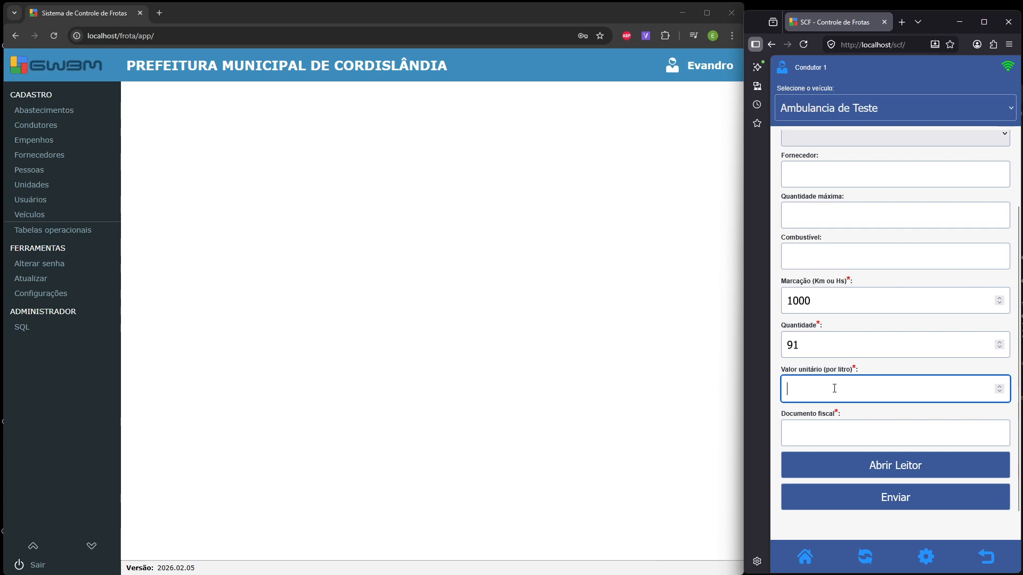
{"action": "type", "text": "6"}
{"action": "left_click", "coordinate": [893, 442]}
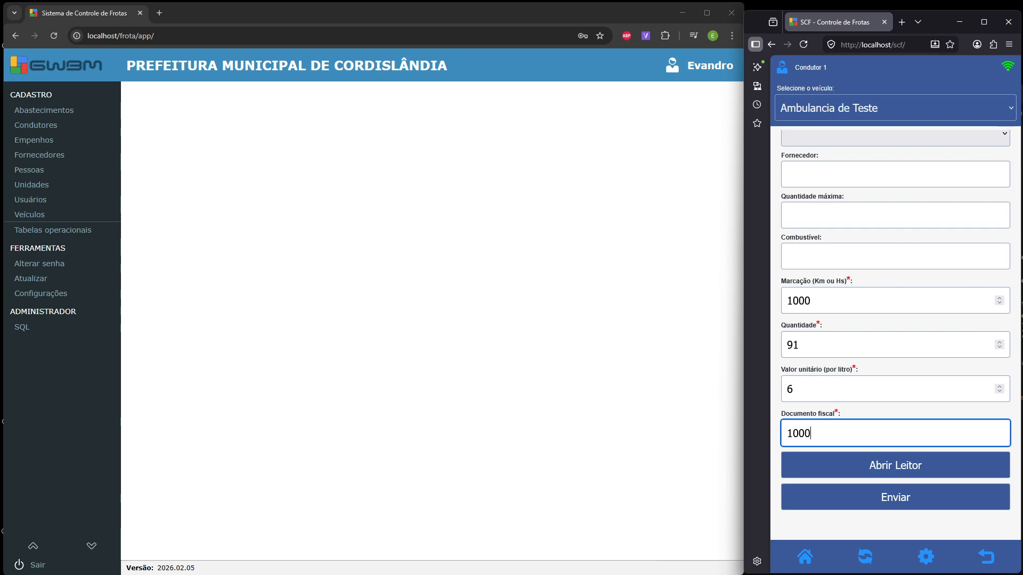
{"action": "left_click", "coordinate": [907, 501]}
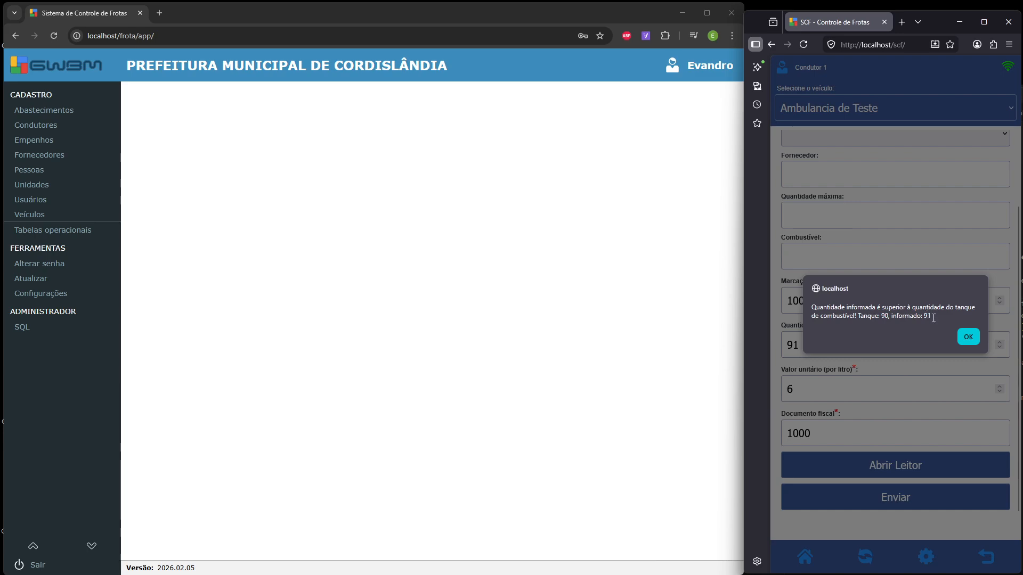
- Dismiss the tank alert, change the quantity from 91 to 90, and resend successfully
{"action": "left_click", "coordinate": [958, 337]}
{"action": "left_click", "coordinate": [795, 345]}
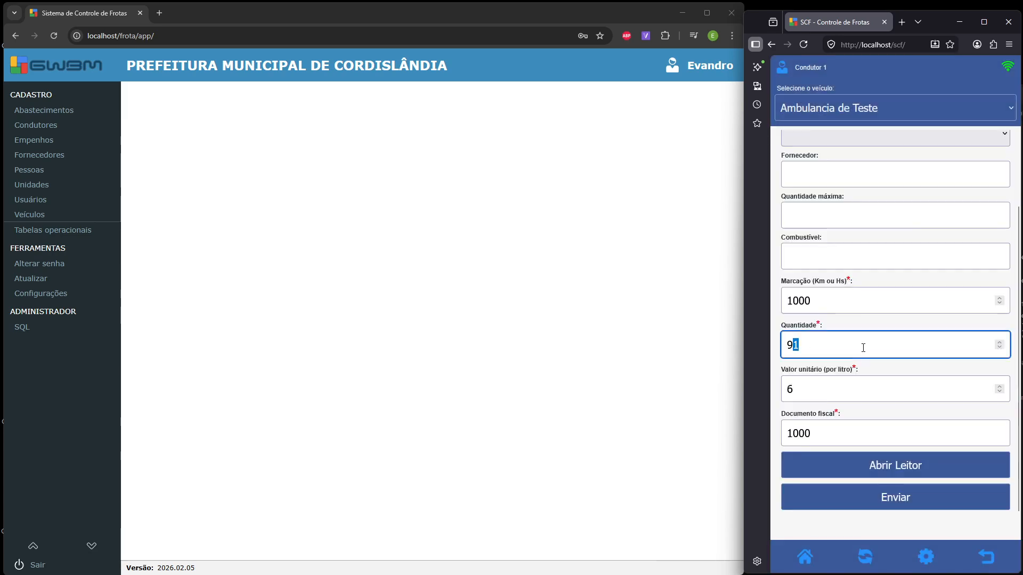
{"action": "type", "text": "0"}
{"action": "left_click", "coordinate": [882, 504]}
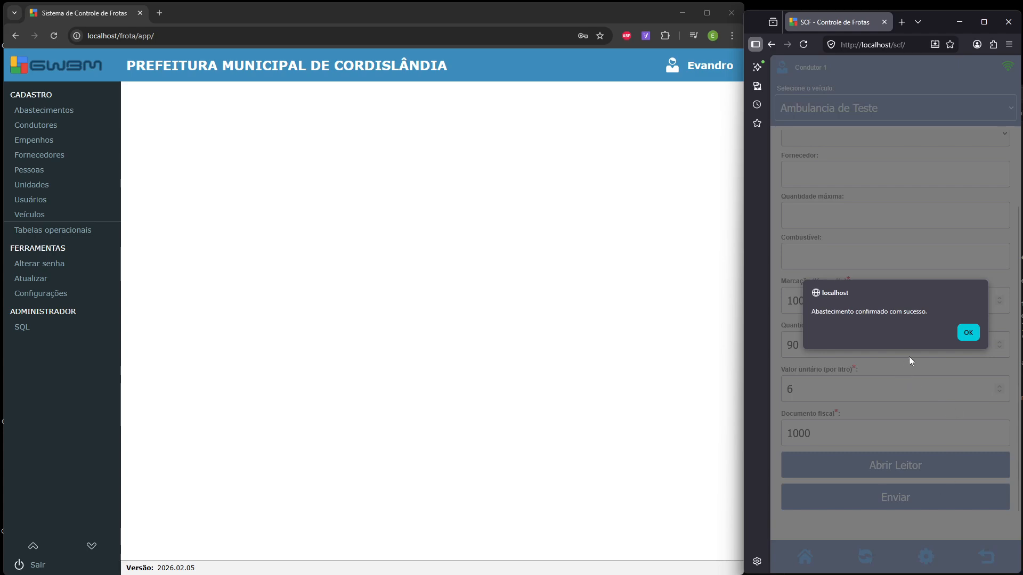
{"action": "left_click", "coordinate": [961, 337]}
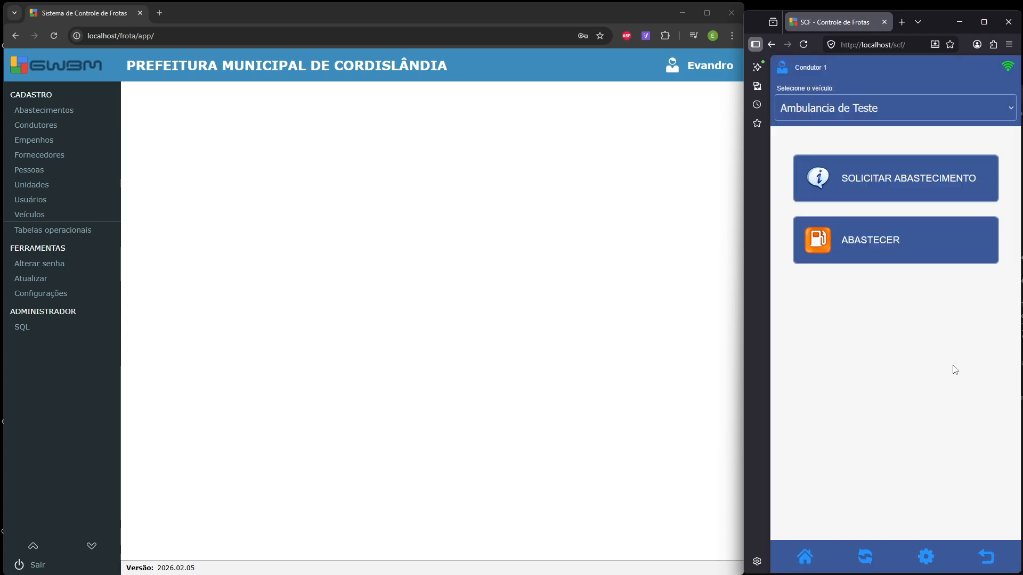
- Select the ambulance refuel in Abastecimentos, then open Veiculo de Teste 1's refuel form in the driver app
{"action": "left_click", "coordinate": [60, 110]}
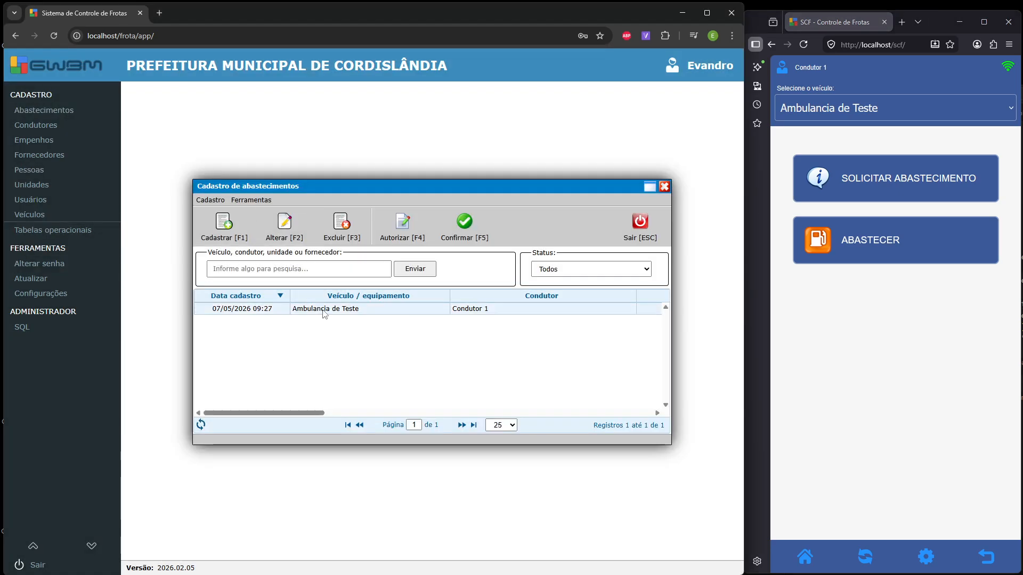
{"action": "left_click", "coordinate": [323, 312]}
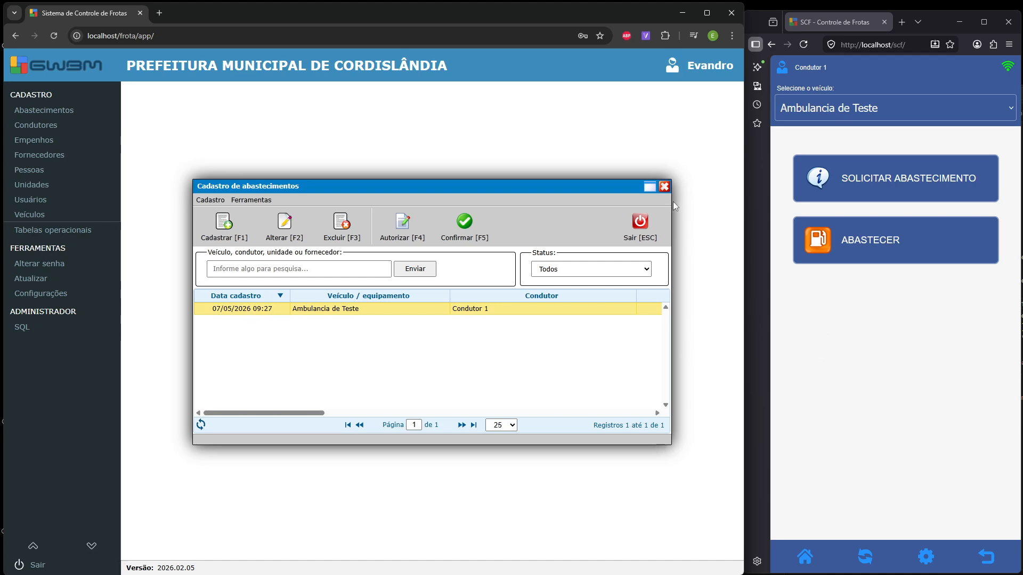
{"action": "left_click", "coordinate": [861, 113]}
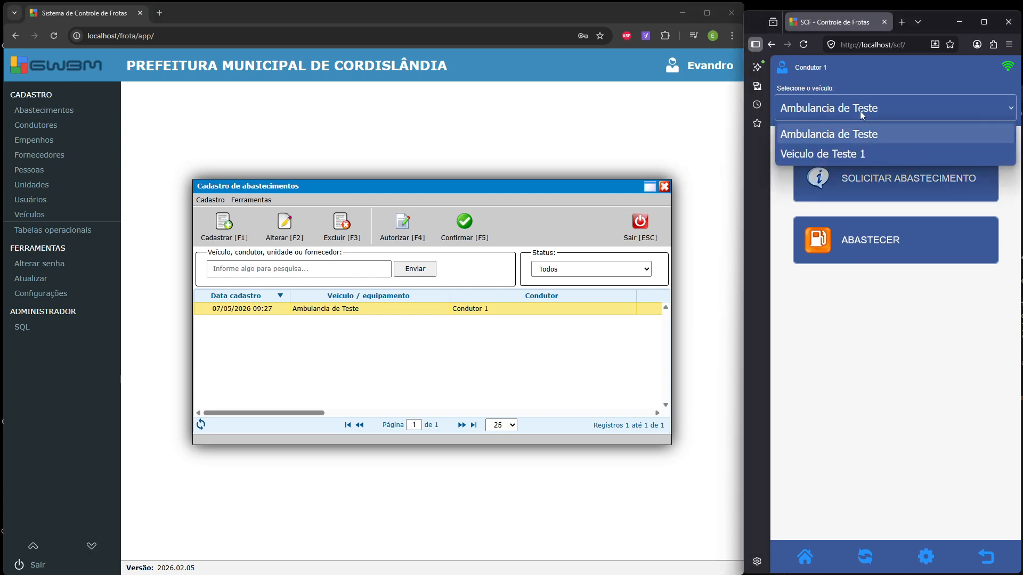
{"action": "left_click", "coordinate": [851, 155]}
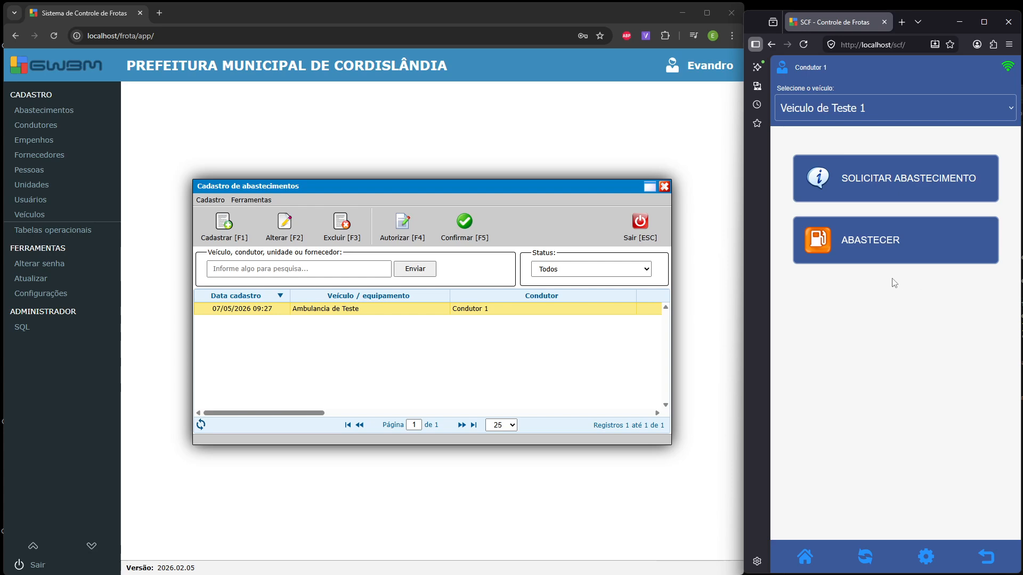
{"action": "left_click", "coordinate": [860, 249]}
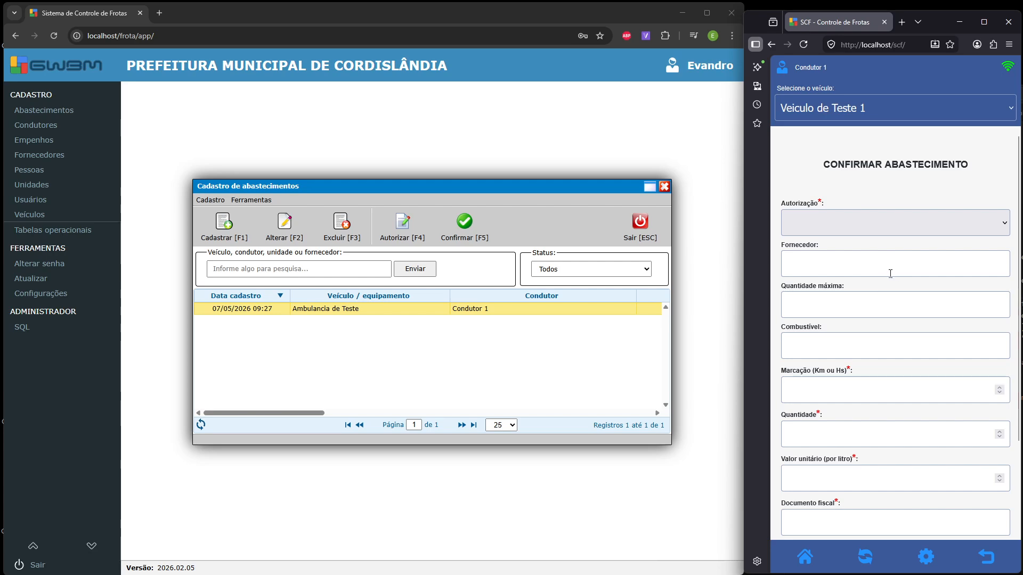
- Send a refuel of odometer 2000, 35 litres at 6, document 1111; dismiss the missing-authorization warning
{"action": "left_click", "coordinate": [841, 390]}
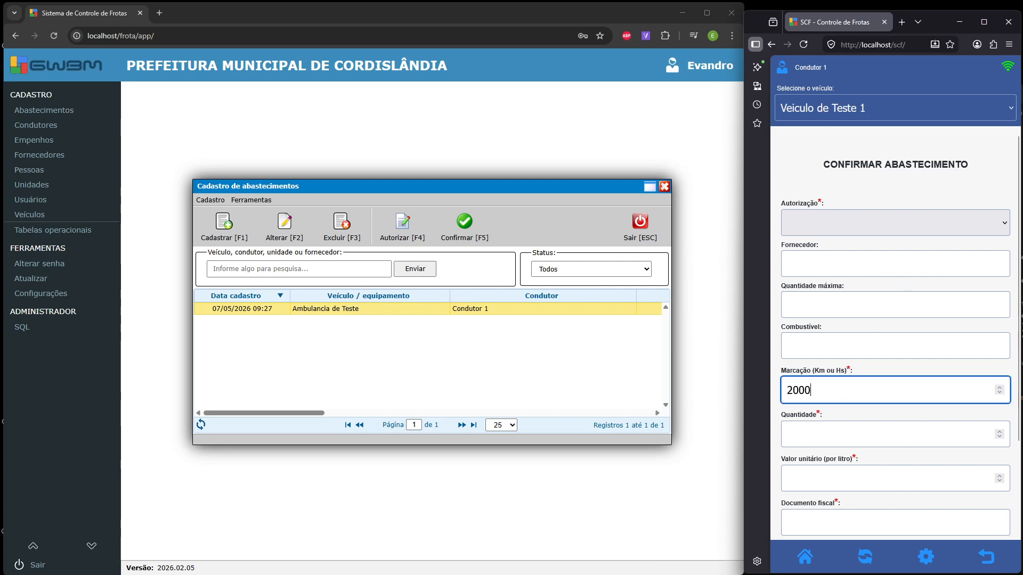
{"action": "left_click", "coordinate": [852, 434]}
{"action": "type", "text": "35"}
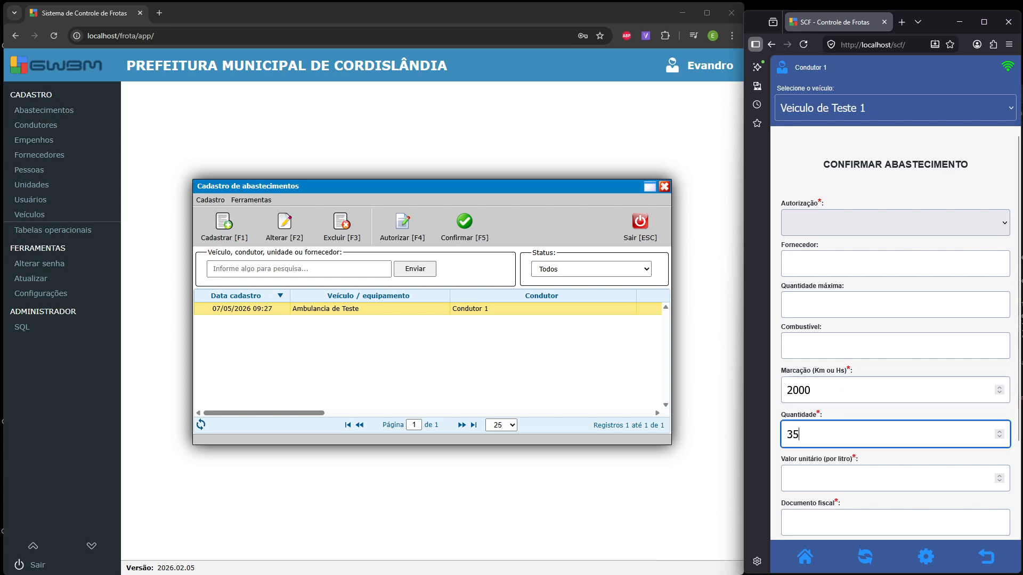
{"action": "left_click", "coordinate": [853, 486]}
{"action": "type", "text": "6"}
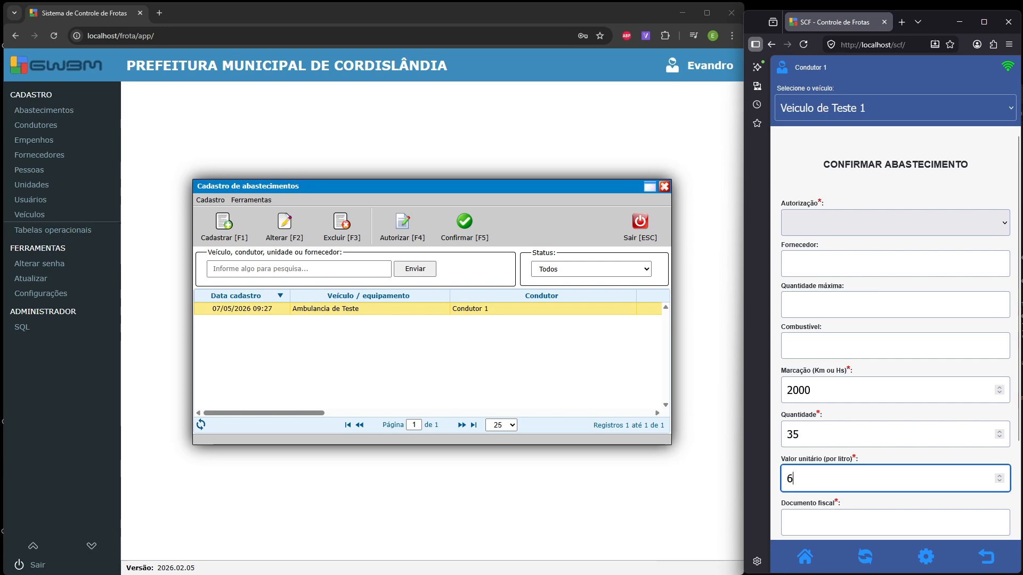
{"action": "left_click", "coordinate": [828, 526]}
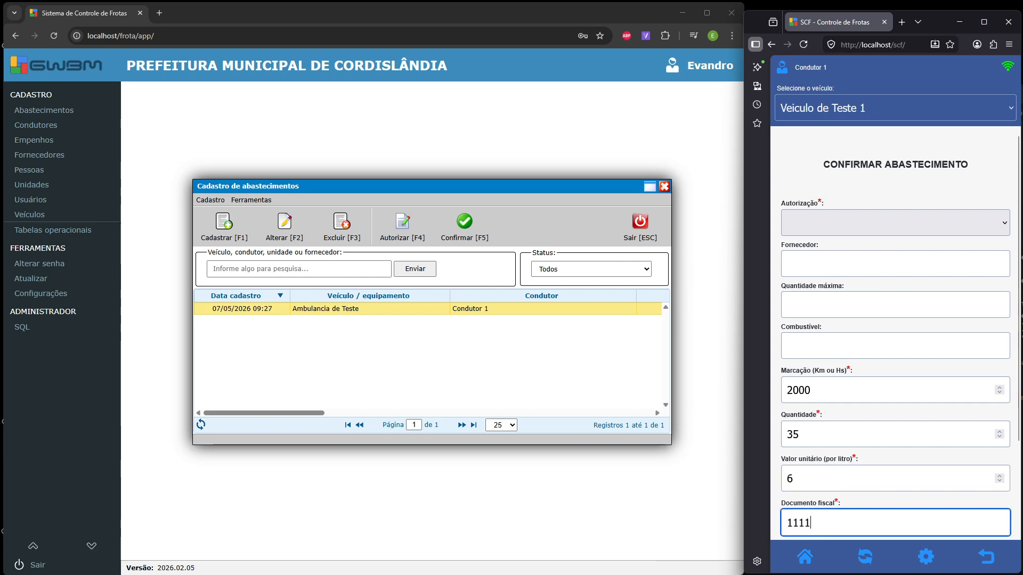
{"action": "scroll", "coordinate": [892, 413], "scroll_direction": "down", "scroll_amount": 2}
{"action": "left_click", "coordinate": [890, 474]}
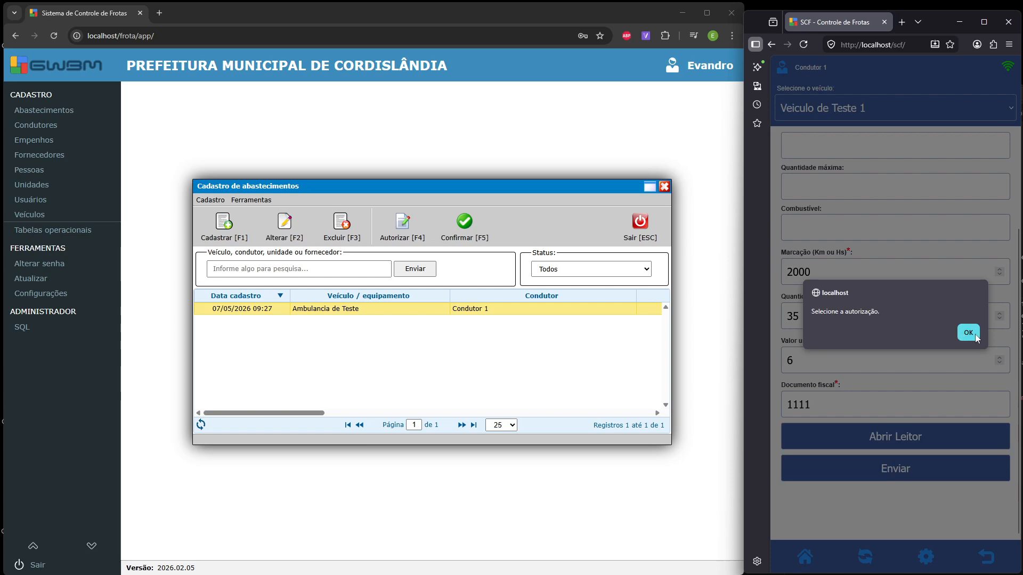
{"action": "left_click", "coordinate": [974, 336]}
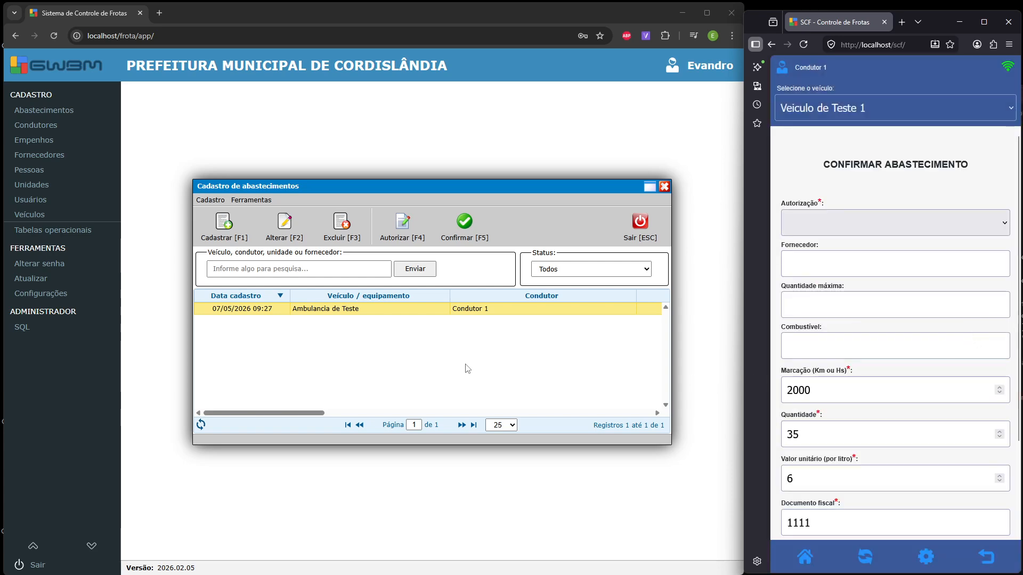
- Inspect Veiculo de Teste 1 in the vehicle register without changes, then return the driver app home
{"action": "left_click", "coordinate": [42, 218]}
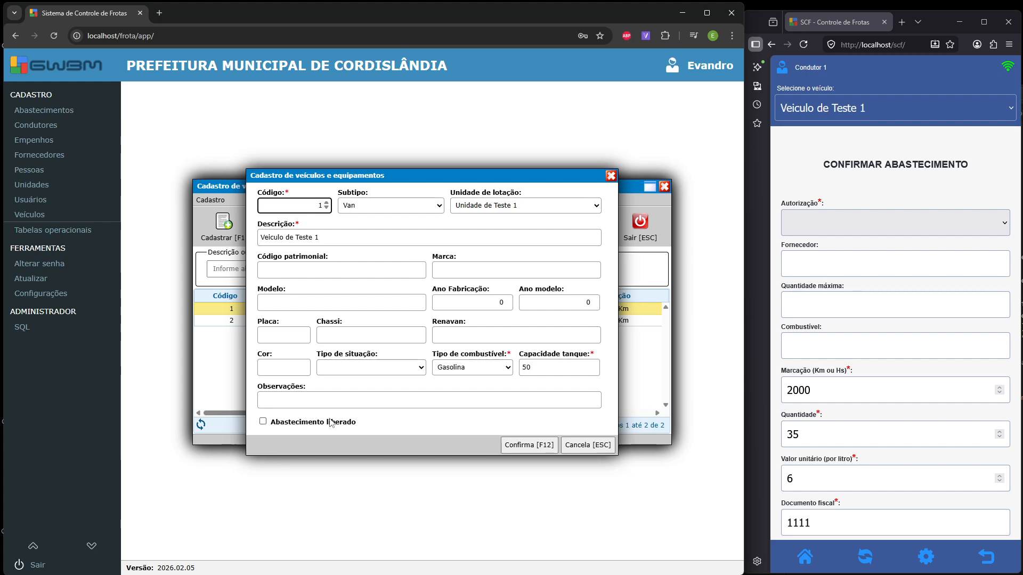
{"action": "left_click", "coordinate": [588, 444]}
{"action": "left_click", "coordinate": [640, 226]}
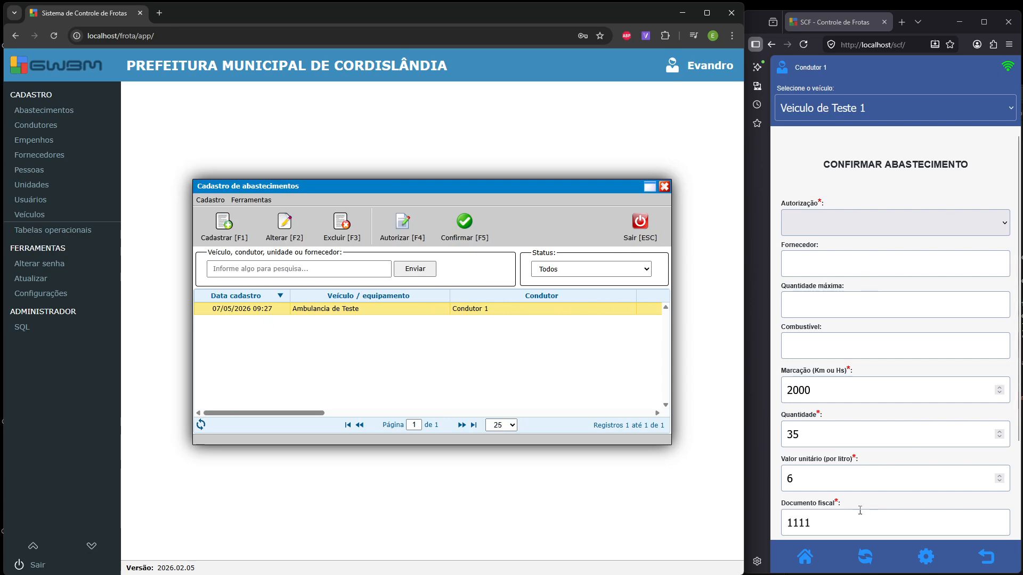
{"action": "left_click", "coordinate": [805, 557]}
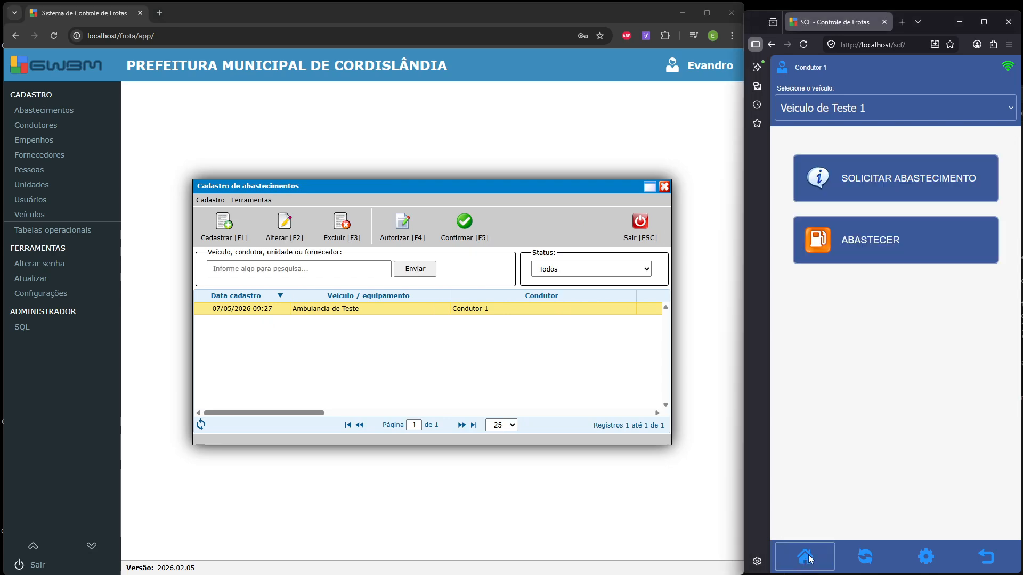
- Request a 40-litre refuel for Veiculo de Teste 1, then open its refuel confirmation form
{"action": "left_click", "coordinate": [877, 186]}
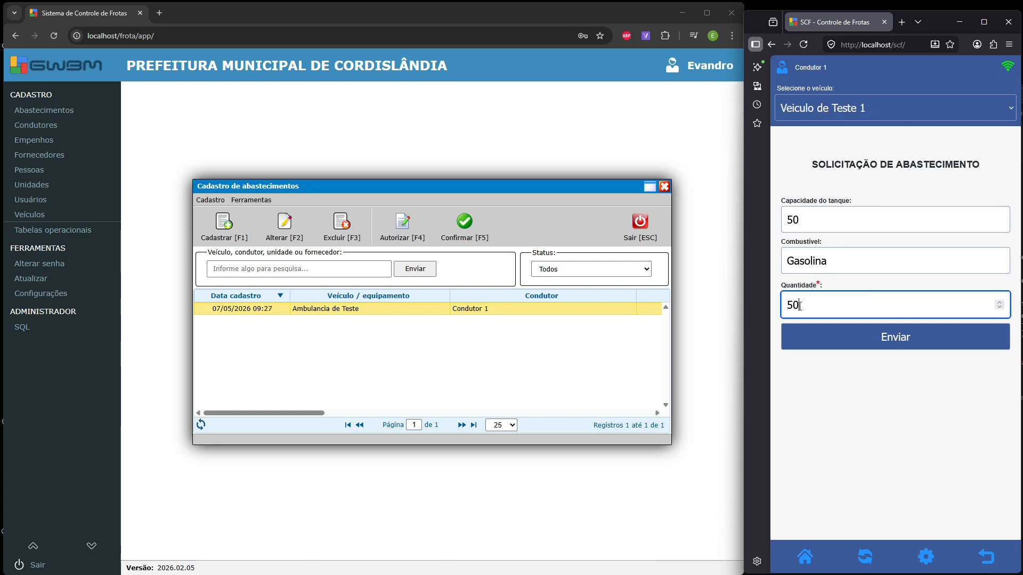
{"action": "key", "text": "ctrl+a"}
{"action": "key", "text": "BackSpace"}
{"action": "left_click", "coordinate": [887, 341]}
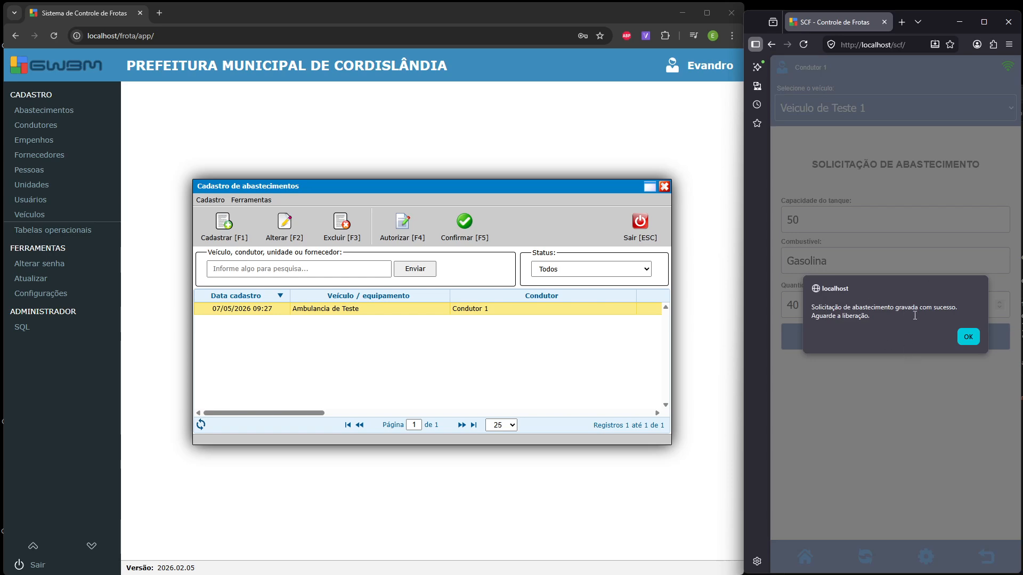
{"action": "left_click", "coordinate": [968, 336]}
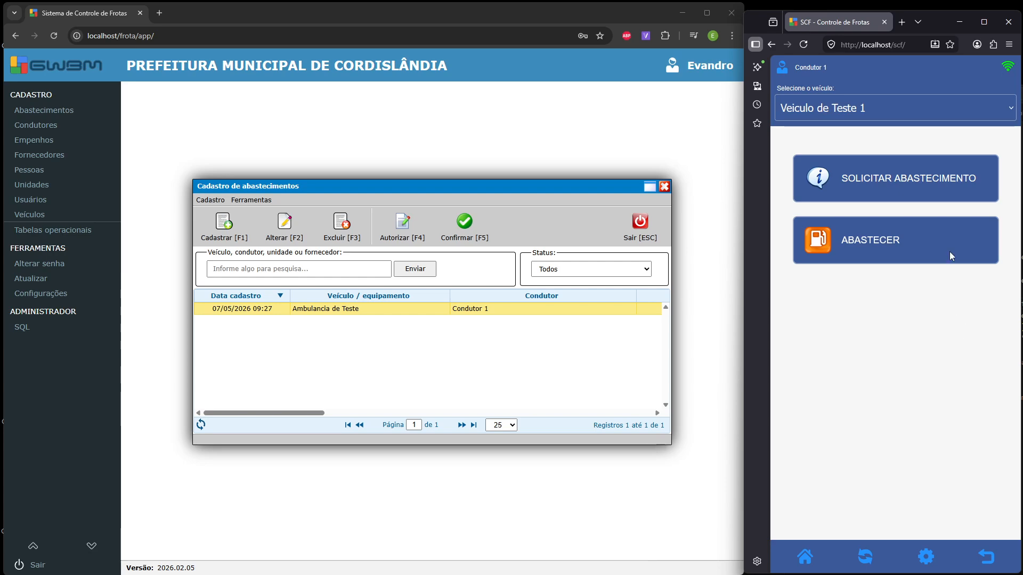
{"action": "left_click", "coordinate": [867, 242]}
- Return the driver app home, then refresh the register and select the new Veiculo de Teste 1 request
{"action": "left_click", "coordinate": [881, 222]}
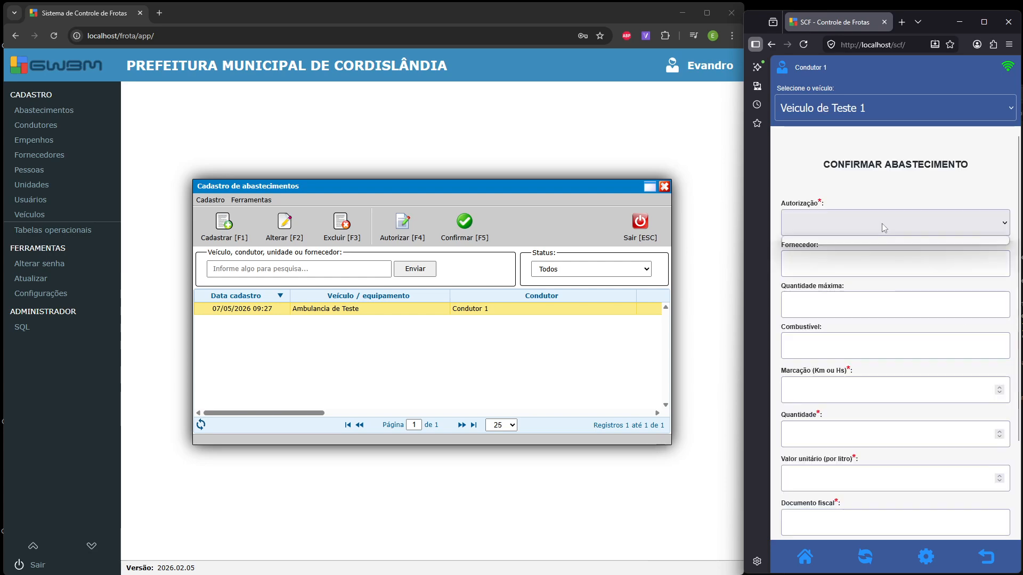
{"action": "left_click", "coordinate": [881, 223]}
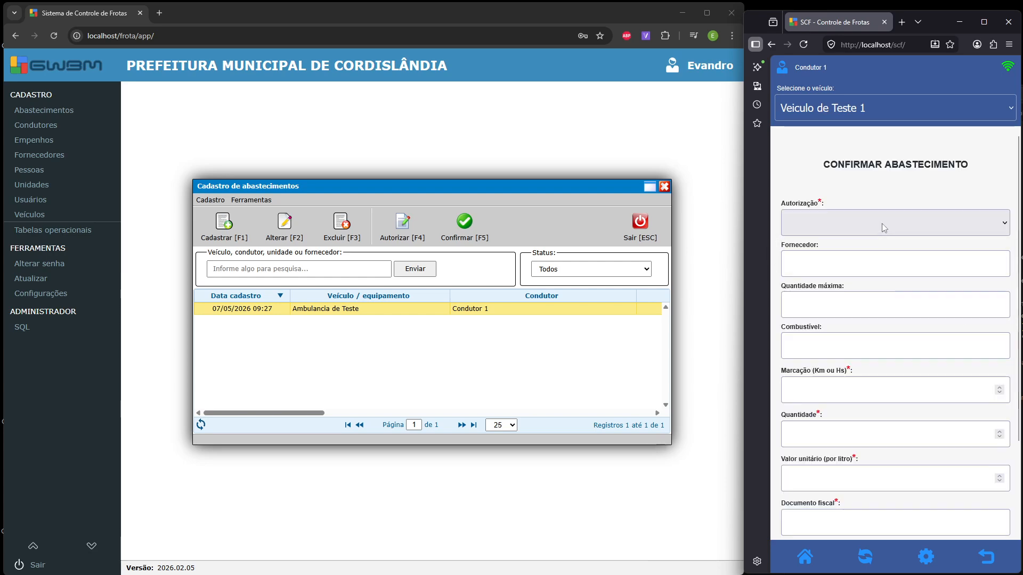
{"action": "left_click", "coordinate": [814, 561]}
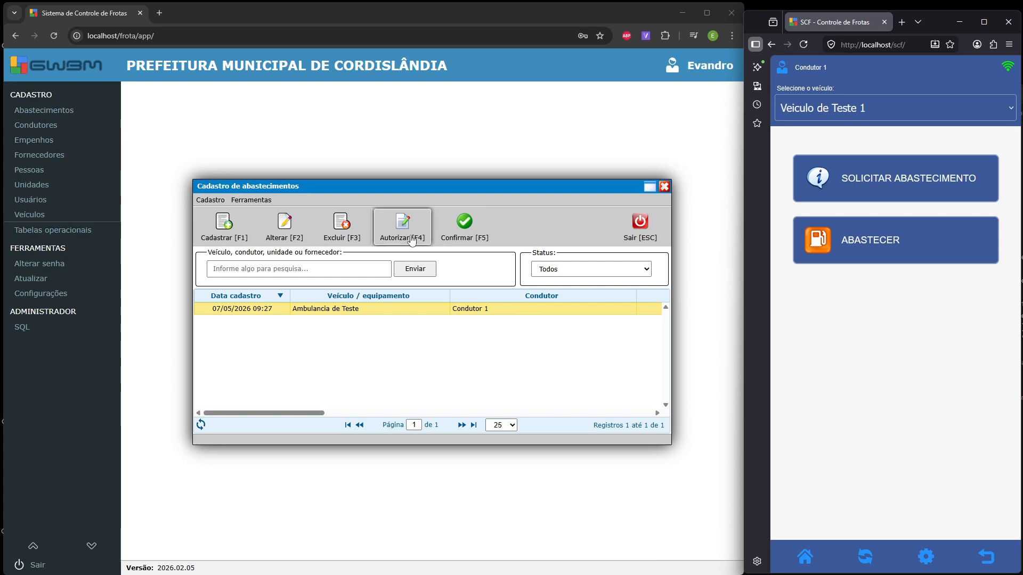
{"action": "left_click", "coordinate": [200, 426]}
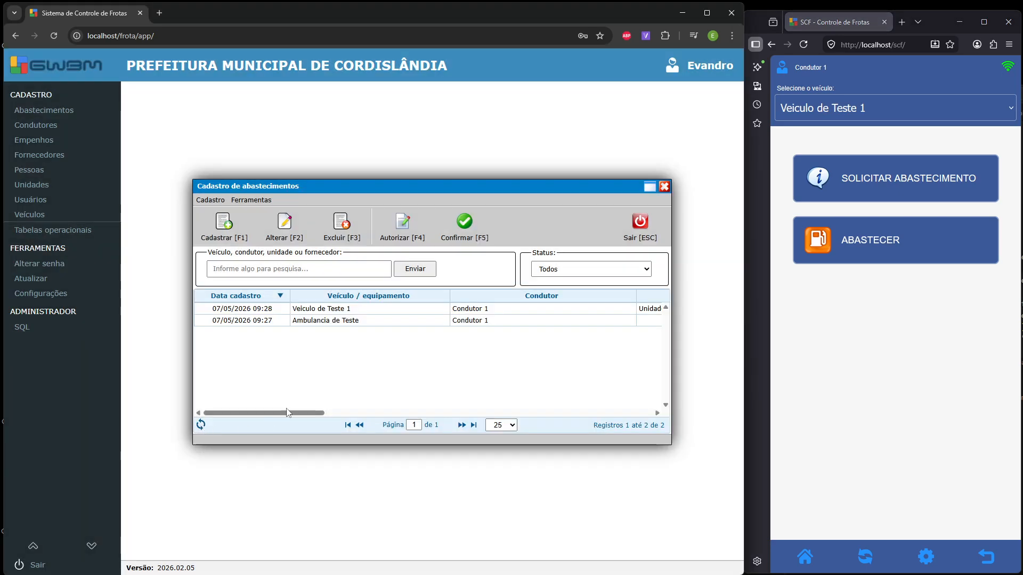
{"action": "left_click", "coordinate": [333, 311]}
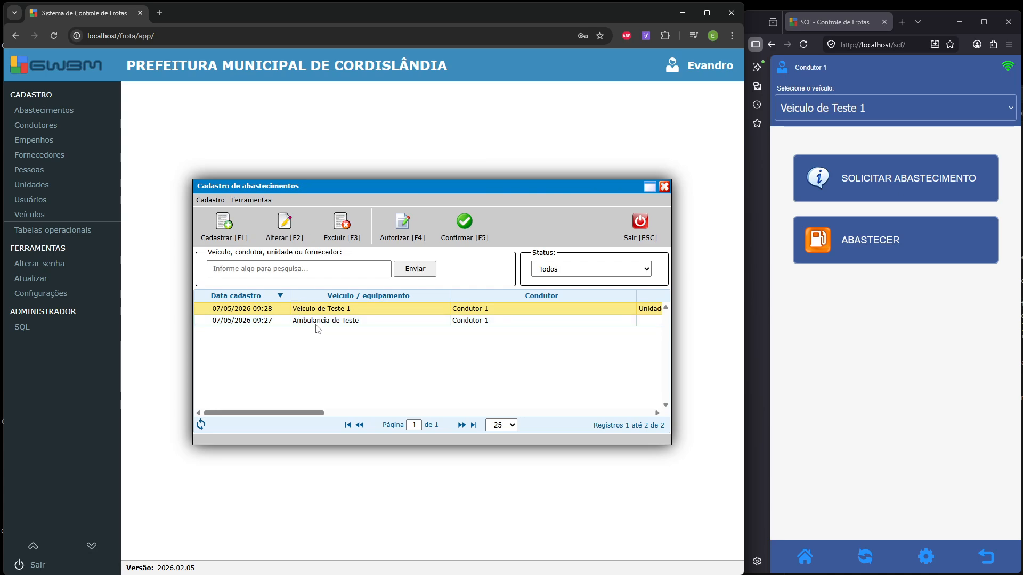
- Enlarge the refuel register and scroll right to show the Solicitado and Executado statuses
{"action": "left_click", "coordinate": [649, 190]}
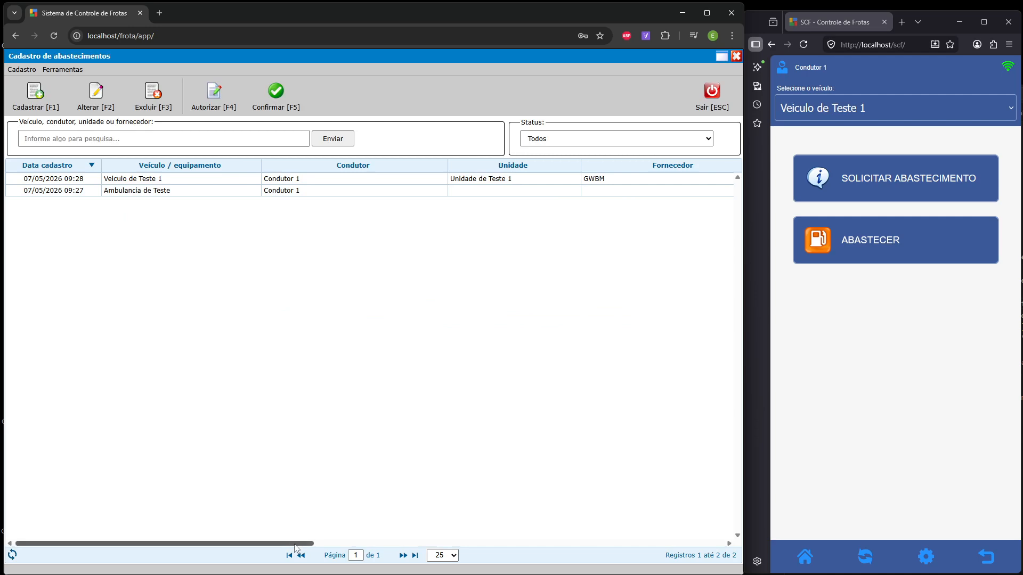
{"action": "left_click_drag", "start_coordinate": [293, 543], "coordinate": [618, 571]}
{"action": "left_click", "coordinate": [686, 193]}
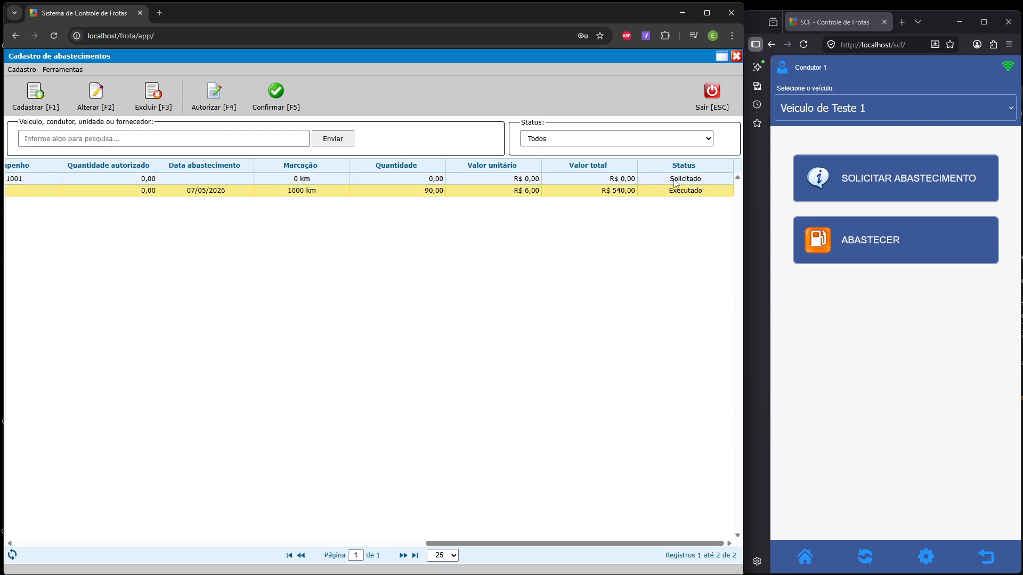
{"action": "left_click_drag", "start_coordinate": [528, 543], "coordinate": [590, 550]}
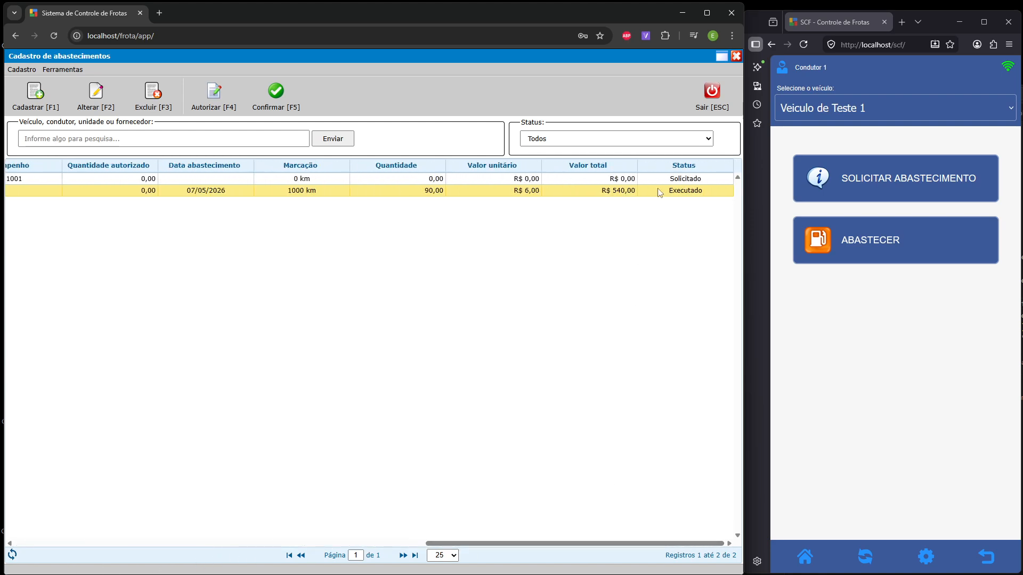
- Filter the refuel records by status Solicitado, then by Executado, selecting each matching record
{"action": "left_click", "coordinate": [674, 180]}
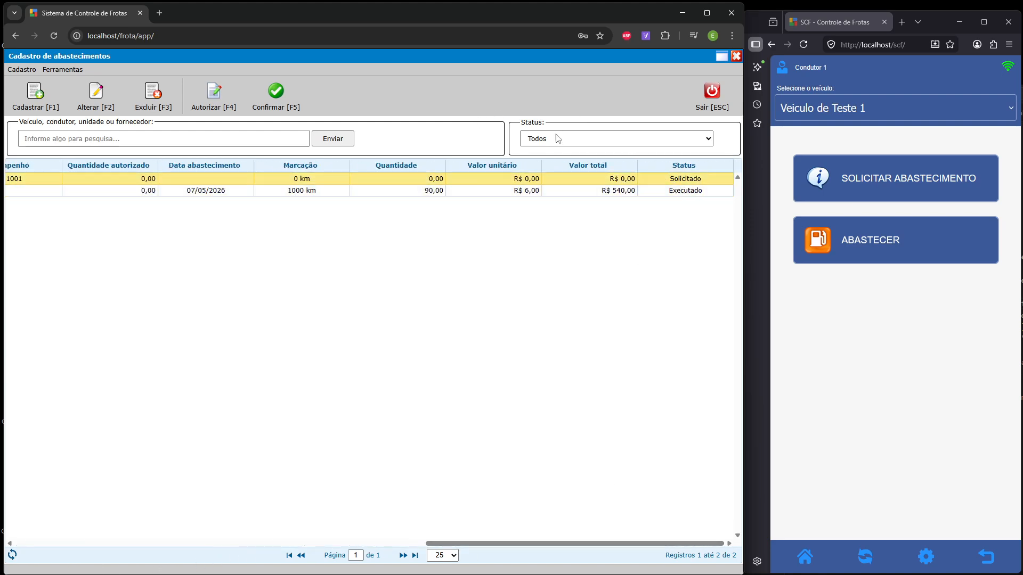
{"action": "left_click", "coordinate": [538, 133]}
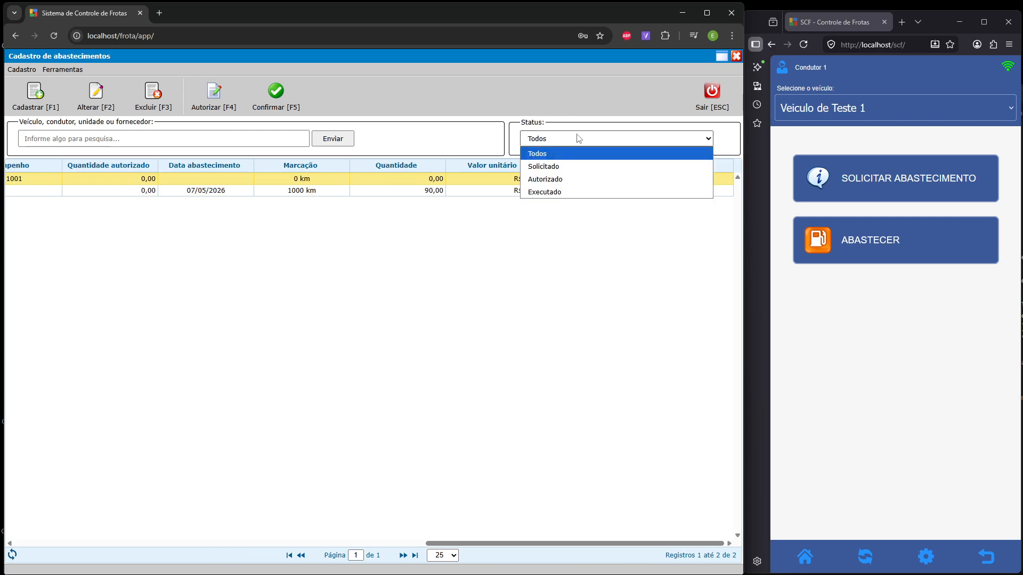
{"action": "left_click", "coordinate": [573, 166]}
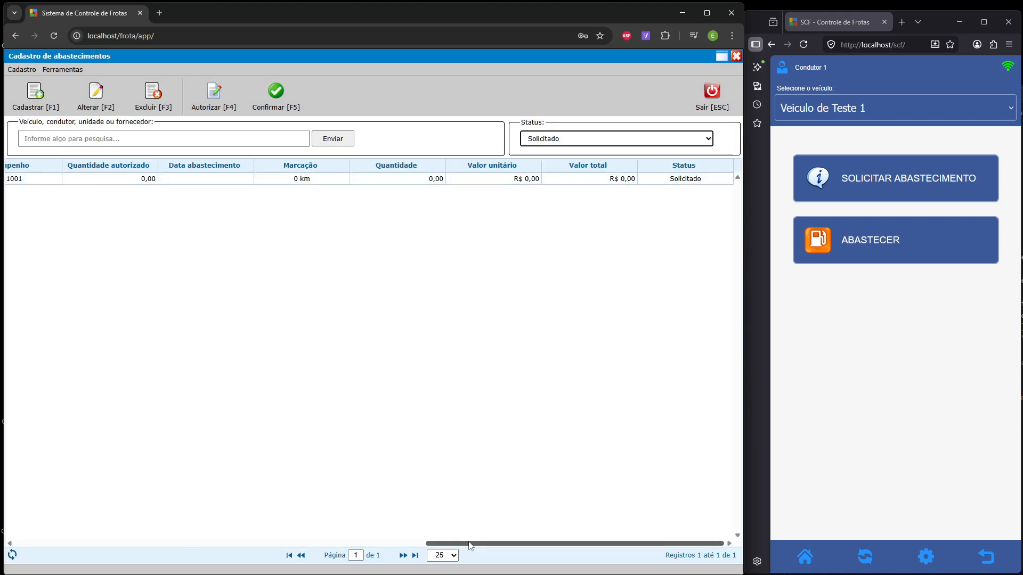
{"action": "left_click_drag", "start_coordinate": [470, 544], "coordinate": [24, 556]}
{"action": "left_click", "coordinate": [167, 180]}
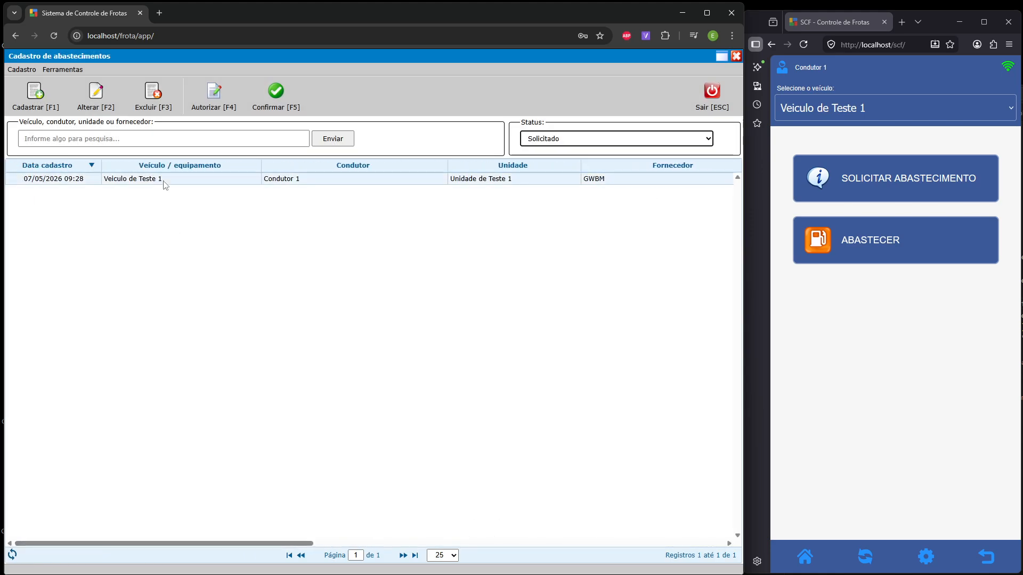
{"action": "left_click", "coordinate": [641, 141]}
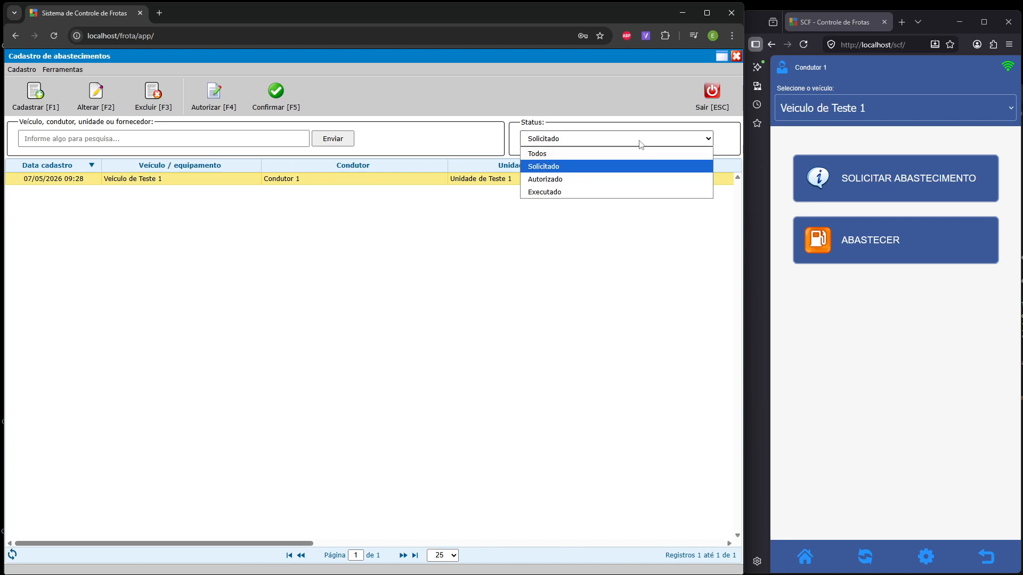
{"action": "left_click", "coordinate": [584, 197]}
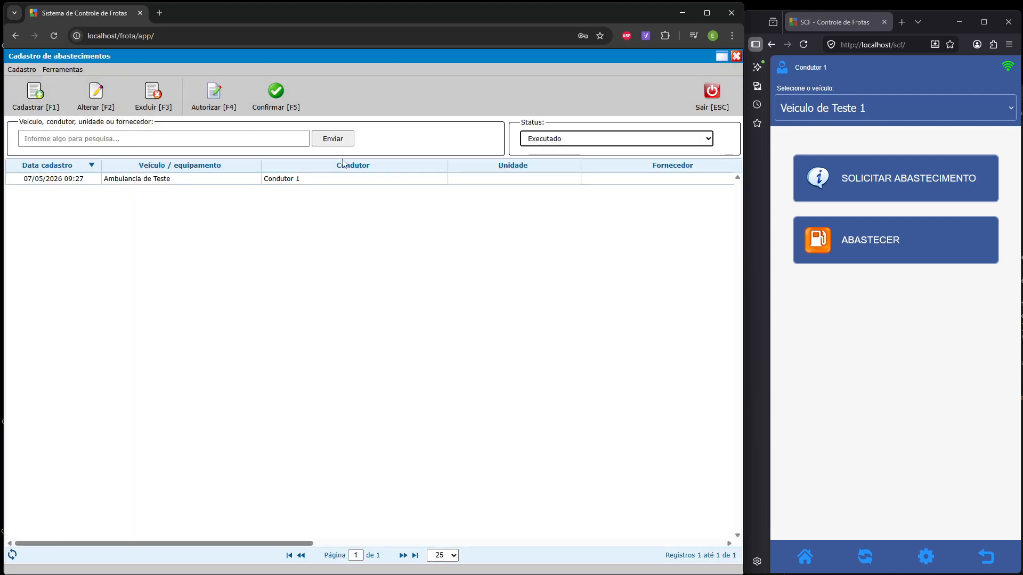
{"action": "left_click", "coordinate": [182, 180]}
- Filter by Autorizado to confirm none exist, then return to Todos and select Veiculo de Teste 1
{"action": "left_click", "coordinate": [621, 140]}
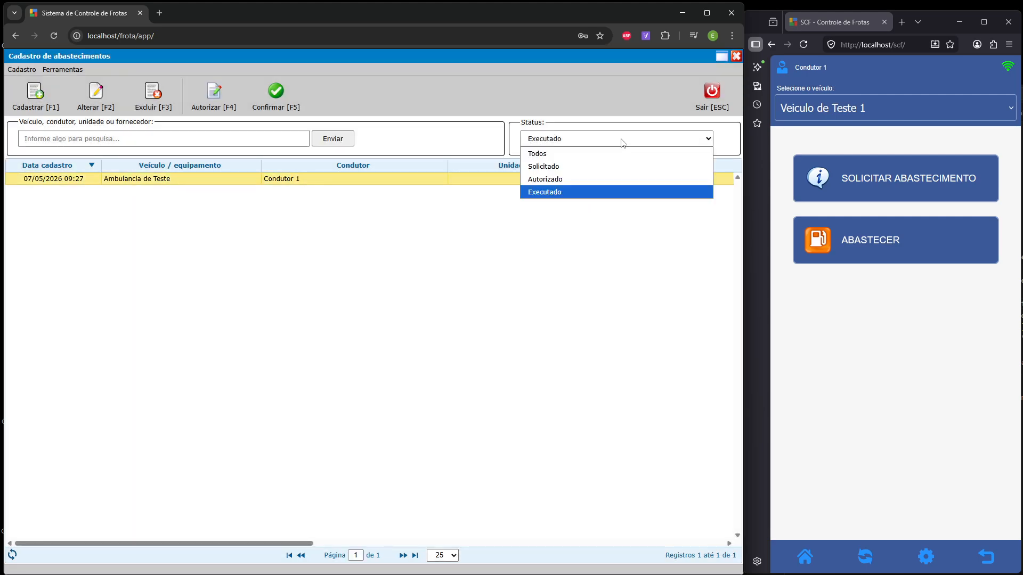
{"action": "left_click", "coordinate": [582, 180]}
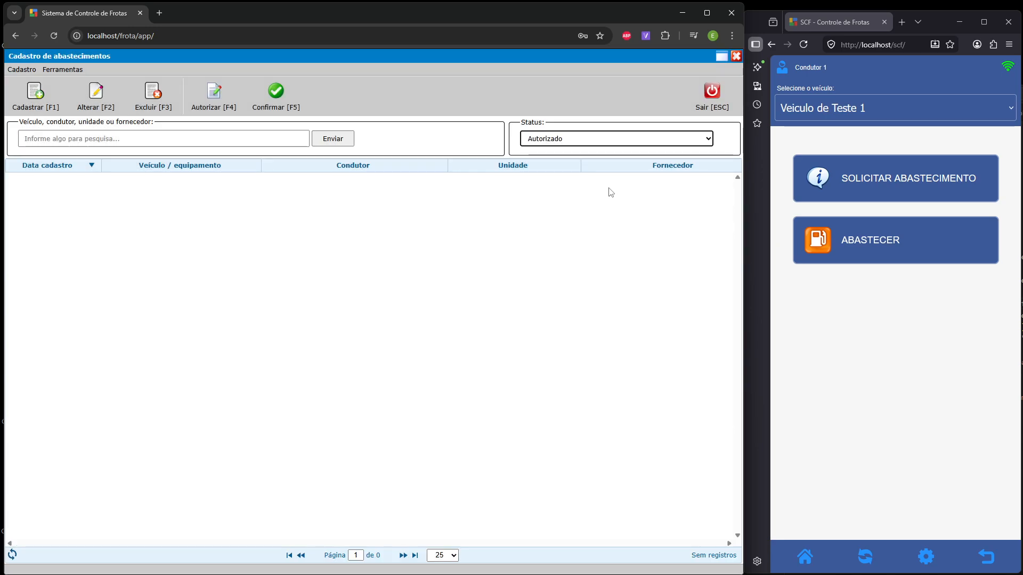
{"action": "left_click", "coordinate": [604, 140]}
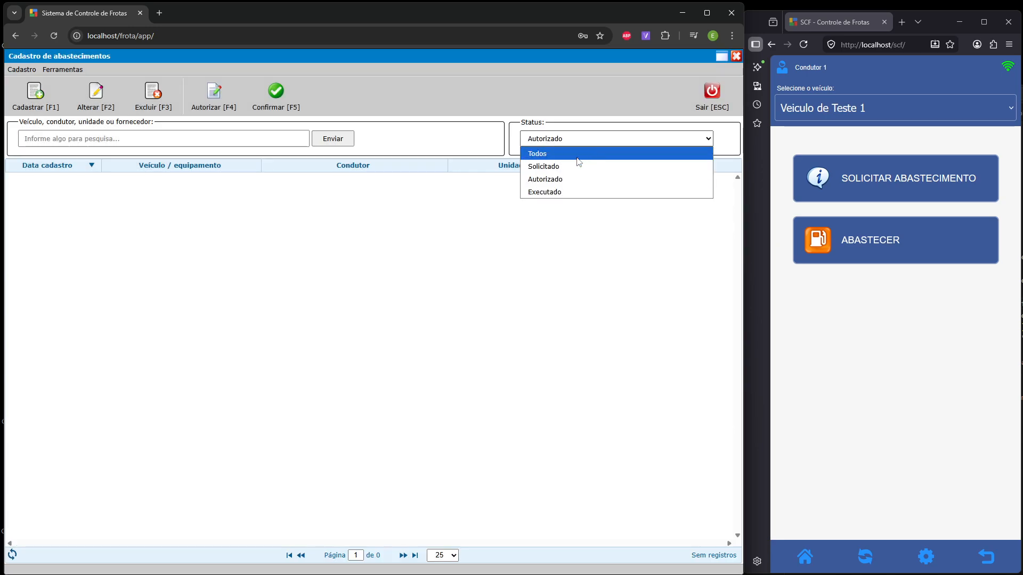
{"action": "left_click", "coordinate": [578, 156]}
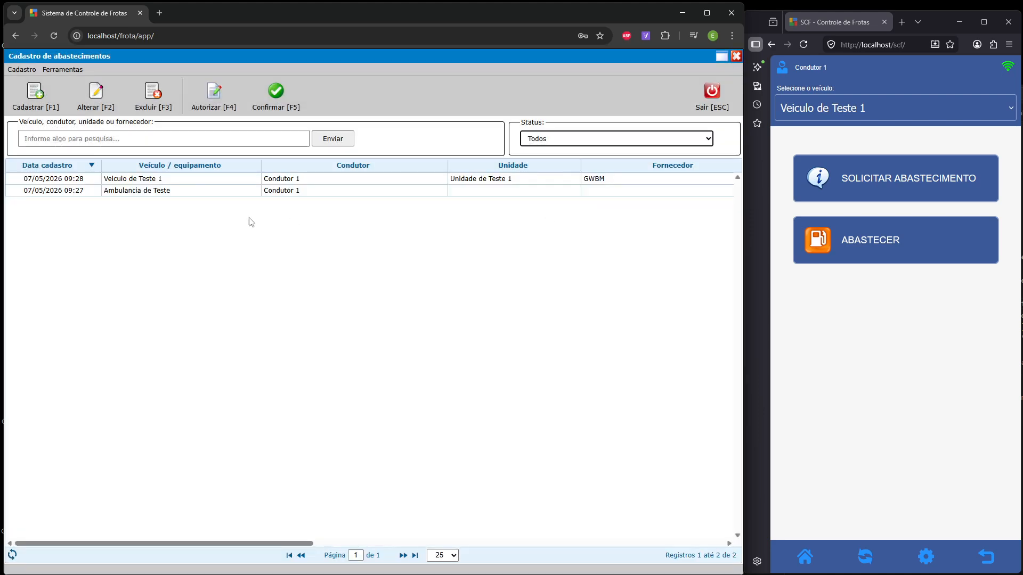
{"action": "left_click", "coordinate": [223, 180]}
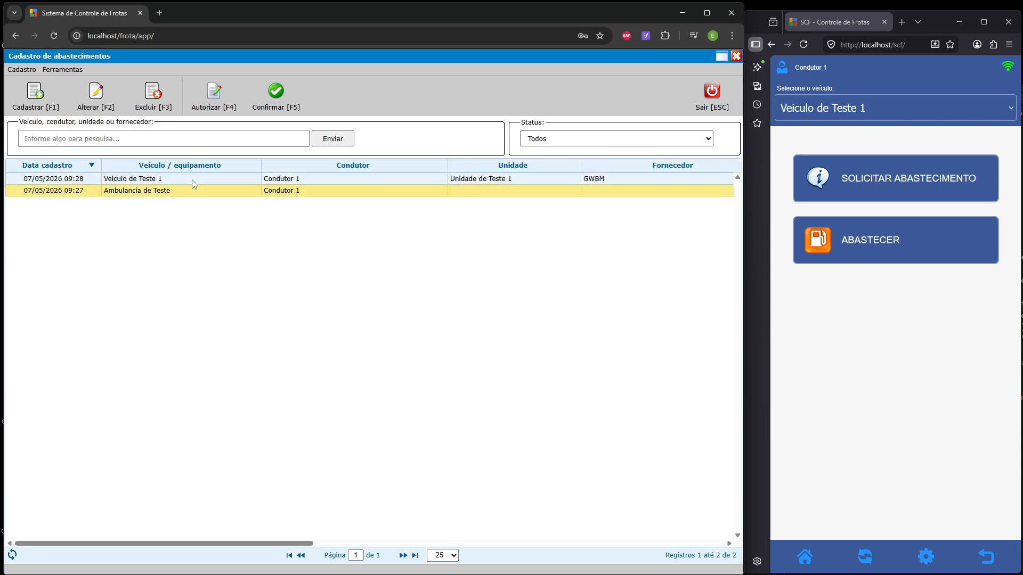
- Start authorizing the Veiculo de Teste 1 request and set the authorized quantity to 30
{"action": "left_click", "coordinate": [205, 94]}
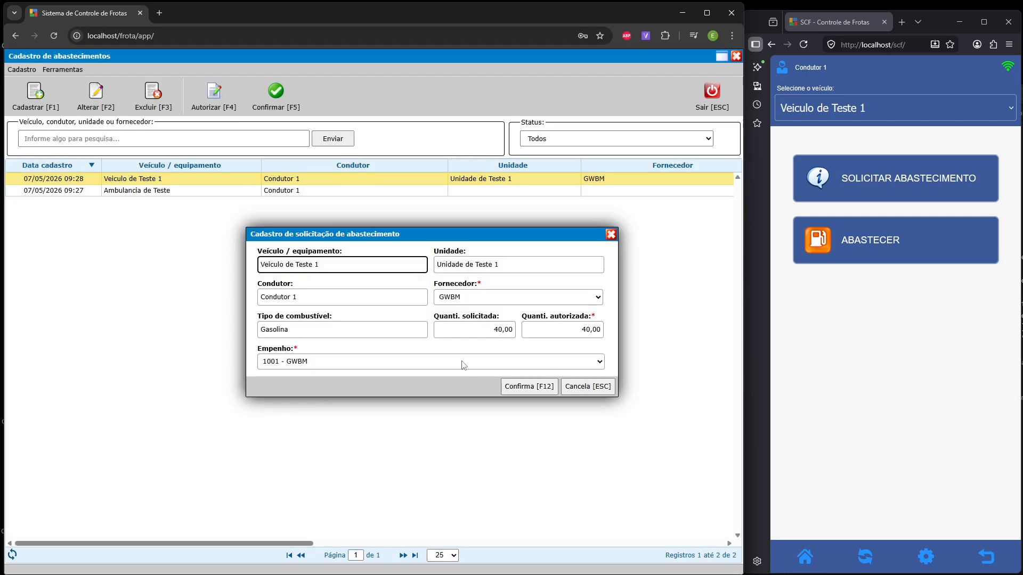
{"action": "left_click", "coordinate": [321, 365]}
{"action": "left_click", "coordinate": [326, 364]}
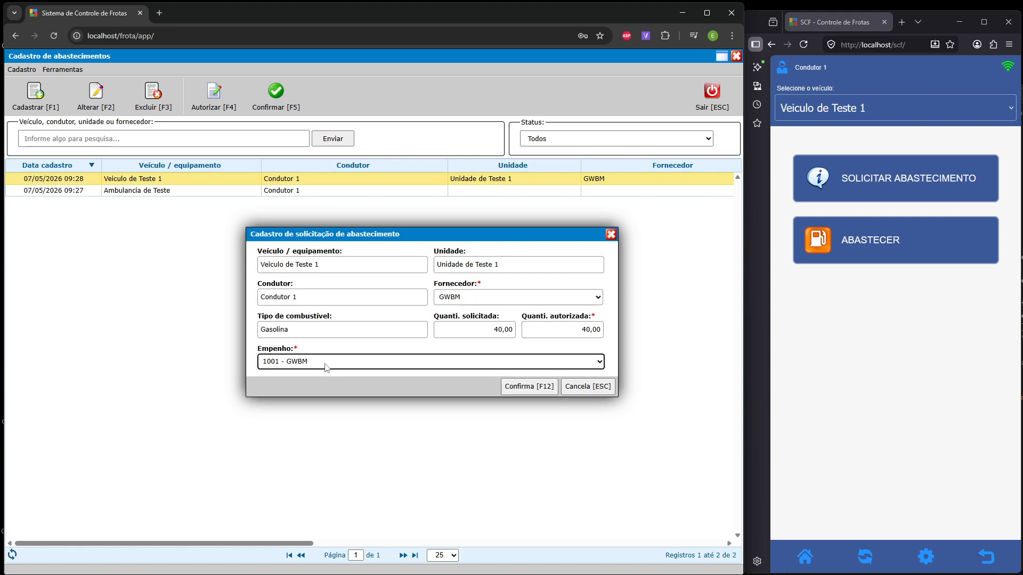
{"action": "left_click", "coordinate": [468, 329]}
{"action": "left_click", "coordinate": [581, 332]}
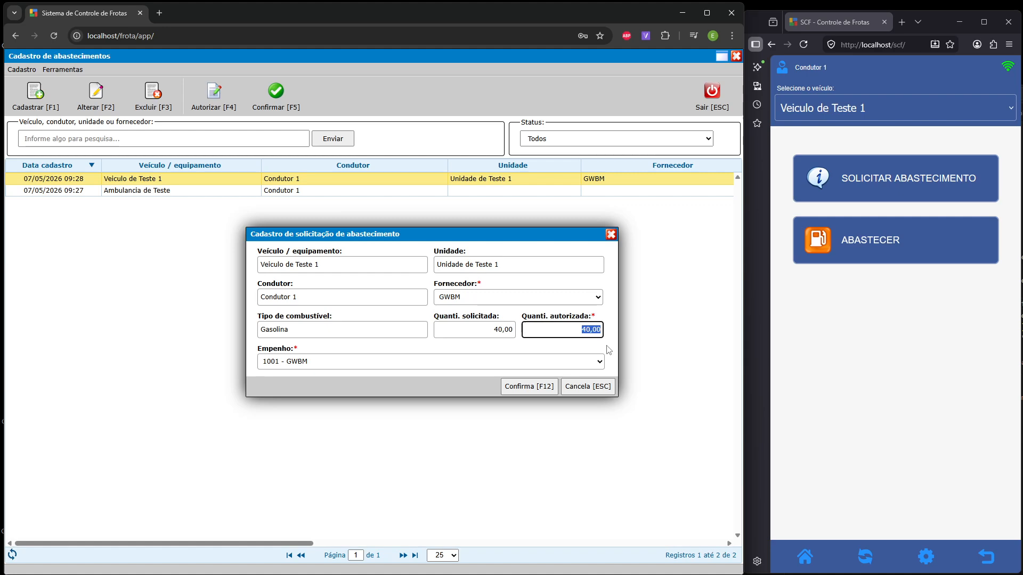
{"action": "type", "text": "3"}
{"action": "key", "text": "BackSpace"}
{"action": "key", "text": "BackSpace"}
{"action": "key", "text": "BackSpace"}
{"action": "key", "text": "BackSpace"}
{"action": "key", "text": "BackSpace"}
{"action": "key", "text": "BackSpace"}
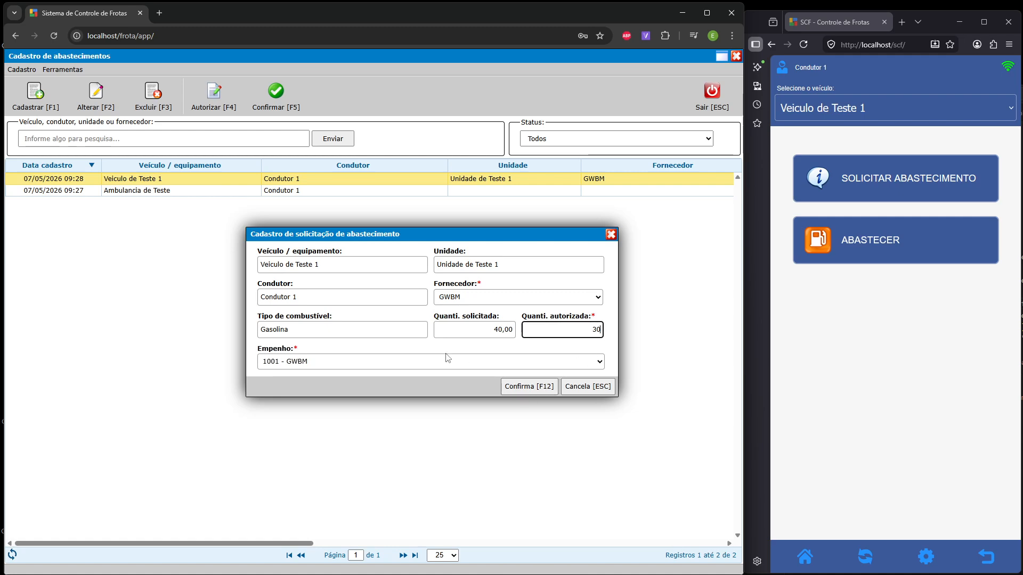
- Choose empenho 1001 - GWBM after the missing-empenho error and confirm the authorization
{"action": "left_click", "coordinate": [468, 367]}
{"action": "left_click", "coordinate": [399, 374]}
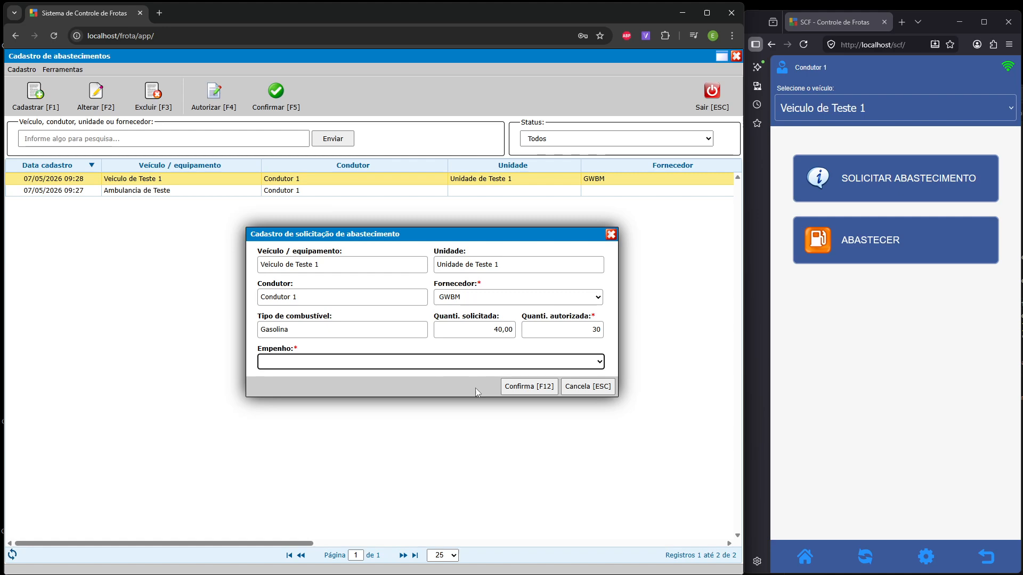
{"action": "left_click", "coordinate": [537, 388]}
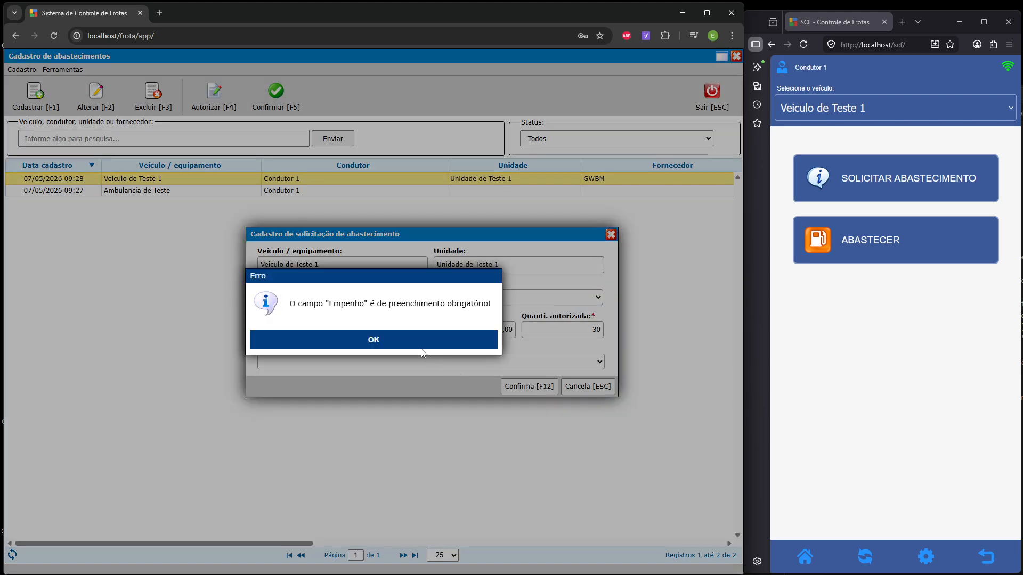
{"action": "left_click", "coordinate": [422, 346]}
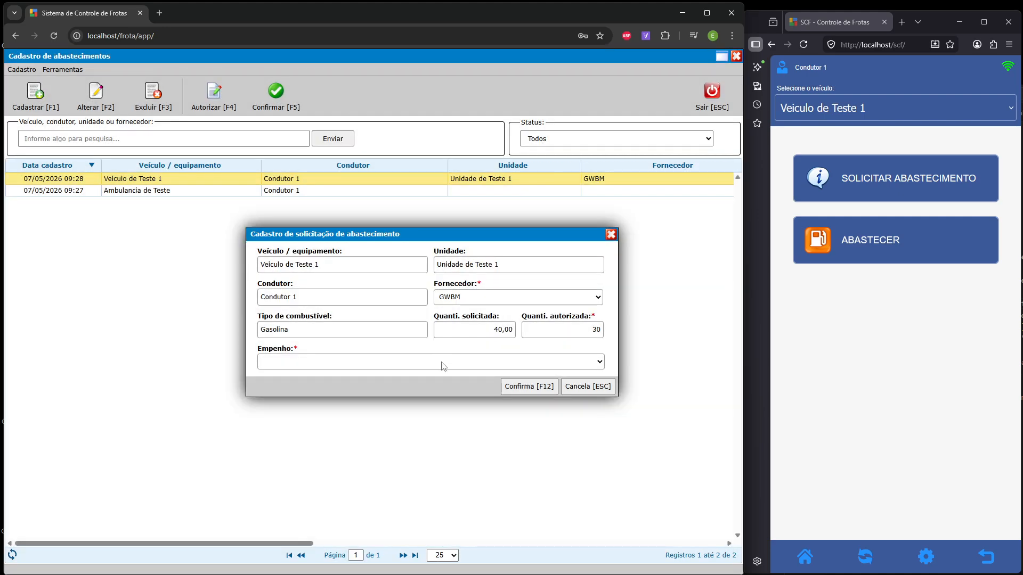
{"action": "left_click", "coordinate": [443, 363]}
{"action": "left_click", "coordinate": [397, 385]}
{"action": "left_click", "coordinate": [536, 389]}
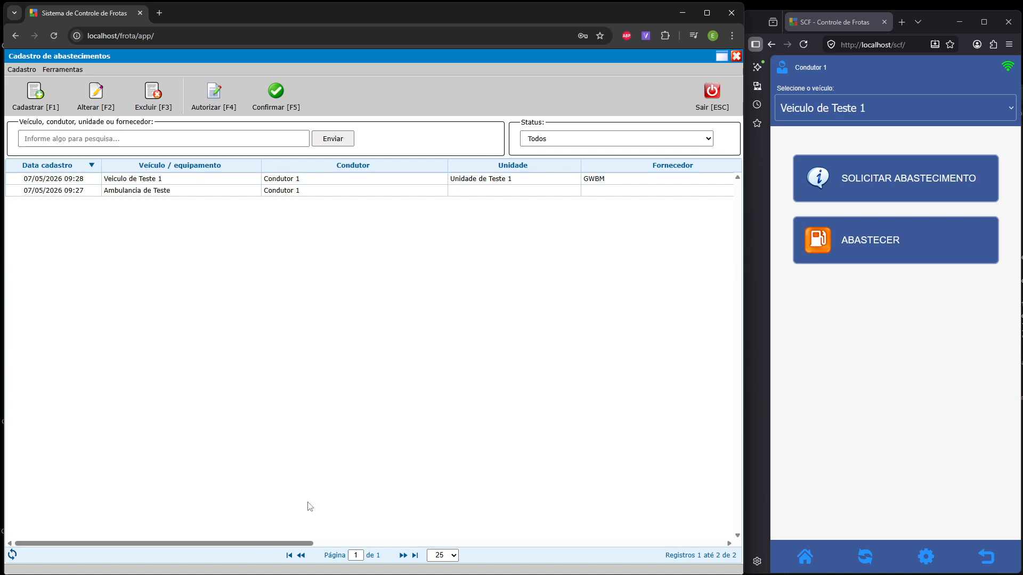
- Refresh the driver app and reopen ABASTECER so the GWBM 30.00 Lts Gasolina authorization loads
{"action": "mouse_move", "coordinate": [277, 544]}
{"action": "left_mouse_down"}
{"action": "mouse_move", "coordinate": [696, 567]}
{"action": "mouse_move", "coordinate": [334, 568]}
{"action": "mouse_move", "coordinate": [262, 553]}
{"action": "left_mouse_up"}
{"action": "left_click", "coordinate": [869, 364]}
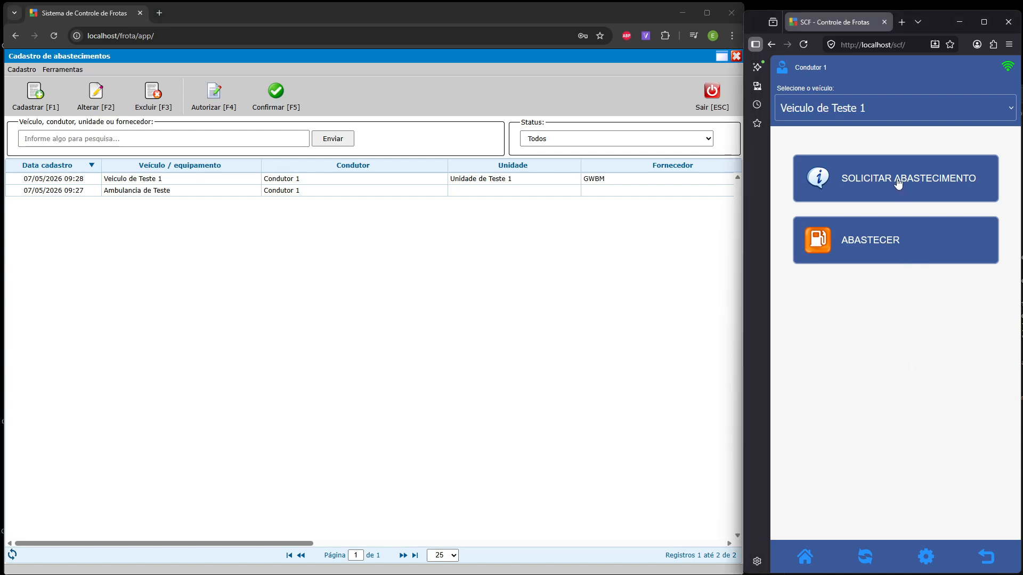
{"action": "left_click", "coordinate": [886, 250]}
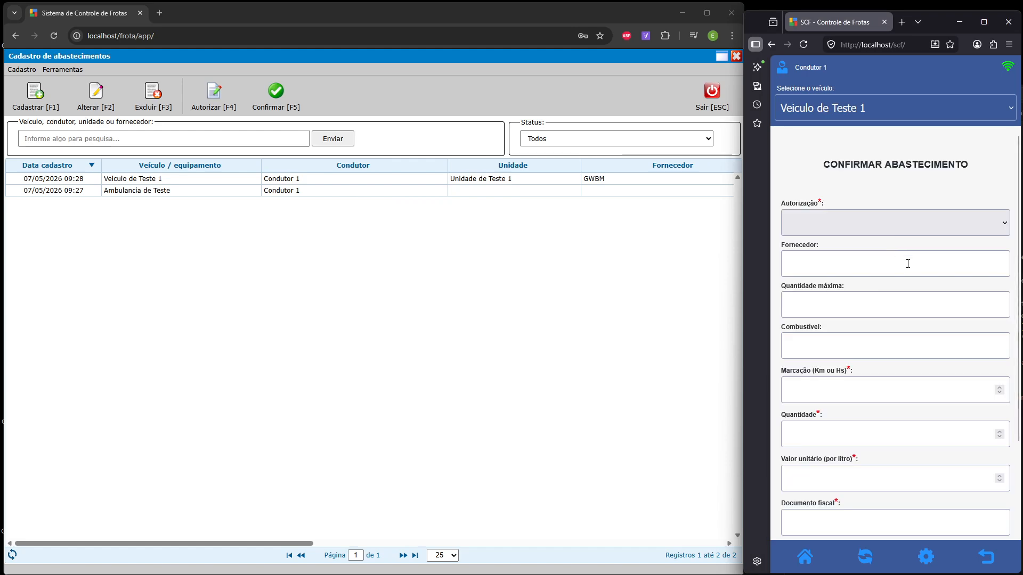
{"action": "left_click", "coordinate": [871, 216]}
{"action": "left_click", "coordinate": [881, 185]}
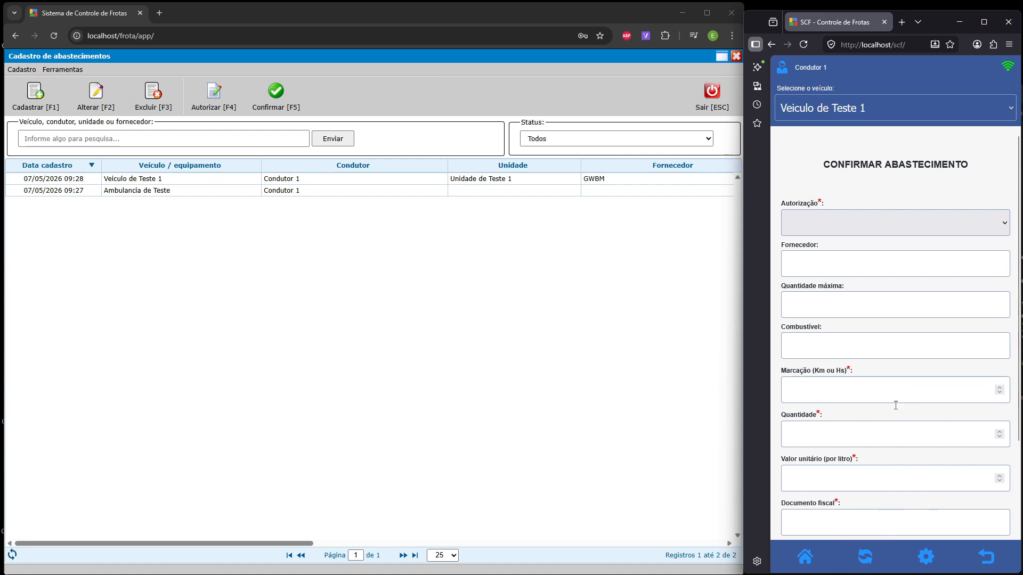
{"action": "left_click", "coordinate": [864, 556]}
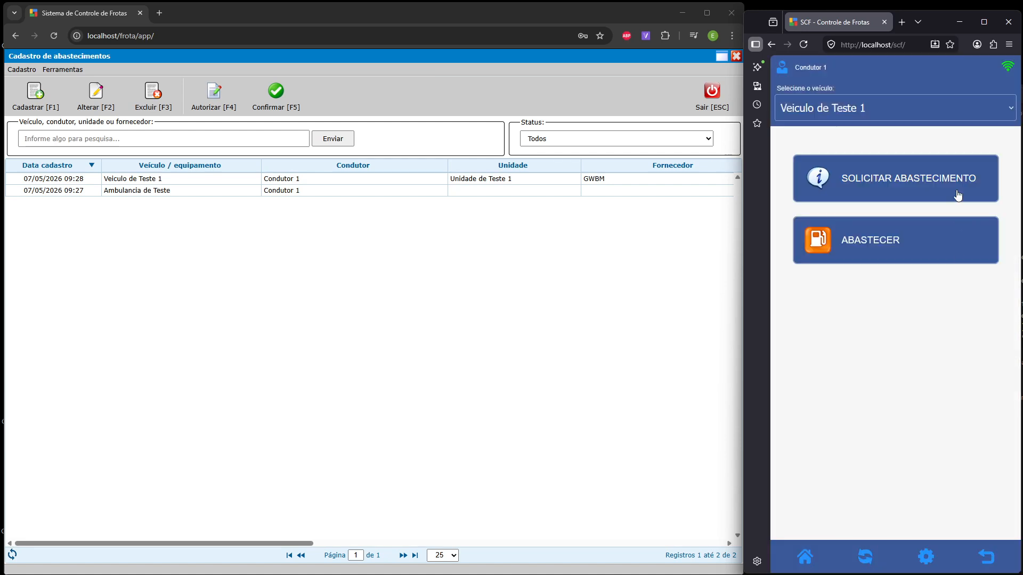
{"action": "left_click", "coordinate": [878, 250]}
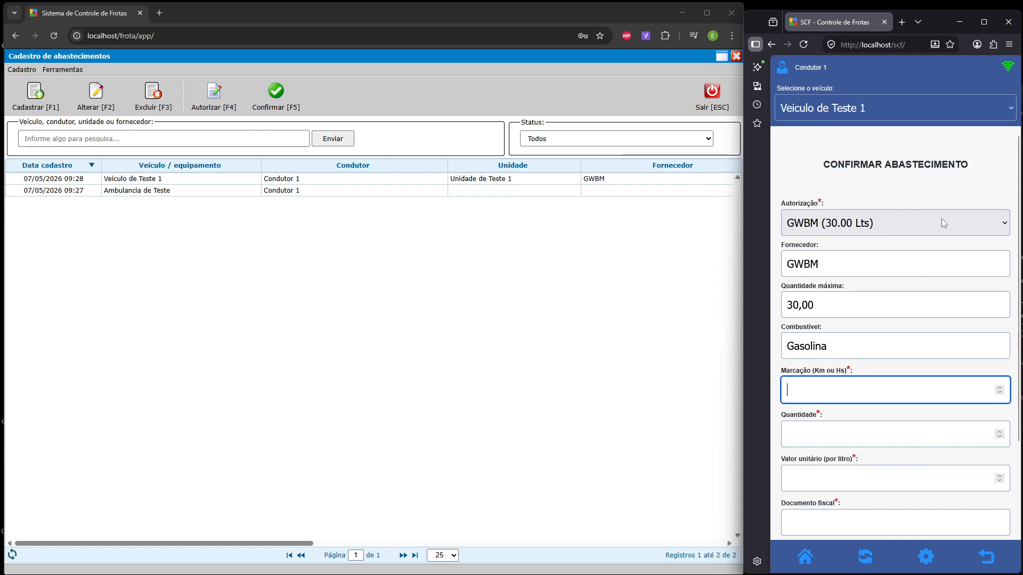
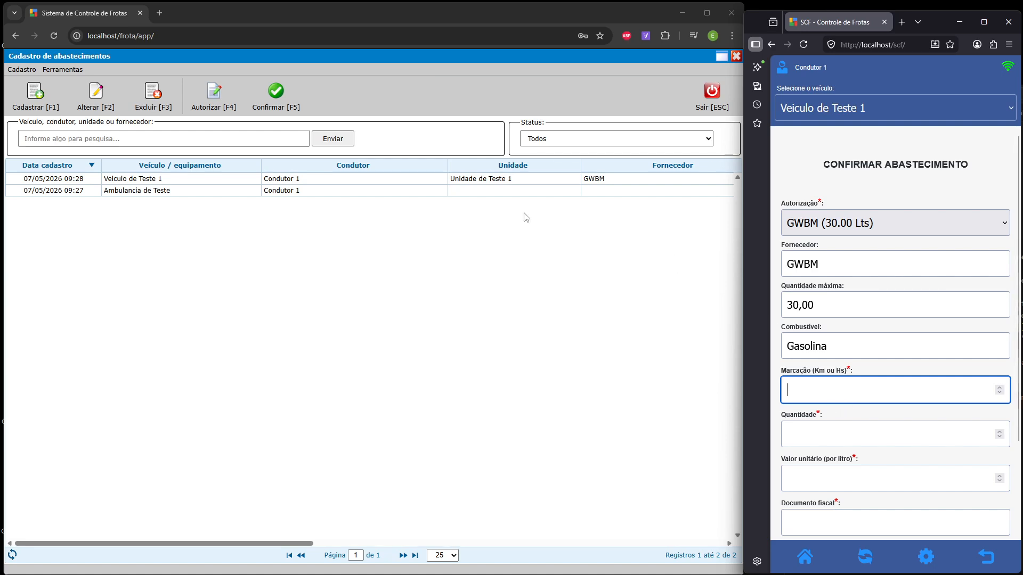
- Close the refuel records window and check the Veículos registry before closing it
{"action": "left_click", "coordinate": [712, 92]}
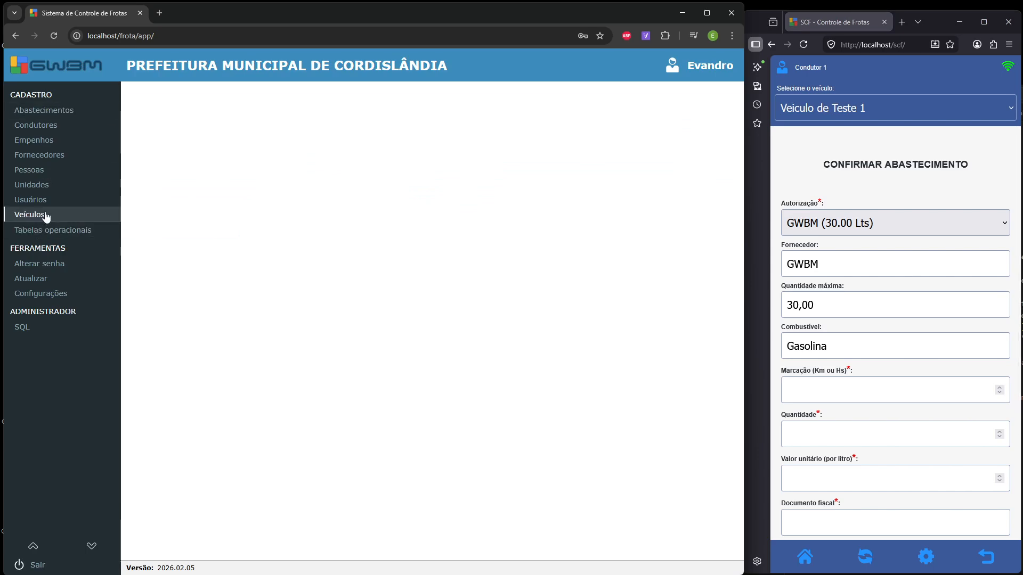
{"action": "left_click", "coordinate": [21, 214]}
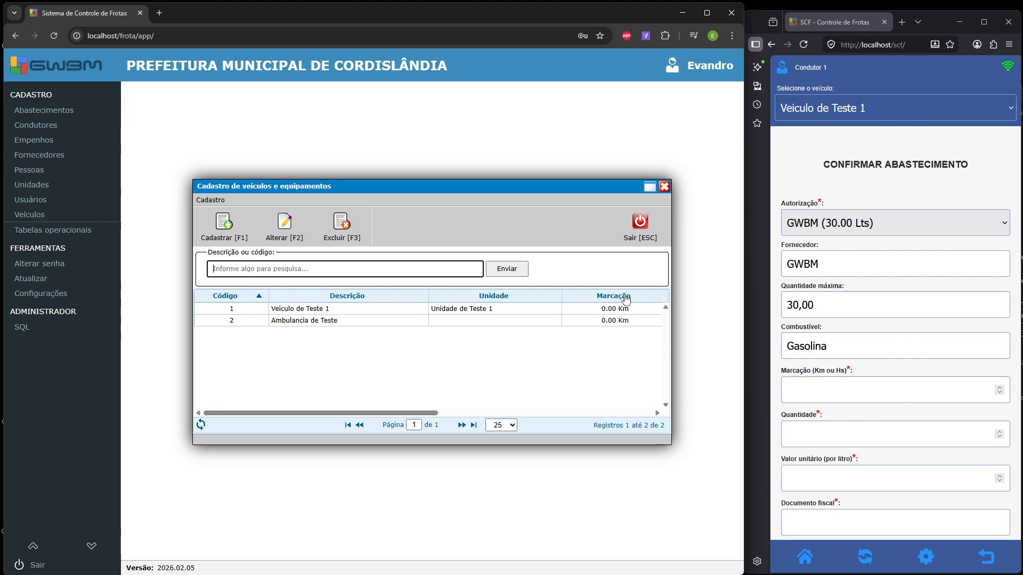
{"action": "mouse_move", "coordinate": [410, 414]}
{"action": "left_mouse_down"}
{"action": "mouse_move", "coordinate": [511, 413]}
{"action": "mouse_move", "coordinate": [409, 413]}
{"action": "left_mouse_up"}
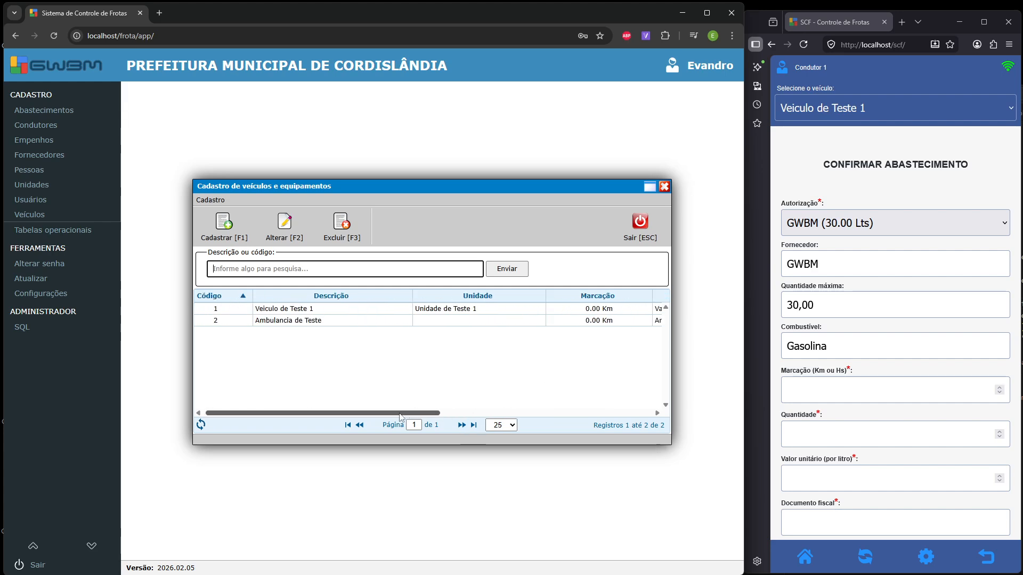
{"action": "left_click", "coordinate": [664, 186]}
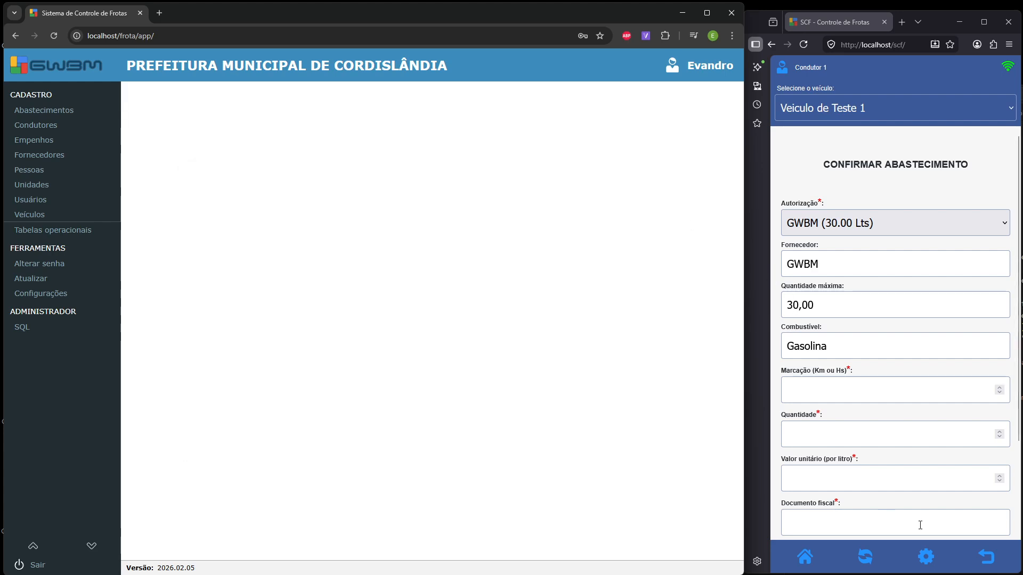
- Enter the odometer reading, 31 litres at 6 per litre and fiscal document 22222, then submit
{"action": "left_click", "coordinate": [847, 390]}
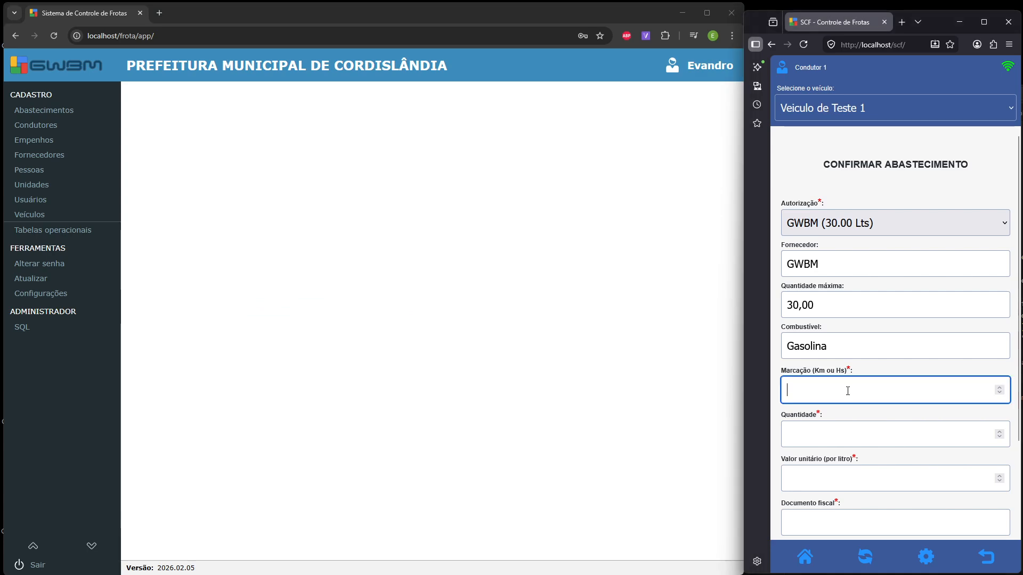
{"action": "type", "text": "2000"}
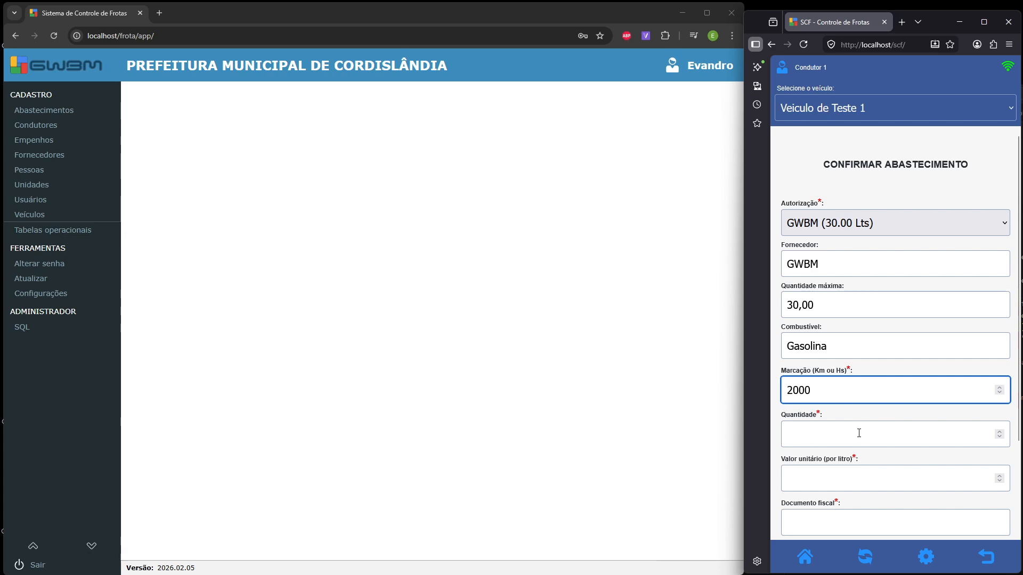
{"action": "left_click", "coordinate": [858, 439]}
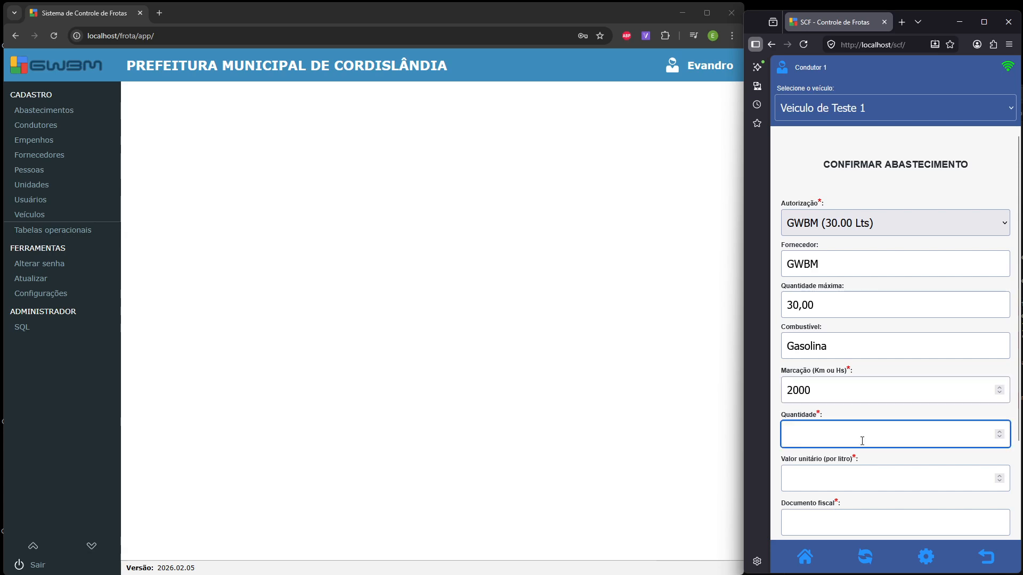
{"action": "type", "text": "31"}
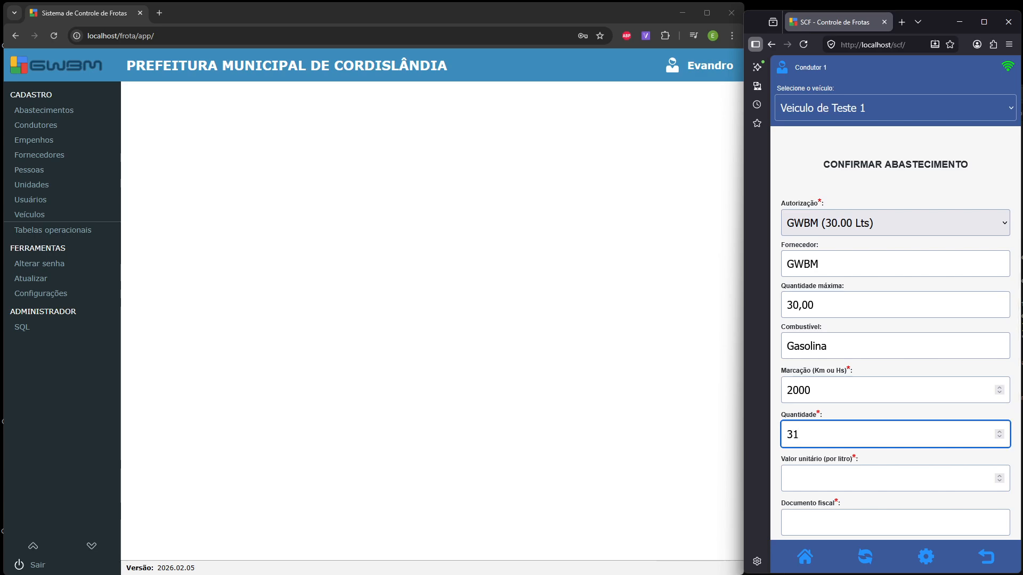
{"action": "left_click", "coordinate": [839, 482]}
{"action": "type", "text": "6"}
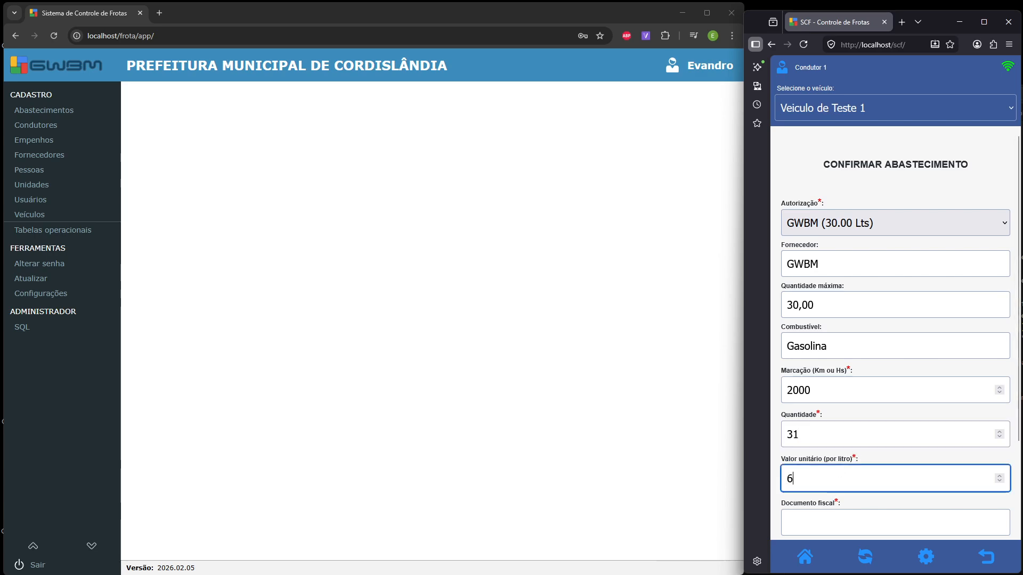
{"action": "left_click", "coordinate": [832, 529]}
{"action": "type", "text": "22222"}
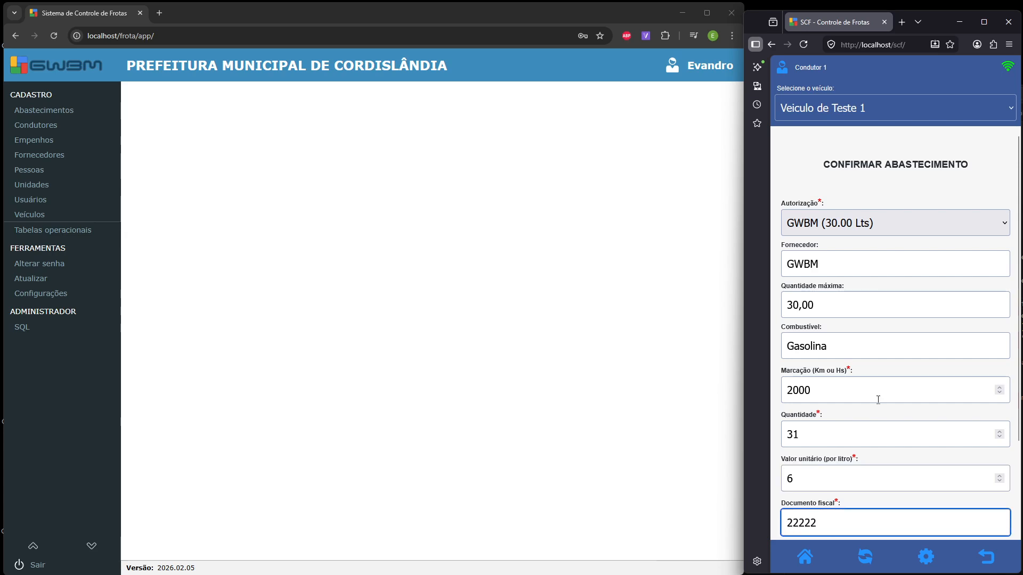
{"action": "scroll", "coordinate": [878, 400], "scroll_direction": "down", "scroll_amount": 2}
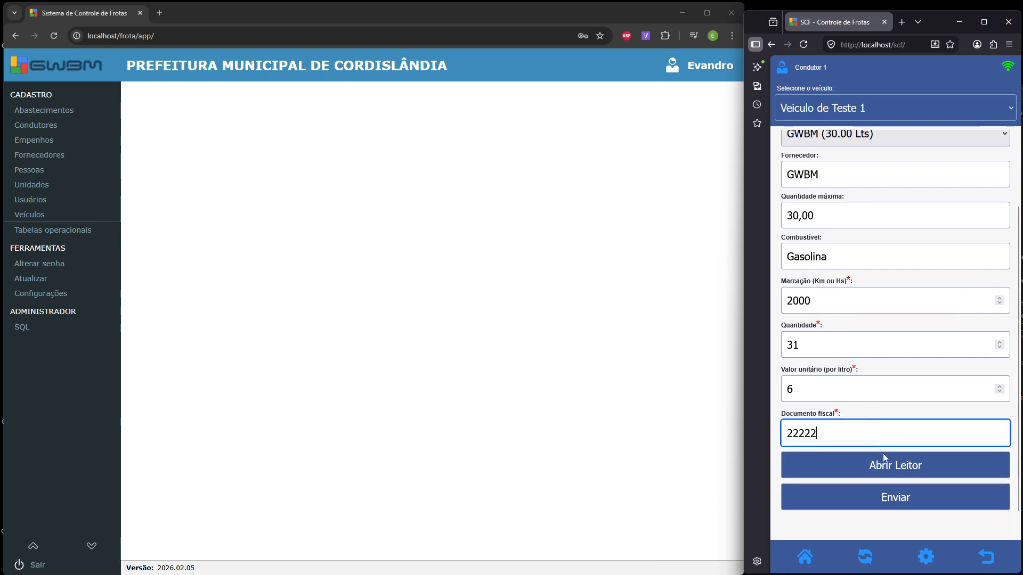
{"action": "left_click", "coordinate": [896, 500]}
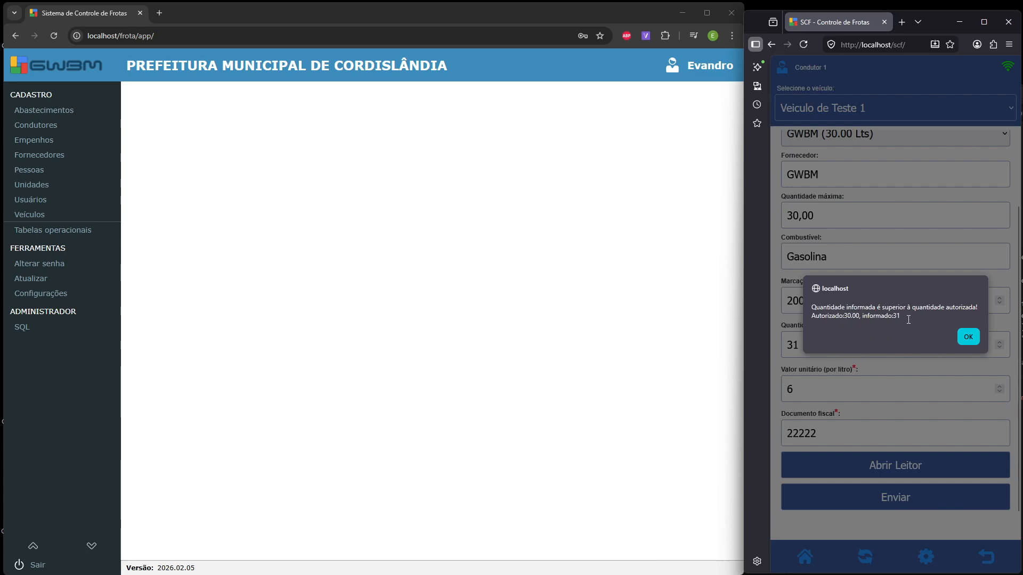
- Correct the quantity to 30 litres after the exceeded warning and resubmit the confirmation
{"action": "left_click", "coordinate": [968, 337]}
{"action": "left_click_drag", "start_coordinate": [794, 345], "coordinate": [828, 352]}
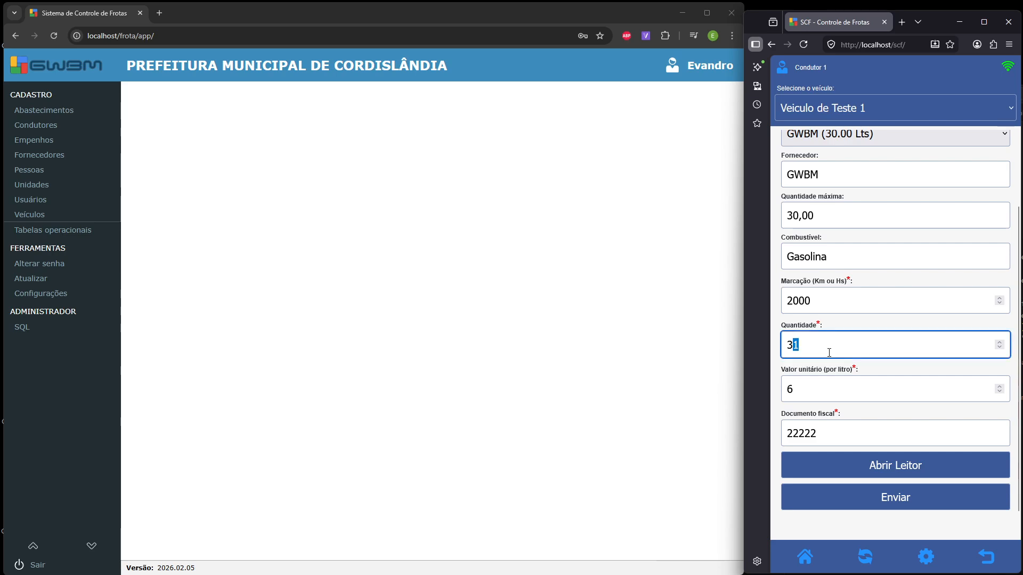
{"action": "left_click", "coordinate": [901, 495]}
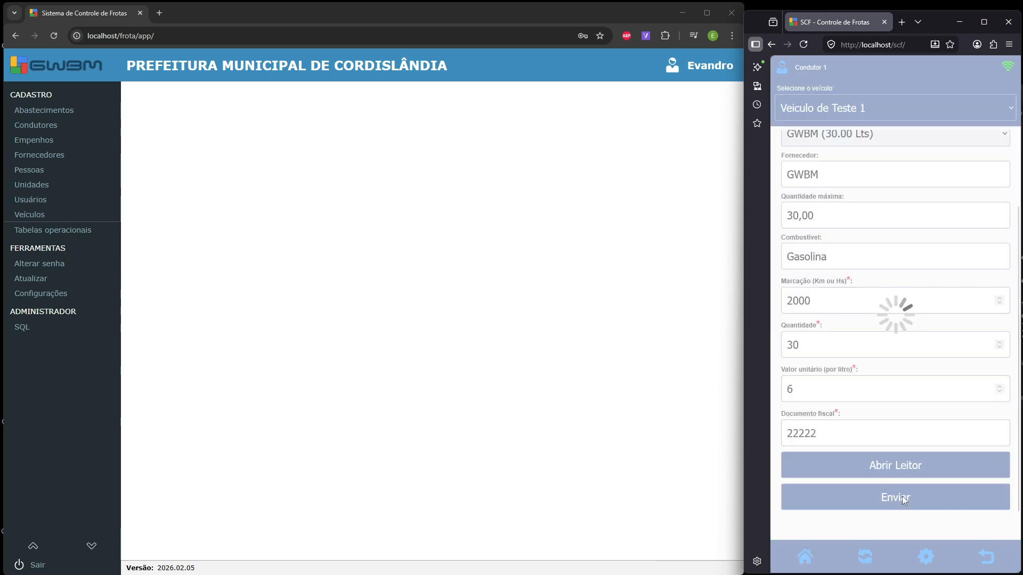
{"action": "key", "text": "Return"}
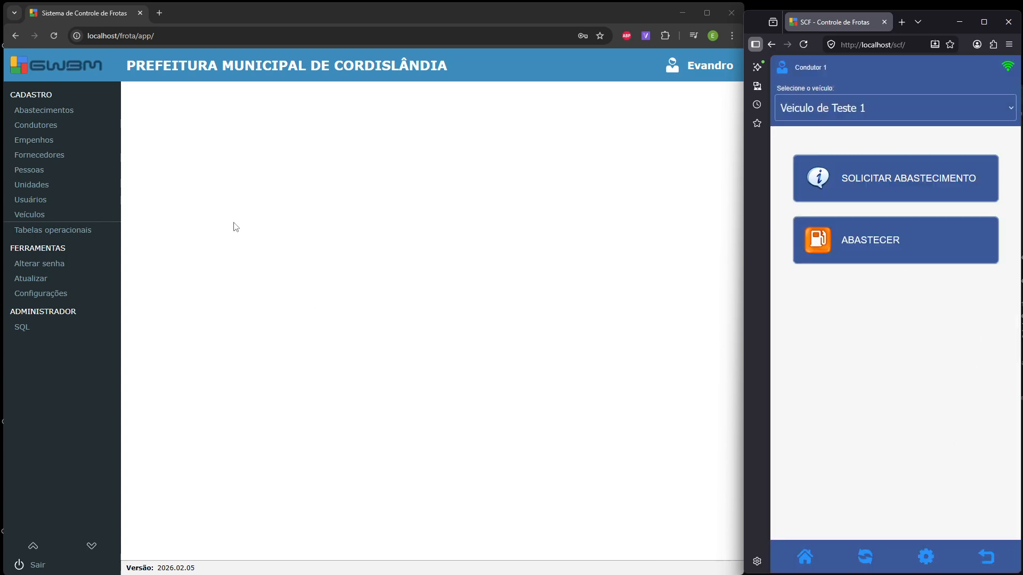
- Open the Abastecimentos list maximized and scroll across its columns
{"action": "left_click", "coordinate": [80, 114]}
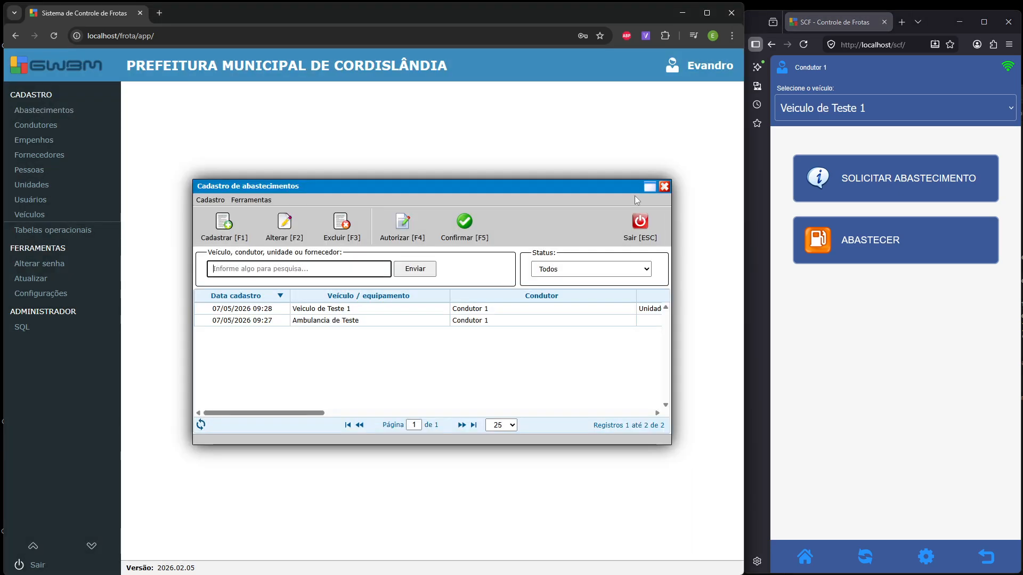
{"action": "left_click", "coordinate": [649, 186]}
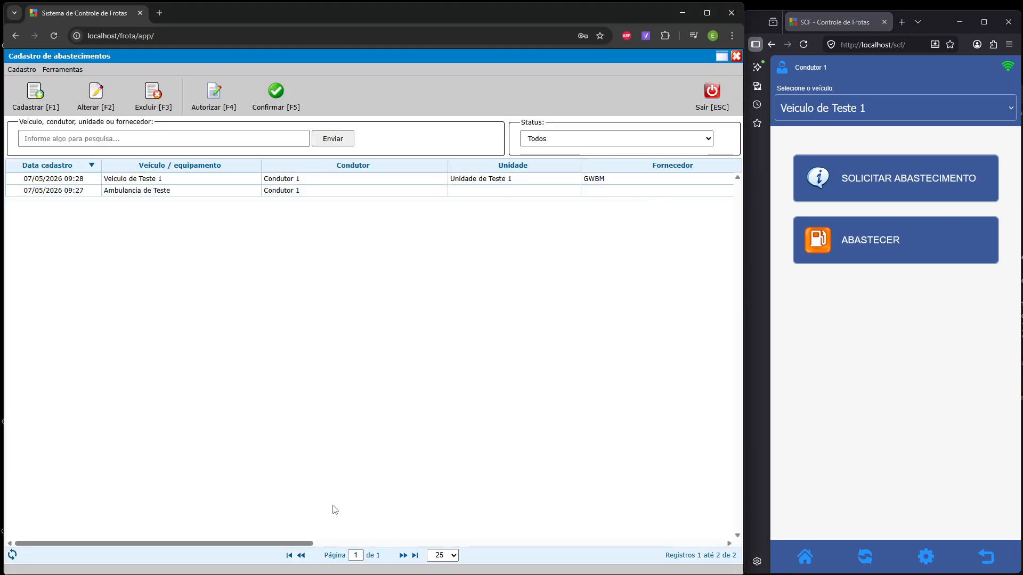
{"action": "left_click_drag", "start_coordinate": [302, 543], "coordinate": [704, 544]}
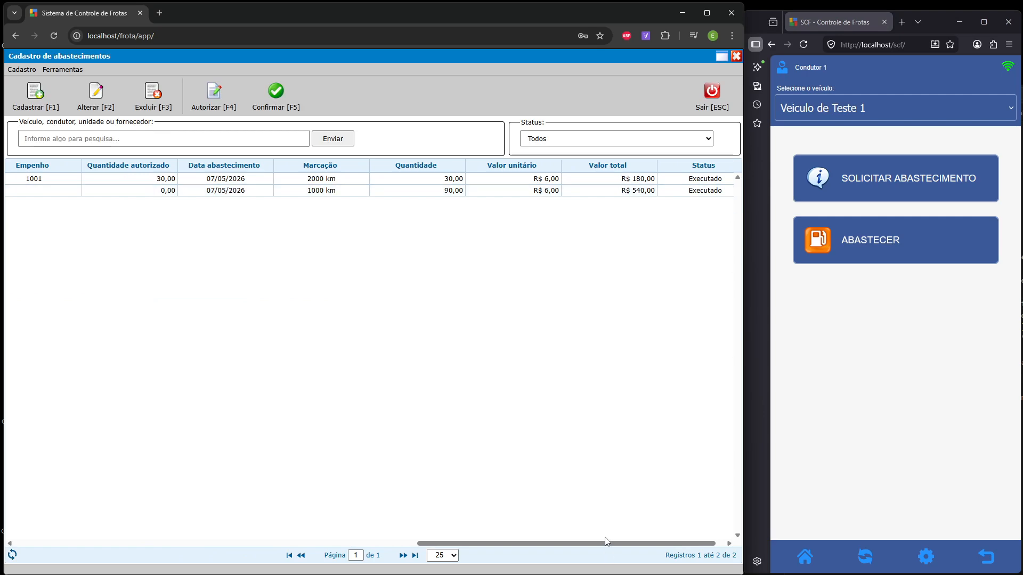
{"action": "left_click_drag", "start_coordinate": [608, 550], "coordinate": [205, 548]}
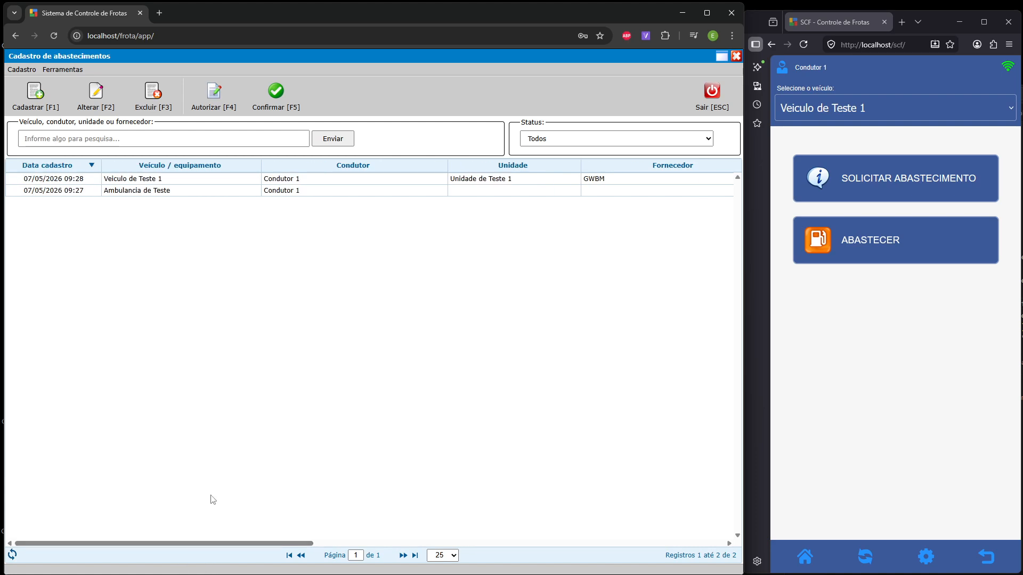
- Inspect the Ambulancia de Teste request and confirmation forms, cancelling both
{"action": "left_click", "coordinate": [216, 194]}
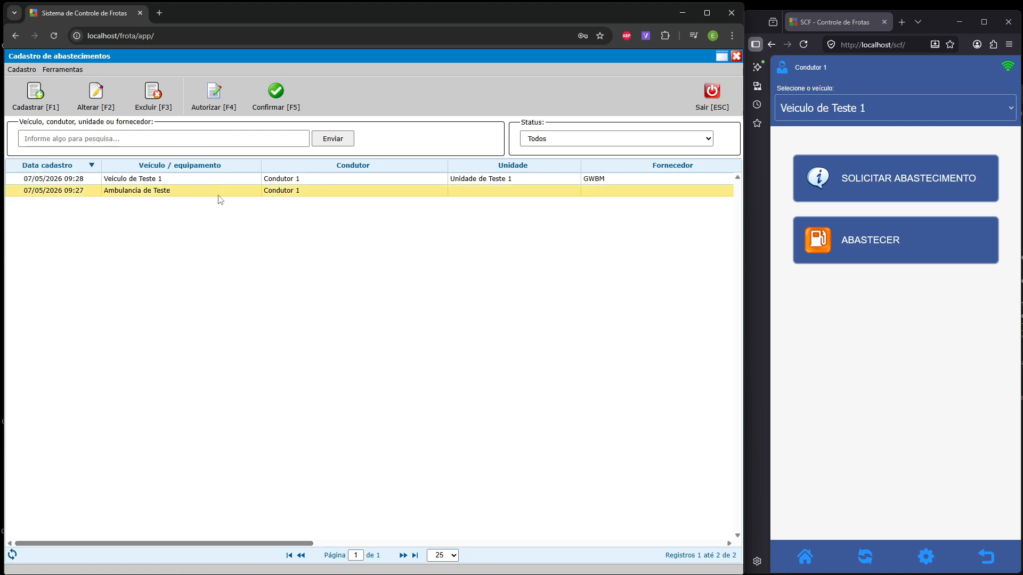
{"action": "double_click", "coordinate": [219, 193]}
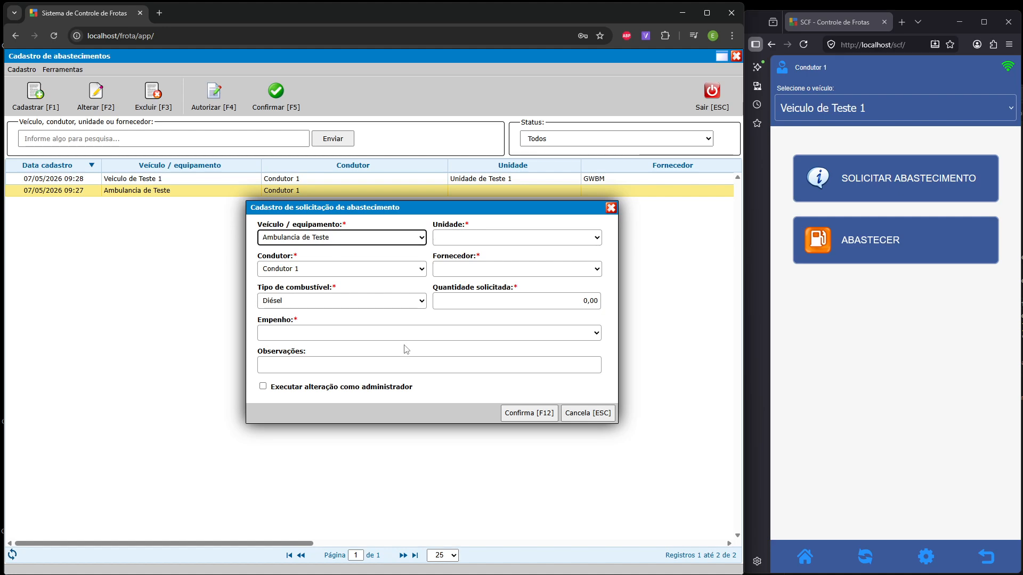
{"action": "left_click", "coordinate": [574, 414]}
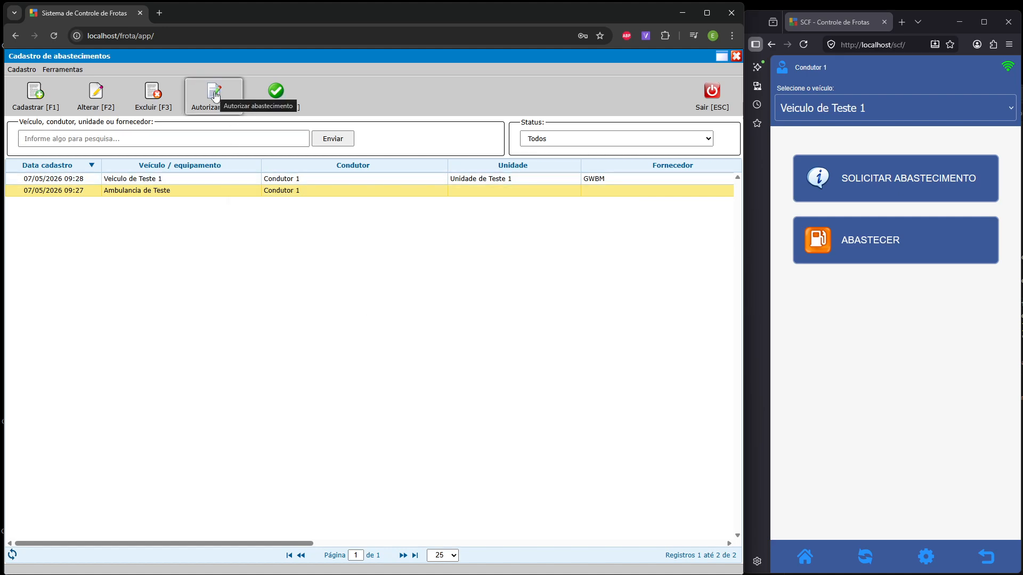
{"action": "left_click", "coordinate": [272, 99]}
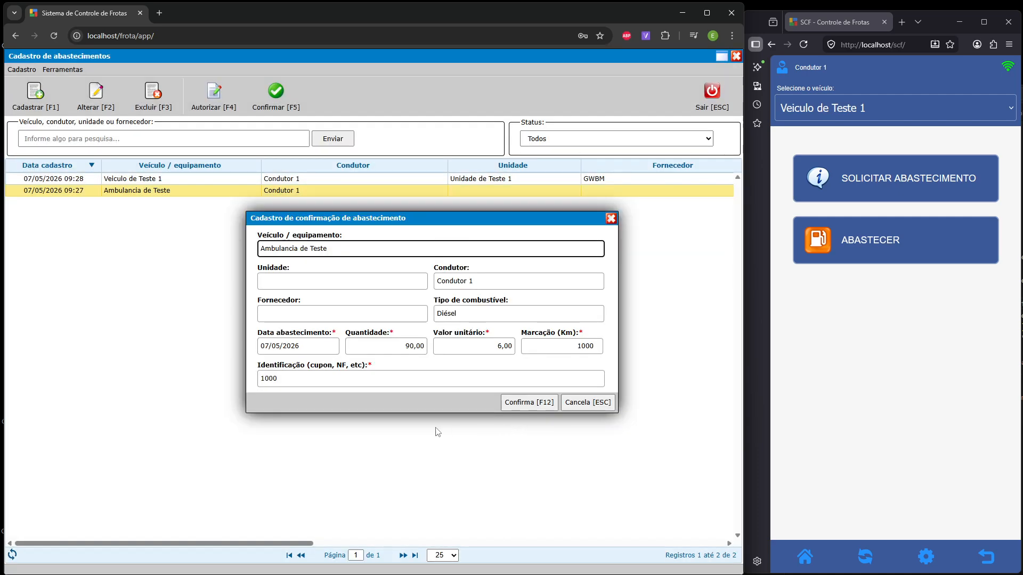
{"action": "left_click", "coordinate": [602, 404]}
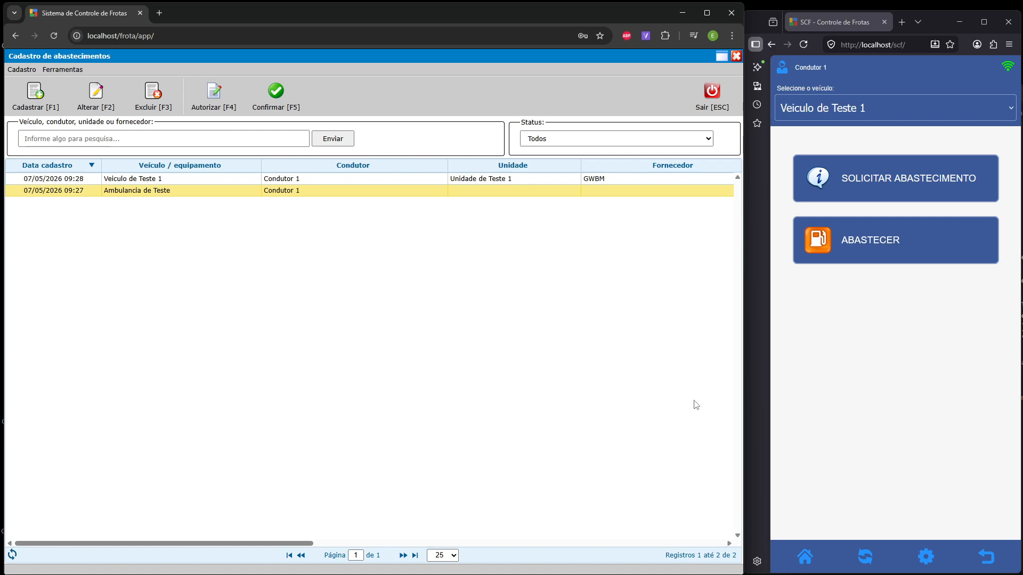
- Close the refuel records, run ATUALIZAR APLICAÇÃO in the driver app, and open Usuários
{"action": "left_click", "coordinate": [713, 95]}
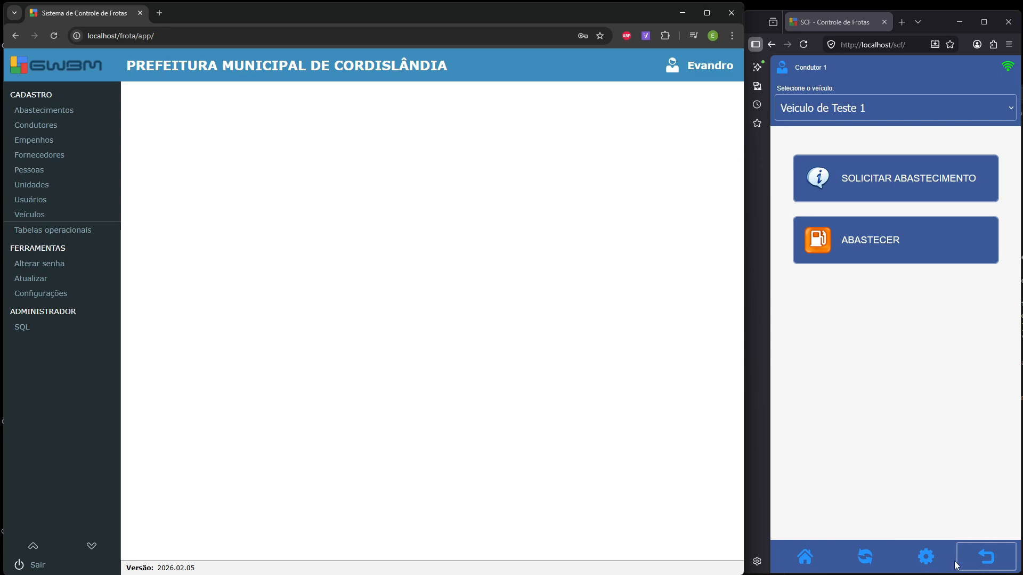
{"action": "left_click", "coordinate": [926, 556]}
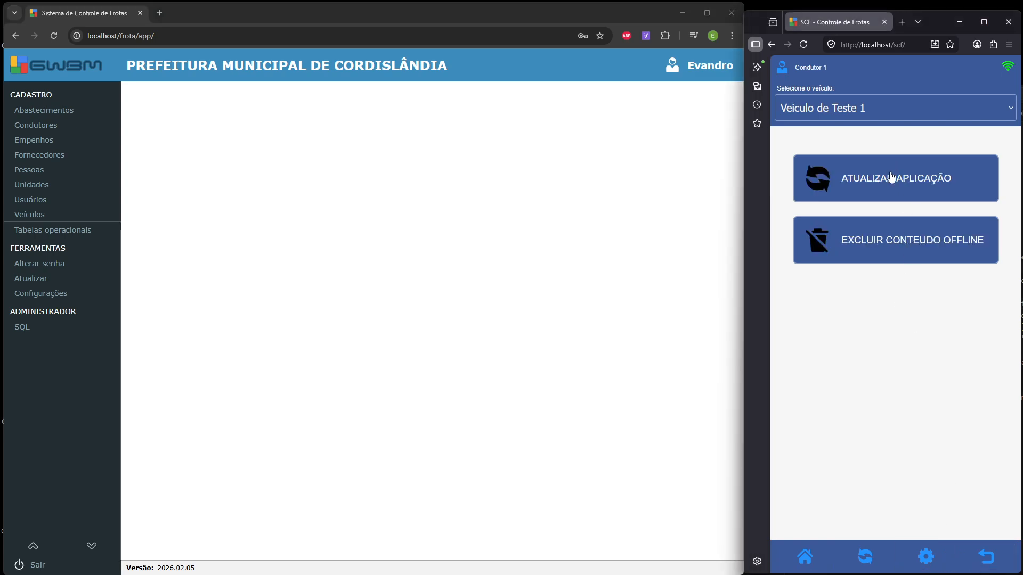
{"action": "left_click", "coordinate": [891, 178]}
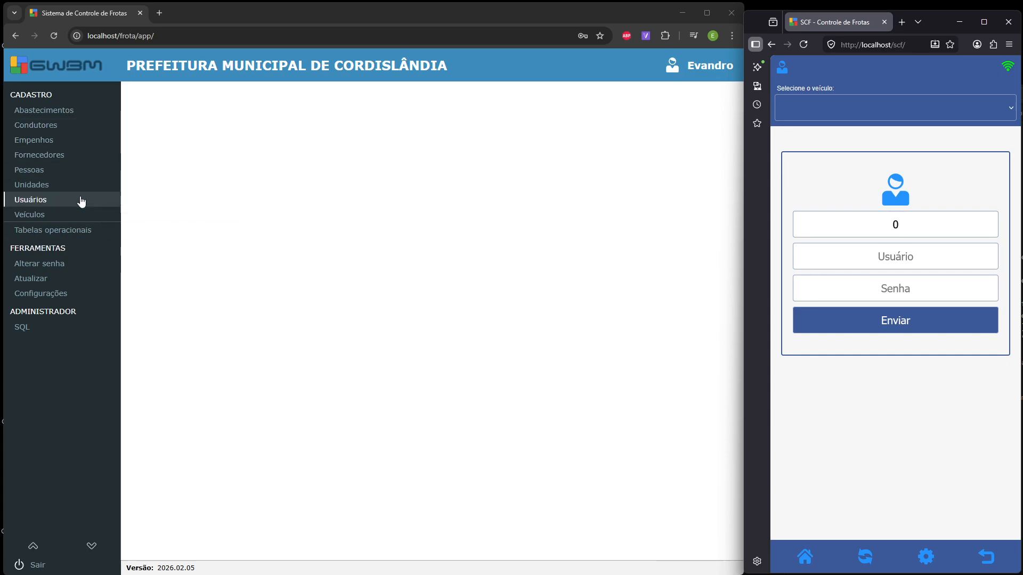
{"action": "left_click", "coordinate": [37, 201]}
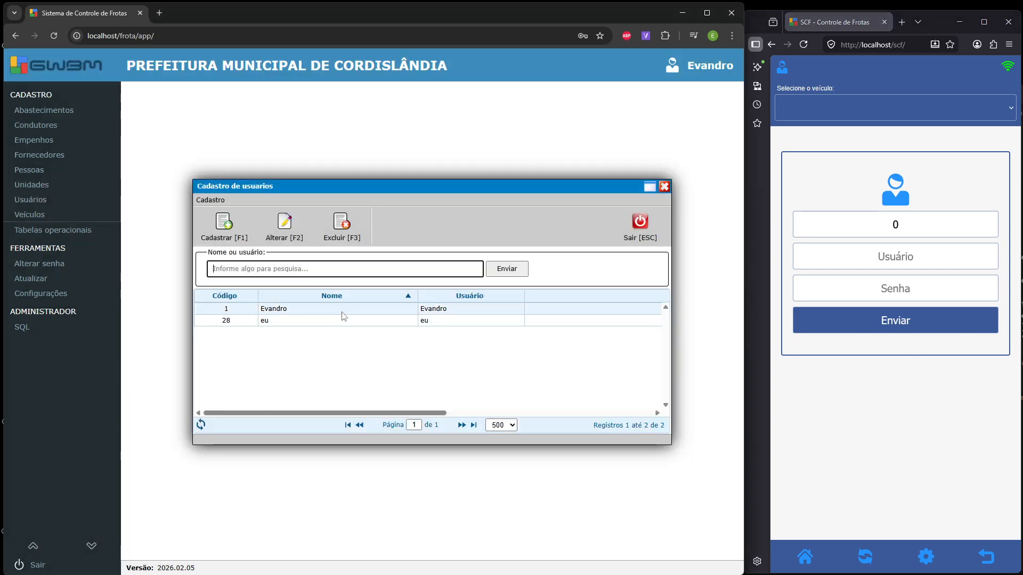
- Tick Visualizar, Cadastrar, Alterar and Excluir for Abastecimentos - autorizar on the first user, then cancel
{"action": "double_click", "coordinate": [342, 311]}
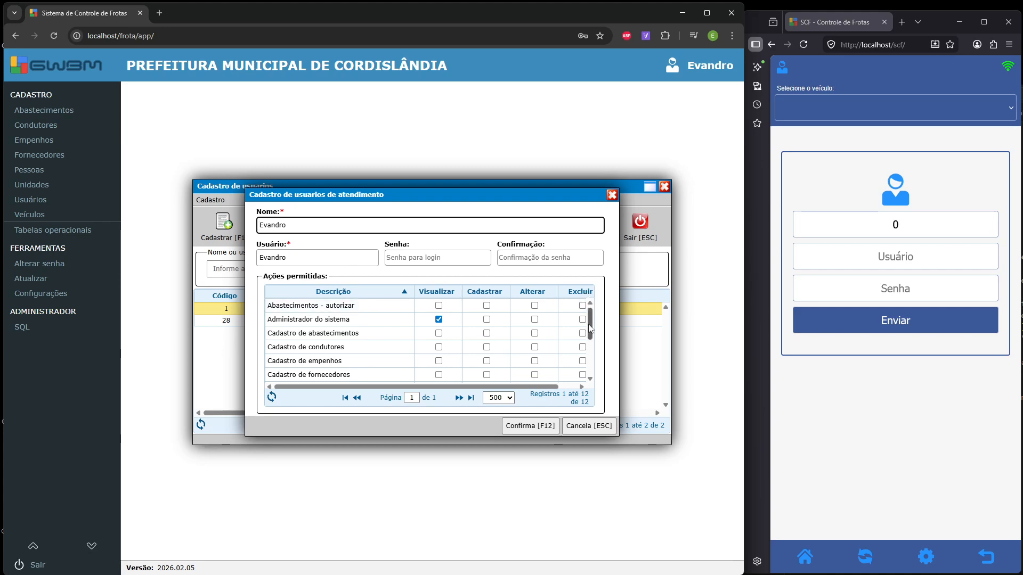
{"action": "left_click_drag", "start_coordinate": [590, 330], "coordinate": [593, 365]}
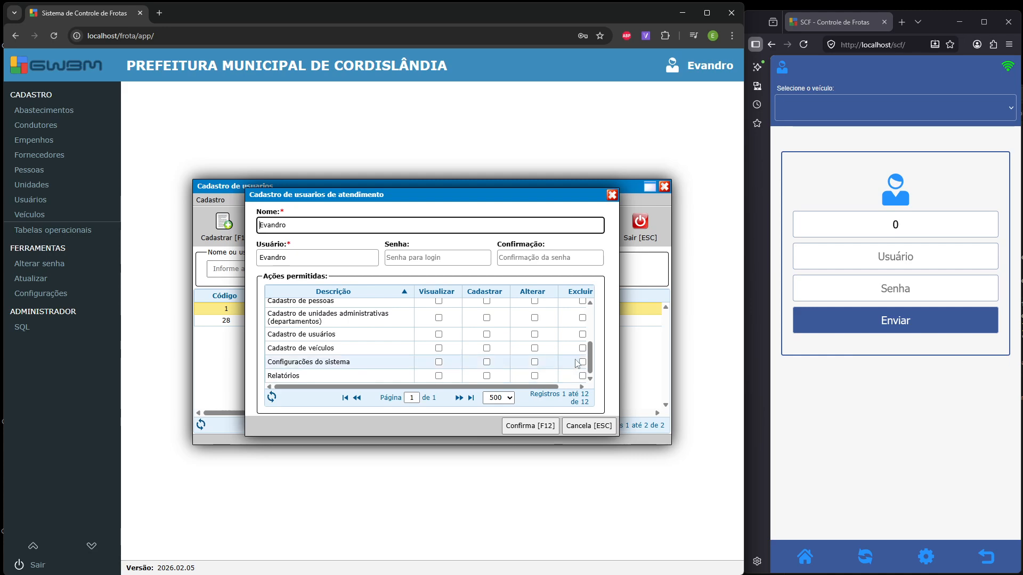
{"action": "scroll", "coordinate": [583, 358], "scroll_direction": "up", "scroll_amount": 5}
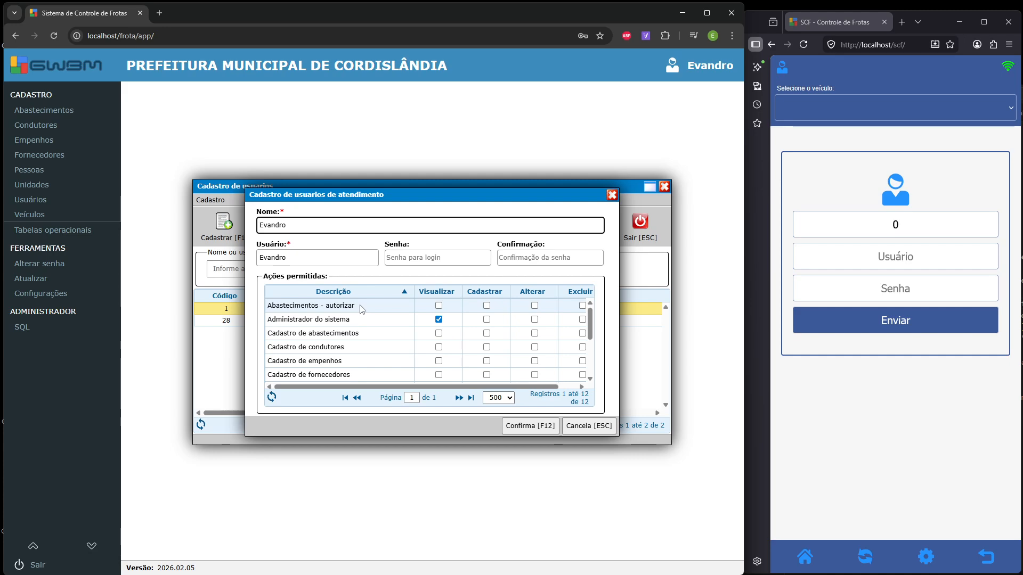
{"action": "left_click", "coordinate": [439, 306]}
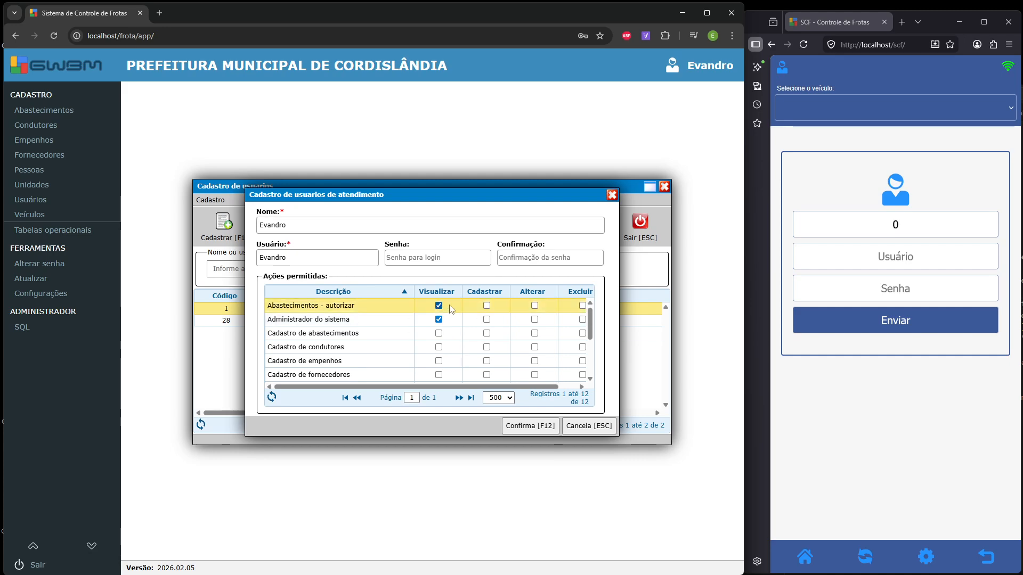
{"action": "left_click", "coordinate": [487, 306]}
{"action": "left_click", "coordinate": [534, 305]}
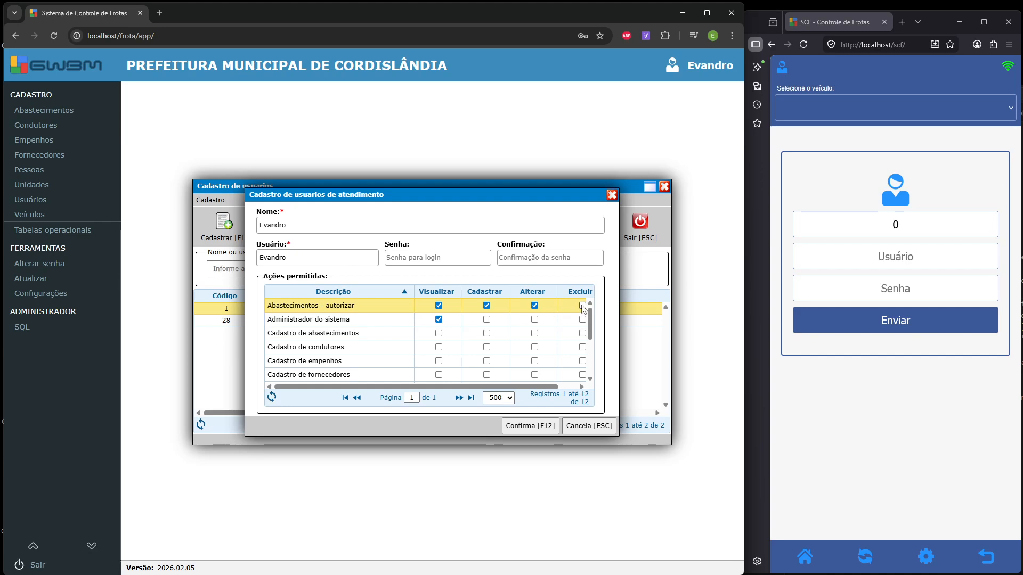
{"action": "left_click", "coordinate": [582, 306]}
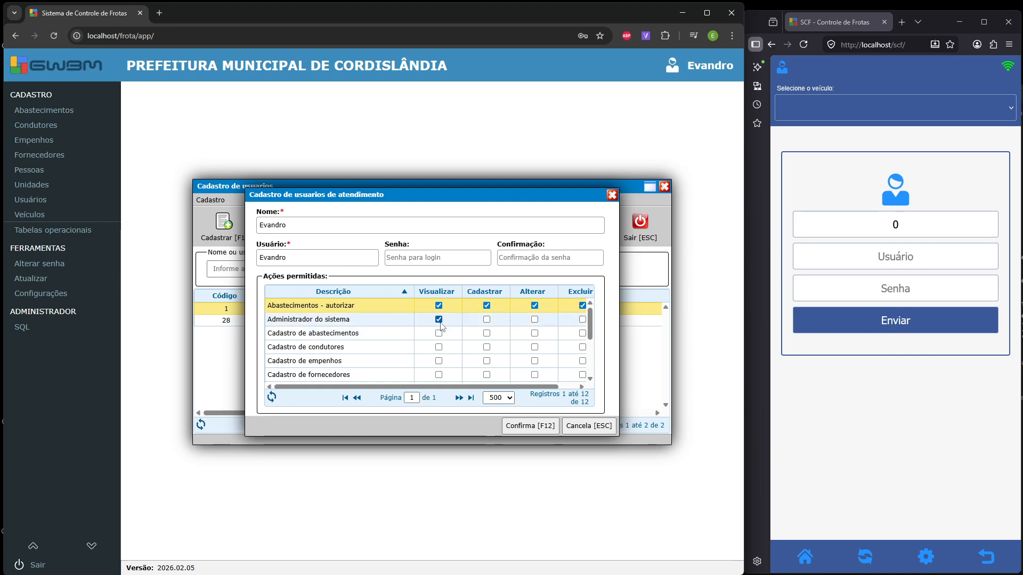
{"action": "left_click", "coordinate": [596, 427]}
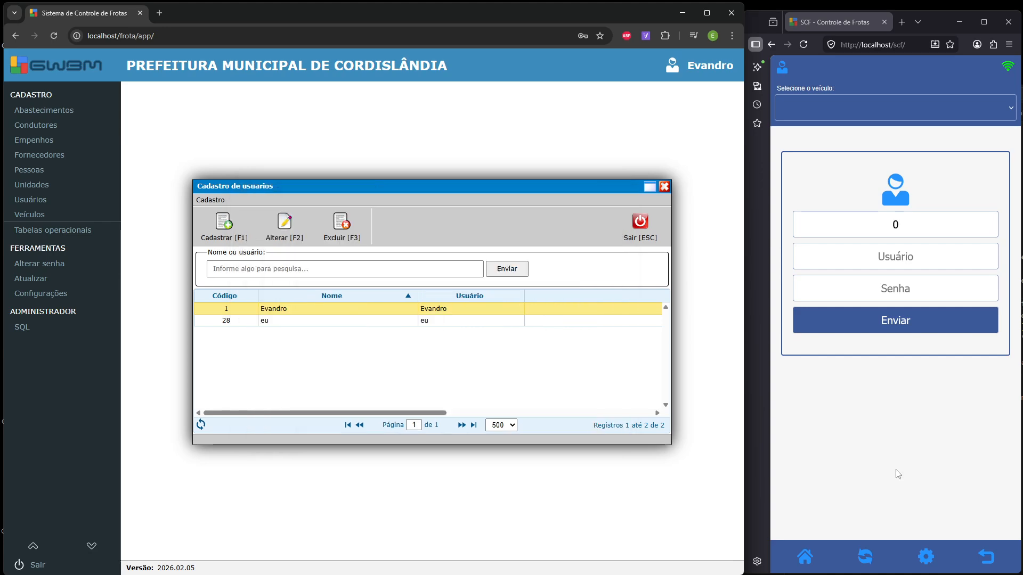
- Fill the driver login with the saved user name and submit; it is rejected as incorrect
{"action": "left_click", "coordinate": [922, 255]}
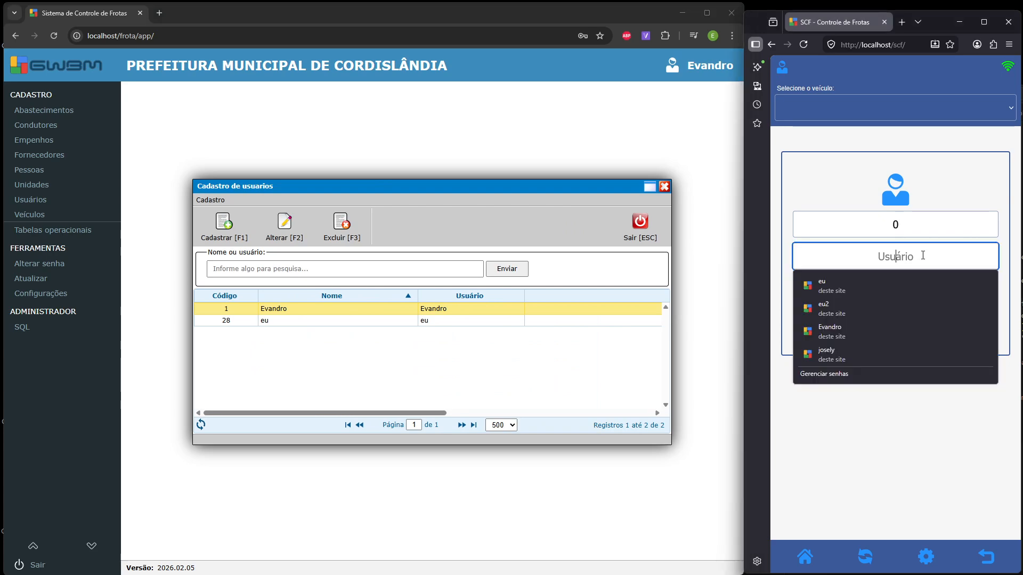
{"action": "type", "text": "Evandro"}
{"action": "key", "text": "Tab"}
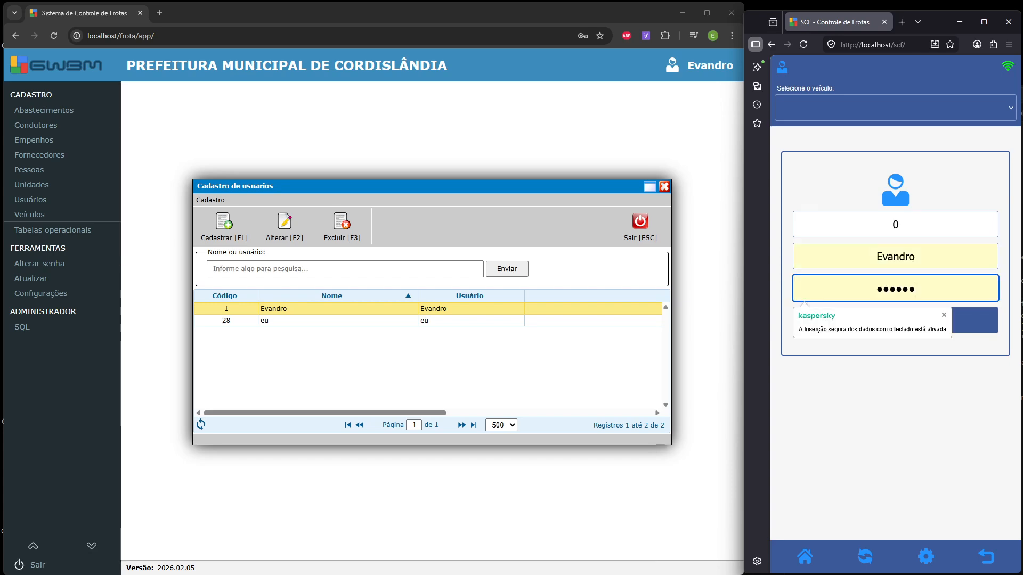
{"action": "left_click", "coordinate": [974, 326]}
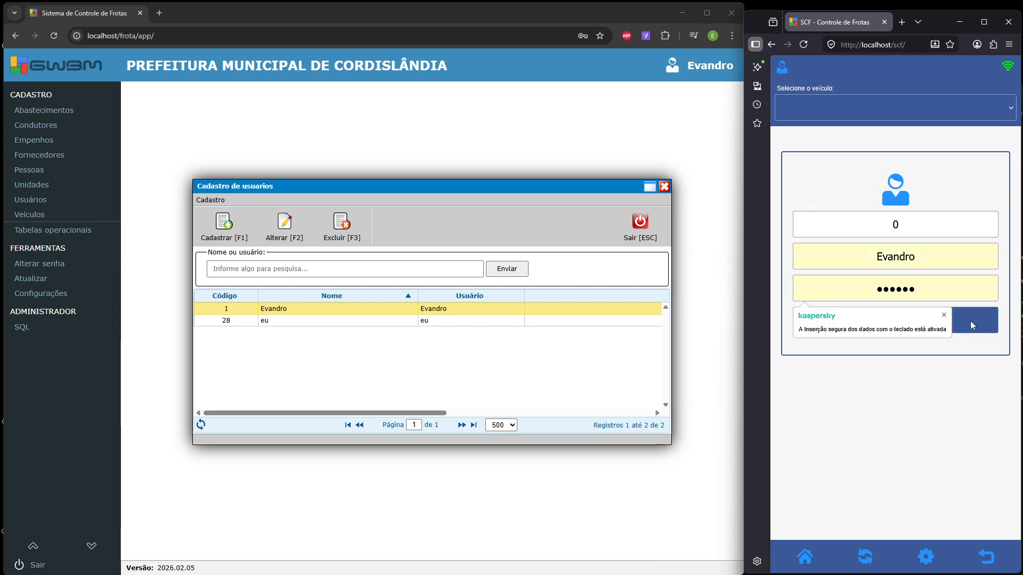
{"action": "left_click", "coordinate": [966, 335]}
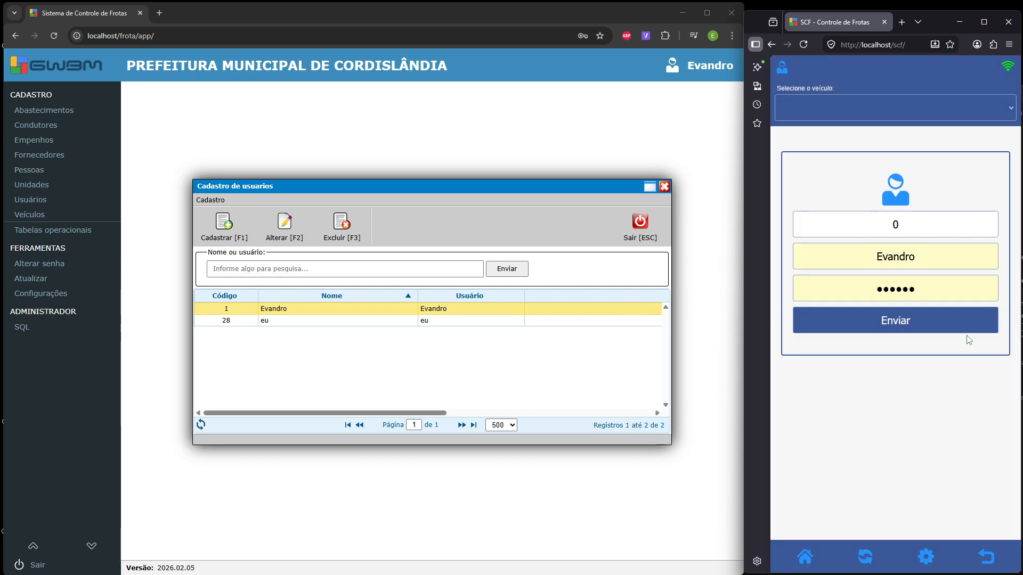
- Retype the password twice and resubmit, both rejected, then return to the user administration window
{"action": "left_click_drag", "start_coordinate": [920, 289], "coordinate": [769, 280]}
{"action": "type", "text": "••••••"}
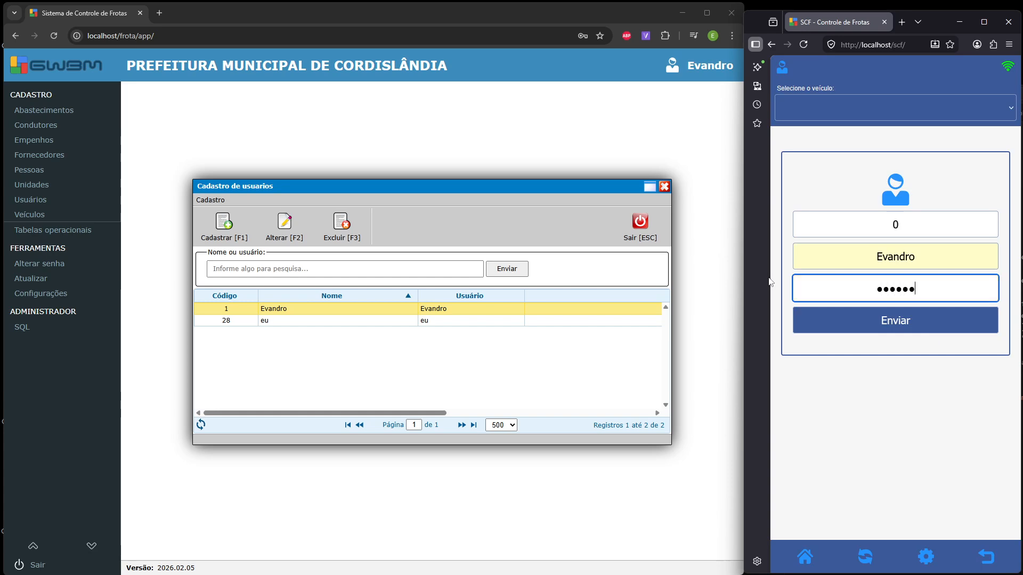
{"action": "left_click", "coordinate": [903, 320]}
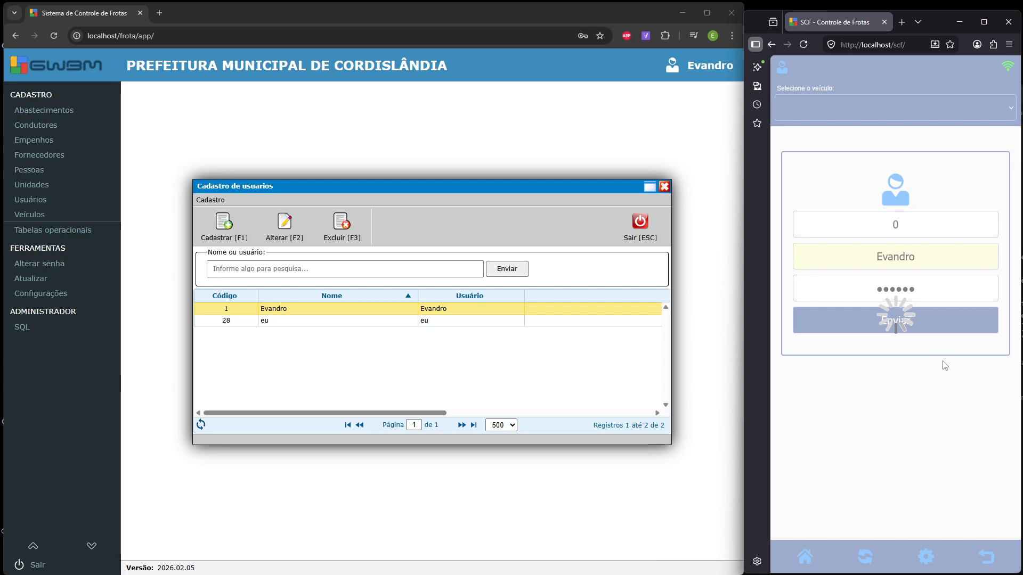
{"action": "left_click", "coordinate": [967, 333]}
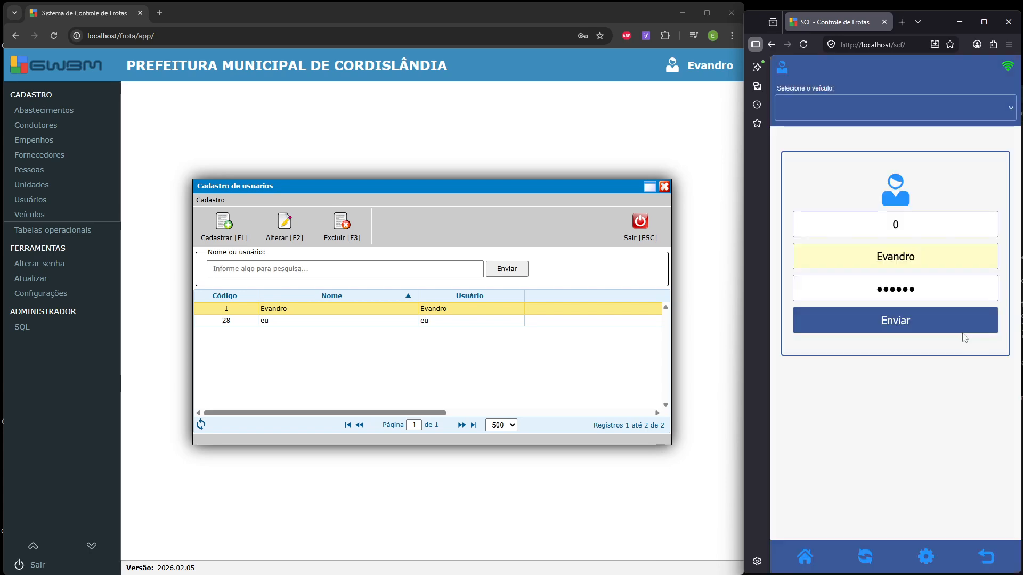
{"action": "left_click_drag", "start_coordinate": [929, 297], "coordinate": [790, 295]}
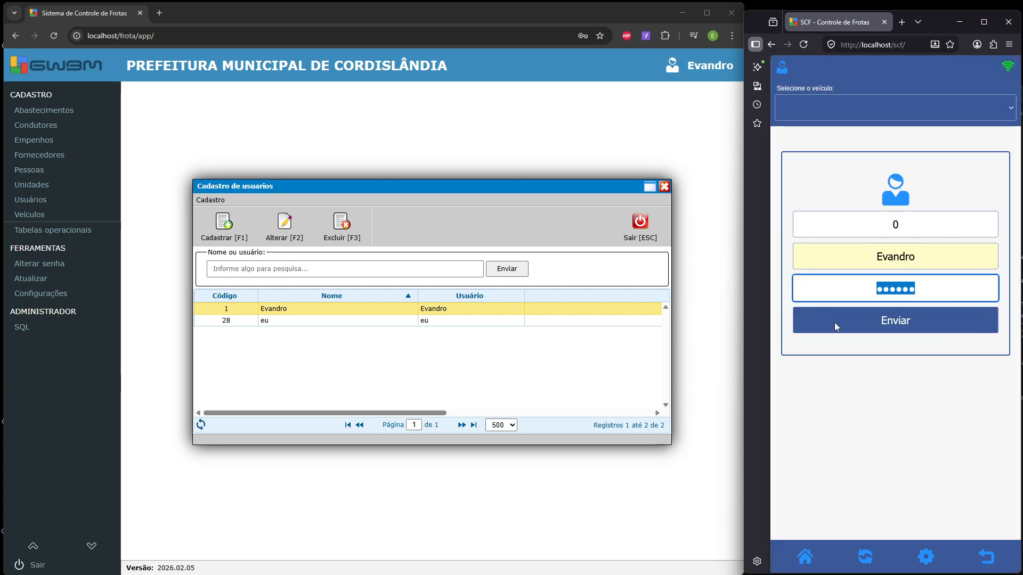
{"action": "type", "text": "••••••"}
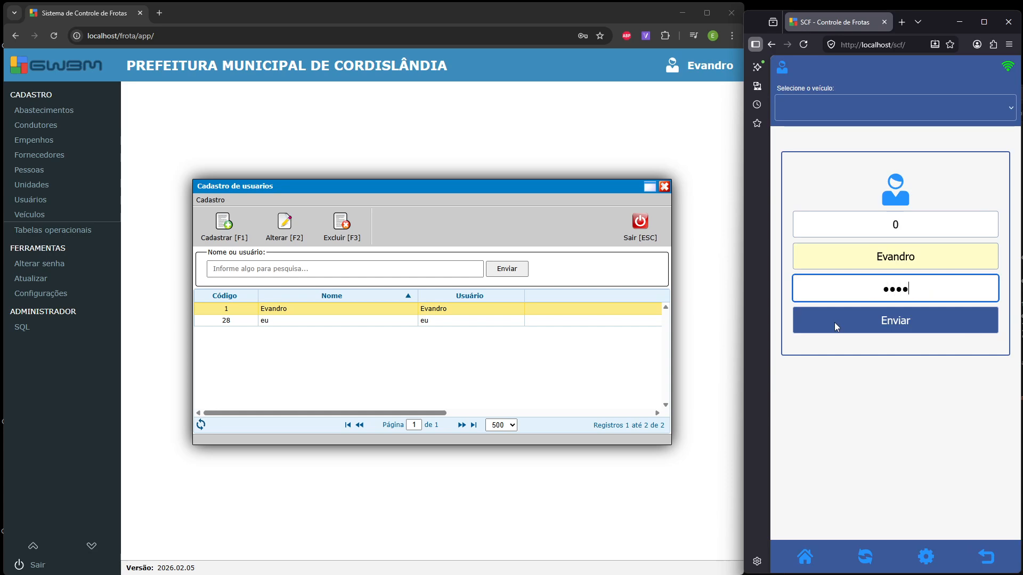
{"action": "left_click", "coordinate": [890, 322]}
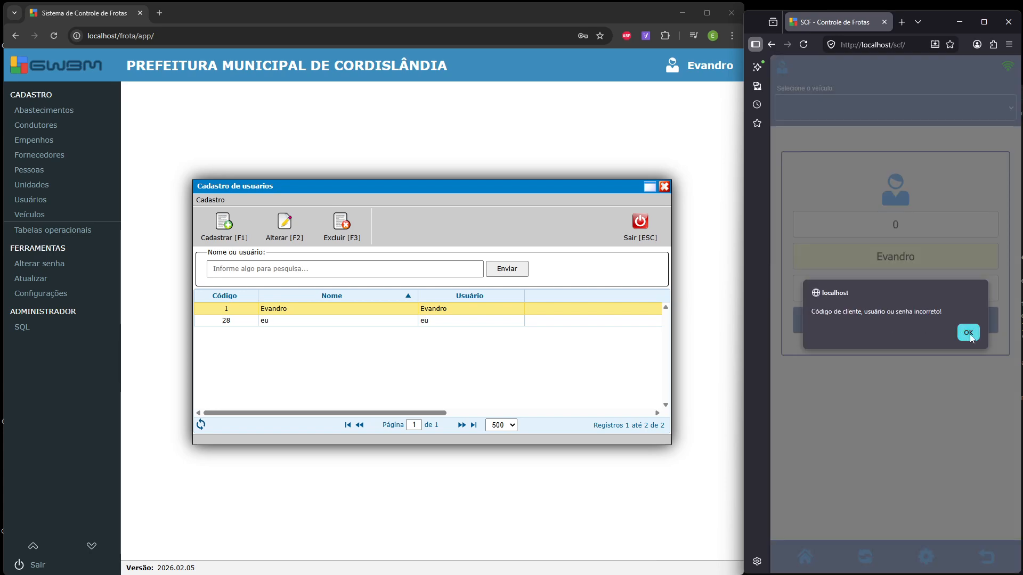
{"action": "left_click", "coordinate": [969, 333]}
{"action": "left_click", "coordinate": [440, 312]}
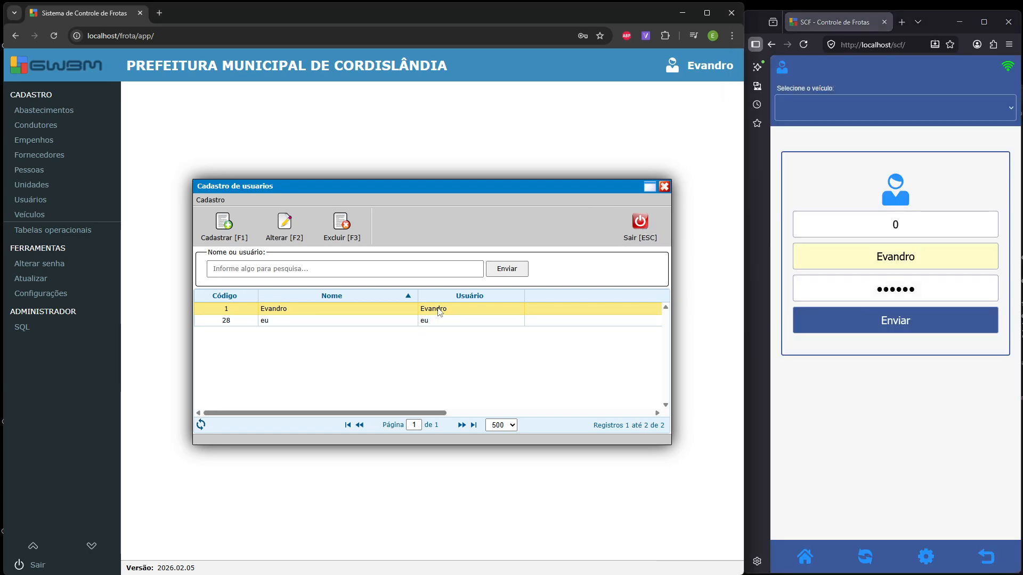
- Give the first user a new password with confirmation and save it
{"action": "double_click", "coordinate": [446, 314]}
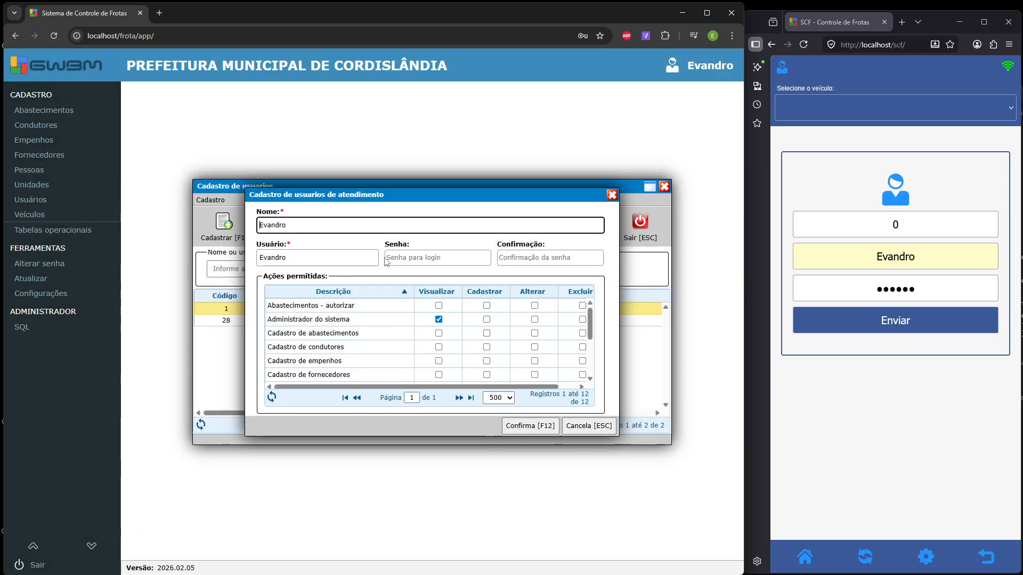
{"action": "left_click", "coordinate": [414, 259]}
{"action": "type", "text": "••••••"}
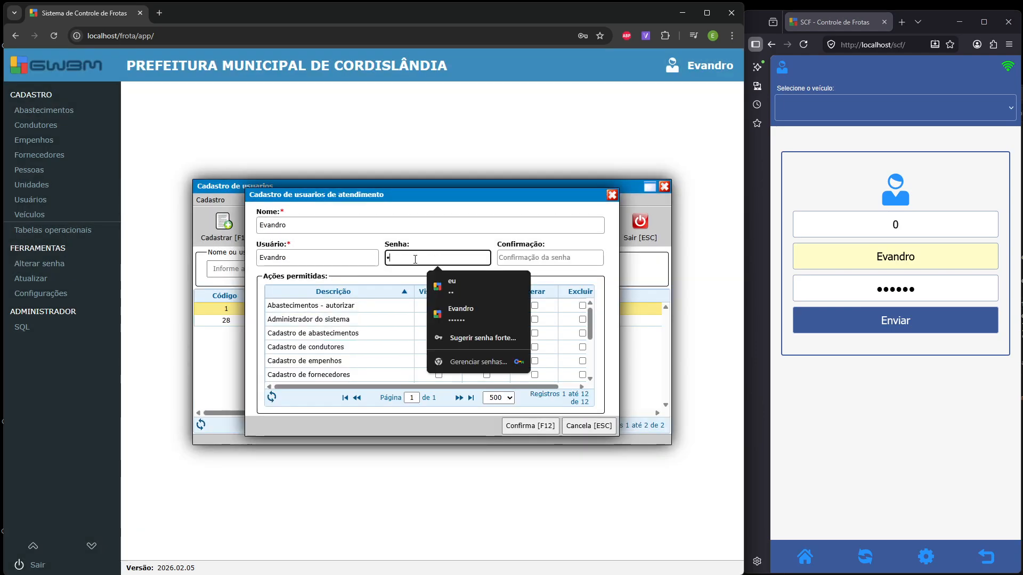
{"action": "key", "text": "Tab"}
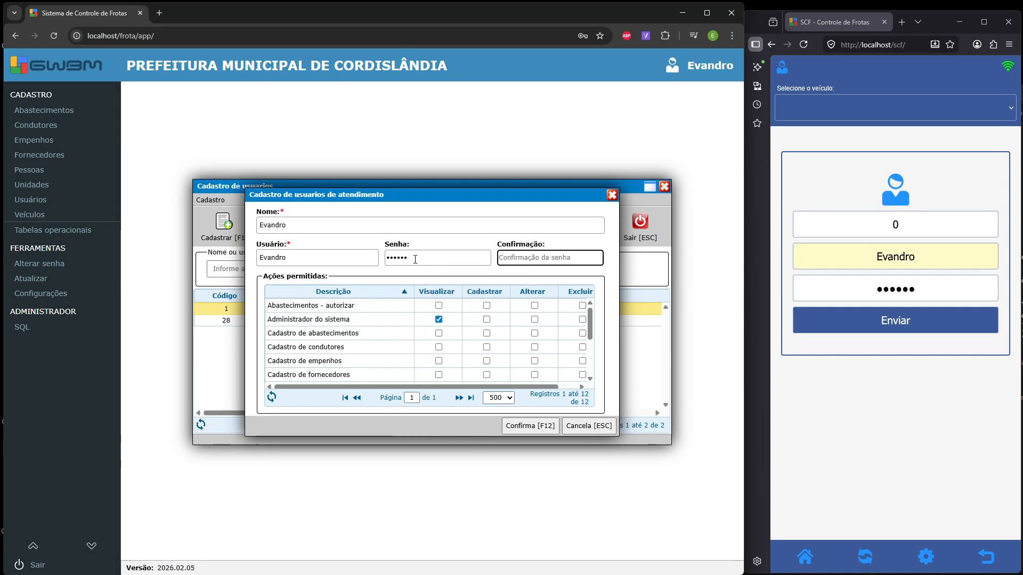
{"action": "key", "text": "Tab"}
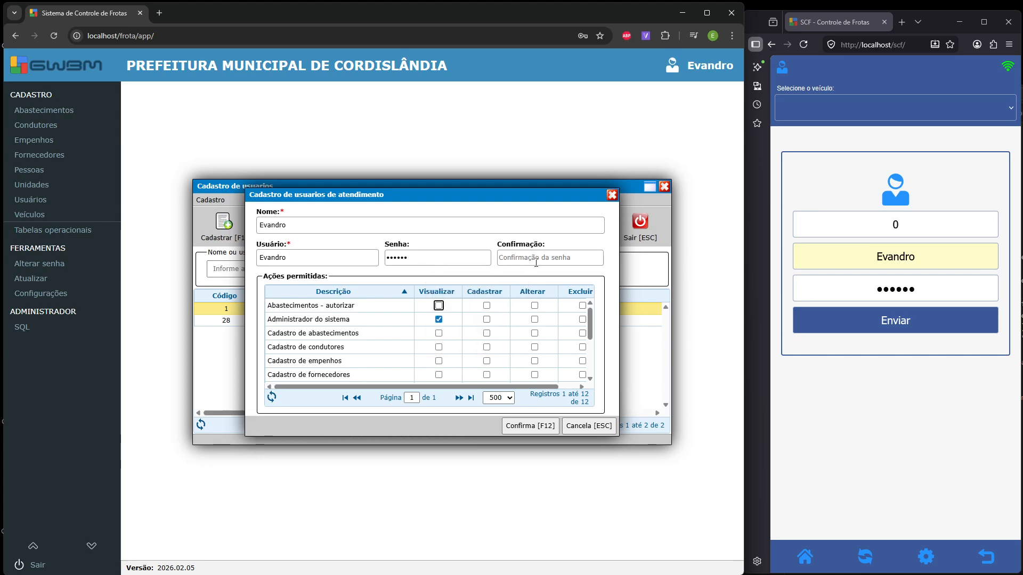
{"action": "left_click", "coordinate": [536, 260]}
{"action": "type", "text": "•••••"}
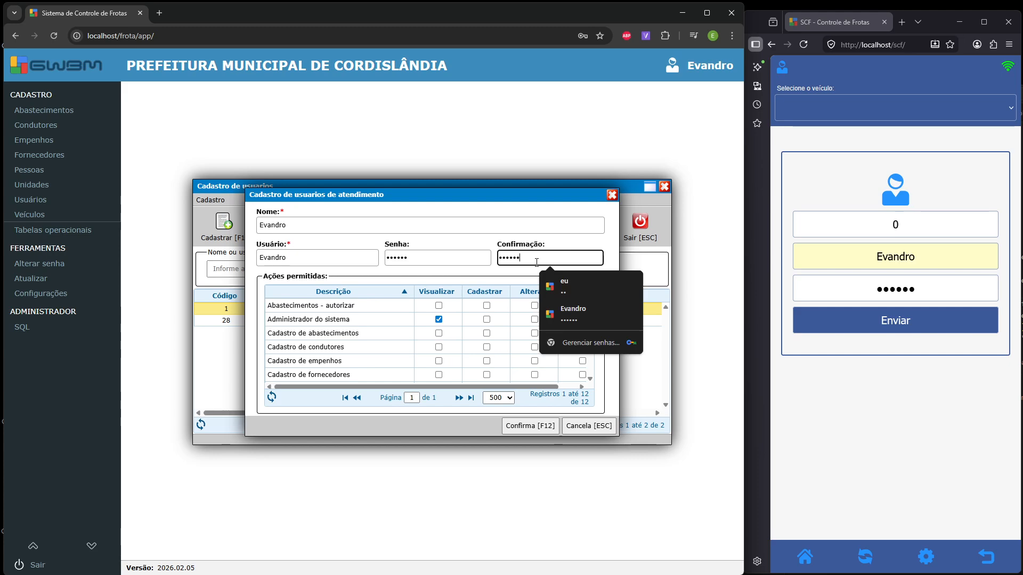
{"action": "left_click", "coordinate": [530, 427]}
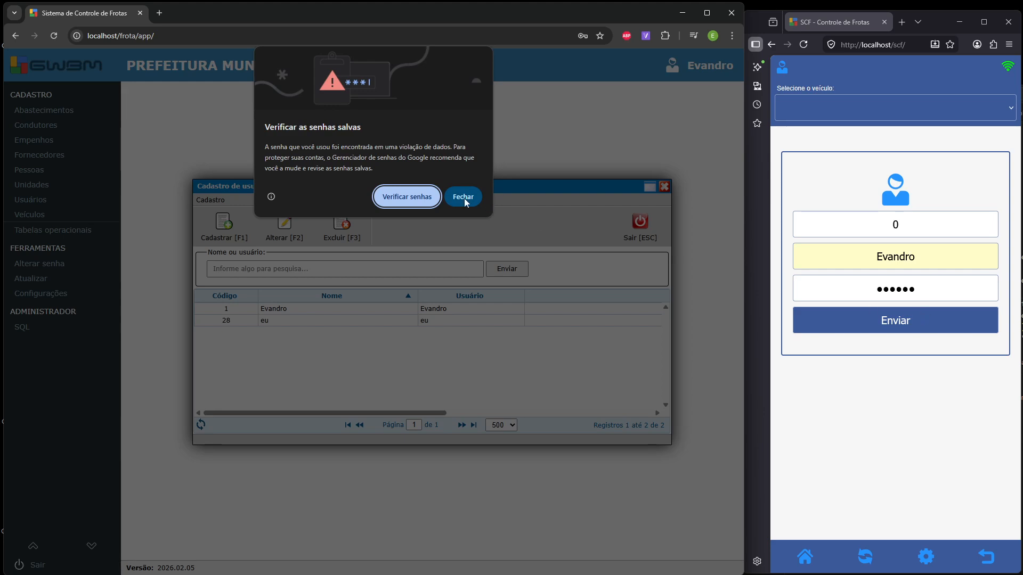
{"action": "left_click", "coordinate": [464, 197]}
- Retry the driver login with the new password; it is rejected again
{"action": "left_click", "coordinate": [868, 322]}
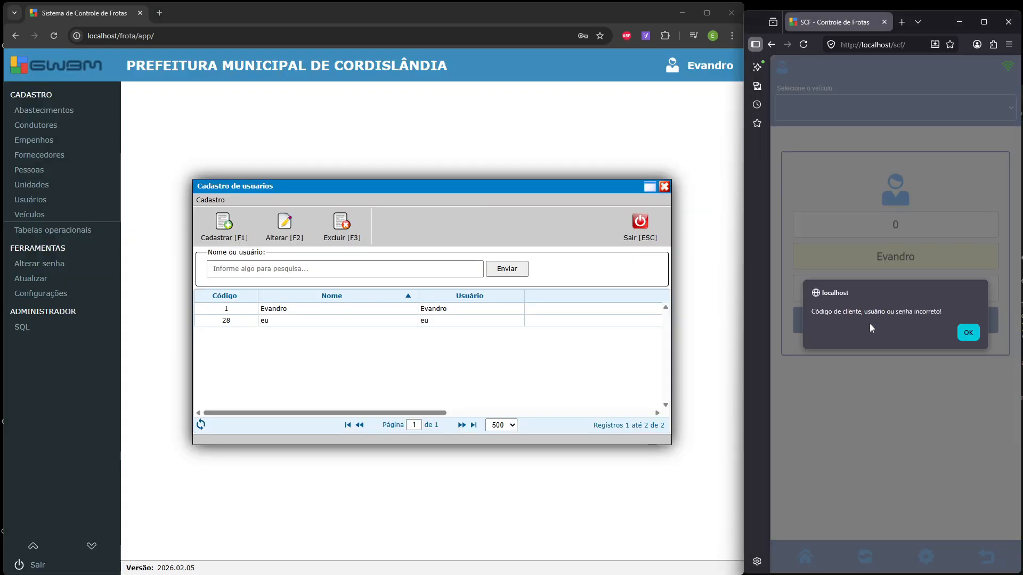
{"action": "left_click", "coordinate": [968, 331]}
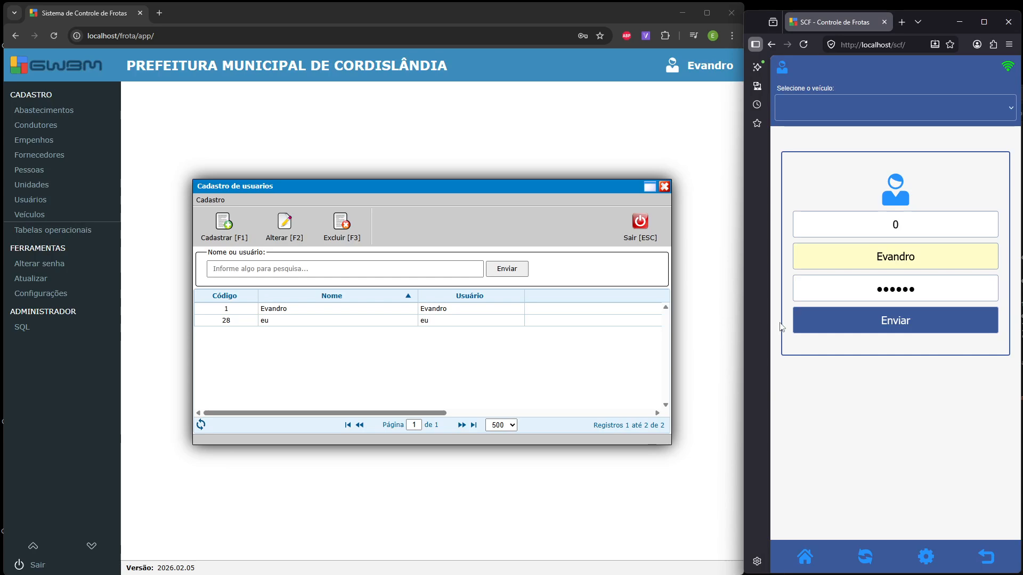
{"action": "left_click_drag", "start_coordinate": [918, 258], "coordinate": [871, 260]}
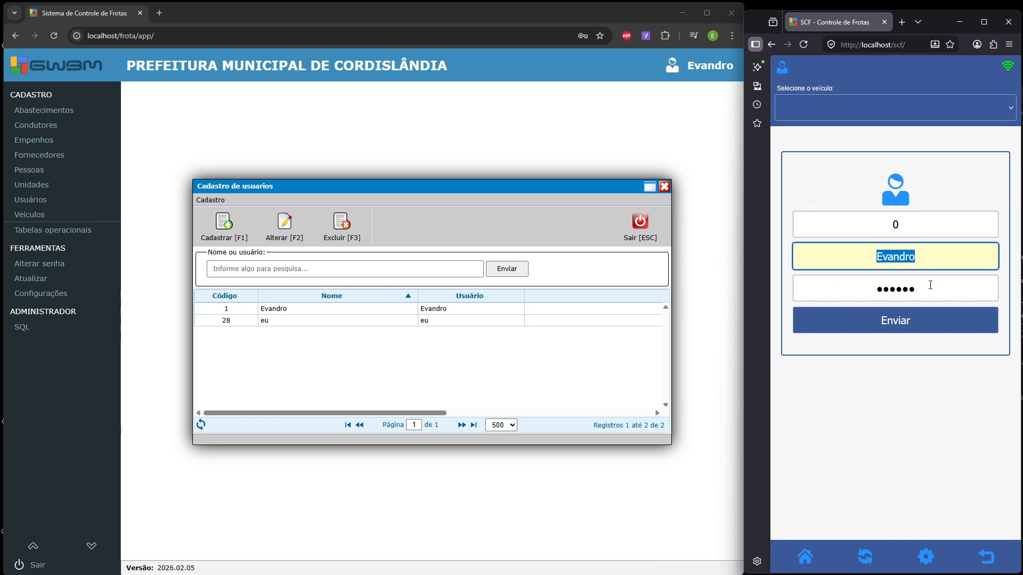
{"action": "key", "text": "Tab"}
- Register new user 'eu' with login eu2 and a password, and save it
{"action": "left_click", "coordinate": [224, 223]}
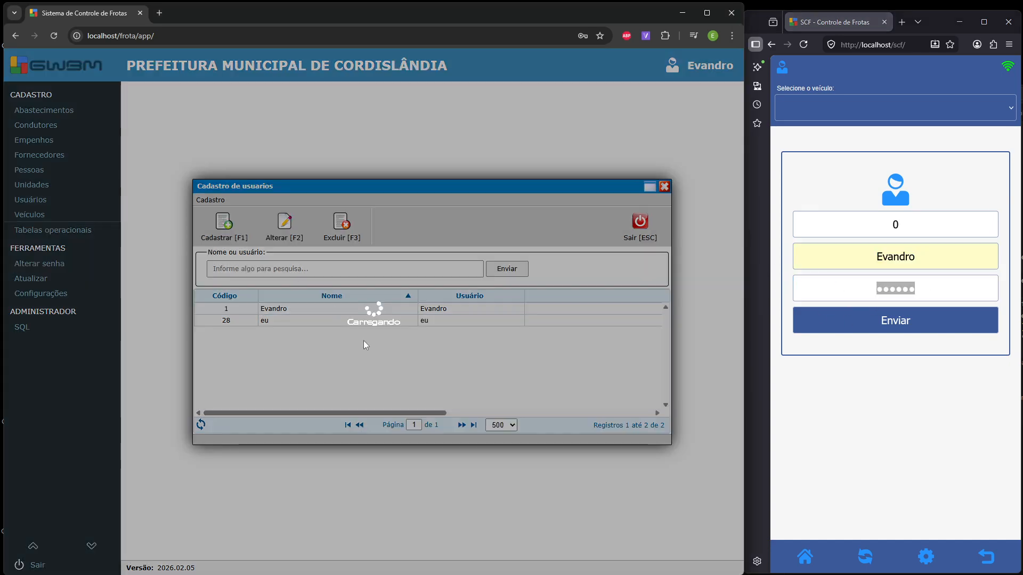
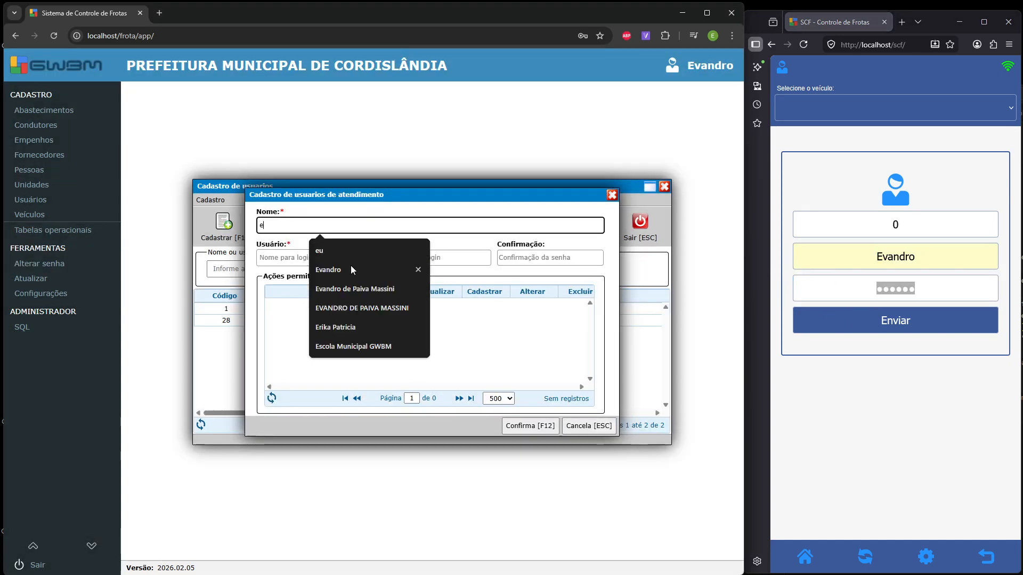
{"action": "key", "text": "Tab"}
{"action": "key", "text": "shift+Tab"}
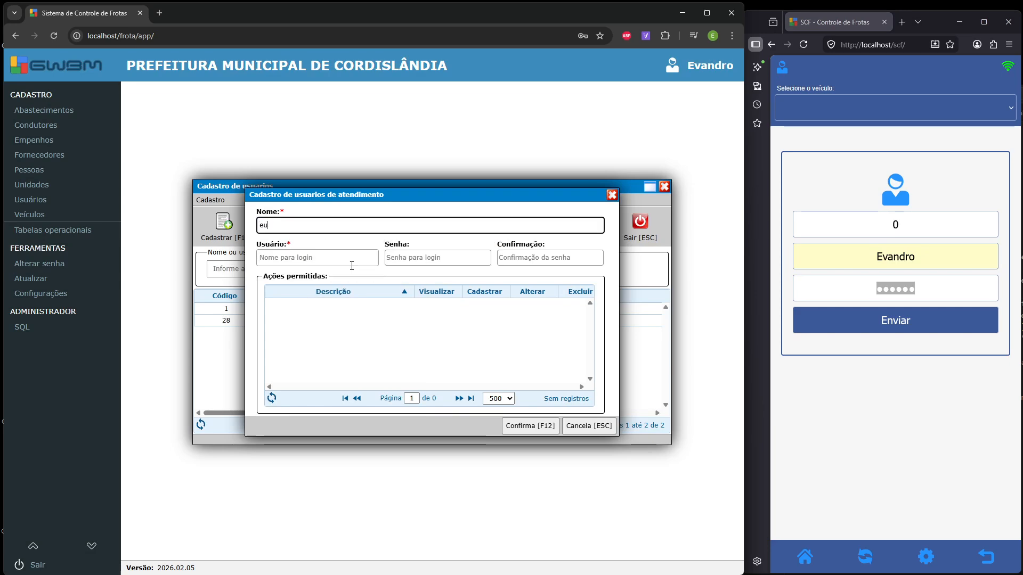
{"action": "key", "text": "Tab"}
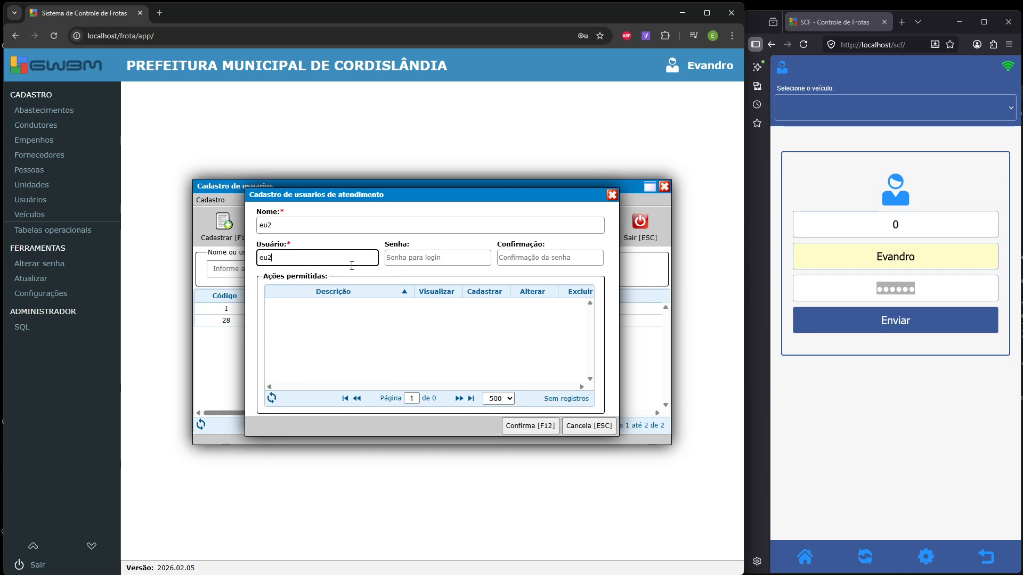
{"action": "key", "text": "Tab"}
{"action": "key", "text": "Tab"}
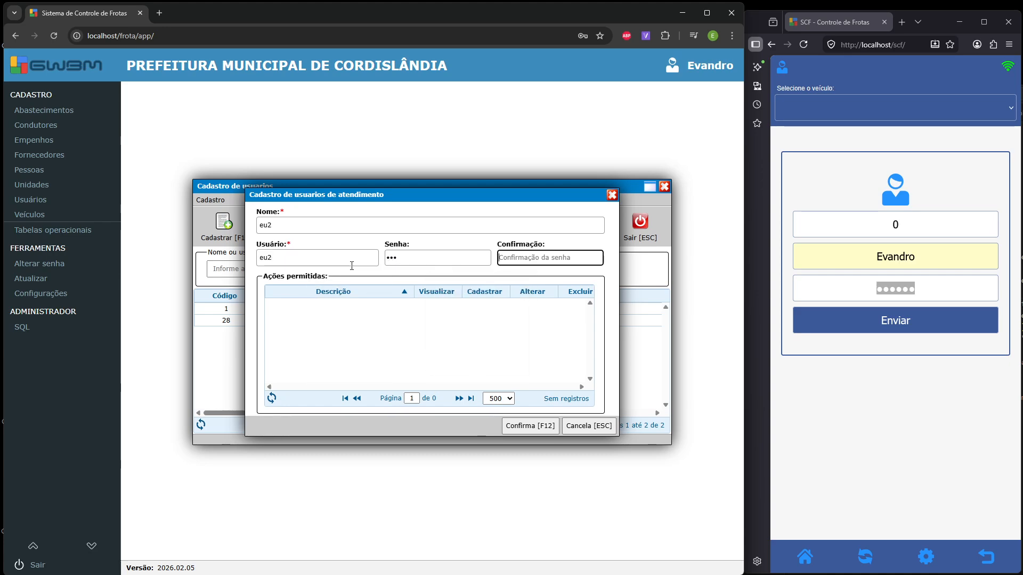
{"action": "left_click", "coordinate": [539, 428]}
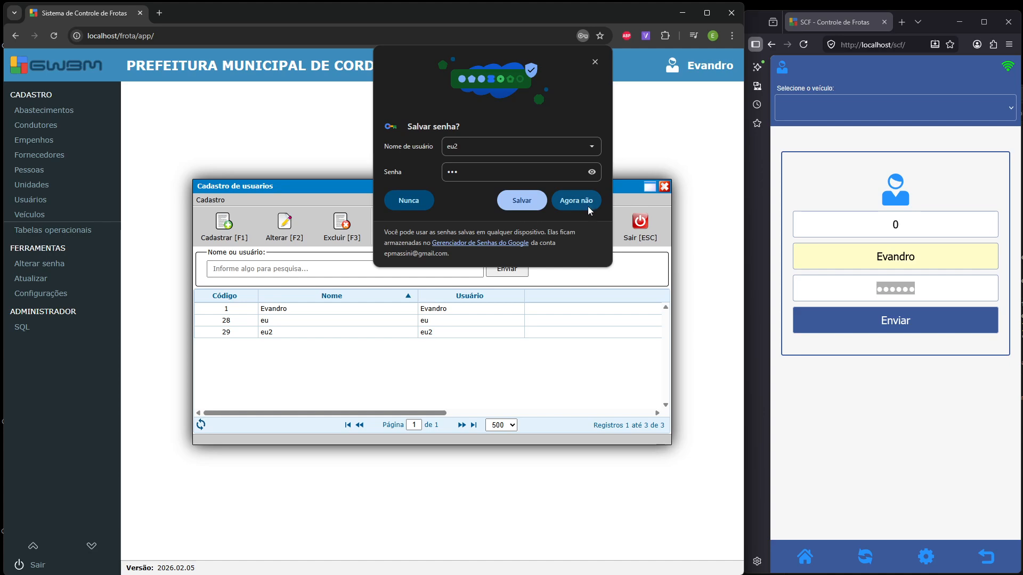
{"action": "left_click", "coordinate": [589, 209]}
- Grant eu2 Visualizar, Cadastrar, Alterar and Excluir on Abastecimentos - autorizar and save
{"action": "left_click", "coordinate": [340, 333]}
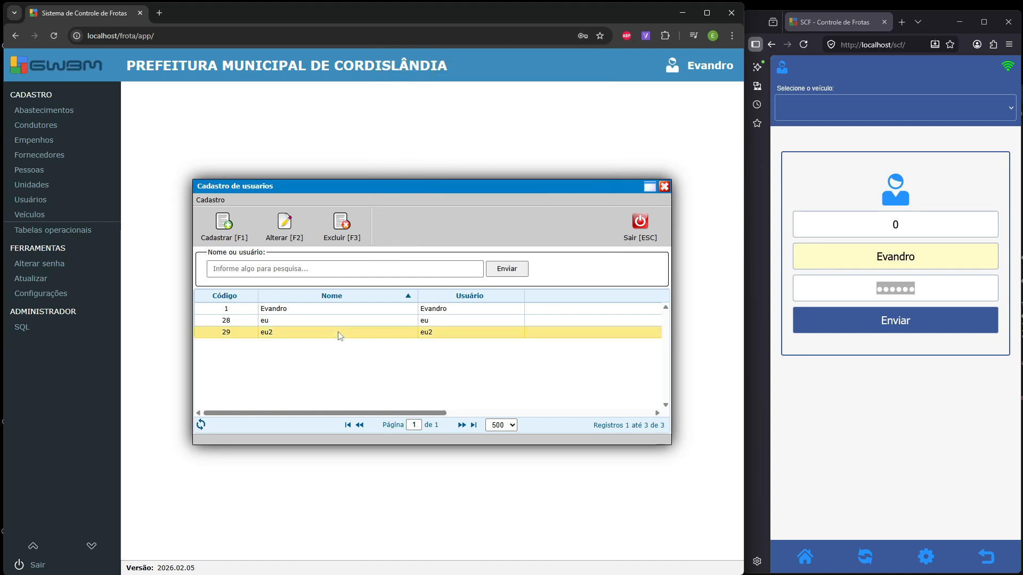
{"action": "double_click", "coordinate": [340, 333]}
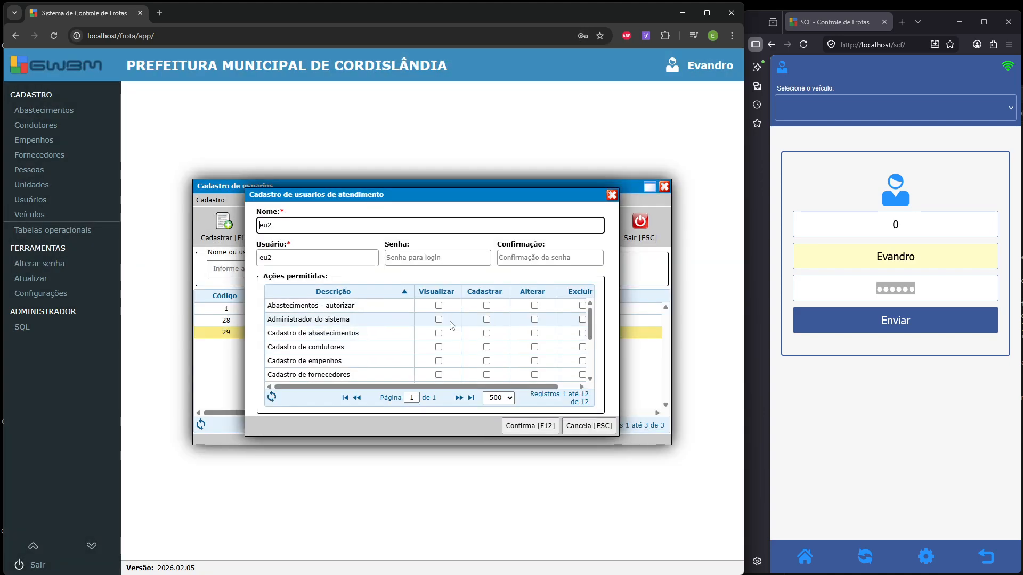
{"action": "left_click", "coordinate": [438, 305]}
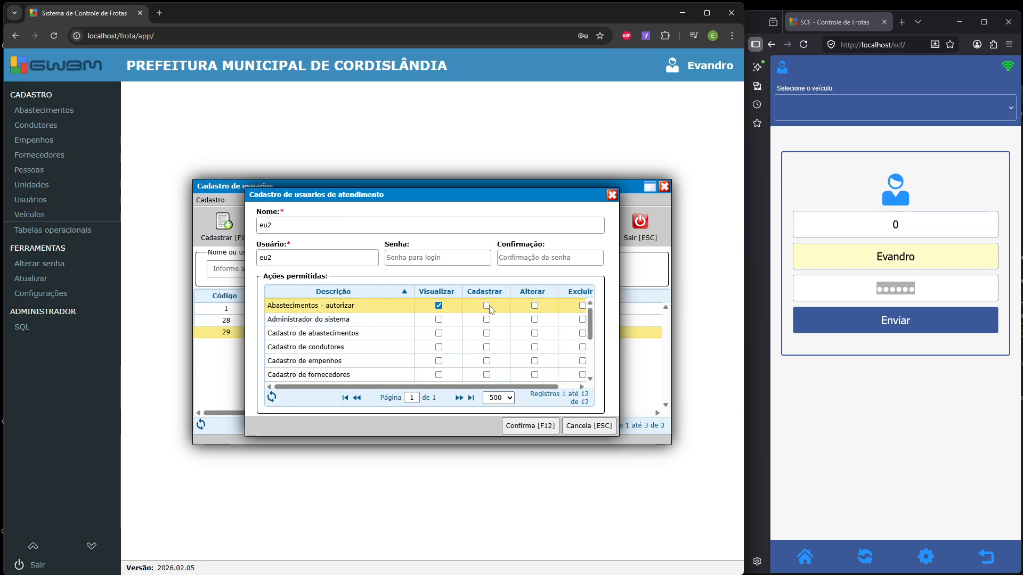
{"action": "left_click", "coordinate": [486, 305]}
{"action": "left_click", "coordinate": [534, 305]}
{"action": "left_click", "coordinate": [582, 305]}
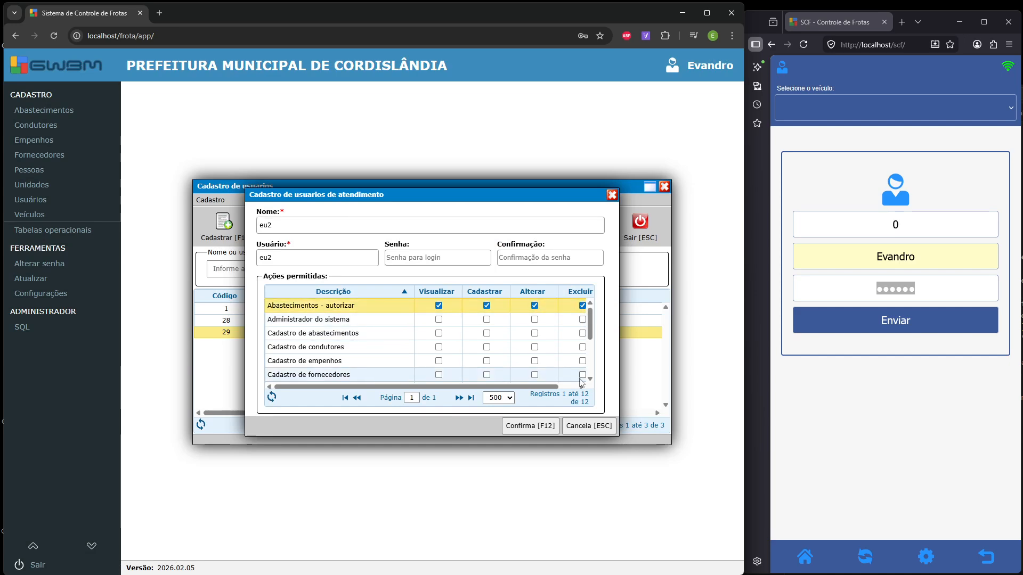
{"action": "left_click", "coordinate": [543, 429]}
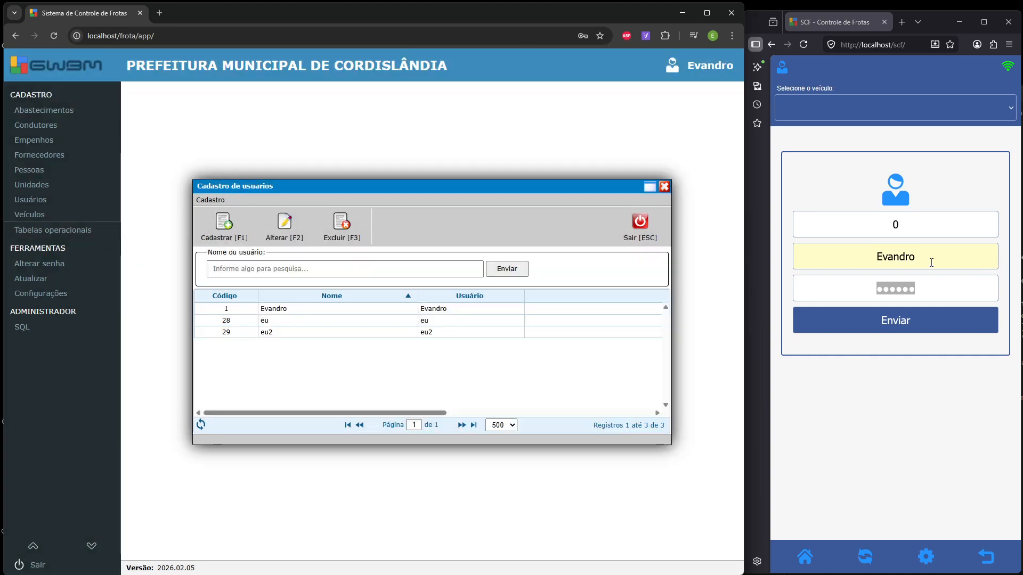
- Replace the driver app username with eu2
{"action": "left_click", "coordinate": [931, 262]}
{"action": "double_click", "coordinate": [931, 262]}
{"action": "type", "text": "eu"}
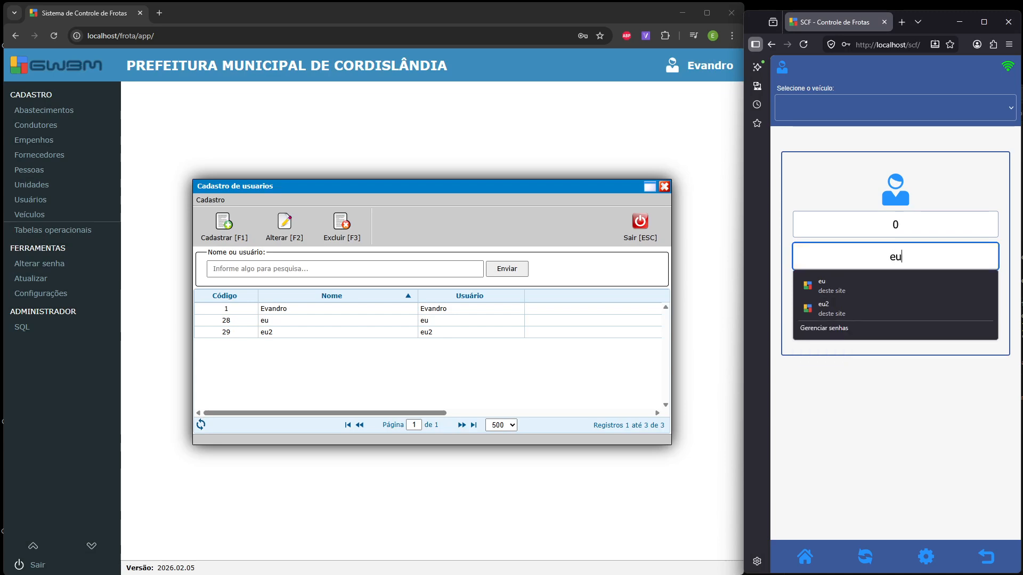
{"action": "type", "text": "2"}
{"action": "key", "text": "F12"}
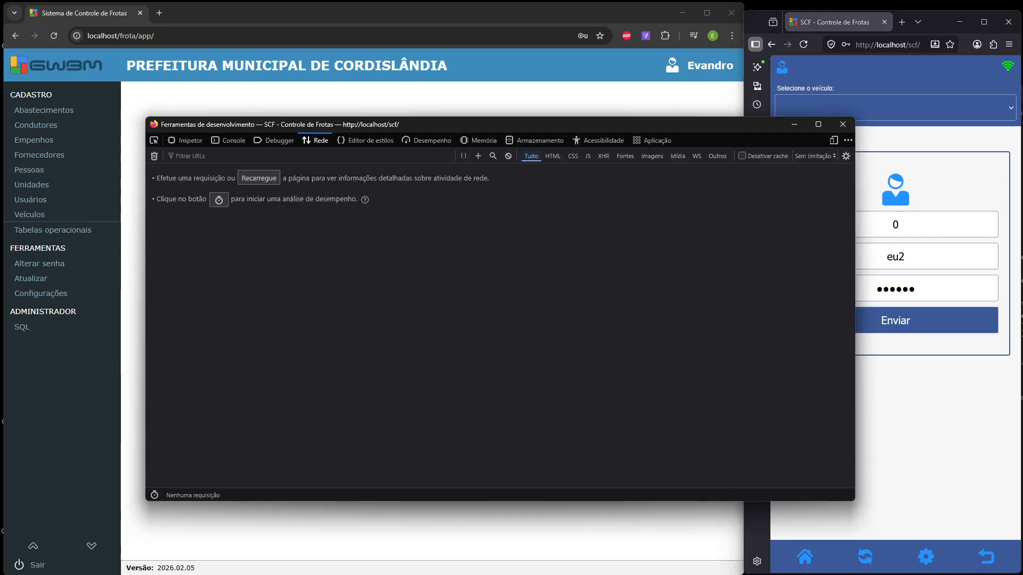
{"action": "left_click", "coordinate": [843, 124]}
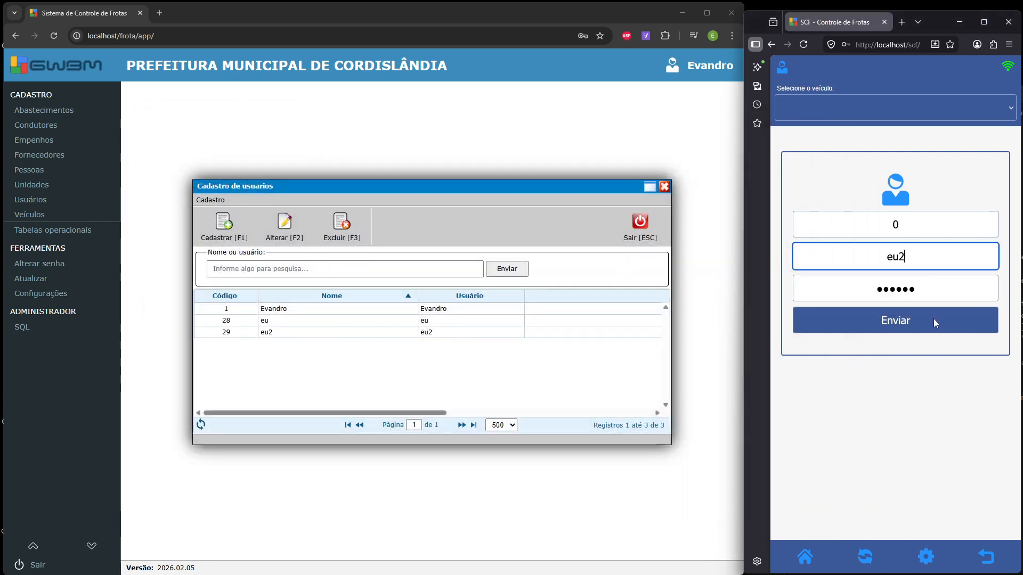
- Enter eu2's password and submit the login (rejected), then close the user registry
{"action": "left_click", "coordinate": [842, 283]}
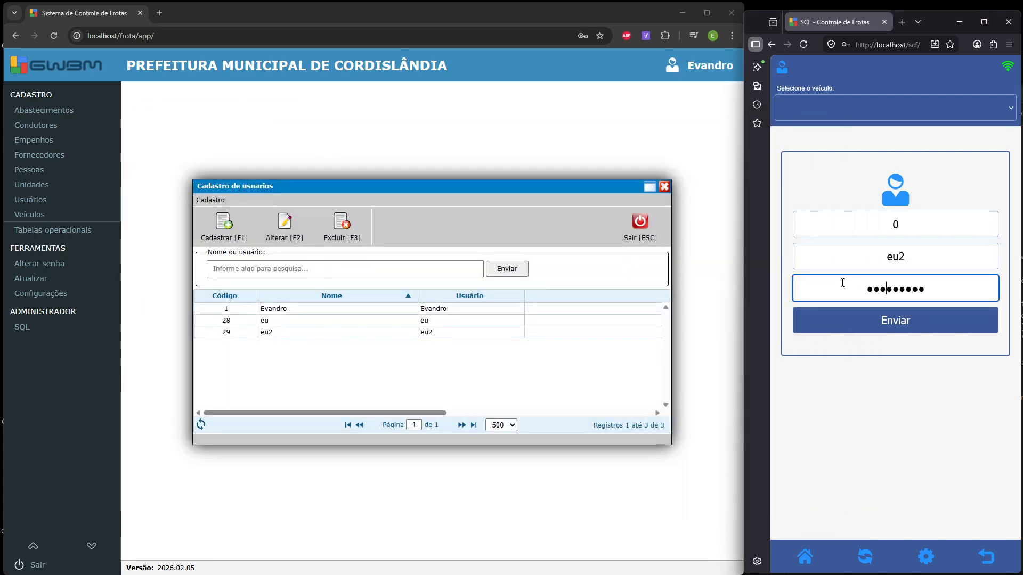
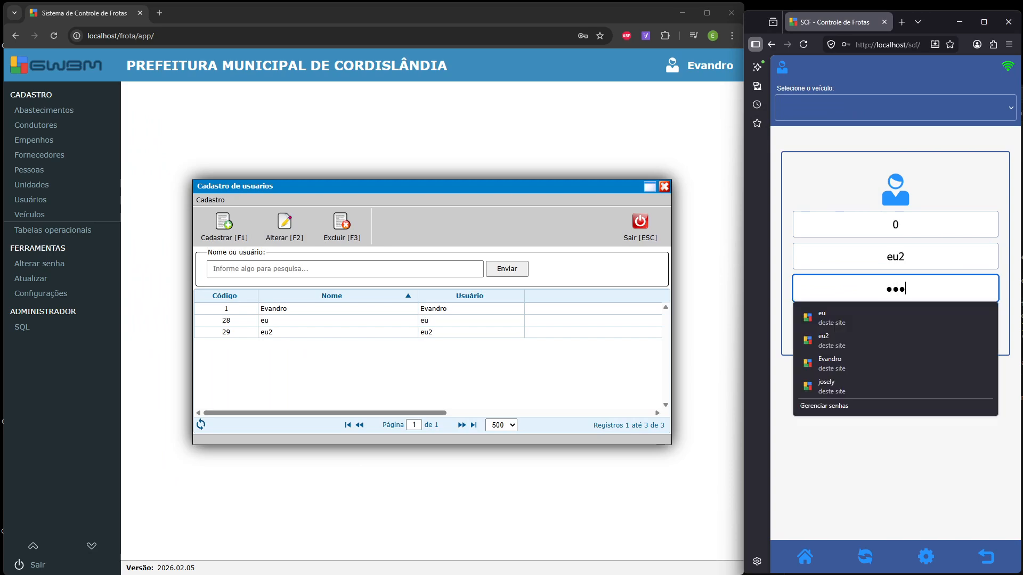
{"action": "left_click", "coordinate": [989, 443]}
{"action": "left_click", "coordinate": [940, 322]}
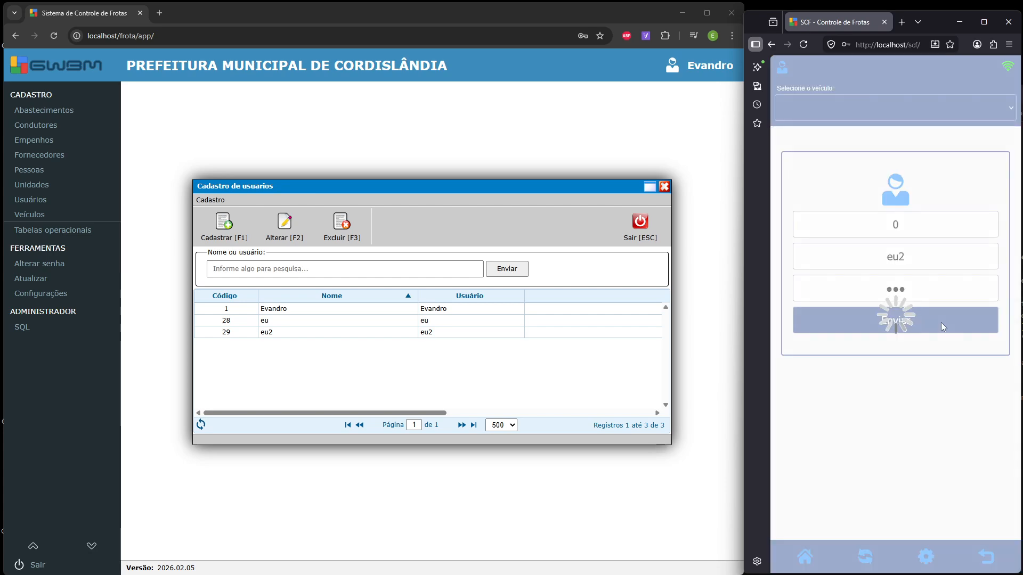
{"action": "left_click", "coordinate": [966, 334]}
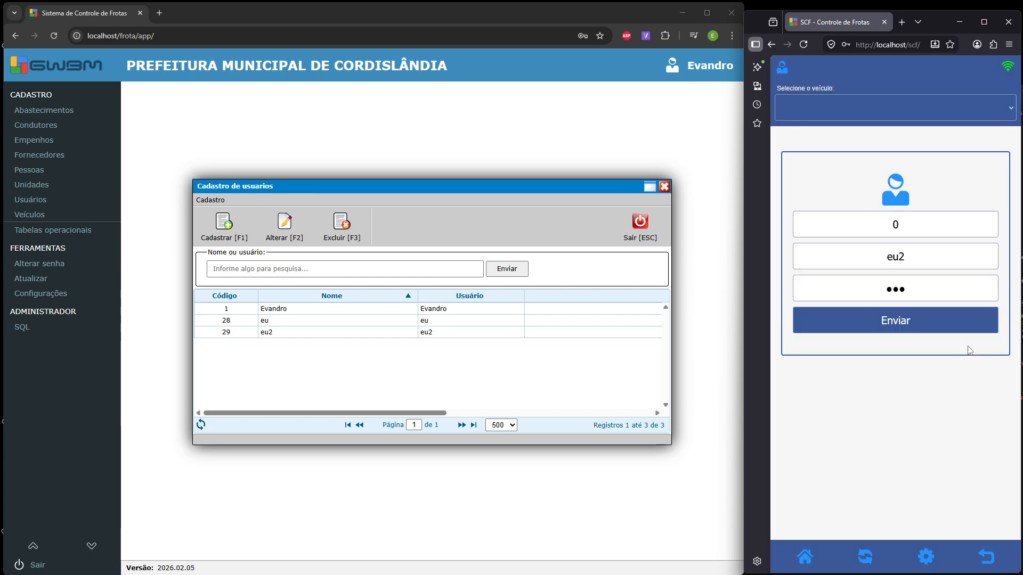
{"action": "left_click", "coordinate": [639, 224]}
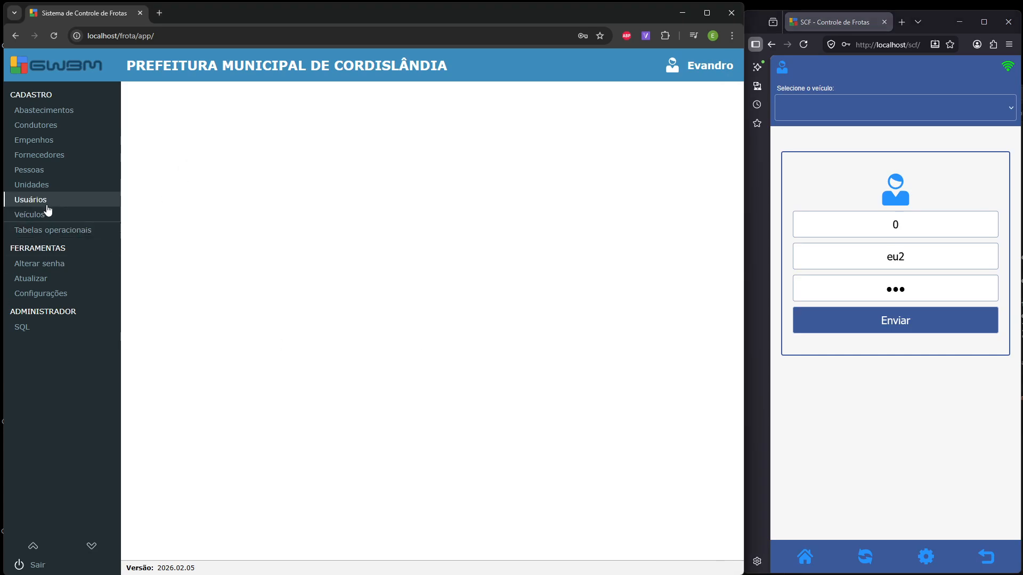
- Link Condutor 1 to user eu2 in the Condutores registry and save
{"action": "left_click", "coordinate": [43, 127]}
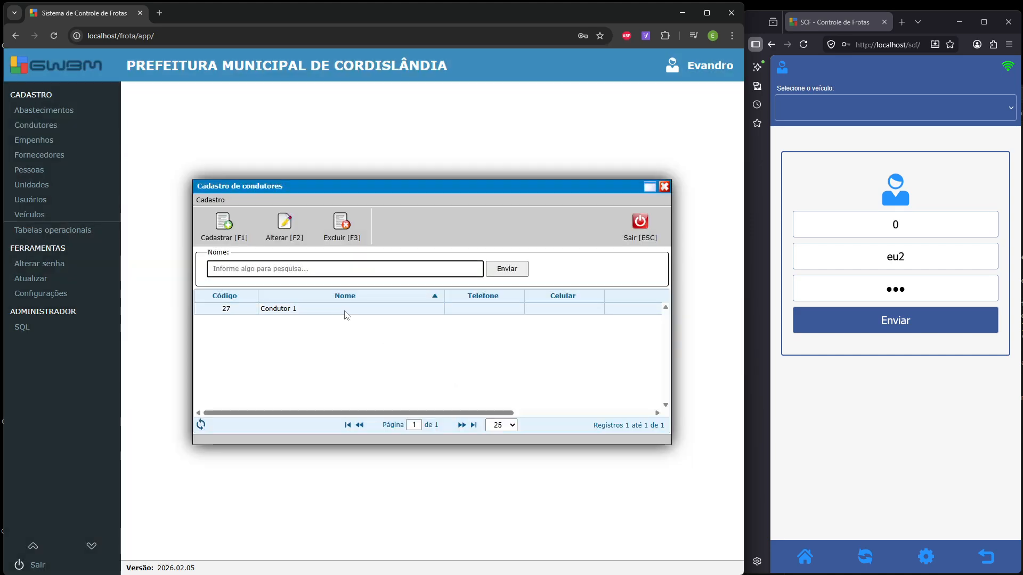
{"action": "double_click", "coordinate": [346, 310]}
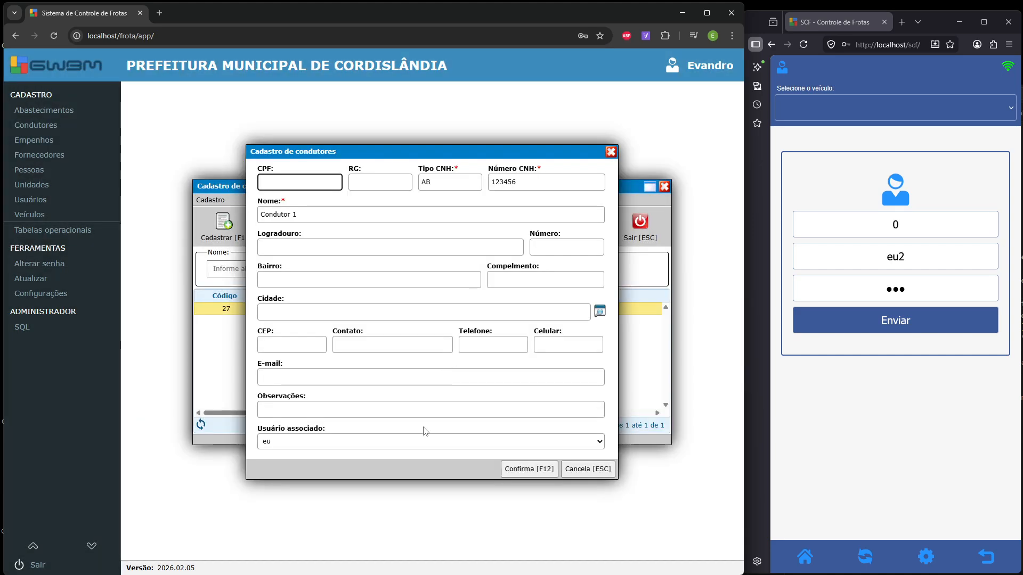
{"action": "left_click", "coordinate": [413, 445]}
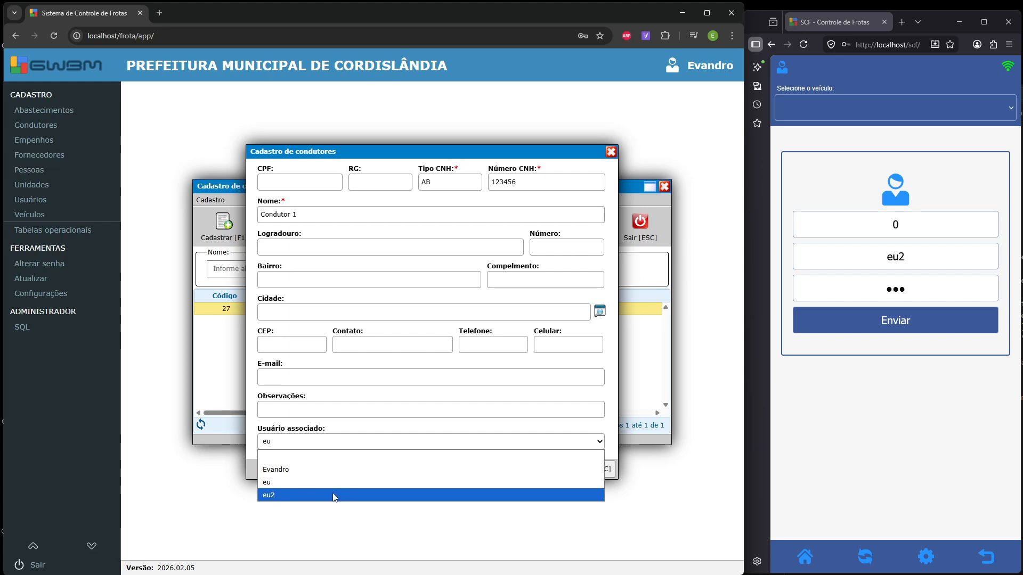
{"action": "left_click", "coordinate": [288, 495]}
{"action": "left_click", "coordinate": [543, 467]}
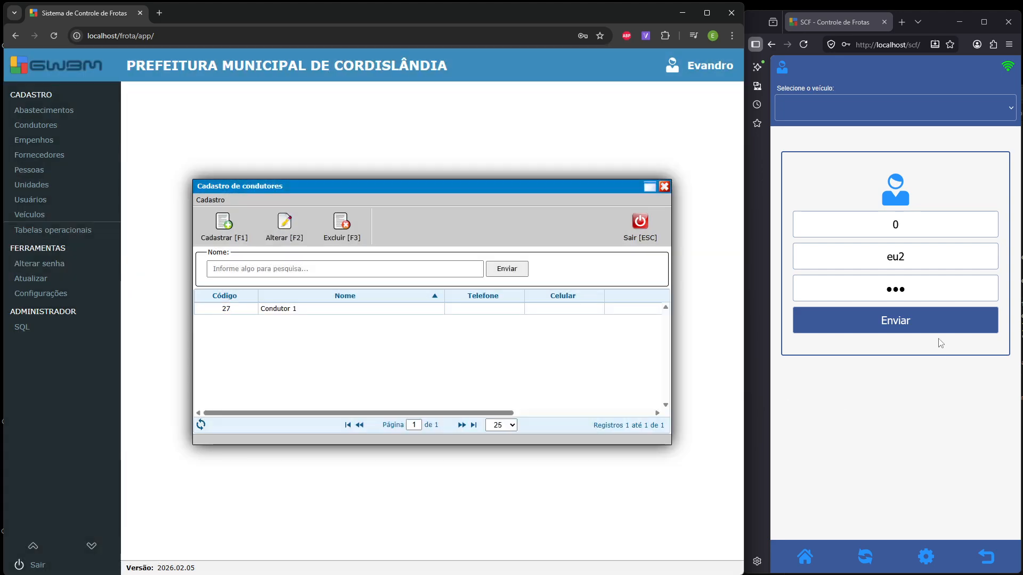
- Sign the driver app in as eu2, sync its data, and close the driver registry
{"action": "left_click", "coordinate": [915, 328]}
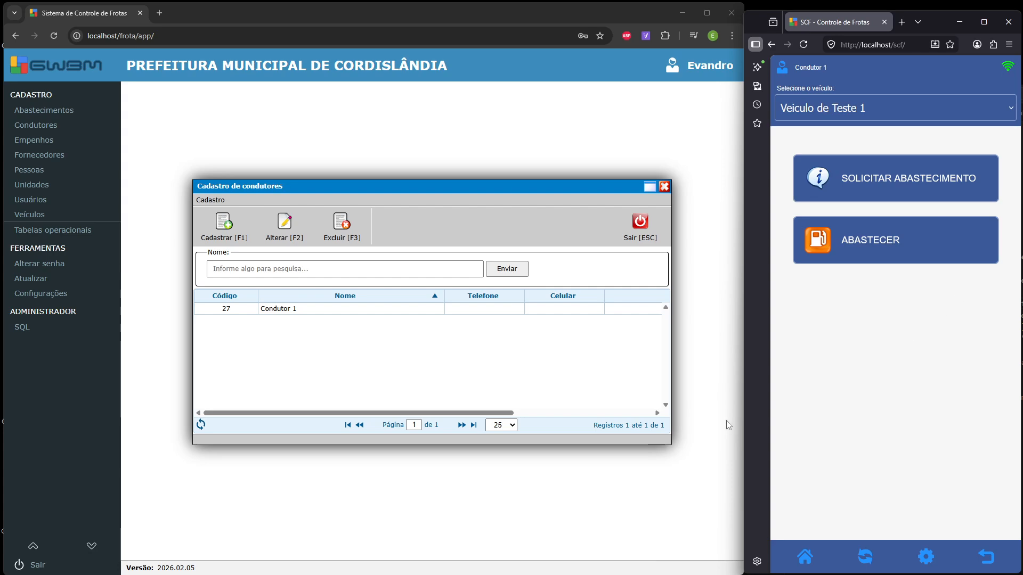
{"action": "left_click", "coordinate": [864, 554]}
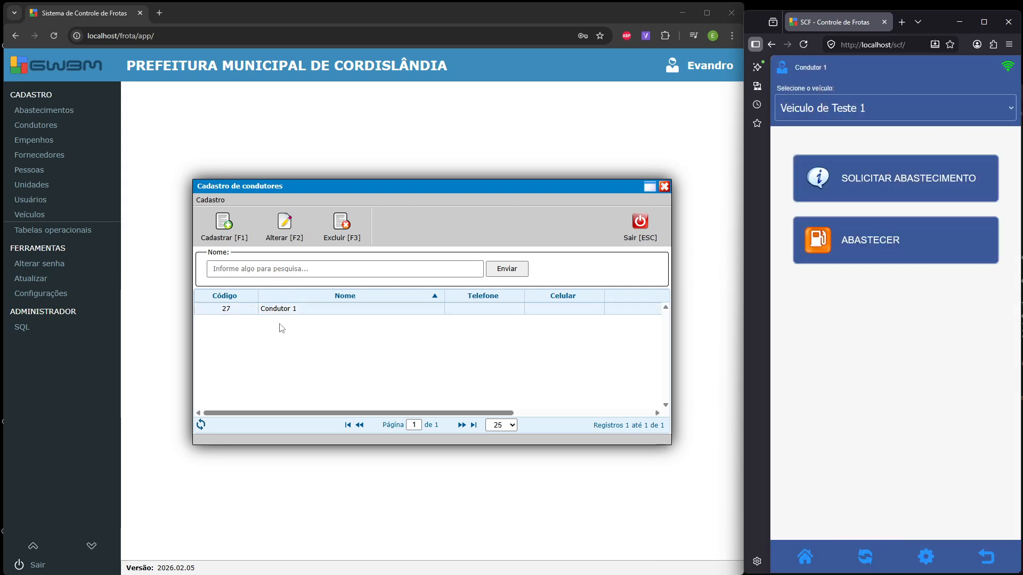
{"action": "left_click", "coordinate": [645, 239]}
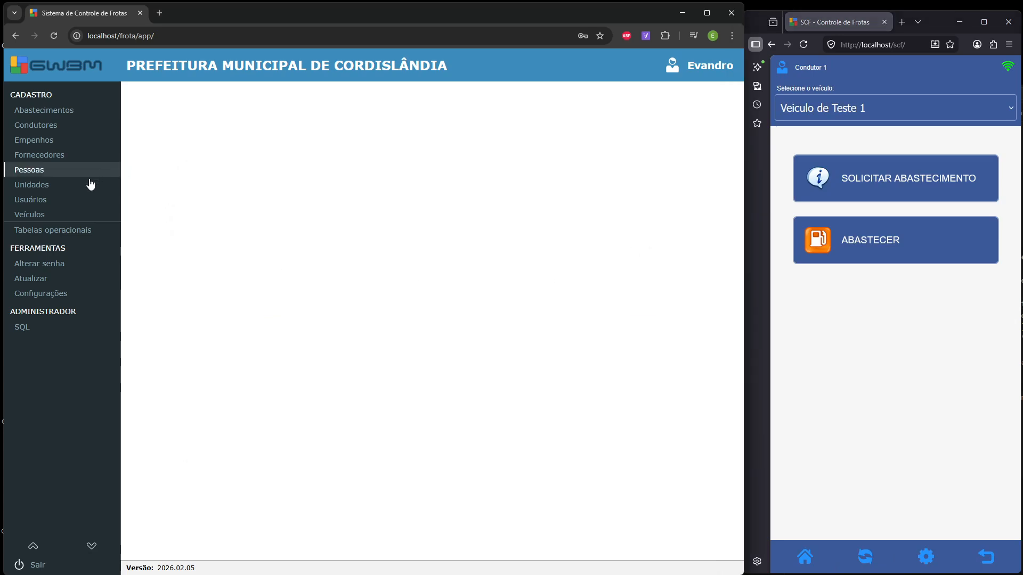
- Briefly open the user registry, then update the driver app from its settings
{"action": "left_click", "coordinate": [55, 197]}
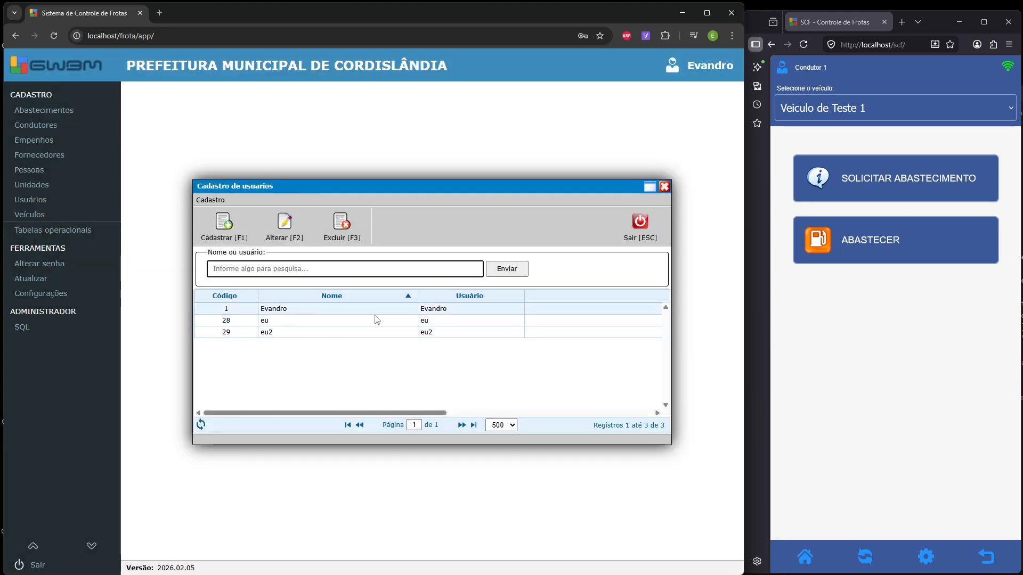
{"action": "left_click", "coordinate": [650, 238]}
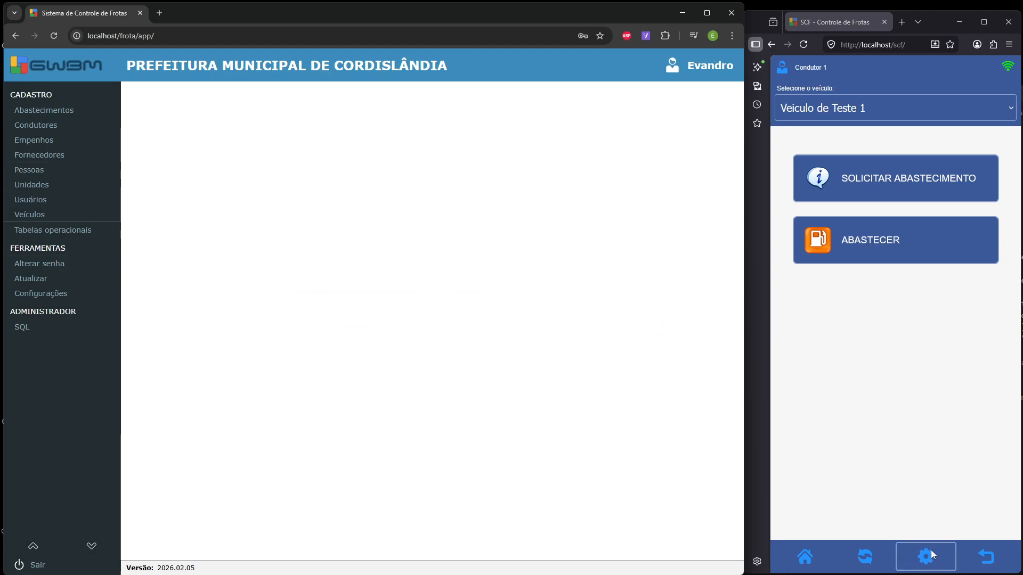
{"action": "left_click", "coordinate": [945, 509]}
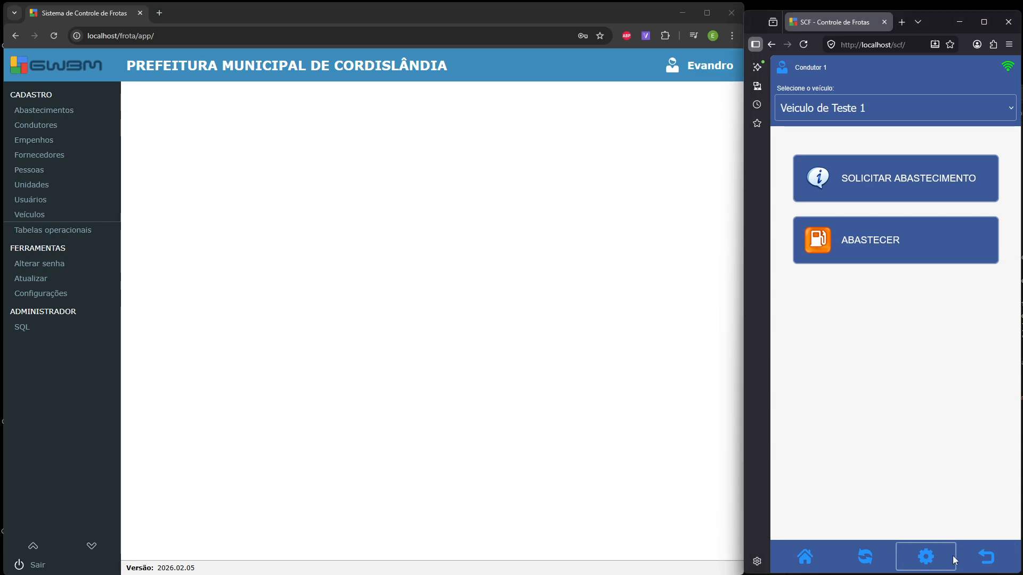
{"action": "left_click", "coordinate": [926, 557]}
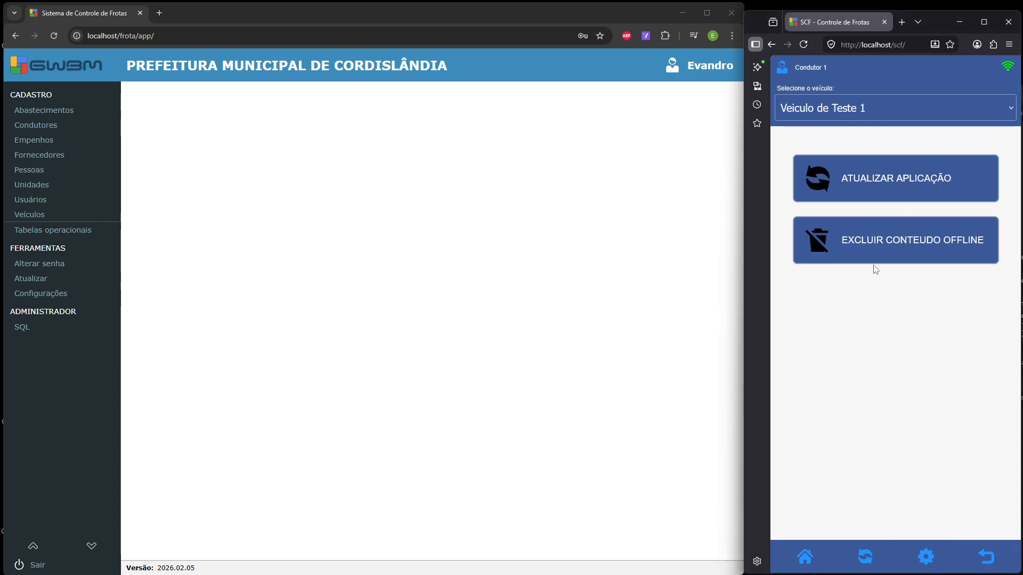
{"action": "left_click", "coordinate": [884, 187]}
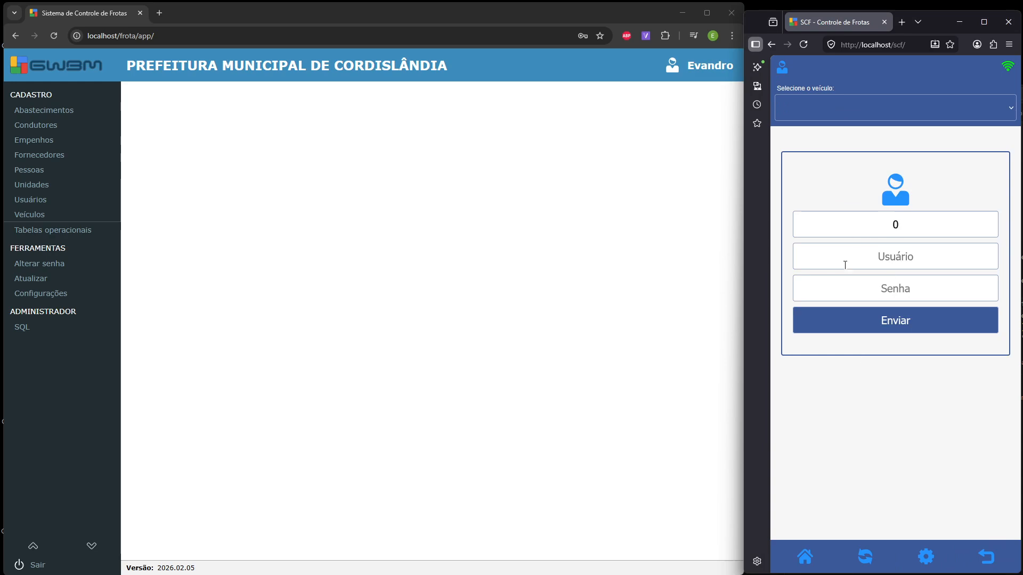
- Set Condutor 1's associated user account, save, and close the driver list
{"action": "left_click", "coordinate": [64, 128]}
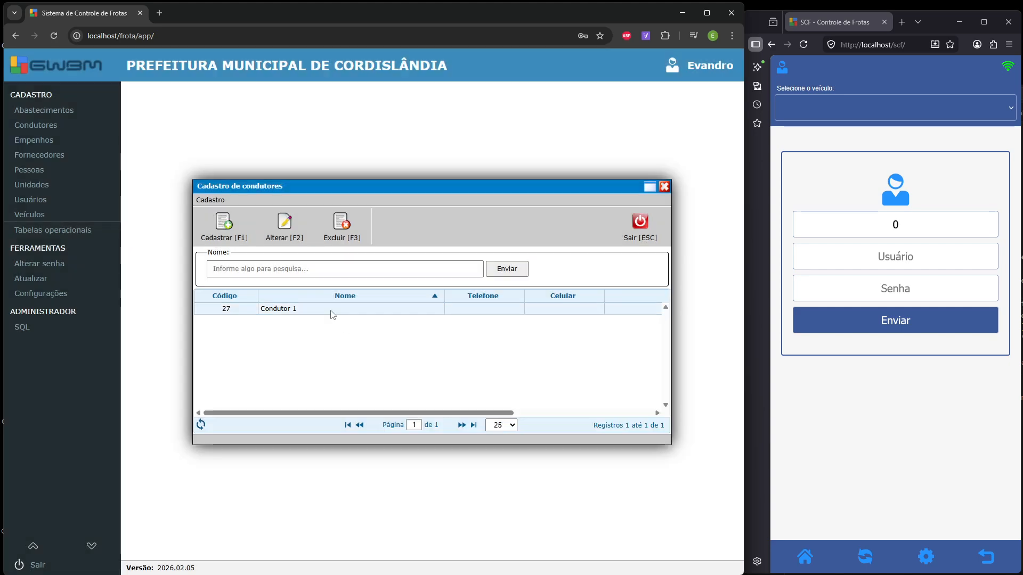
{"action": "double_click", "coordinate": [330, 309]}
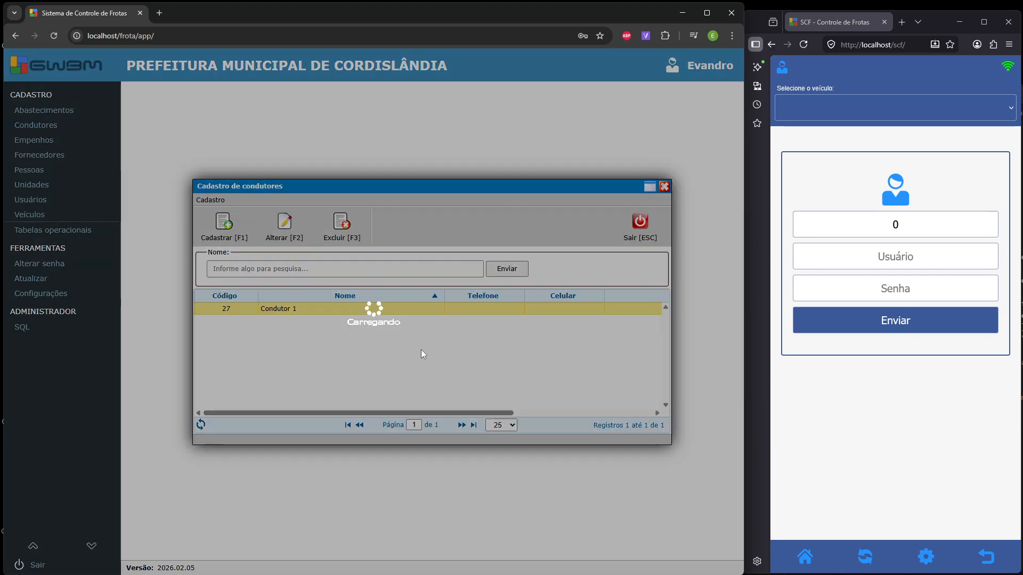
{"action": "left_click", "coordinate": [350, 442]}
{"action": "left_click", "coordinate": [326, 469]}
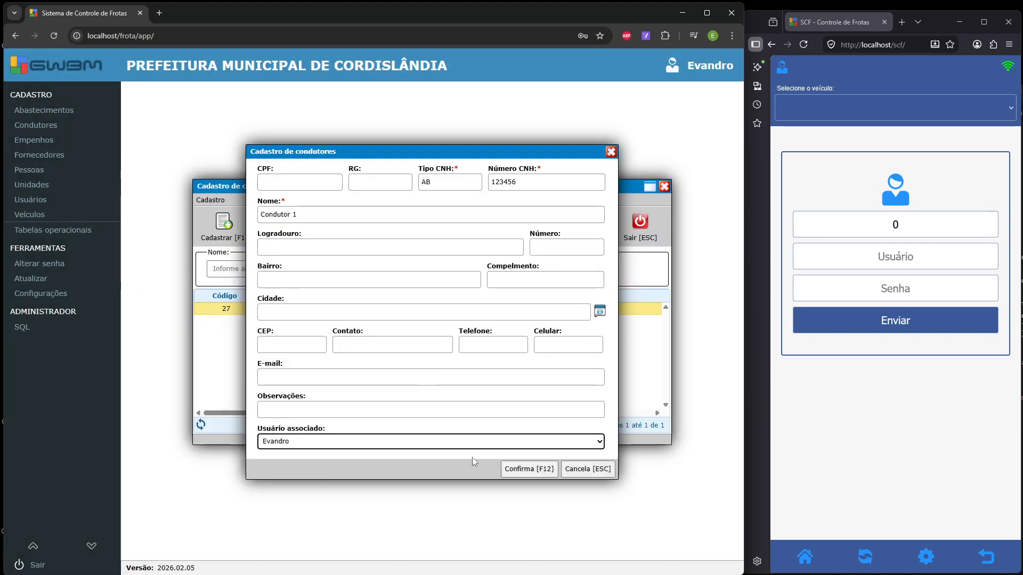
{"action": "left_click", "coordinate": [527, 470]}
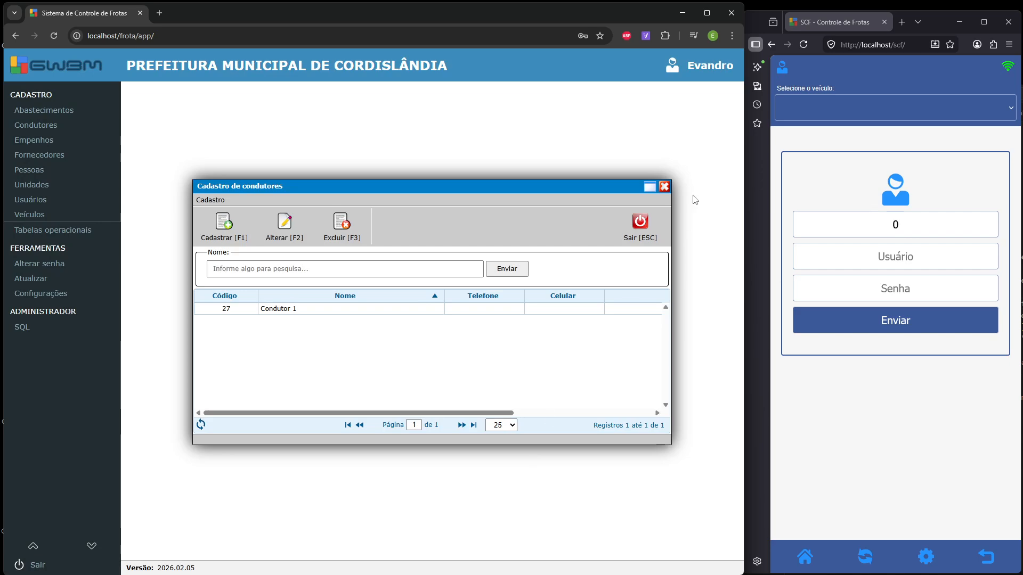
{"action": "left_click", "coordinate": [642, 223]}
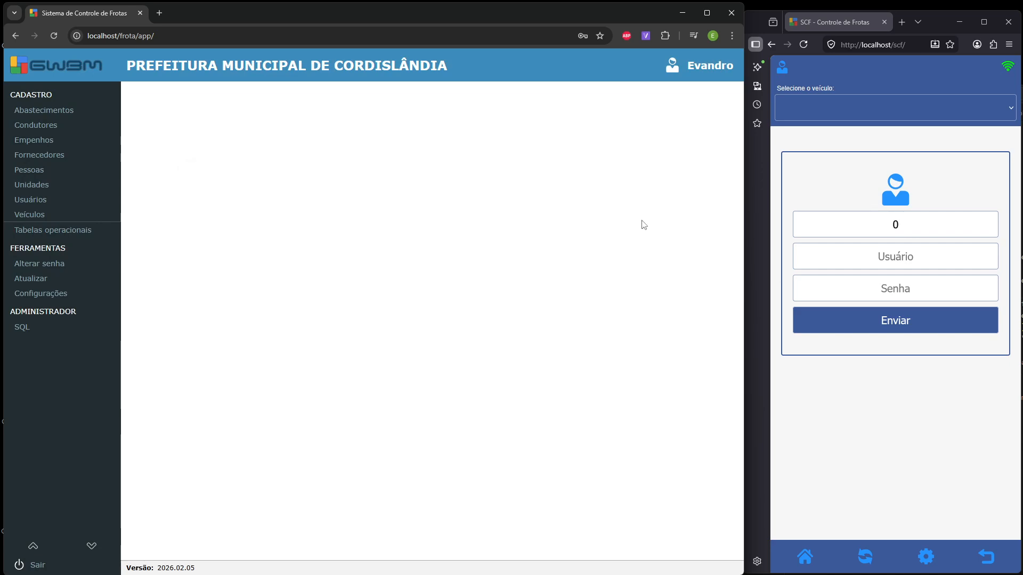
- Sign into the SCF driver app with the driver's username and password
{"action": "left_click", "coordinate": [927, 254]}
{"action": "type", "text": "Evandro"}
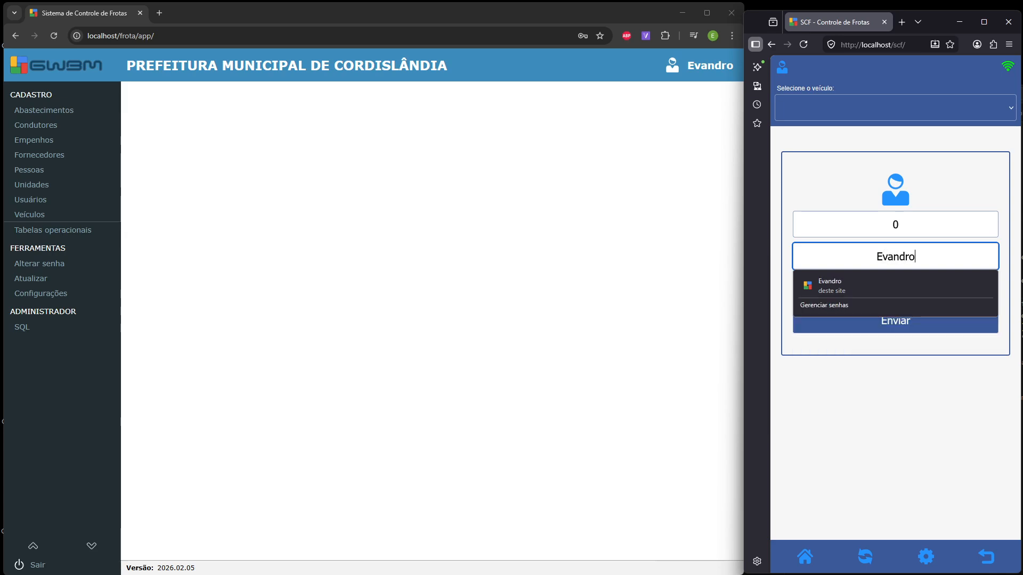
{"action": "key", "text": "Tab"}
{"action": "key", "text": "ctrl+a"}
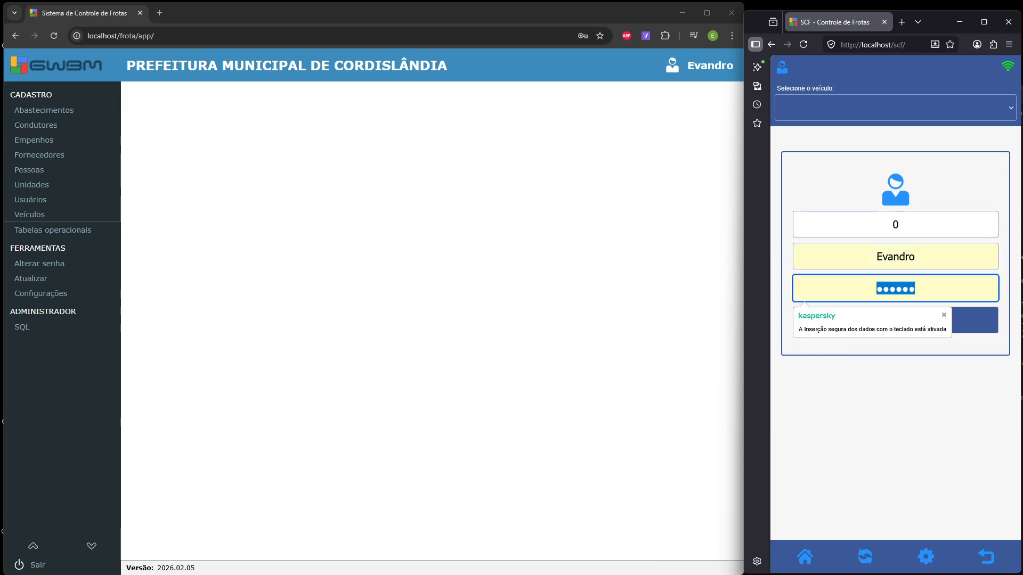
{"action": "type", "text": "••••••"}
{"action": "left_click", "coordinate": [967, 328]}
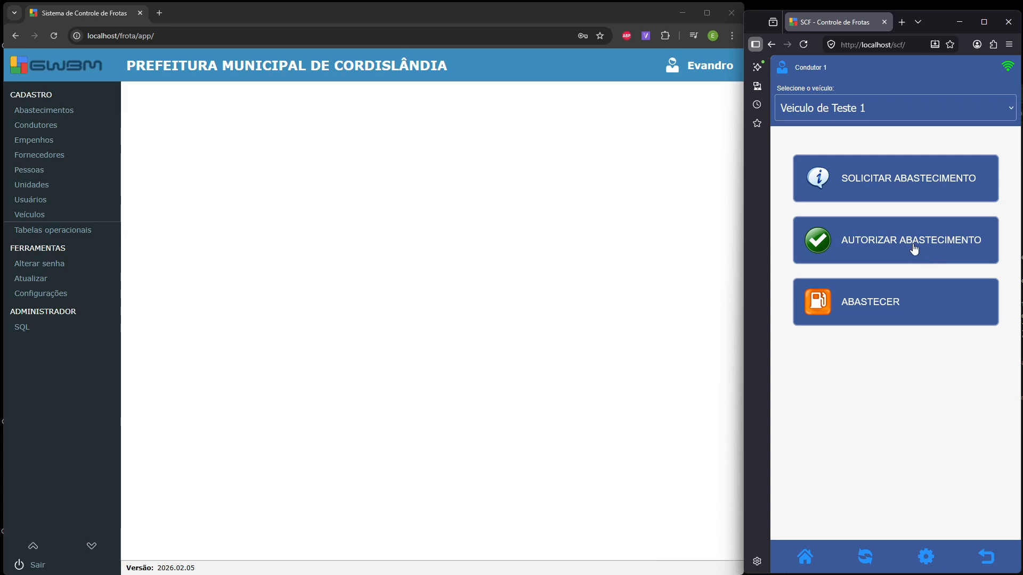
- Submit a 50-litre Gasolina refuel request and dismiss the saved message
{"action": "left_click", "coordinate": [864, 184]}
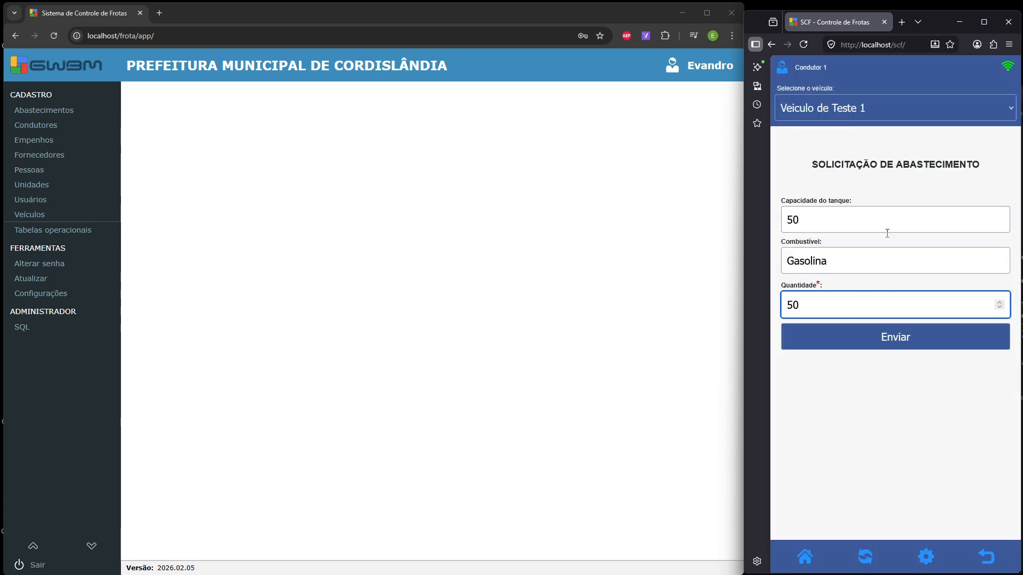
{"action": "left_click", "coordinate": [889, 341]}
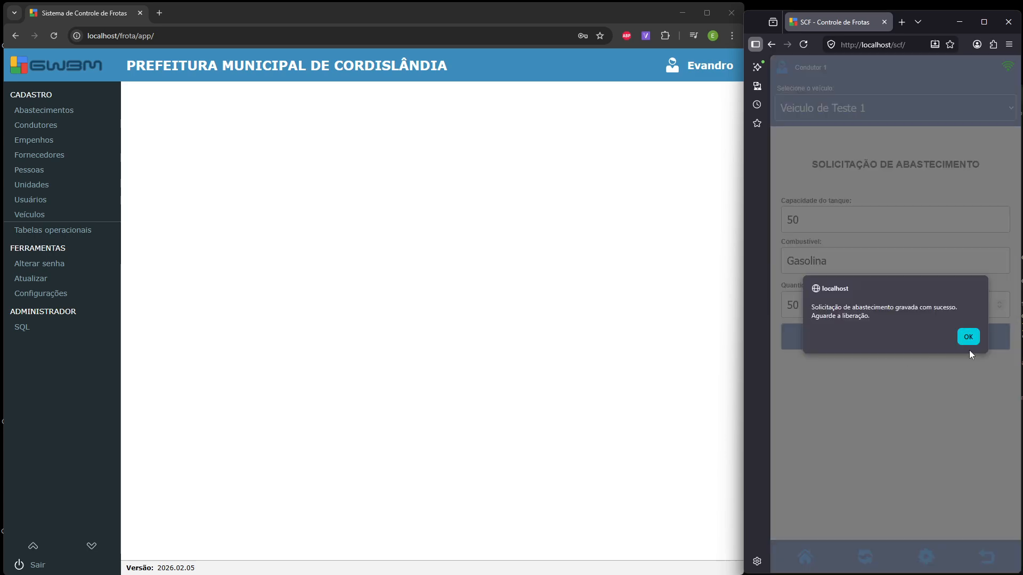
{"action": "left_click", "coordinate": [967, 337]}
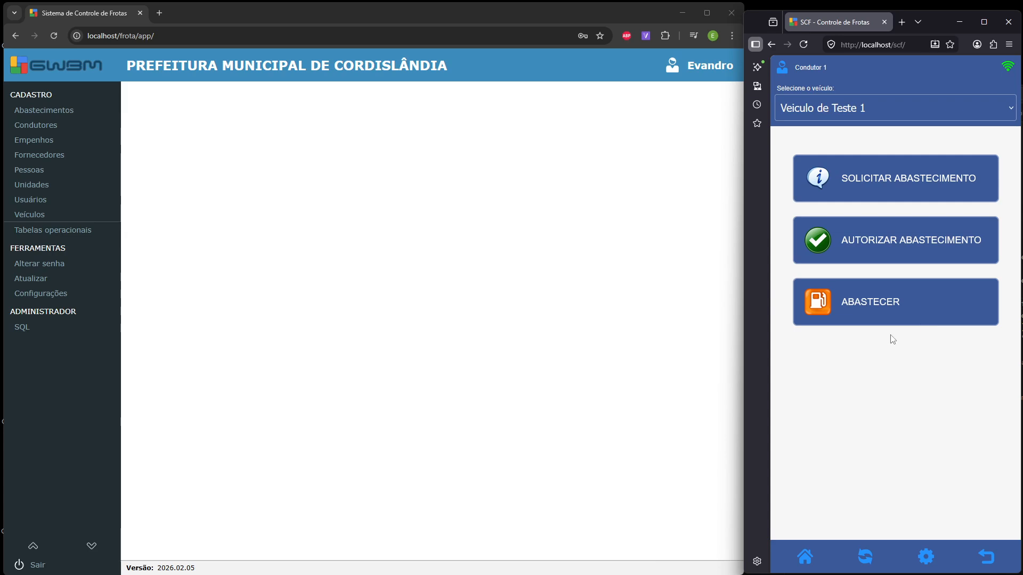
- Open Autorizar Abastecimento, refreshing the app data until the pending 50-litre request appears
{"action": "left_click", "coordinate": [863, 241]}
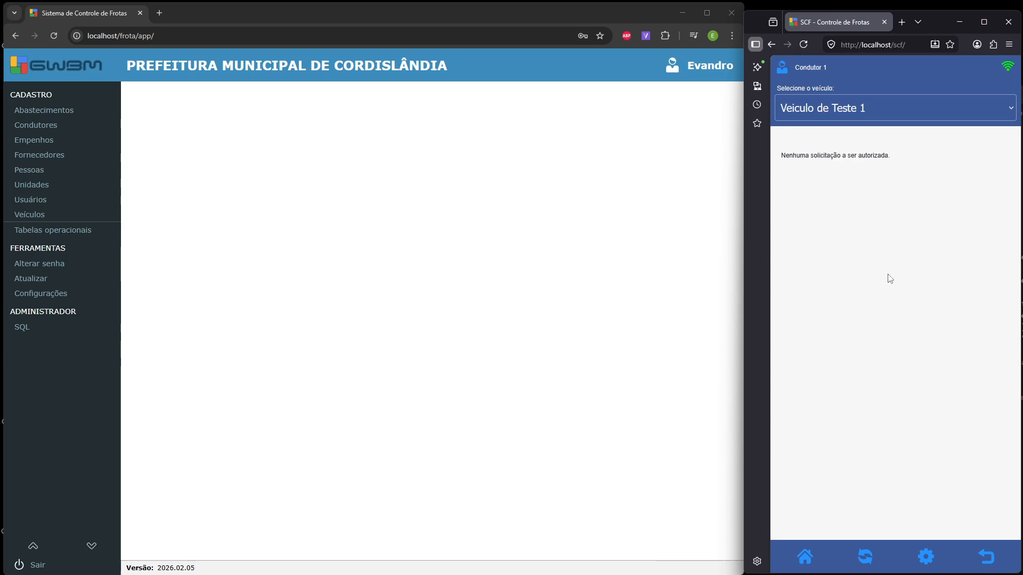
{"action": "left_click", "coordinate": [869, 558]}
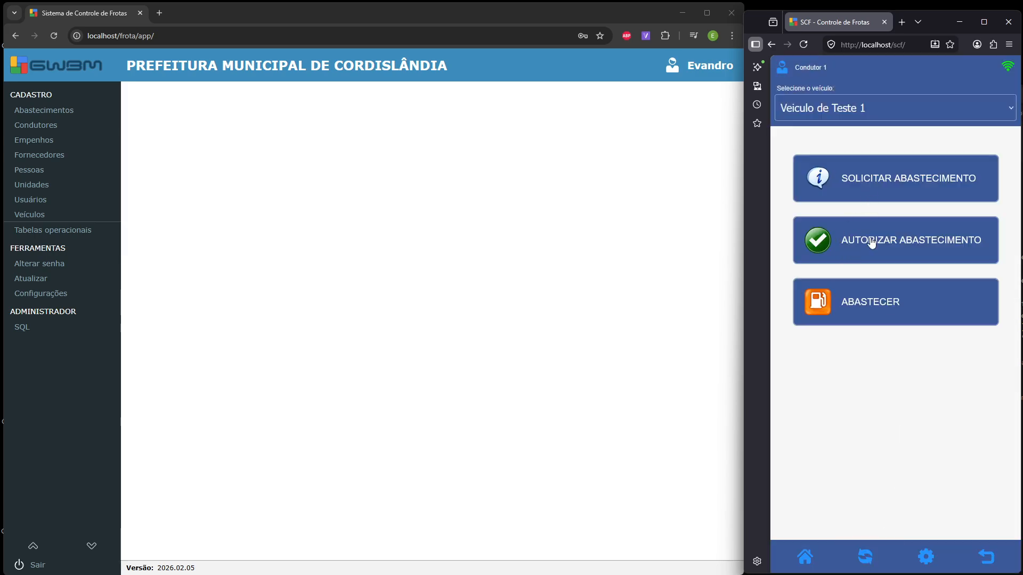
{"action": "left_click", "coordinate": [871, 243]}
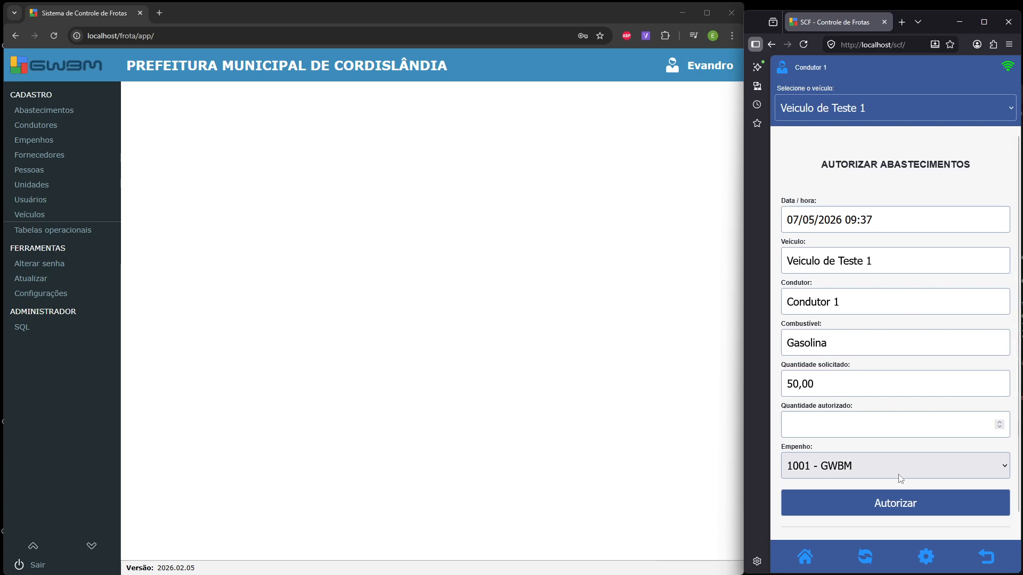
{"action": "left_click", "coordinate": [865, 558]}
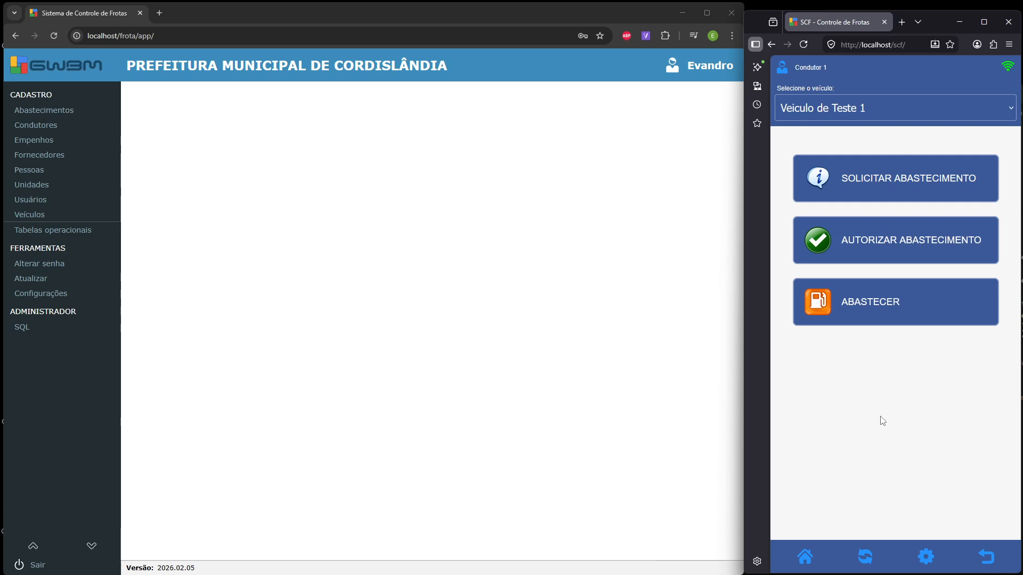
{"action": "left_click", "coordinate": [865, 558]}
- Open the pending request and enter 45 authorized litres, keeping Empenho 1001 - GWBM
{"action": "left_click", "coordinate": [936, 235]}
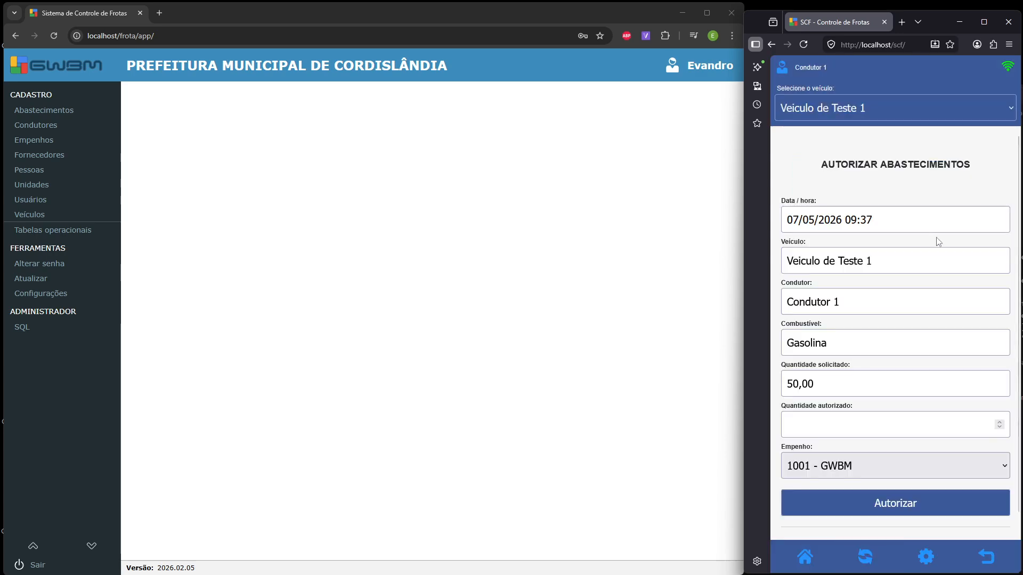
{"action": "left_click", "coordinate": [891, 428]}
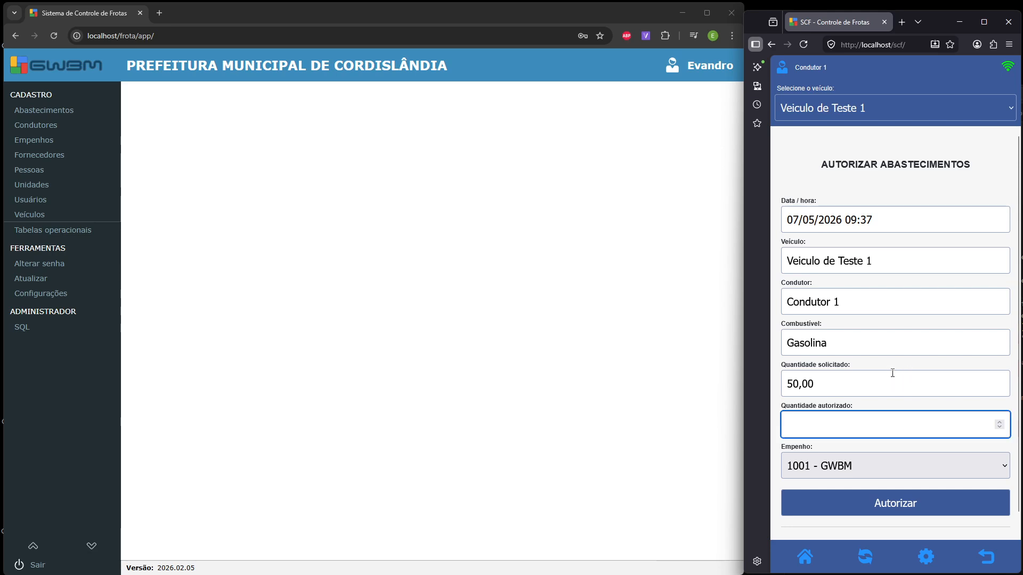
{"action": "scroll", "coordinate": [892, 372], "scroll_direction": "down", "scroll_amount": 1}
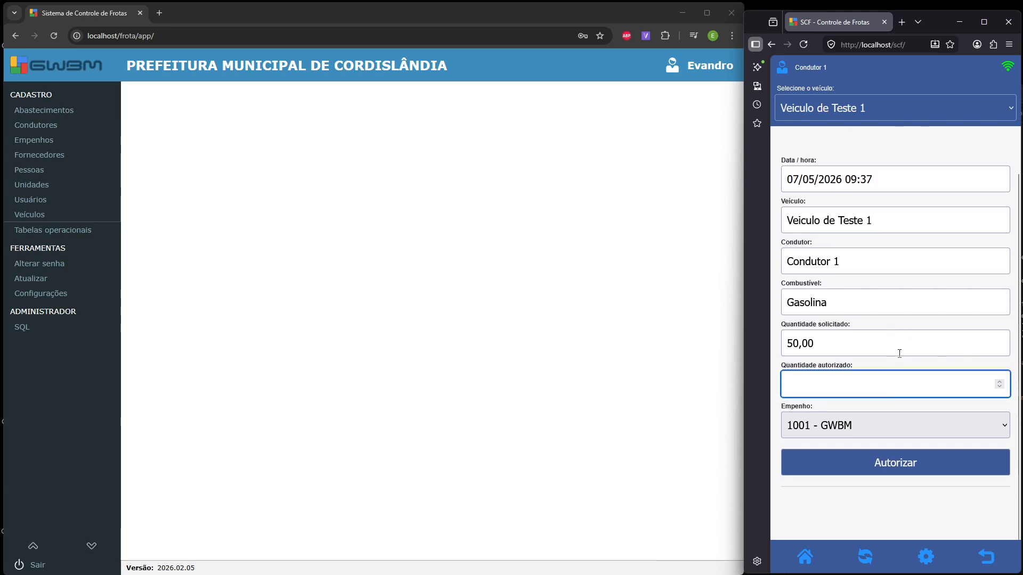
{"action": "type", "text": "45"}
{"action": "left_click", "coordinate": [936, 420]}
{"action": "left_click", "coordinate": [931, 426]}
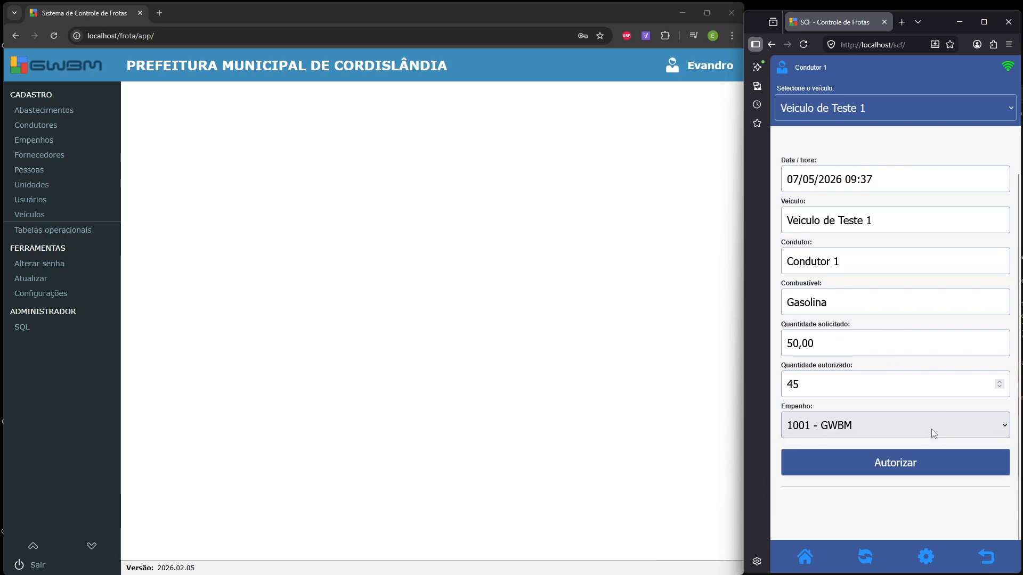
- Submit the 45-litre Gasolina authorization and confirm both dialogs
{"action": "left_click", "coordinate": [929, 463]}
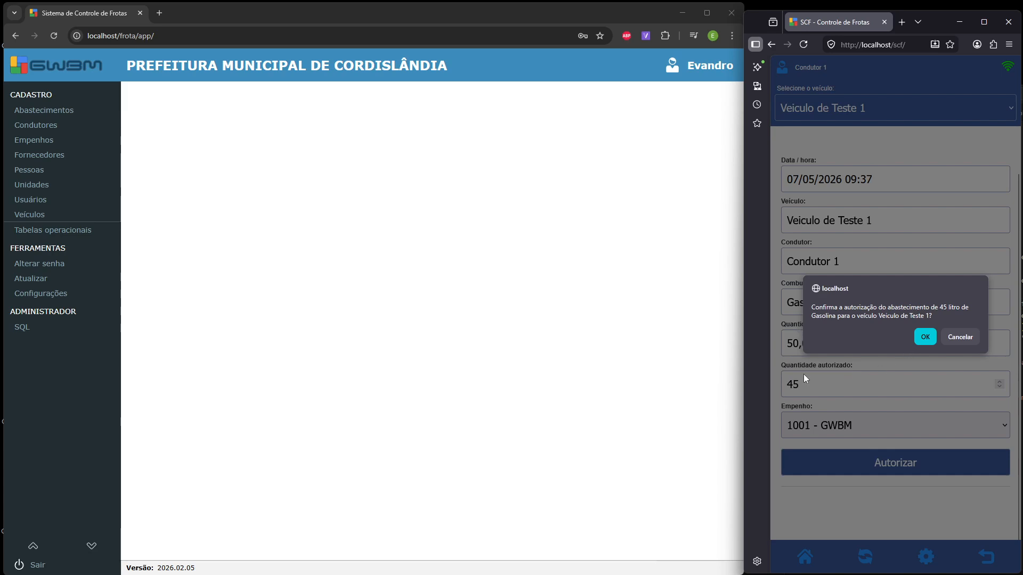
{"action": "left_click", "coordinate": [925, 338]}
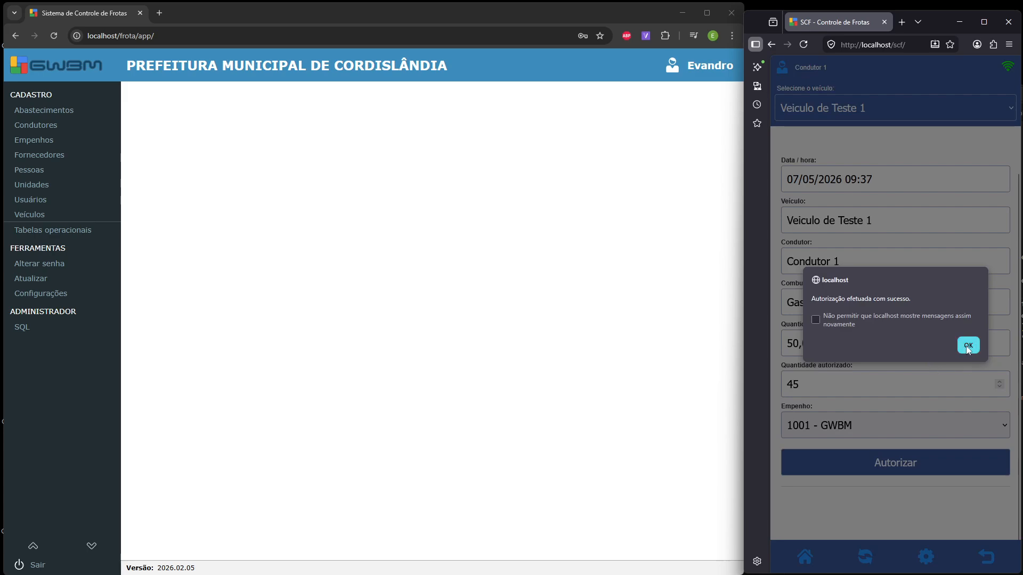
{"action": "left_click", "coordinate": [967, 346]}
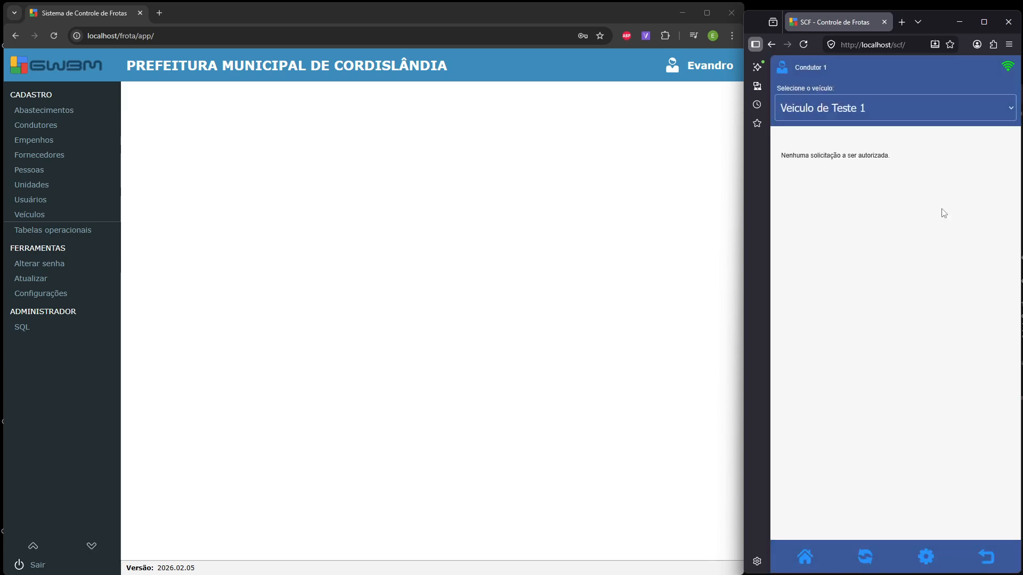
- Open the Abastecer confirmation form, switch the vehicle to Ambulancia de Teste, and refresh
{"action": "left_click", "coordinate": [811, 553]}
{"action": "left_click", "coordinate": [884, 305]}
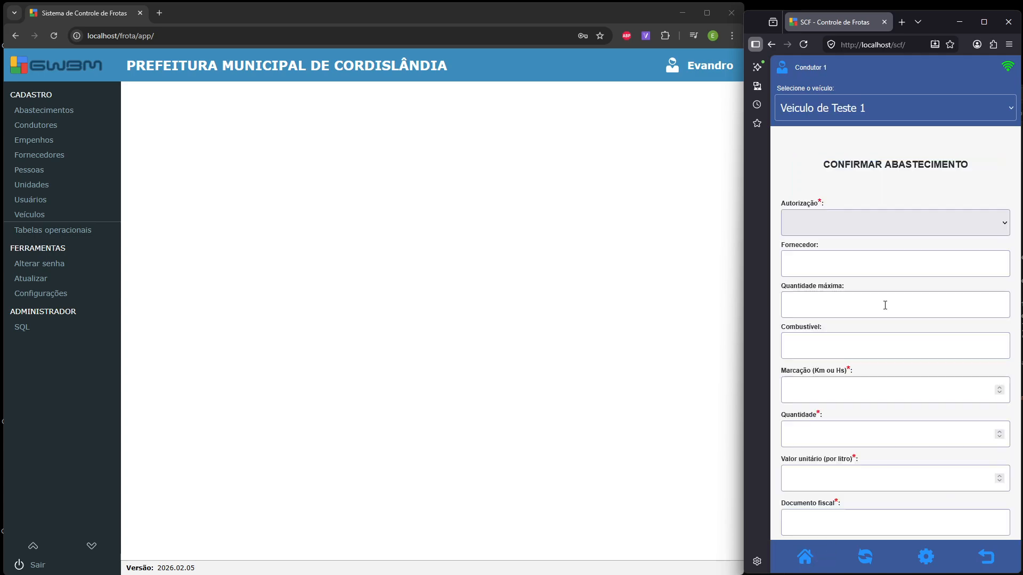
{"action": "left_click", "coordinate": [908, 230]}
{"action": "left_click", "coordinate": [840, 107]}
{"action": "left_click", "coordinate": [851, 133]}
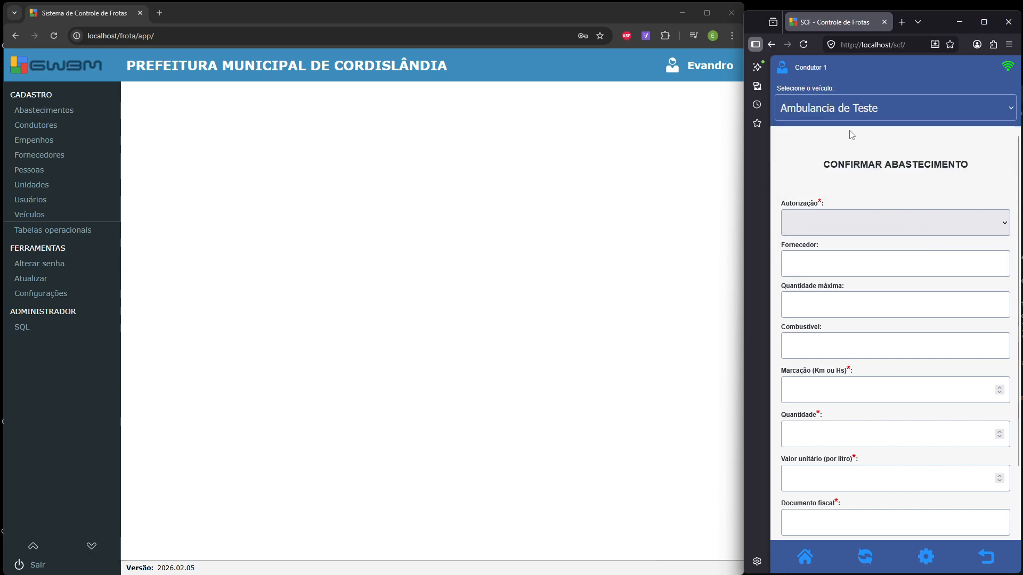
{"action": "left_click", "coordinate": [866, 559]}
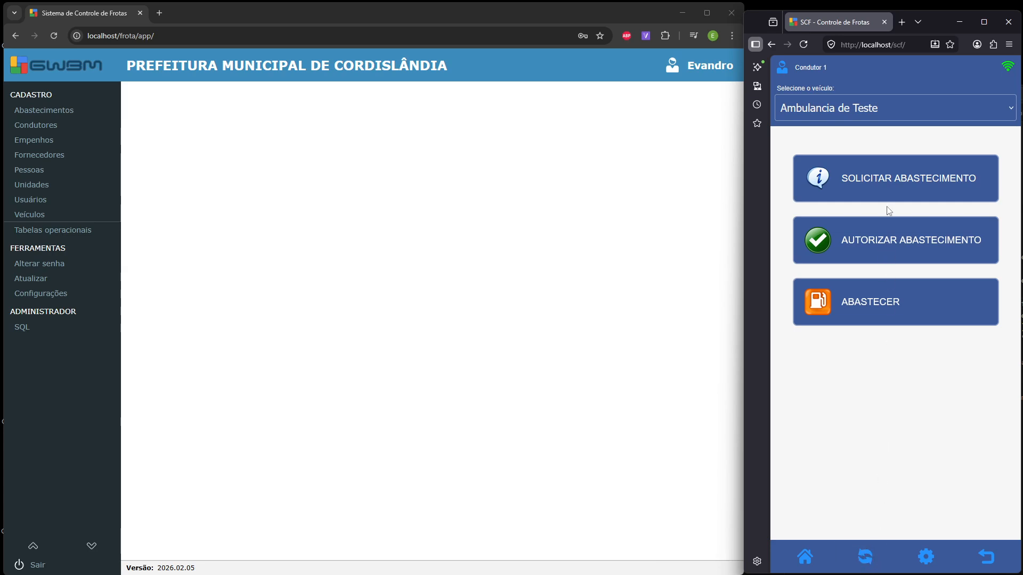
{"action": "left_click", "coordinate": [865, 556]}
- Reopen the refuel confirmation form and select Veiculo de Teste 1 again
{"action": "left_click", "coordinate": [906, 181]}
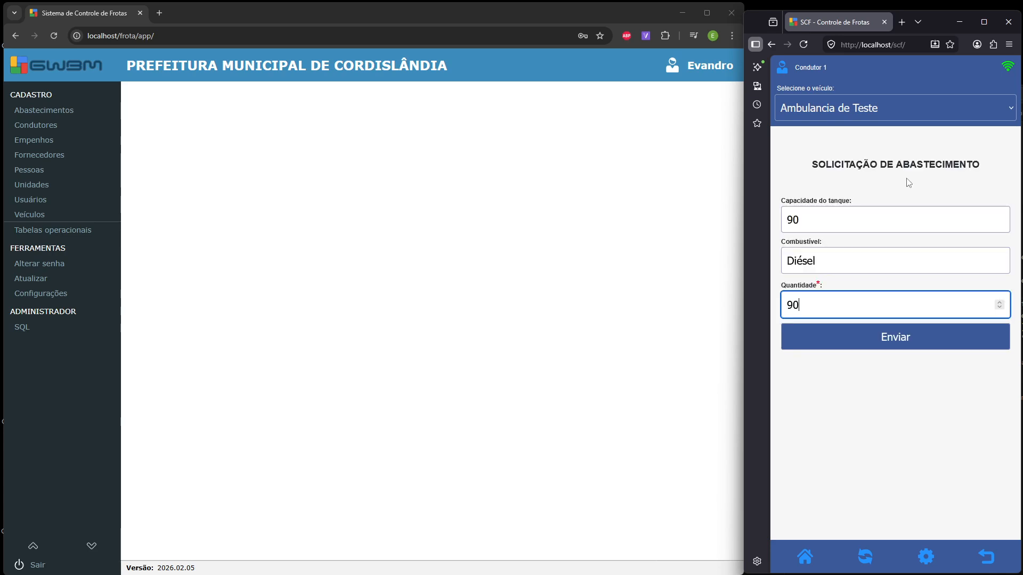
{"action": "left_click", "coordinate": [804, 556]}
{"action": "left_click", "coordinate": [901, 303]}
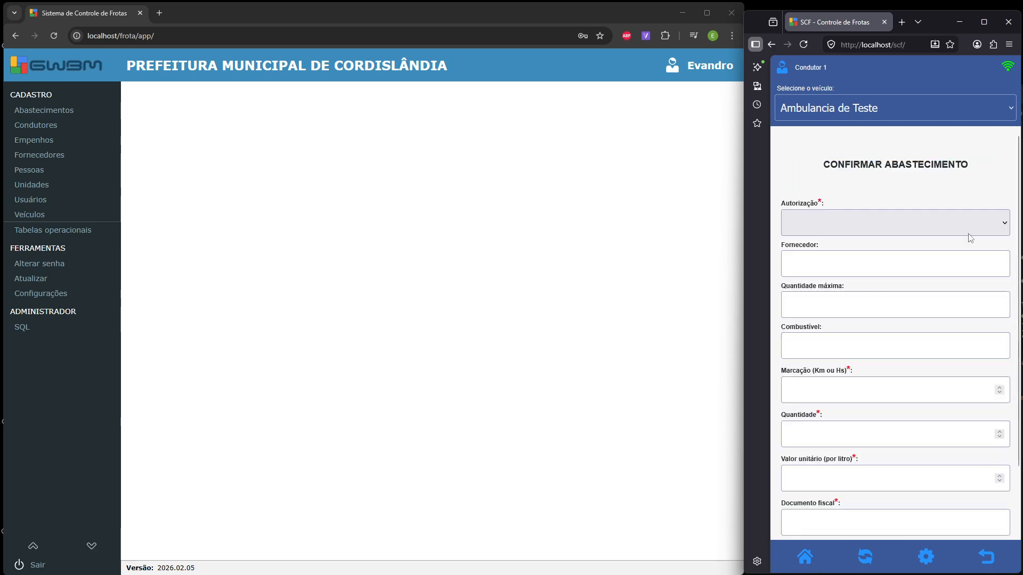
{"action": "left_click", "coordinate": [883, 112]}
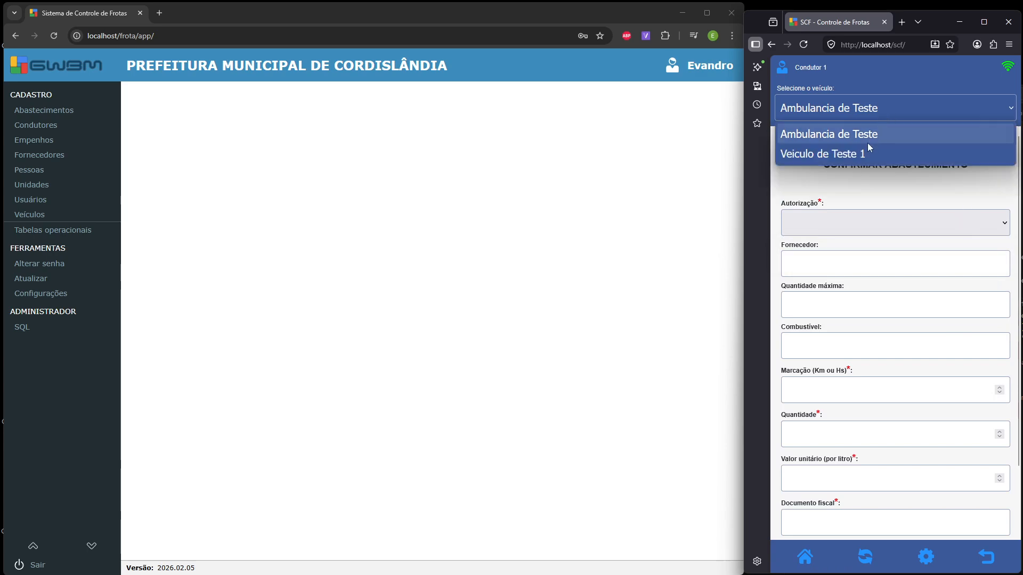
{"action": "left_click", "coordinate": [868, 149]}
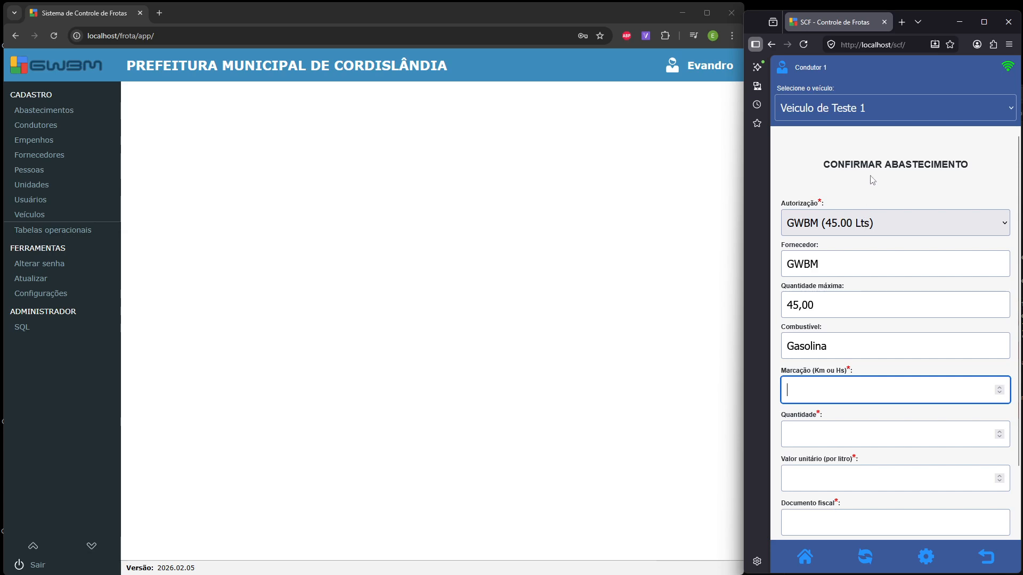